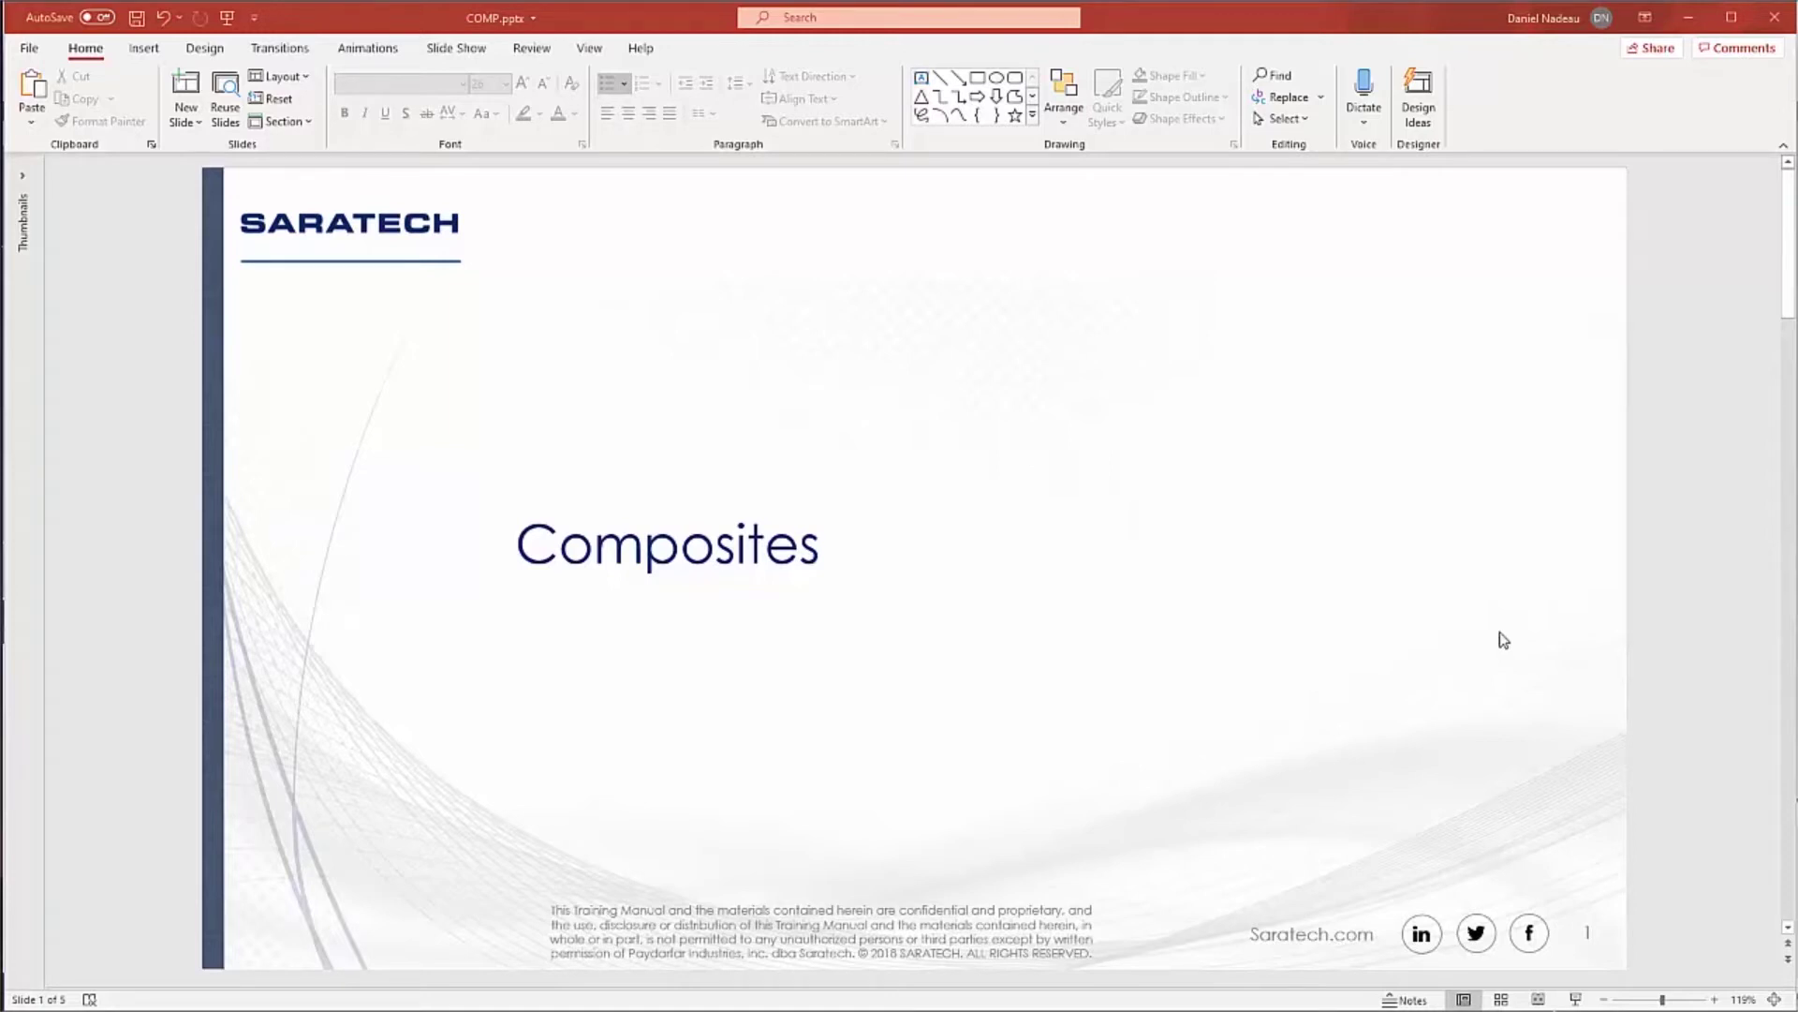
Advance past the Composites title slide to the 'PostProcessing Laminate Models' slide on failure index outputs
{"action": "scroll", "coordinate": [1504, 640], "scroll_direction": "down", "scroll_amount": 1}
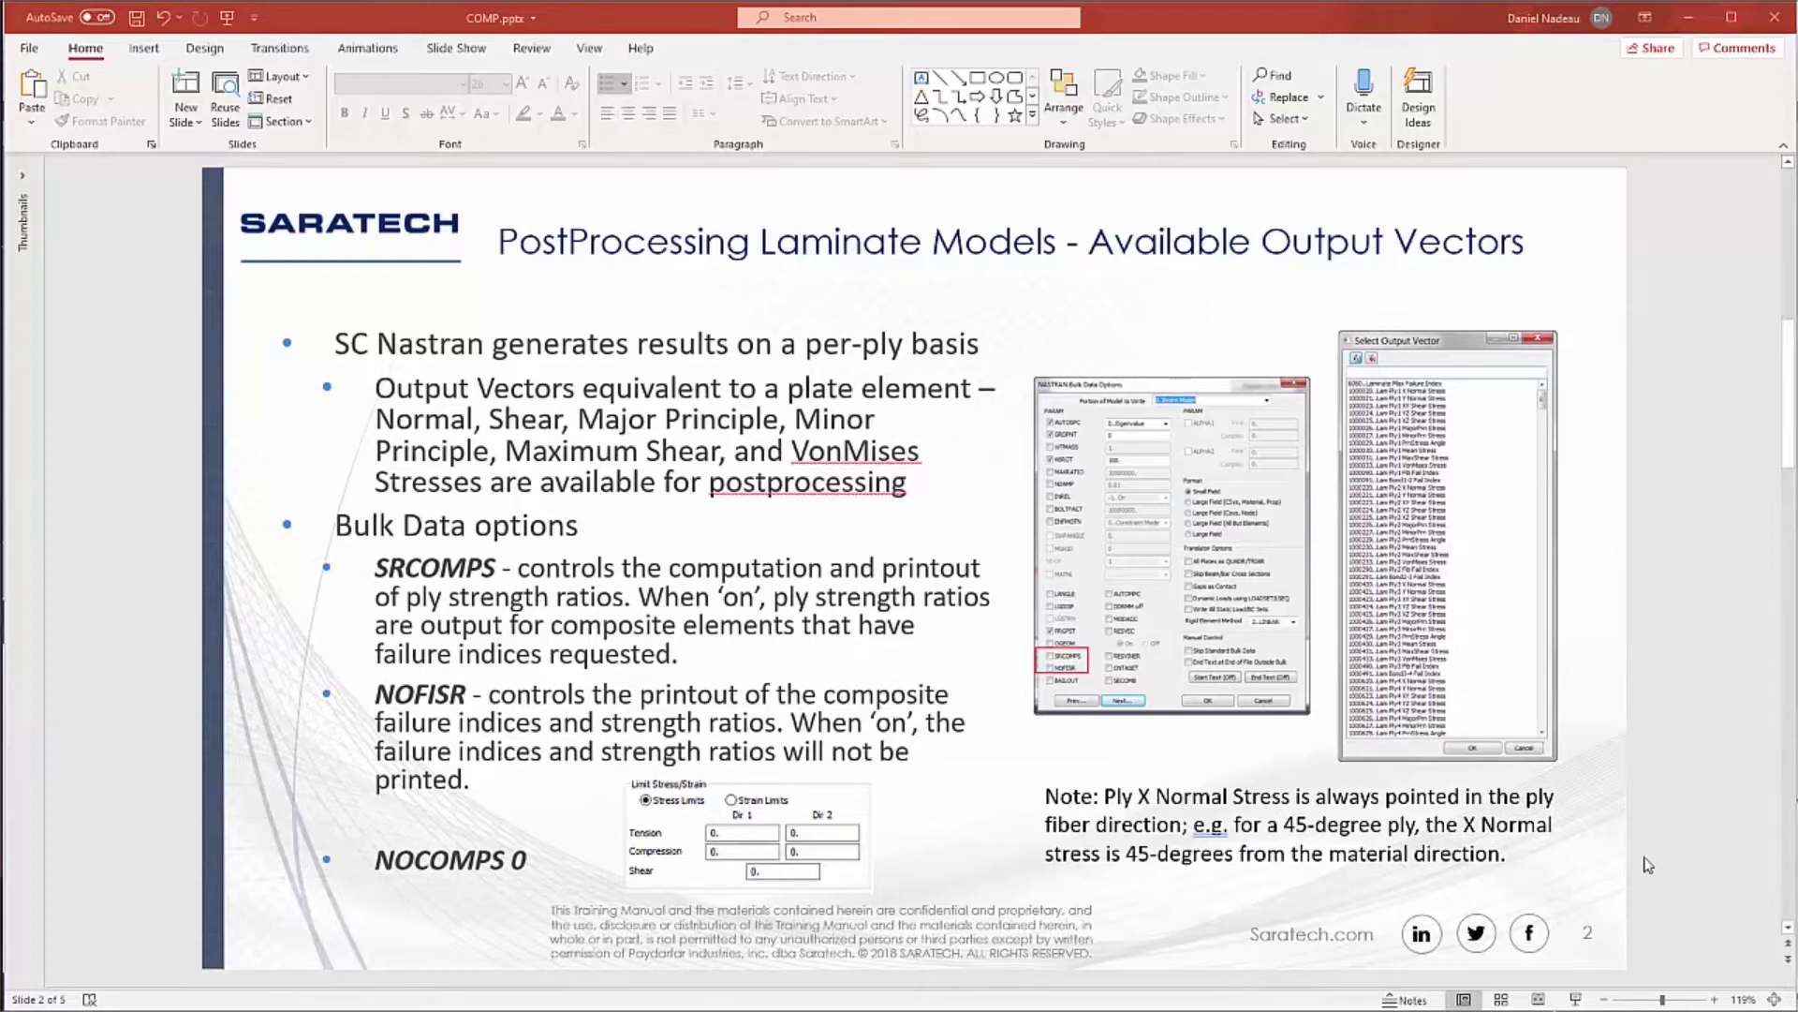
{"action": "key", "text": "Page_Down"}
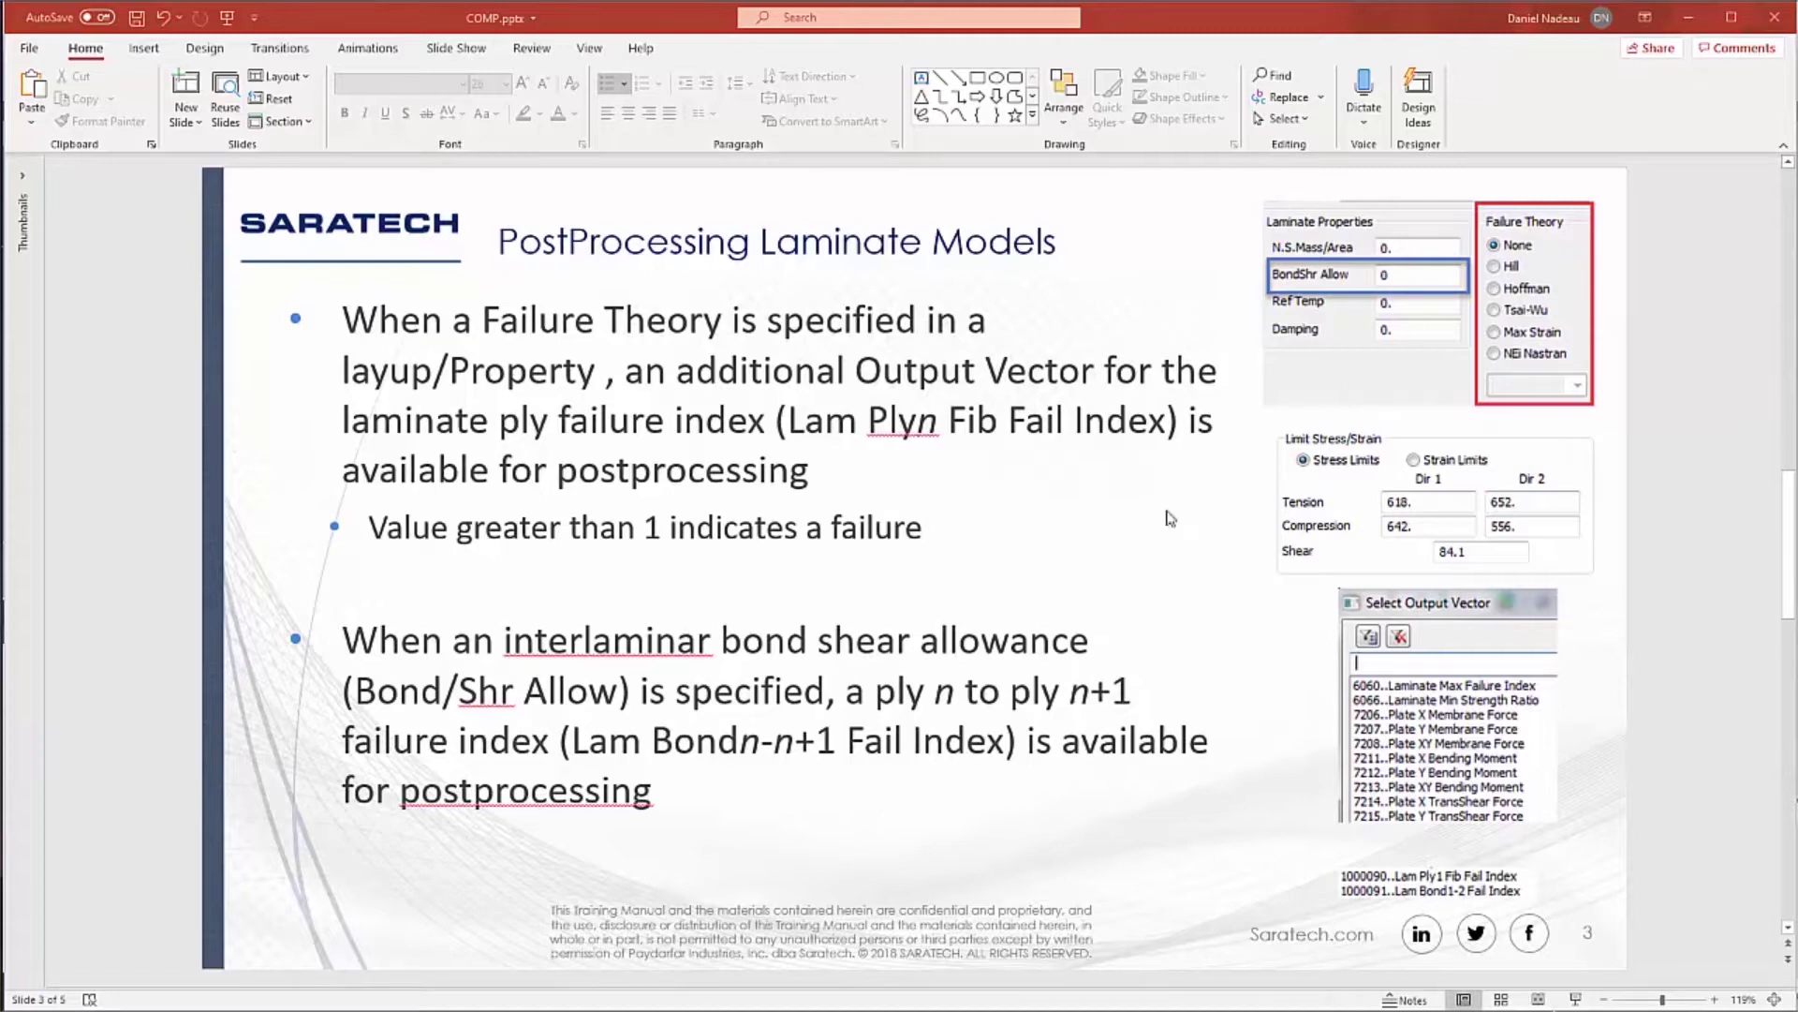
Step through slides 3 and 4 to slide 5 on calculating composite margins of safety
{"action": "scroll", "coordinate": [1236, 515], "scroll_direction": "down", "scroll_amount": 2}
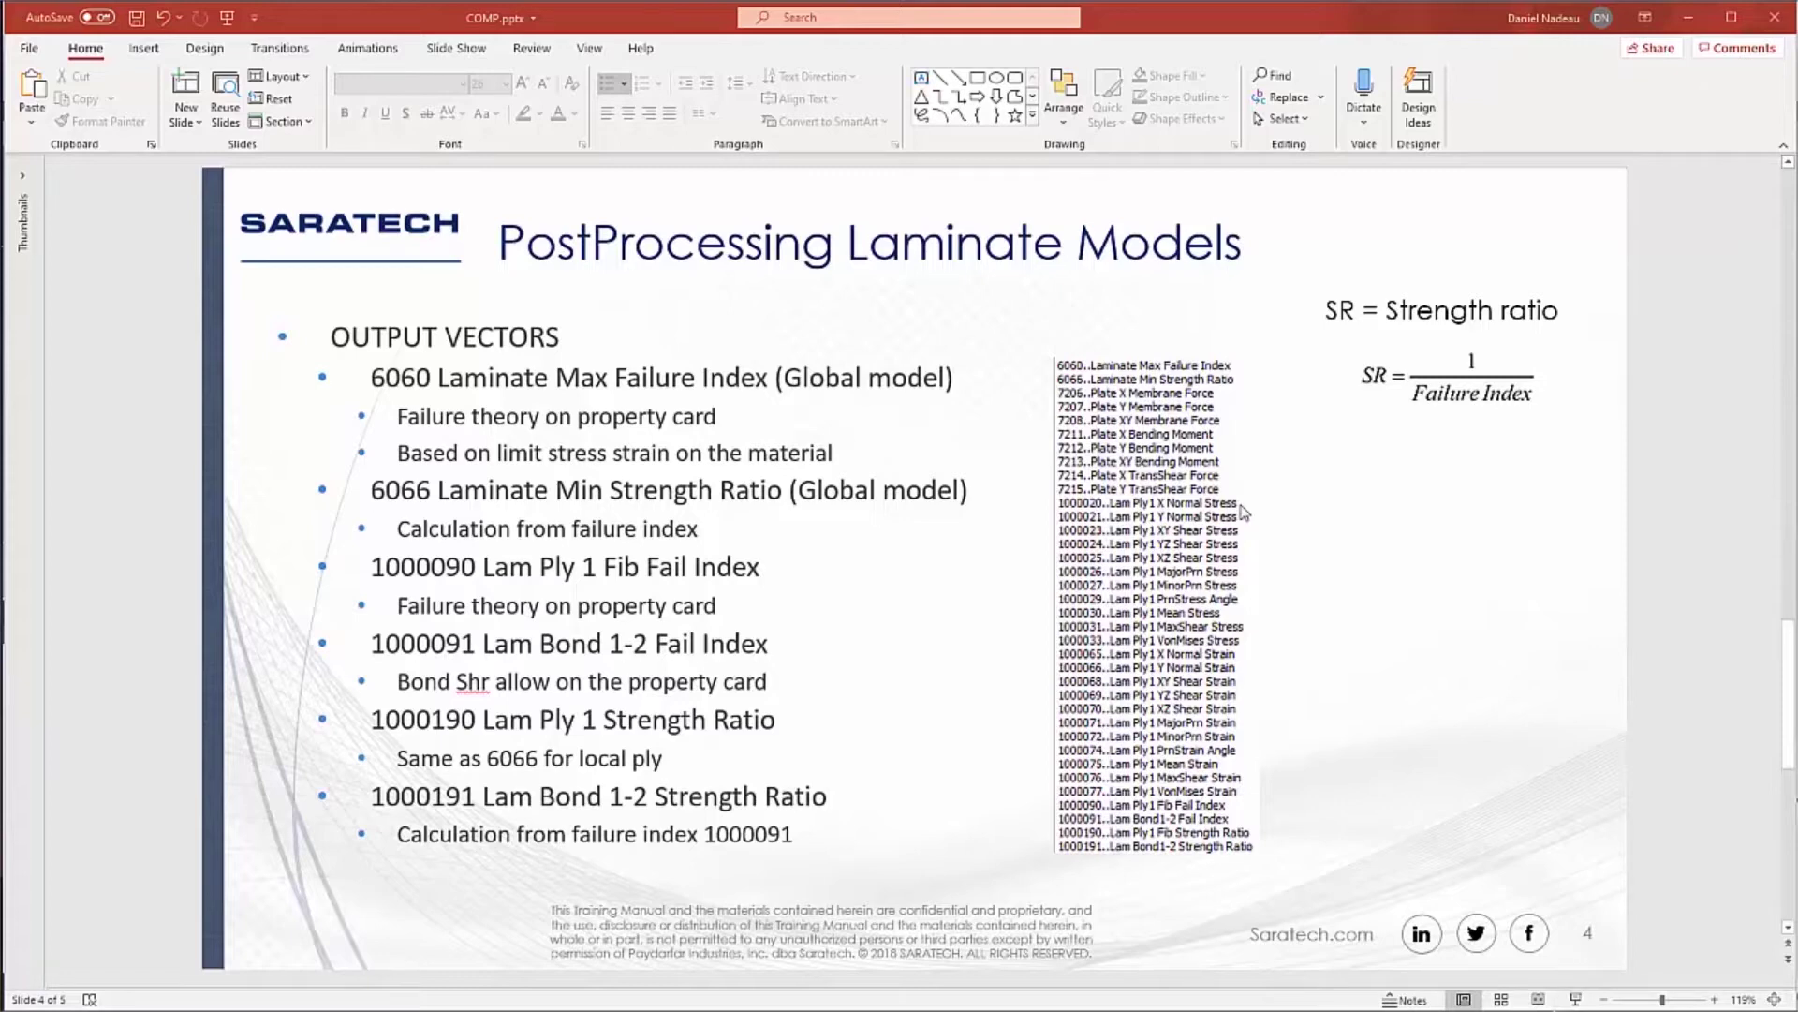
{"action": "scroll", "coordinate": [1323, 582], "scroll_direction": "down", "scroll_amount": 1}
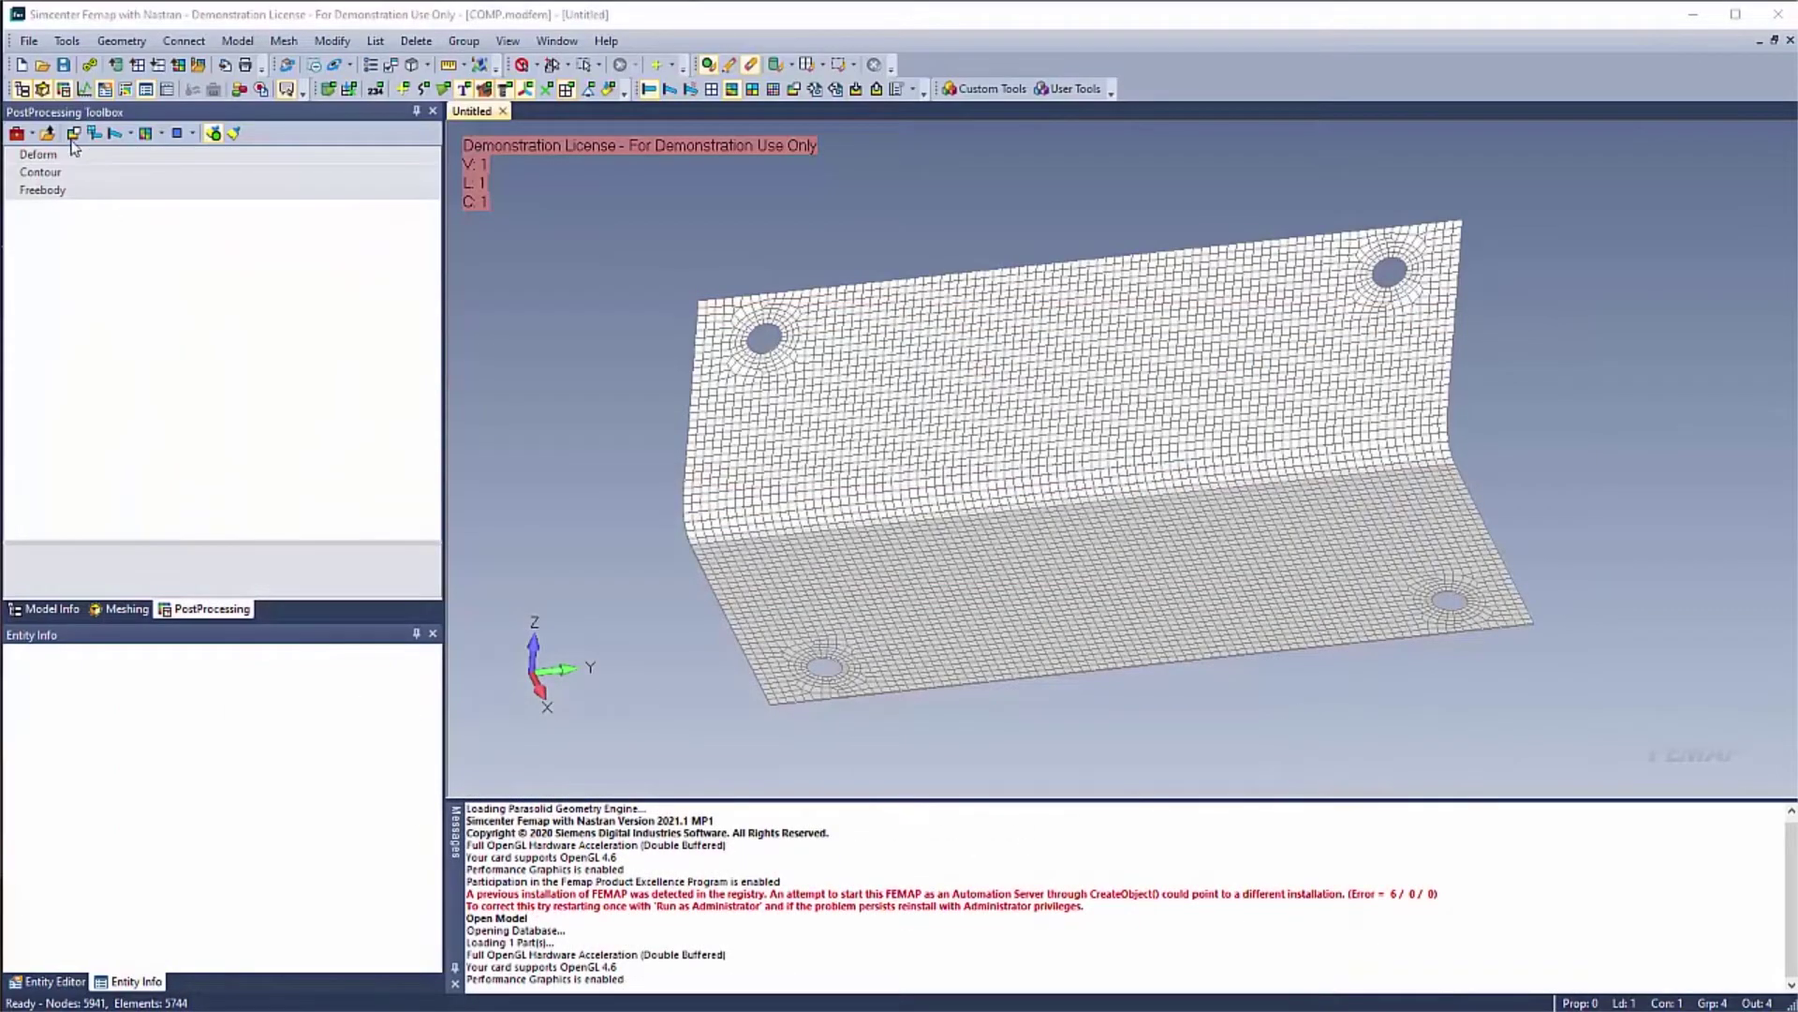
Review Material 2's orthotropic definition and its Tsai-Wu interaction value, then accept it
{"action": "left_click", "coordinate": [64, 609]}
{"action": "left_click", "coordinate": [12, 204]}
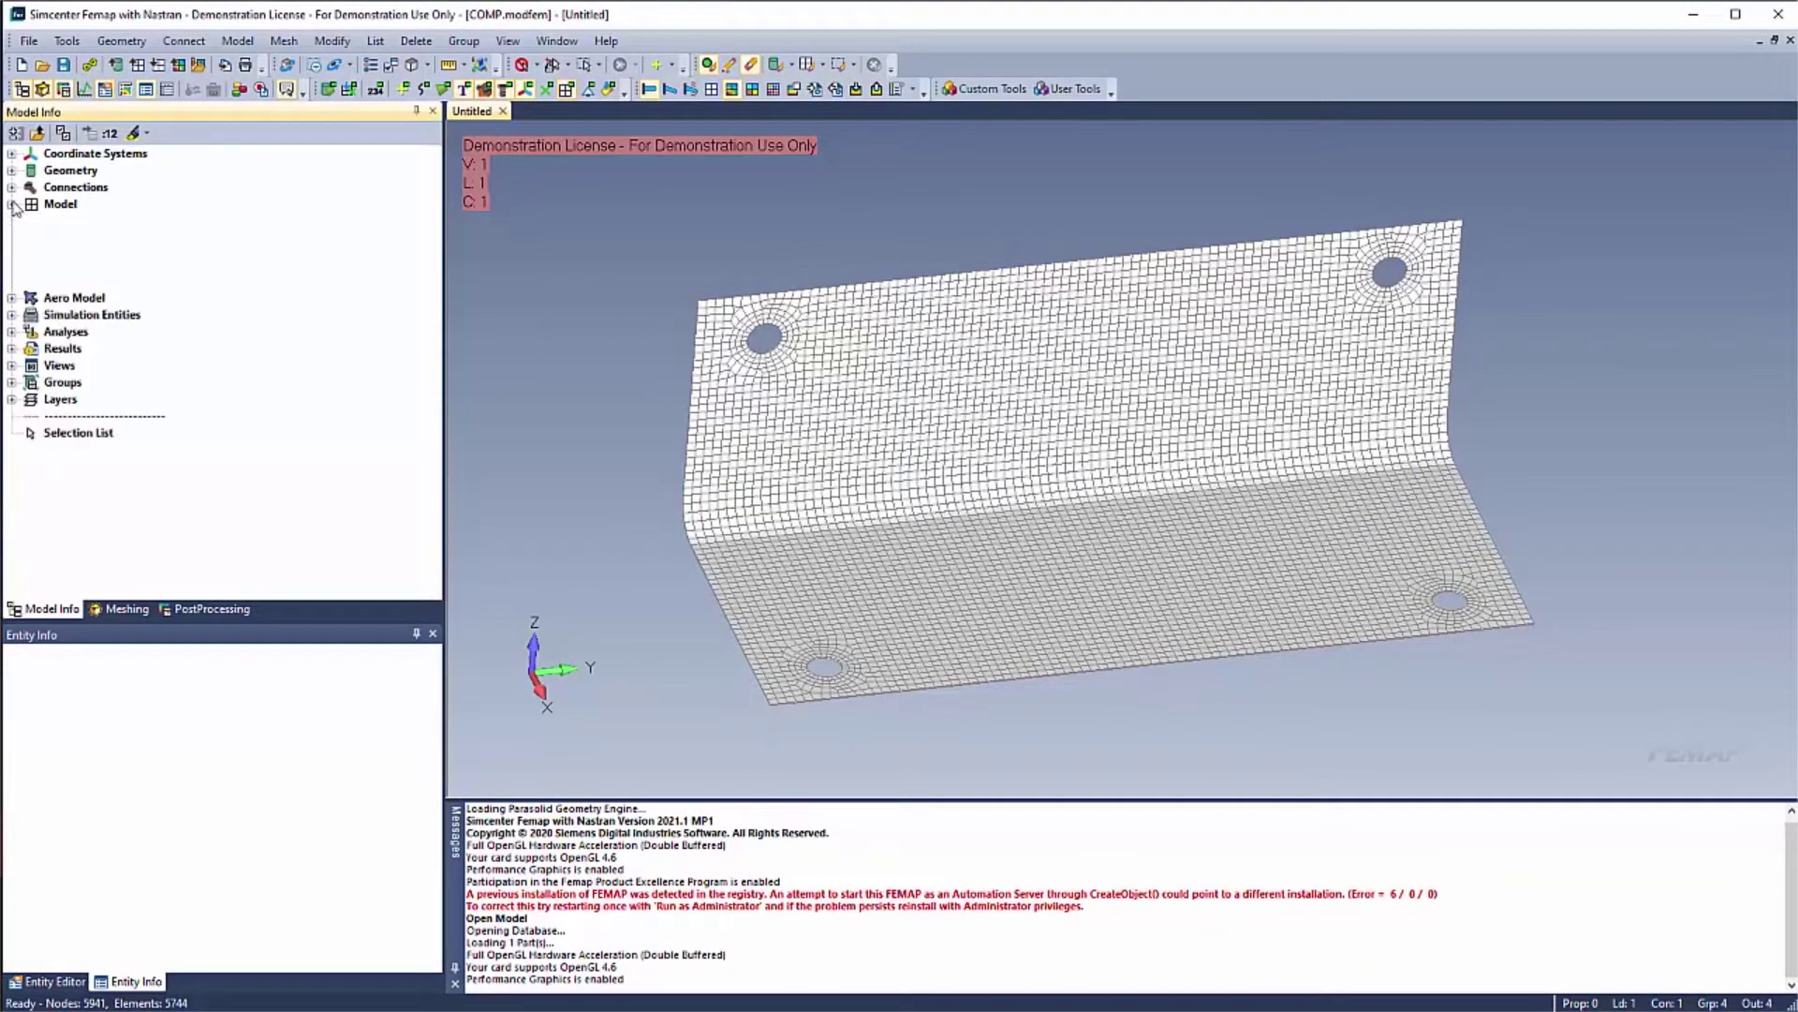
{"action": "left_click", "coordinate": [29, 238]}
{"action": "right_click", "coordinate": [125, 273]}
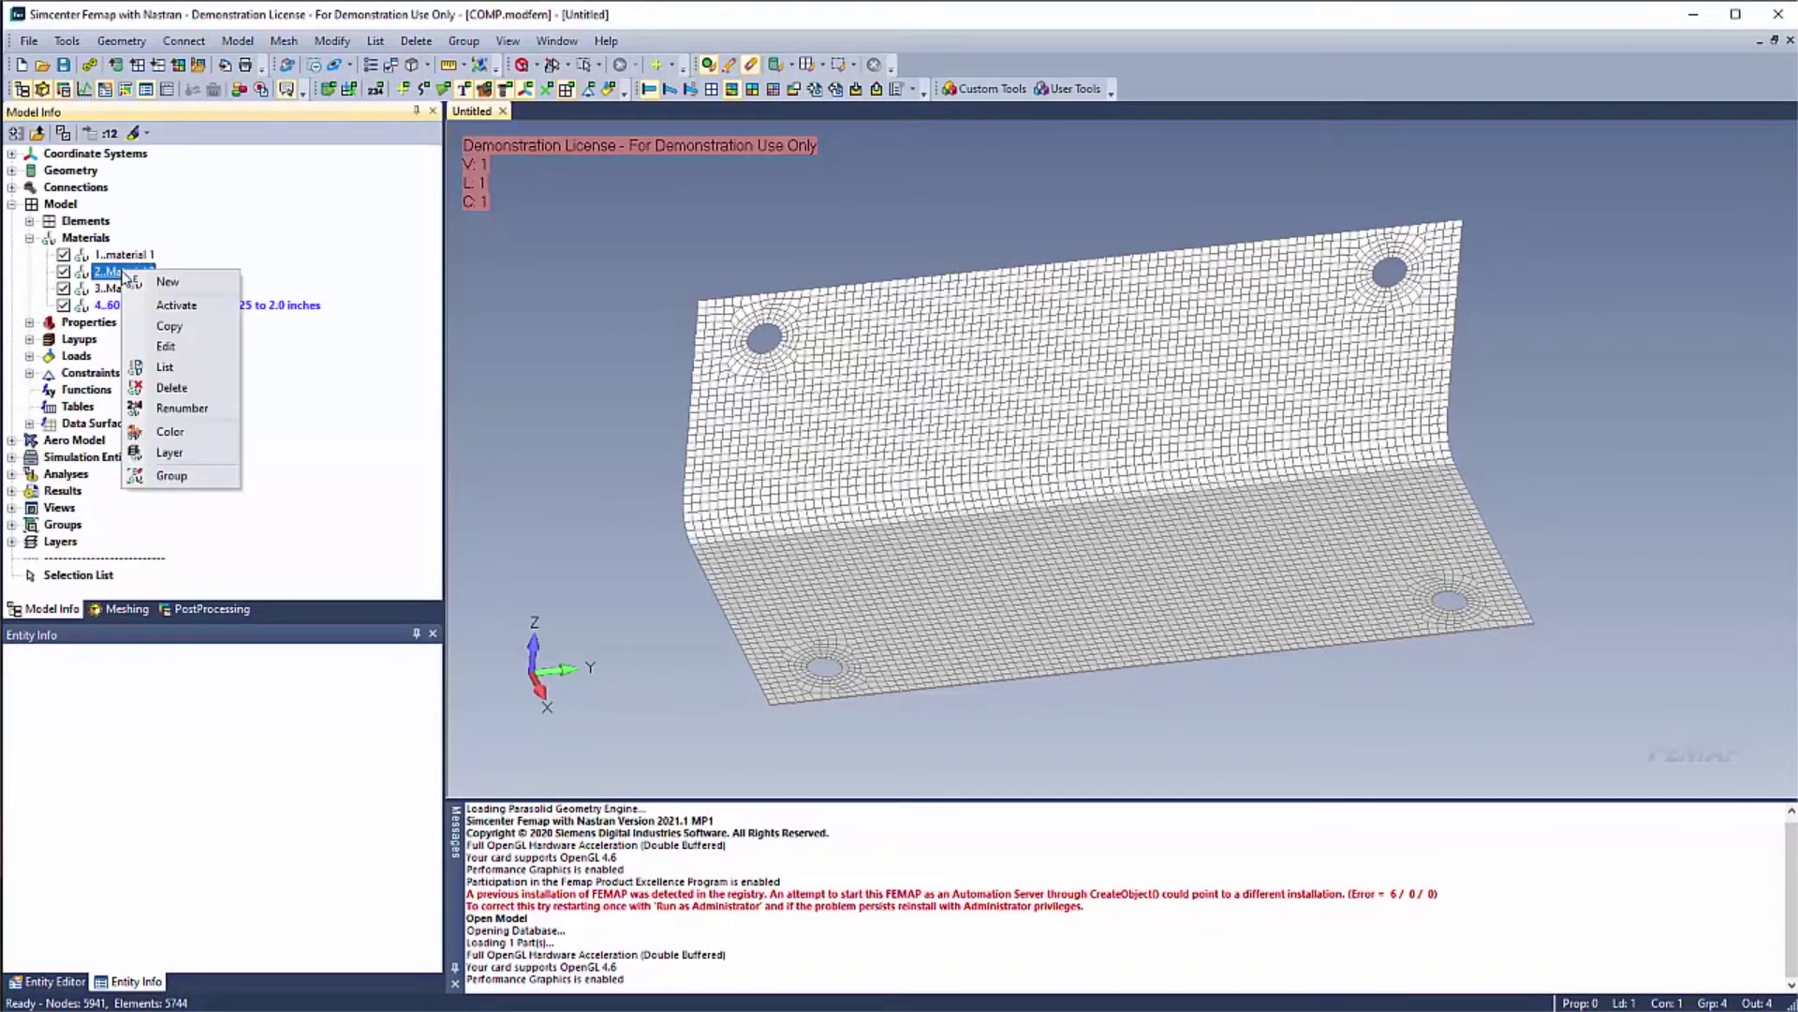
{"action": "left_click", "coordinate": [165, 345]}
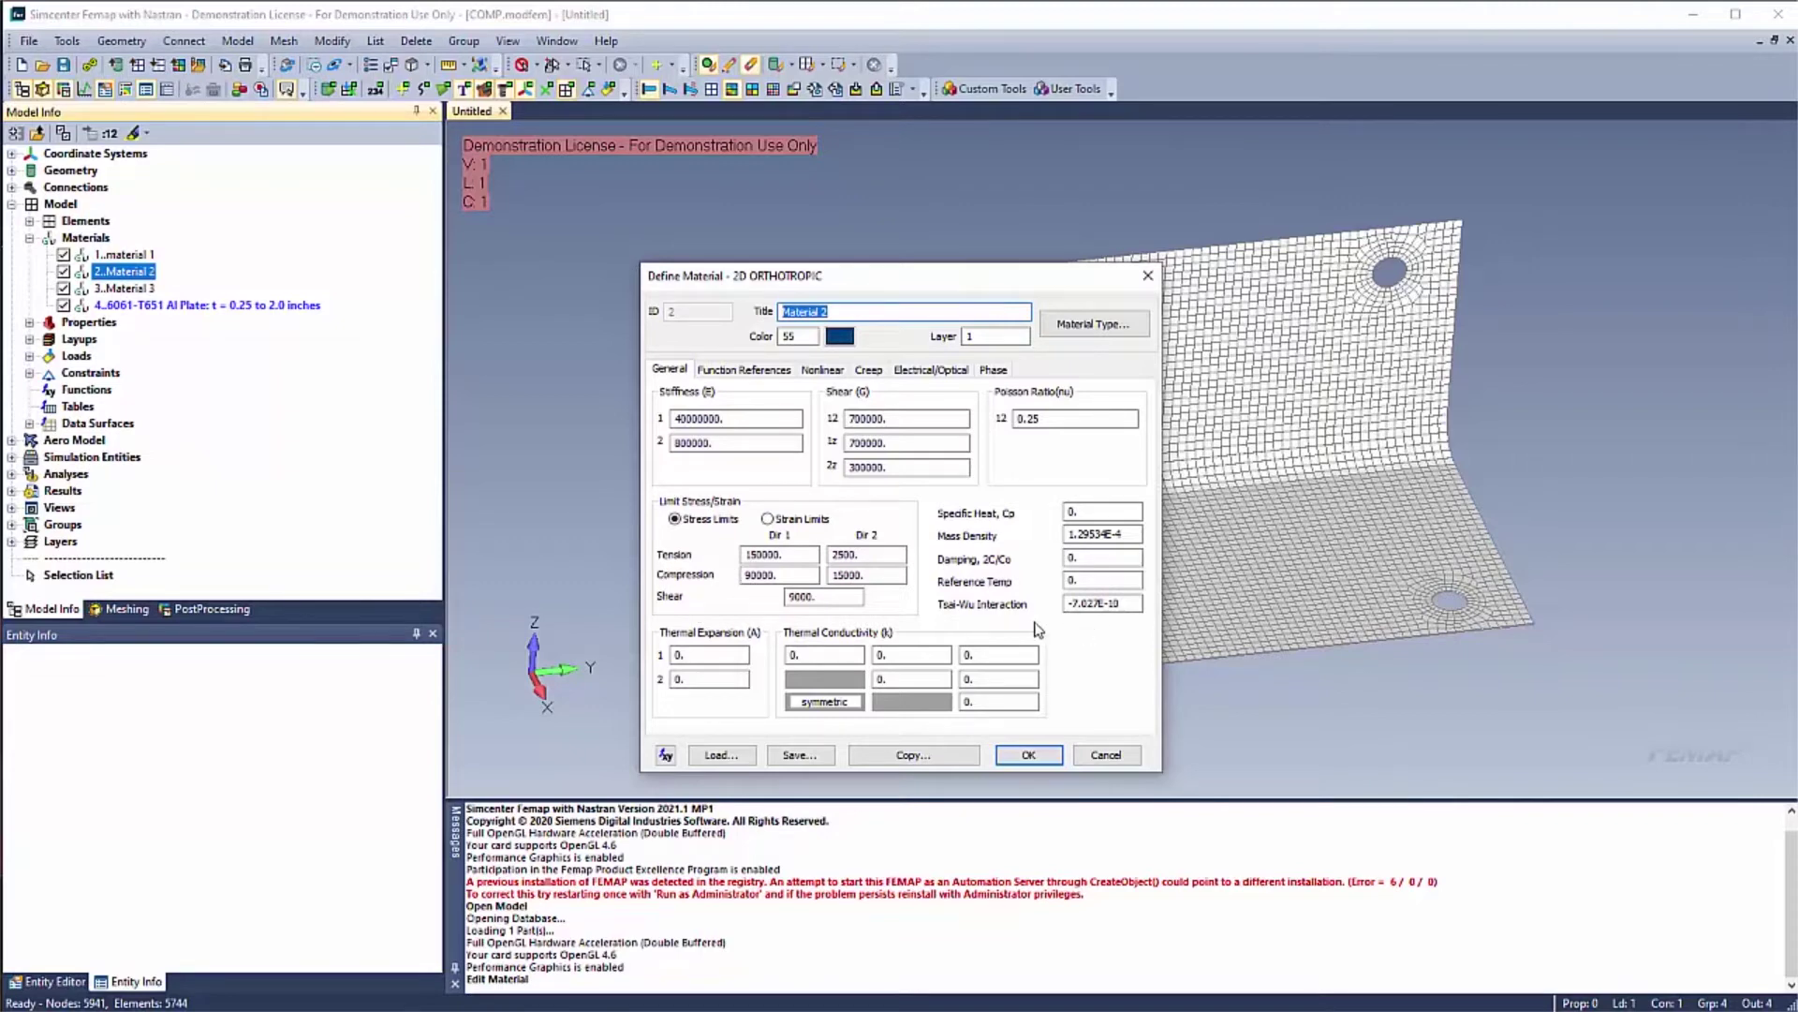
{"action": "double_click", "coordinate": [1105, 603]}
{"action": "left_click", "coordinate": [1042, 758]}
Review the Laminate 0.066 property's bond shear allowable and Tsai-Wu failure theory, then accept it
{"action": "left_click", "coordinate": [29, 322]}
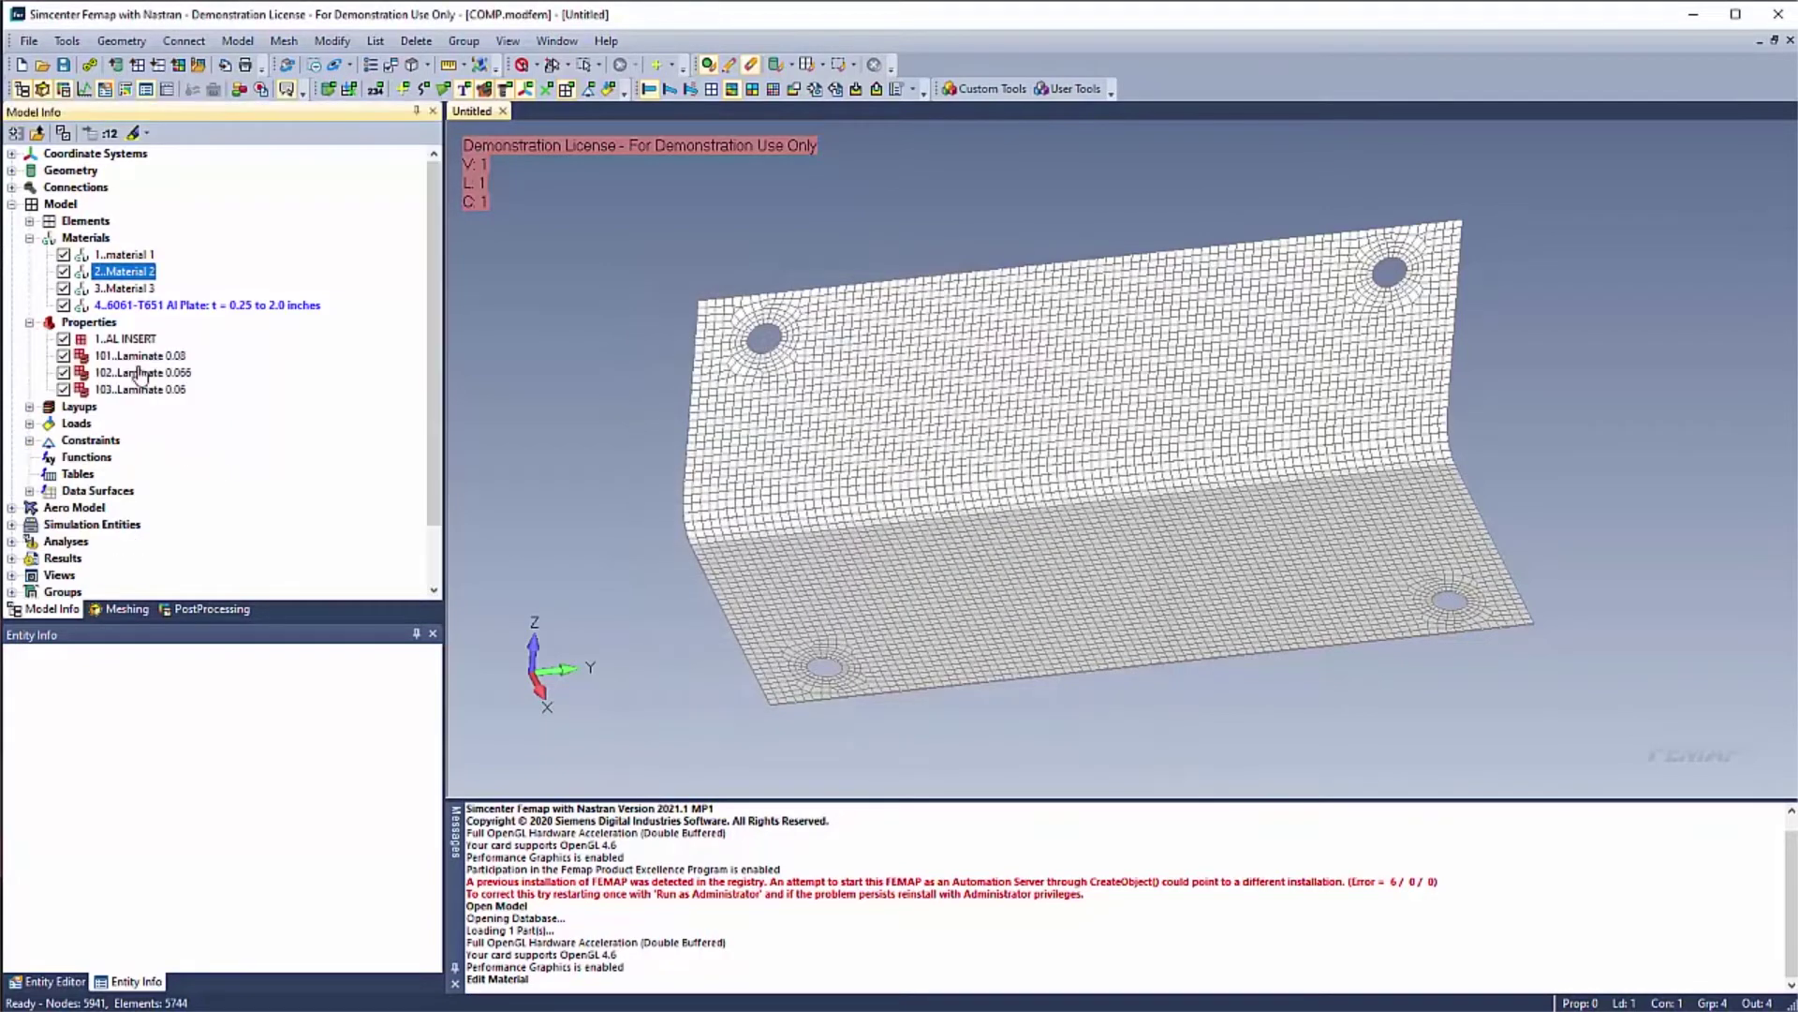
{"action": "right_click", "coordinate": [140, 377]}
{"action": "left_click", "coordinate": [198, 384]}
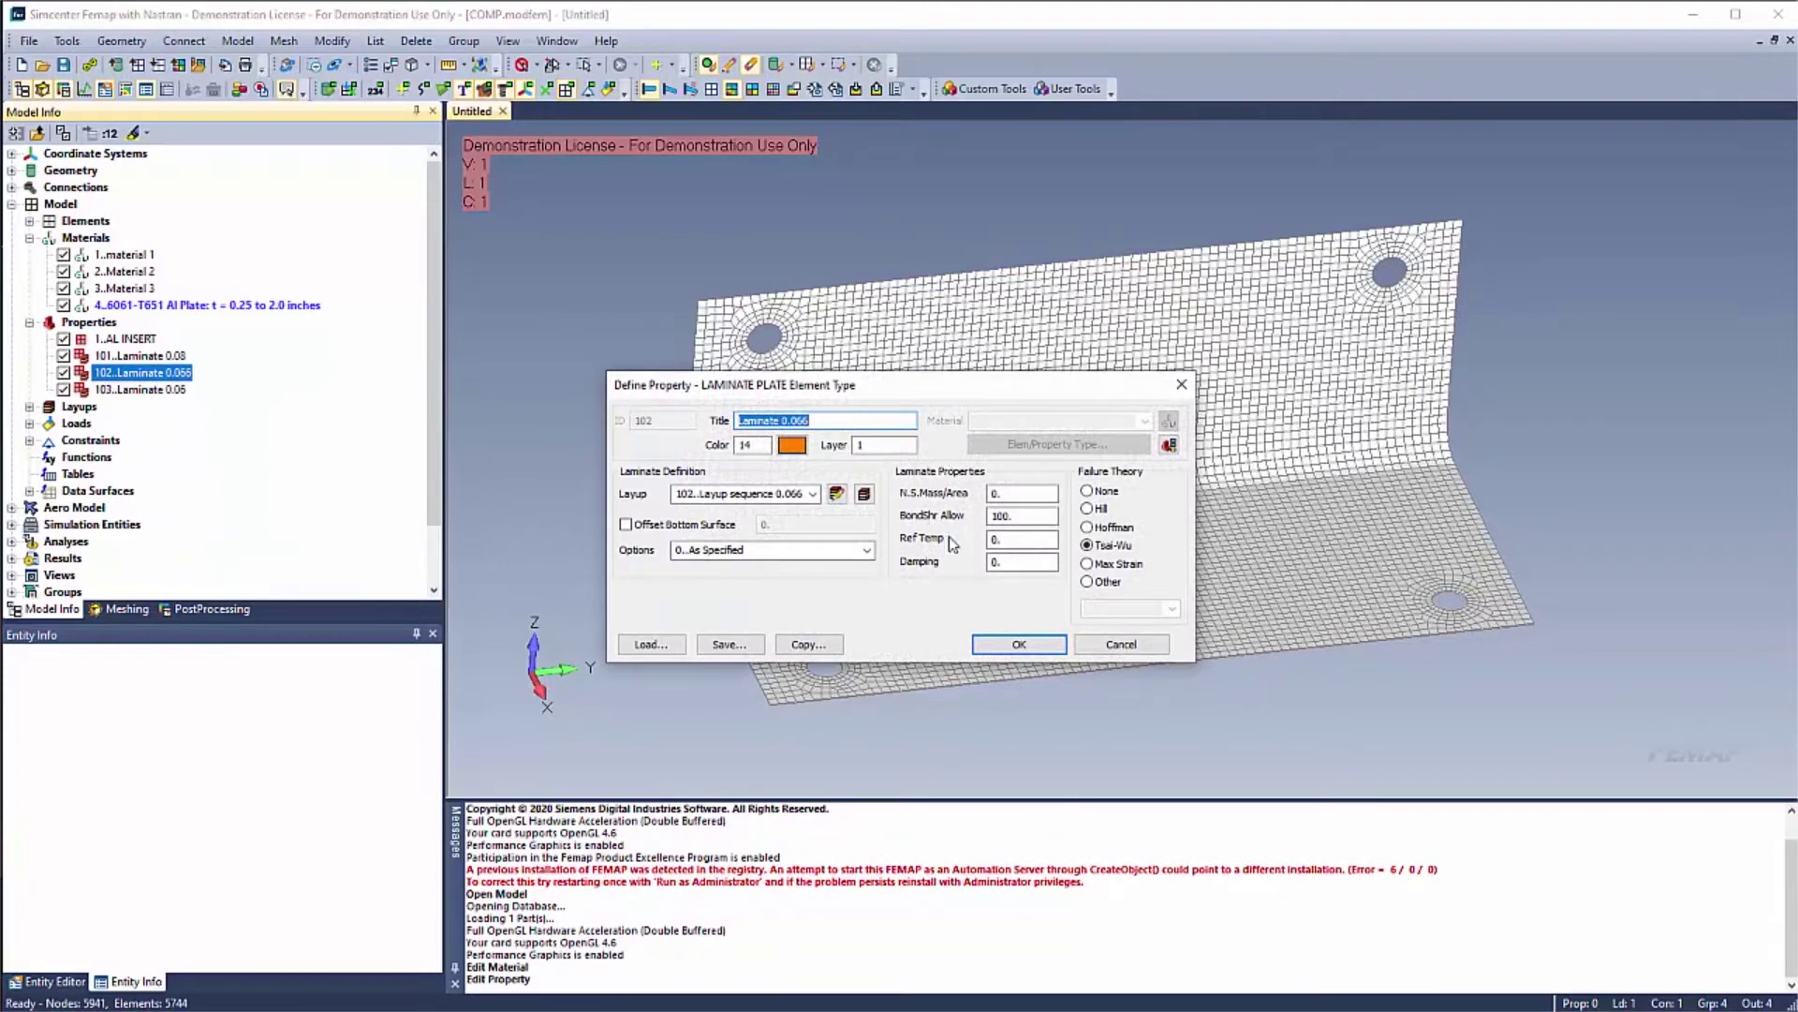
{"action": "left_click", "coordinate": [1021, 516]}
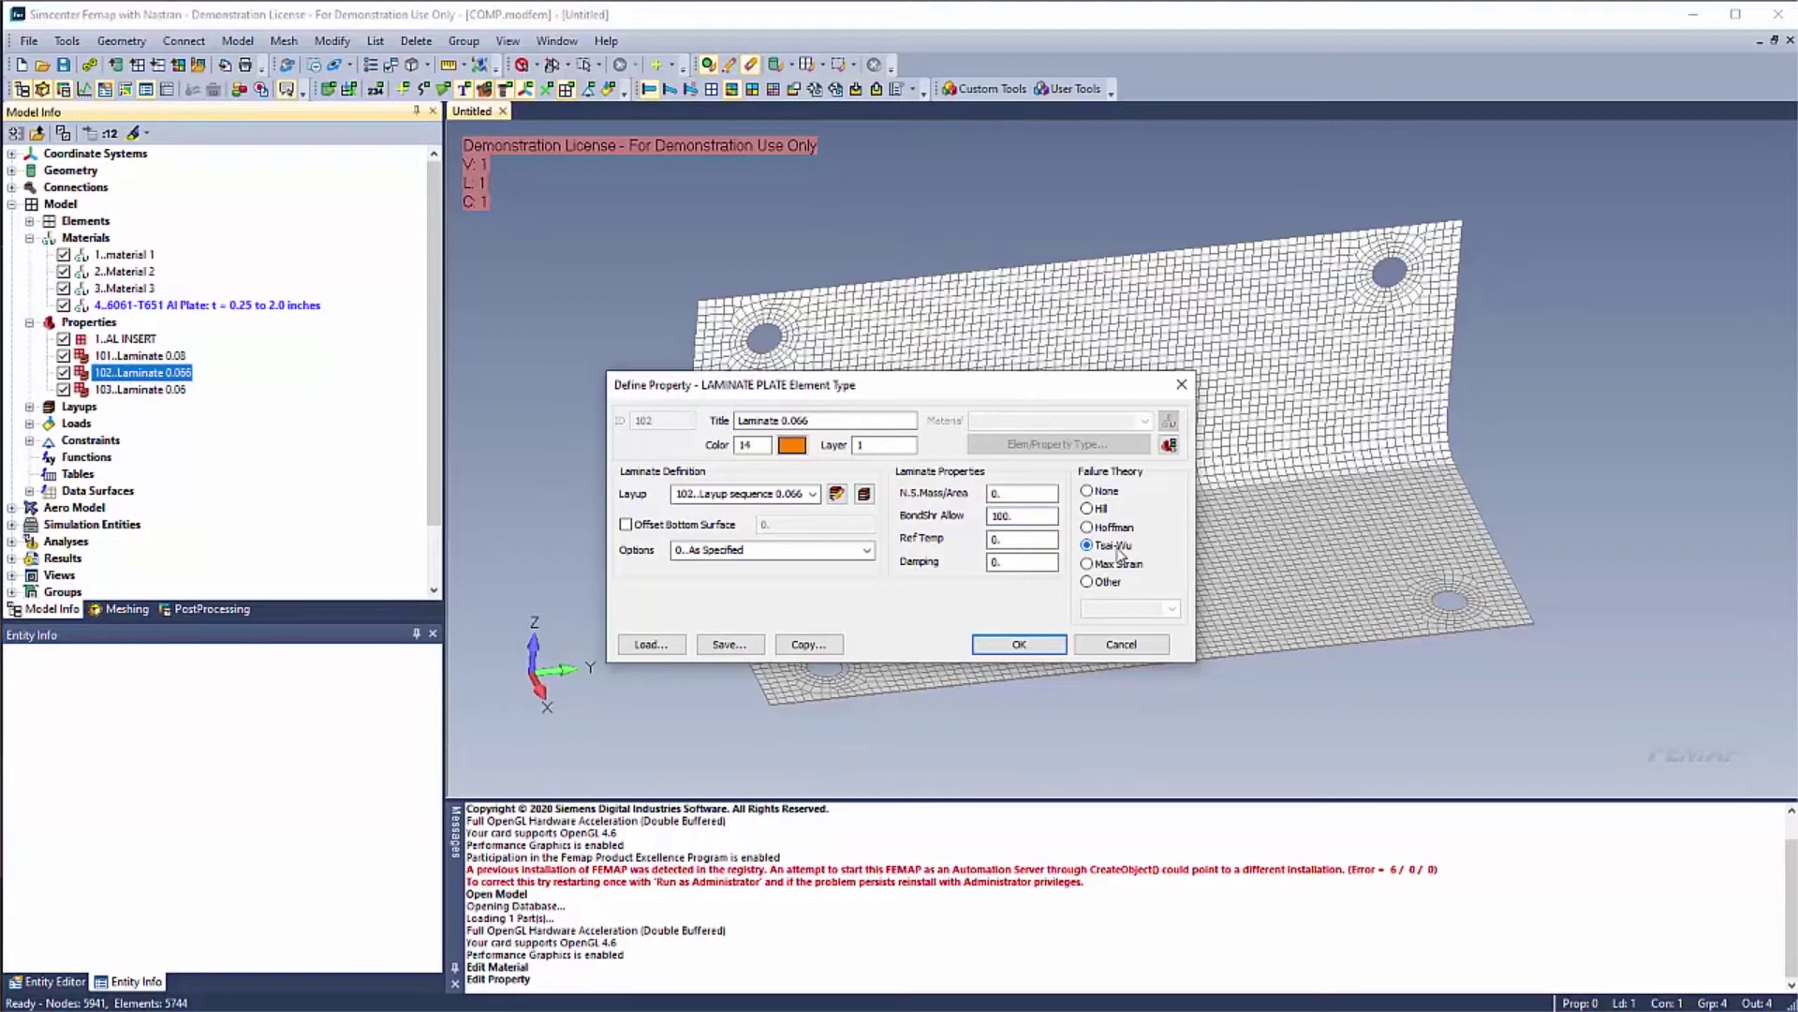
{"action": "left_click", "coordinate": [1019, 644]}
Expand the Results branch in Model Info to list NASTRAN Cases 1–3
{"action": "left_click", "coordinate": [29, 322]}
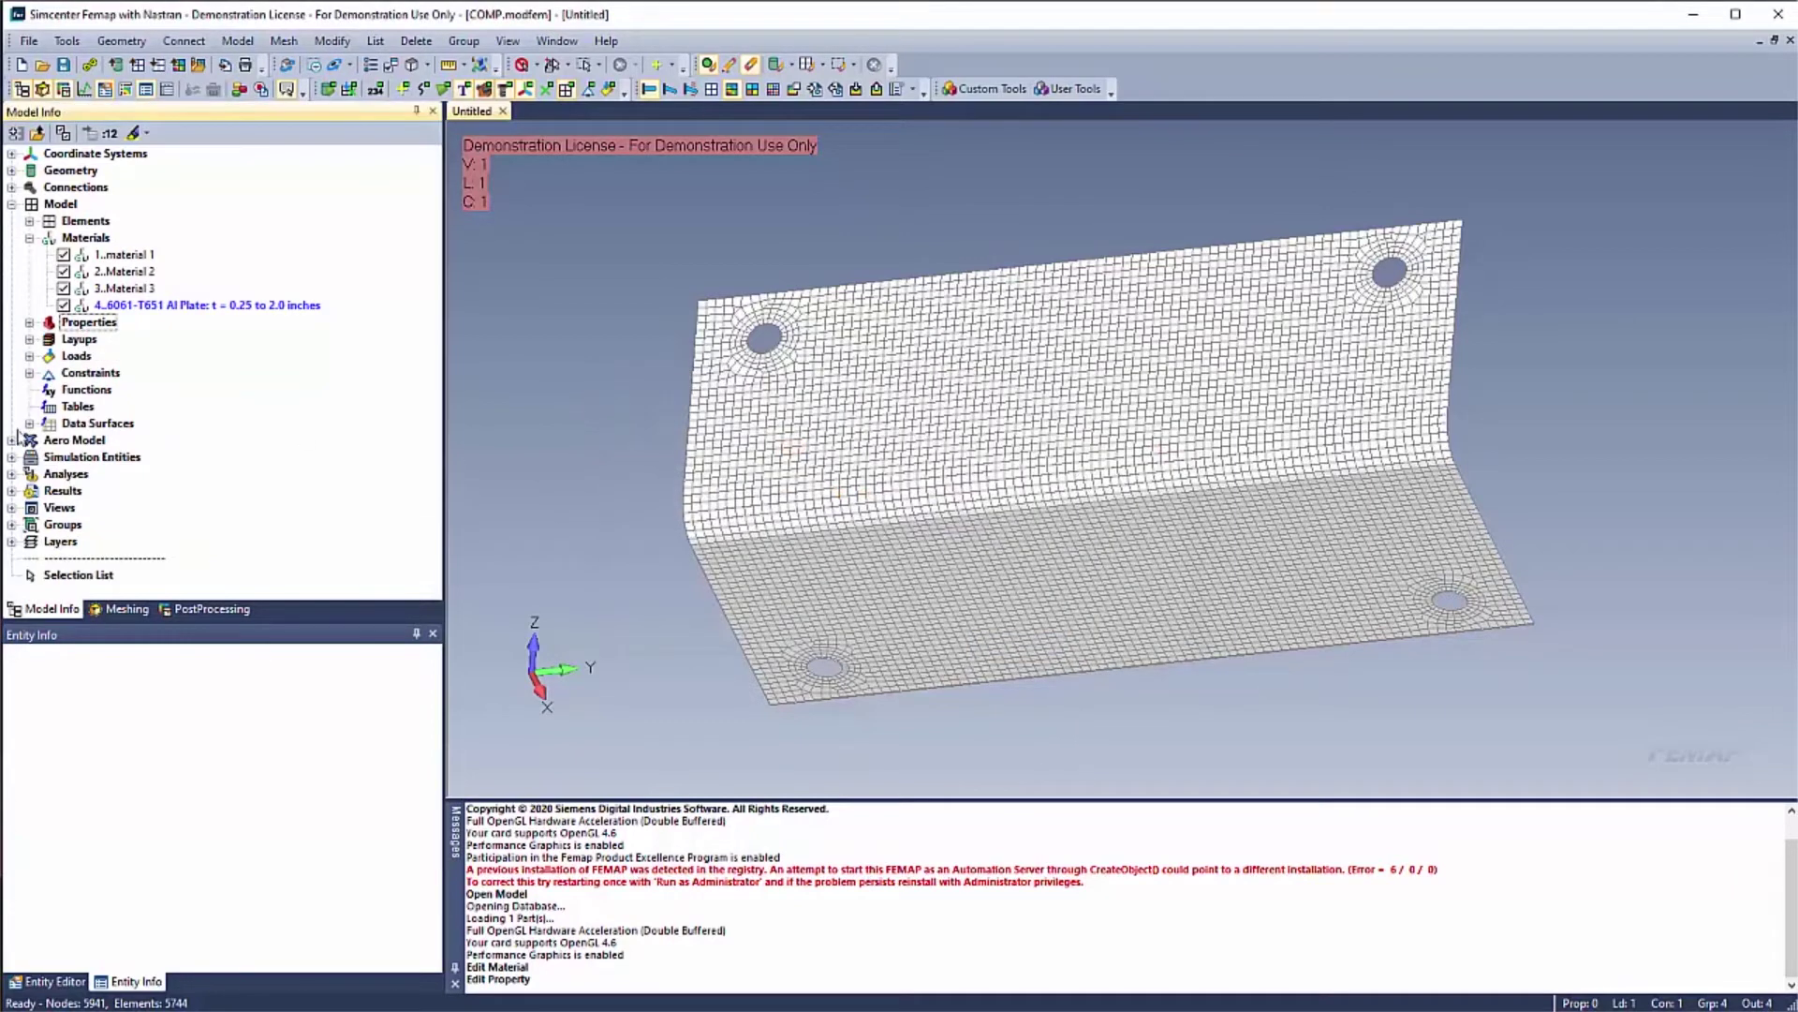
{"action": "left_click", "coordinate": [12, 458]}
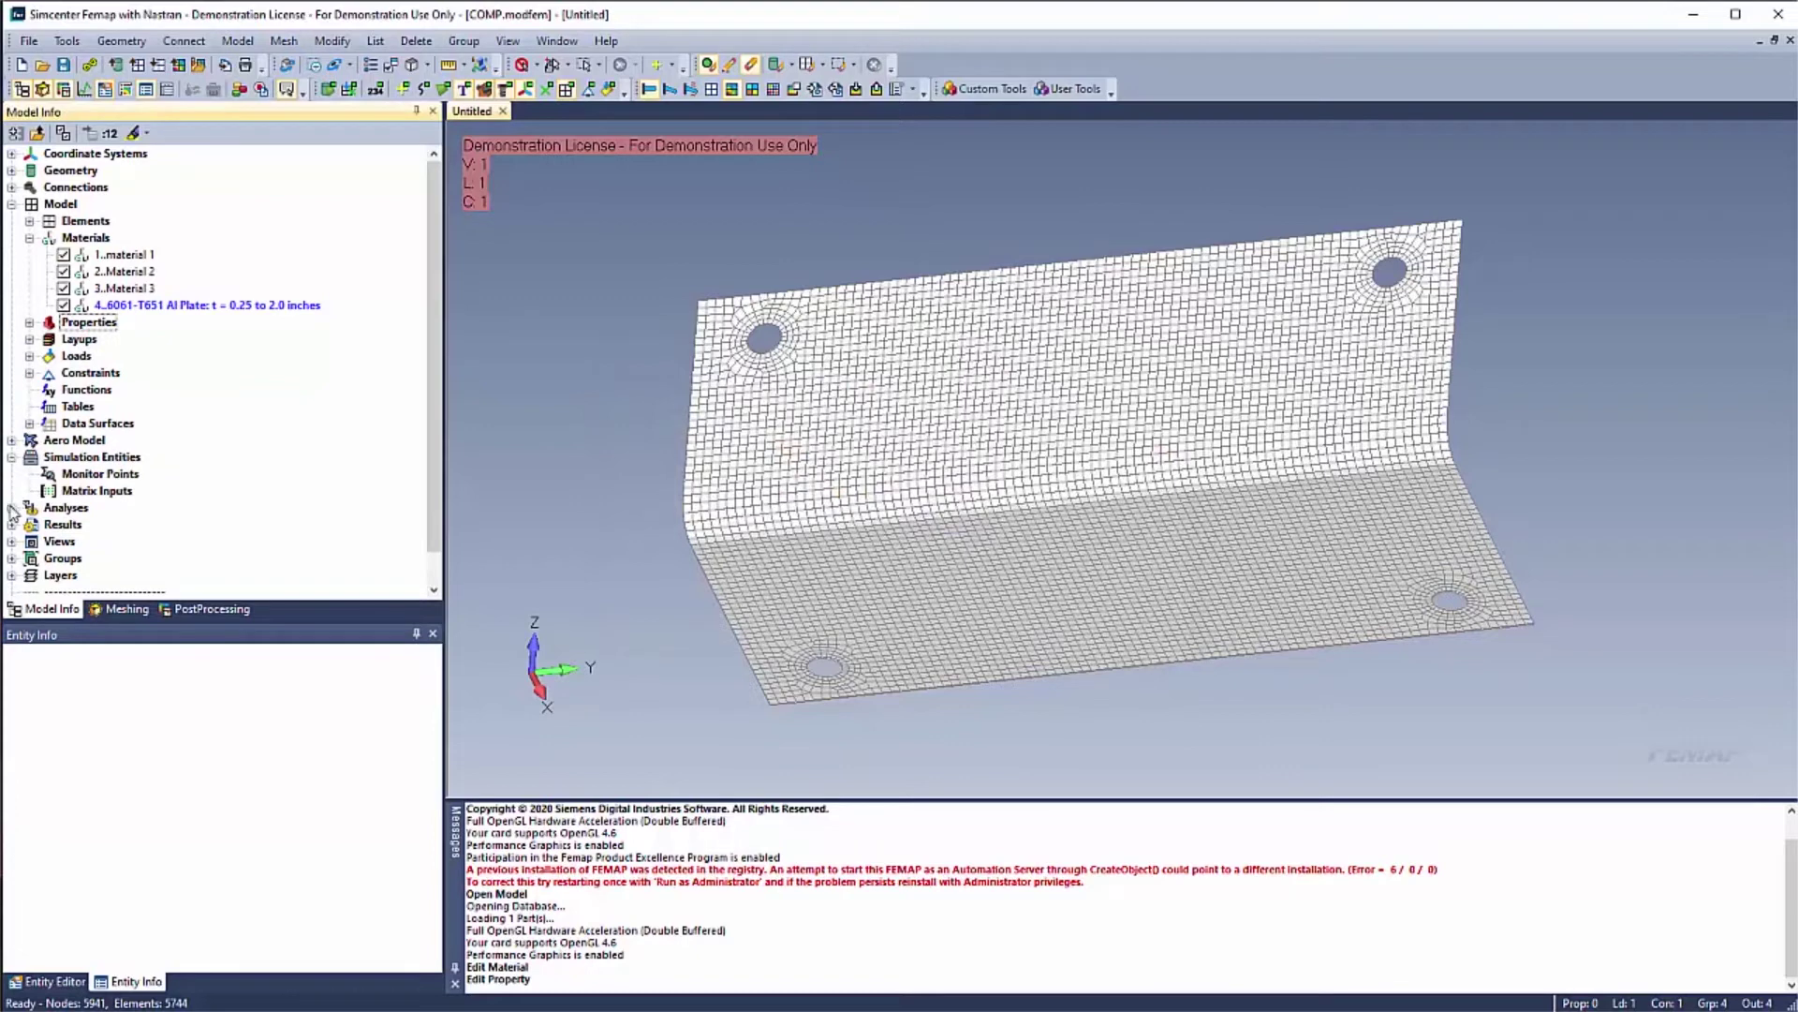
{"action": "left_click", "coordinate": [11, 507]}
{"action": "left_click", "coordinate": [11, 541]}
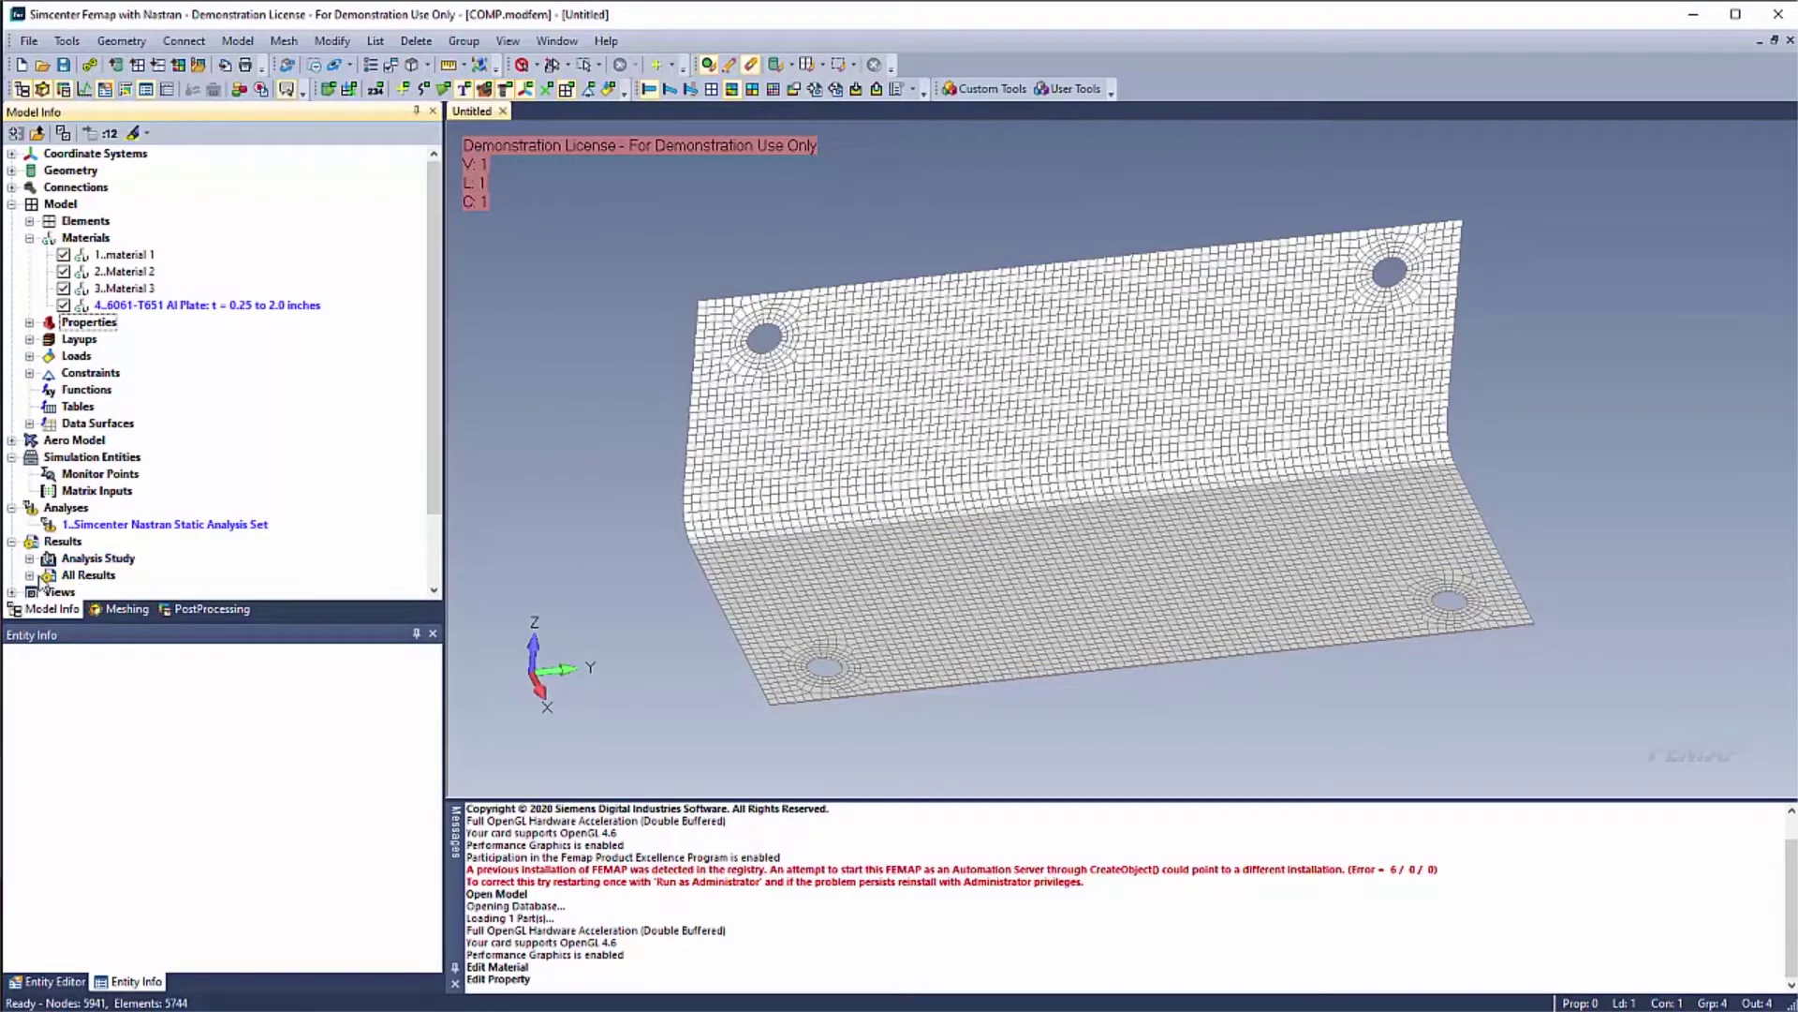
{"action": "left_click", "coordinate": [29, 575]}
{"action": "scroll", "coordinate": [40, 562], "scroll_direction": "down", "scroll_amount": 3}
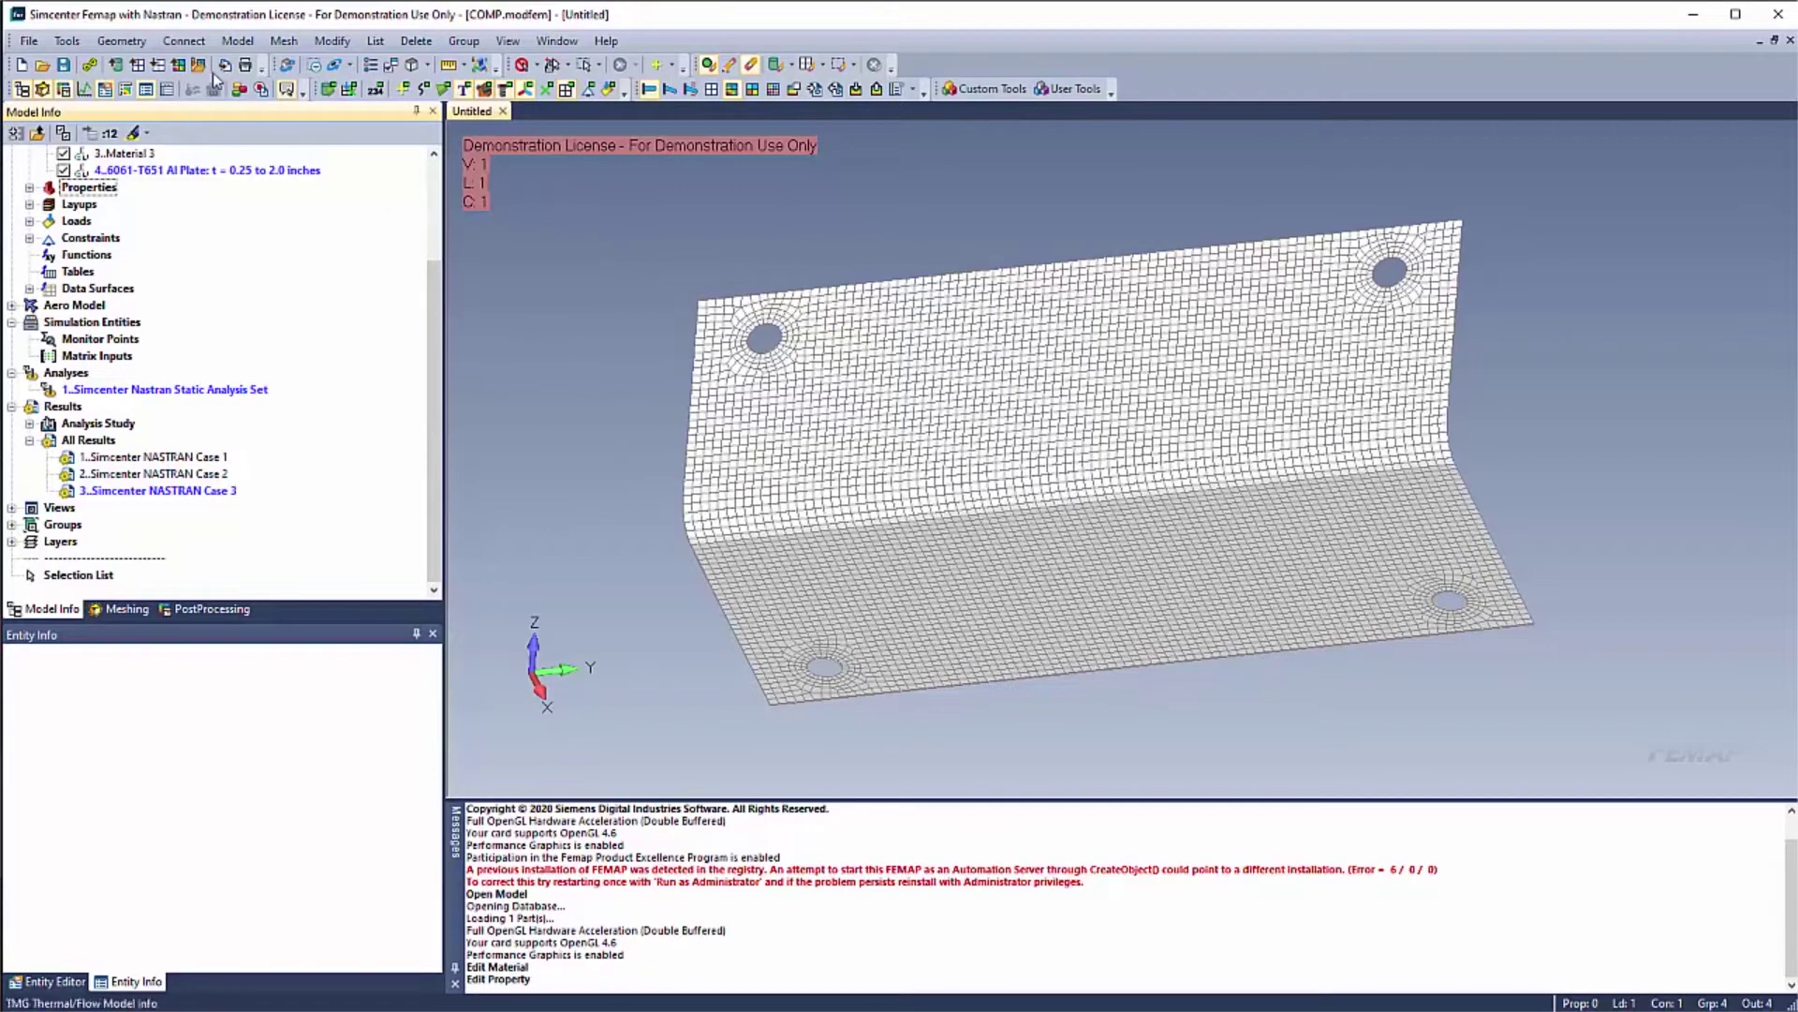
Create a Max Value envelope of Cases 1–3, producing output sets 5 and 6
{"action": "left_click", "coordinate": [237, 40]}
{"action": "mouse_move", "coordinate": [281, 350]}
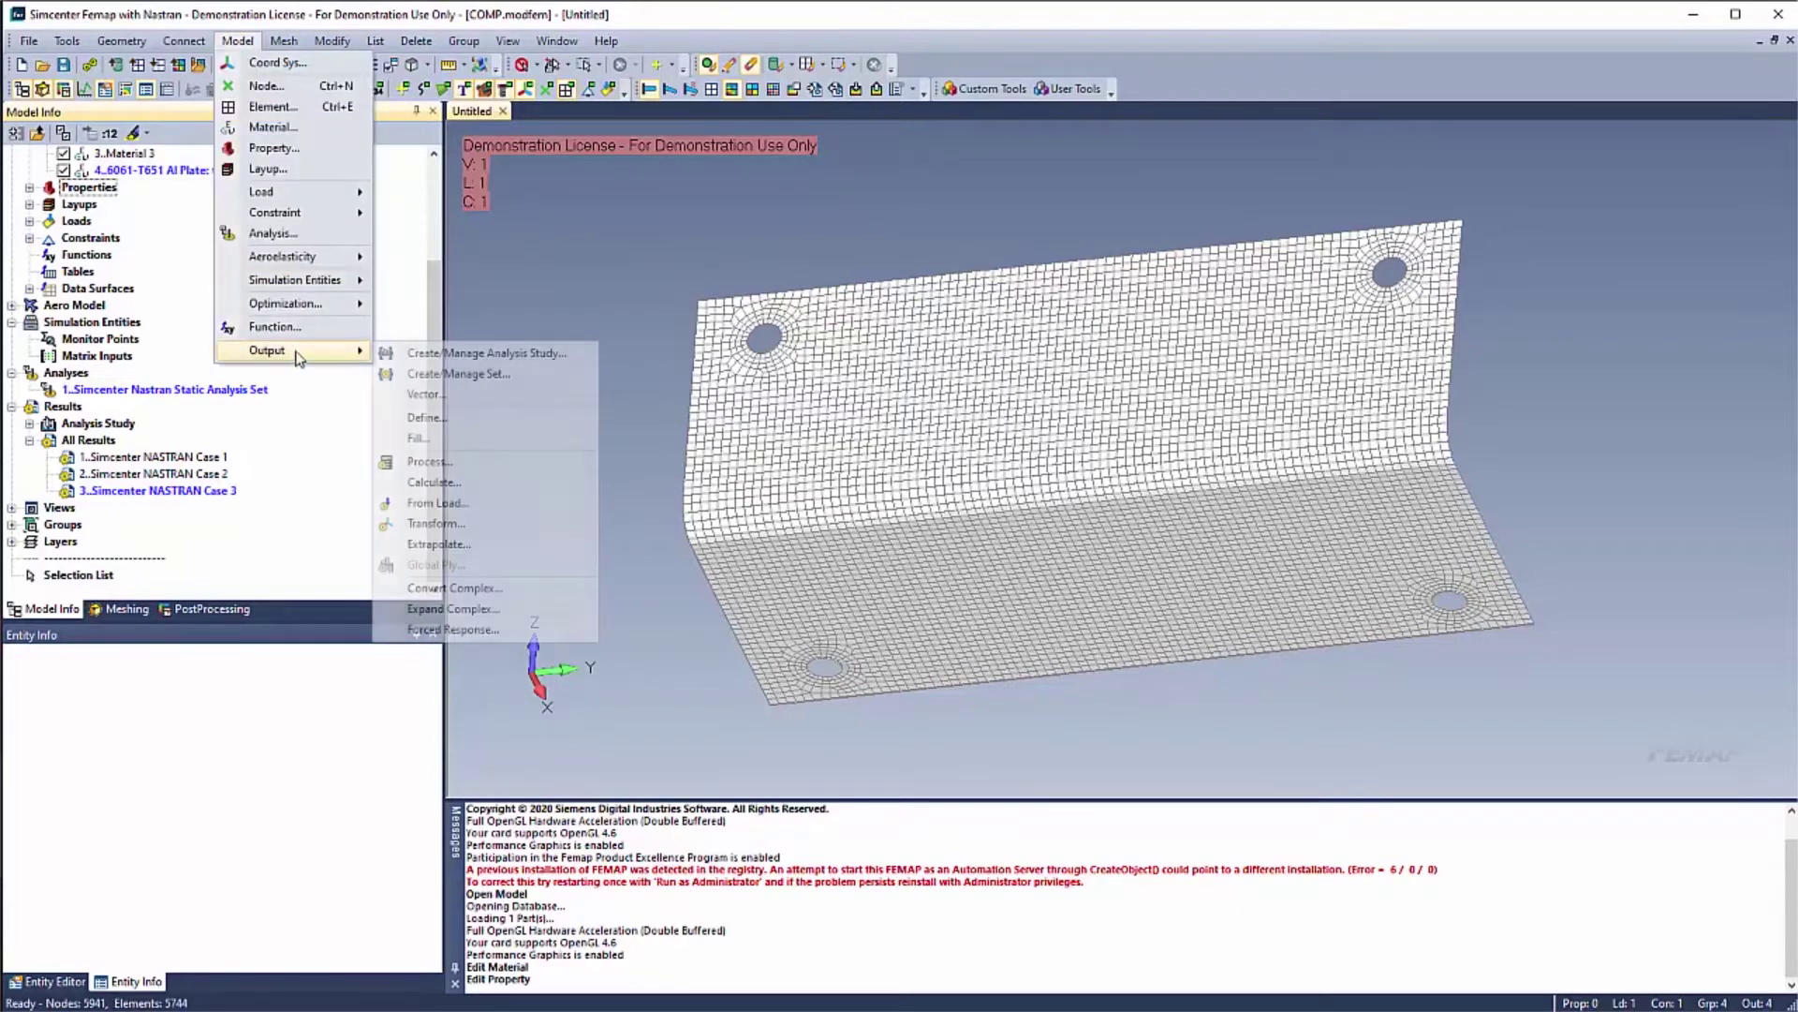
{"action": "left_click", "coordinate": [450, 458]}
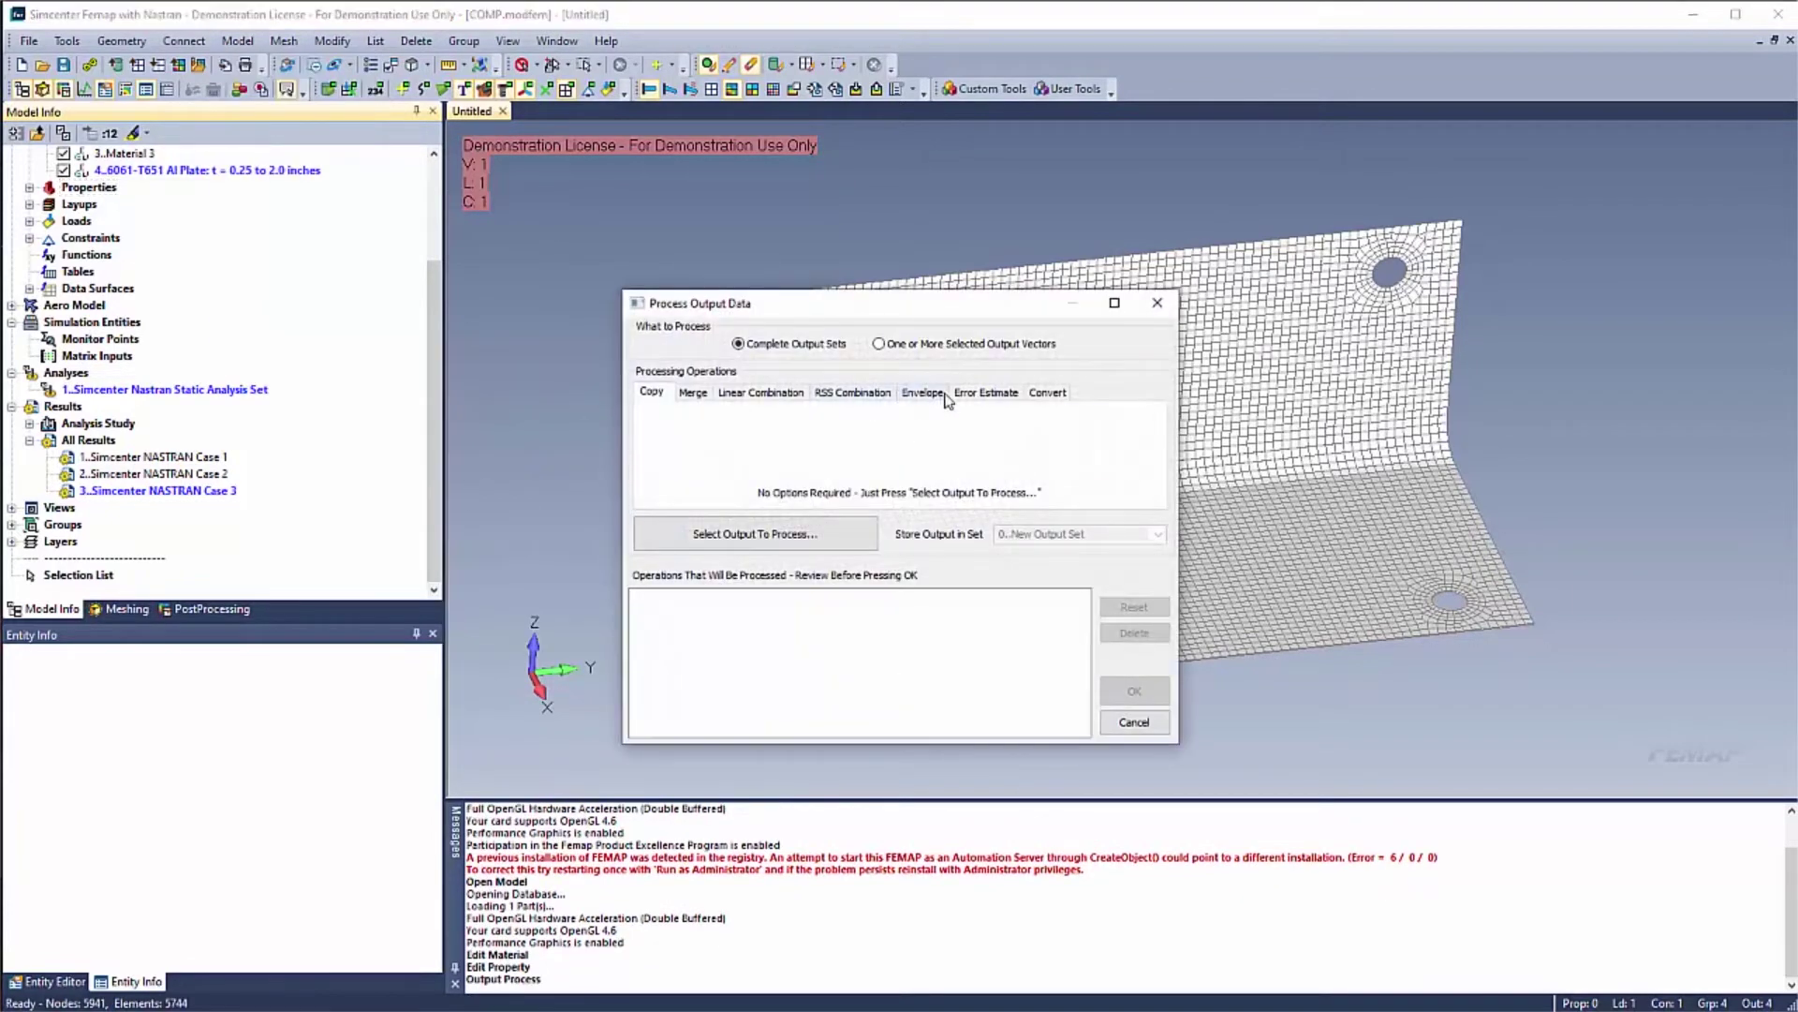
{"action": "left_click", "coordinate": [948, 393]}
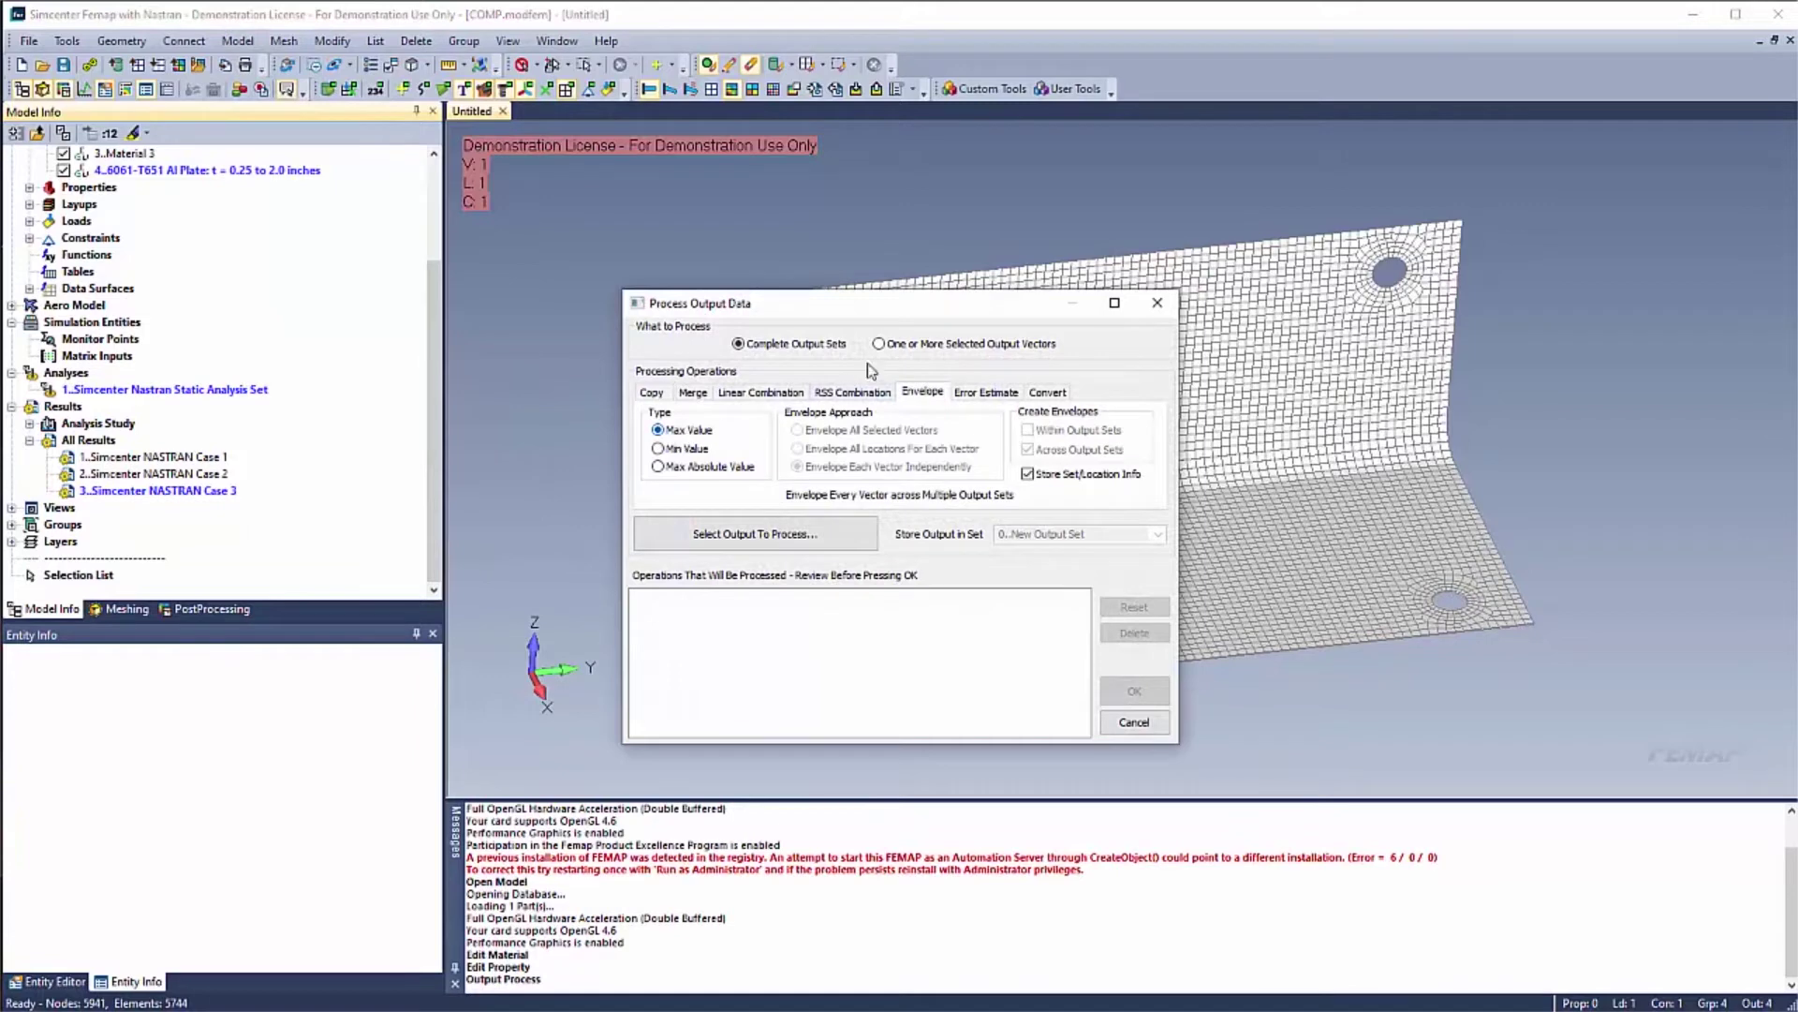
{"action": "left_click", "coordinate": [803, 535]}
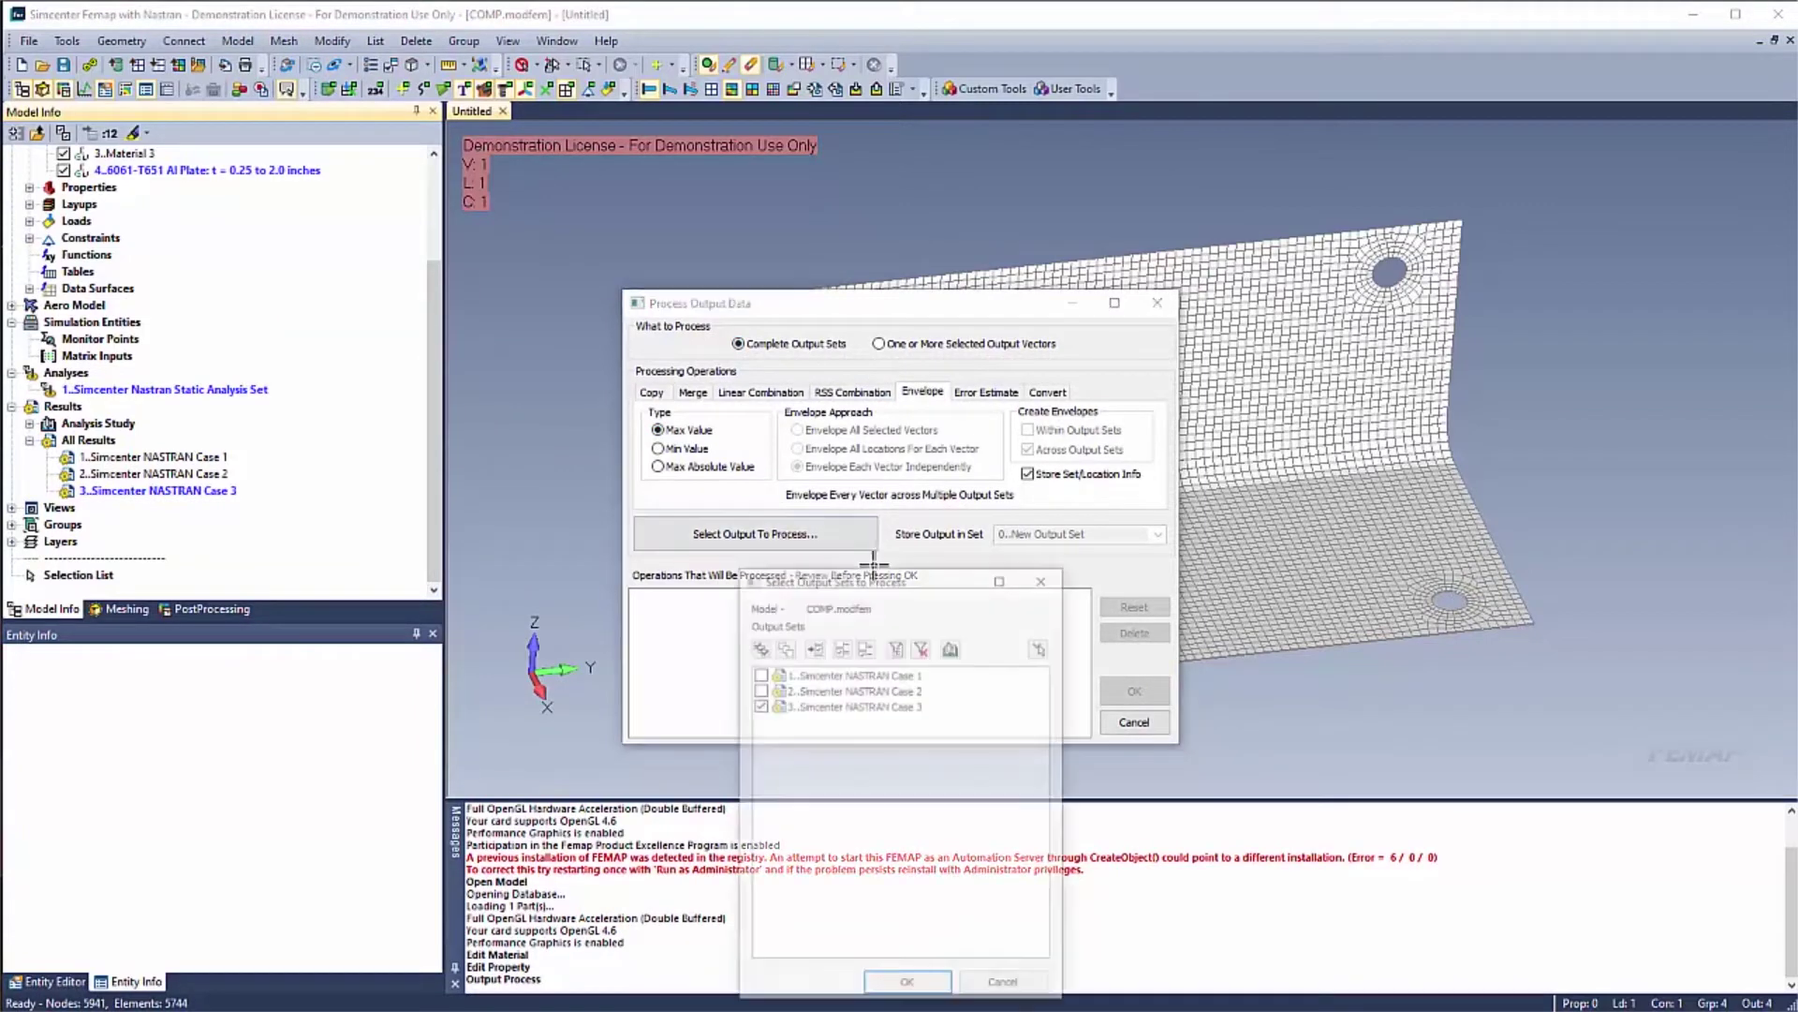
{"action": "left_click", "coordinate": [758, 646]}
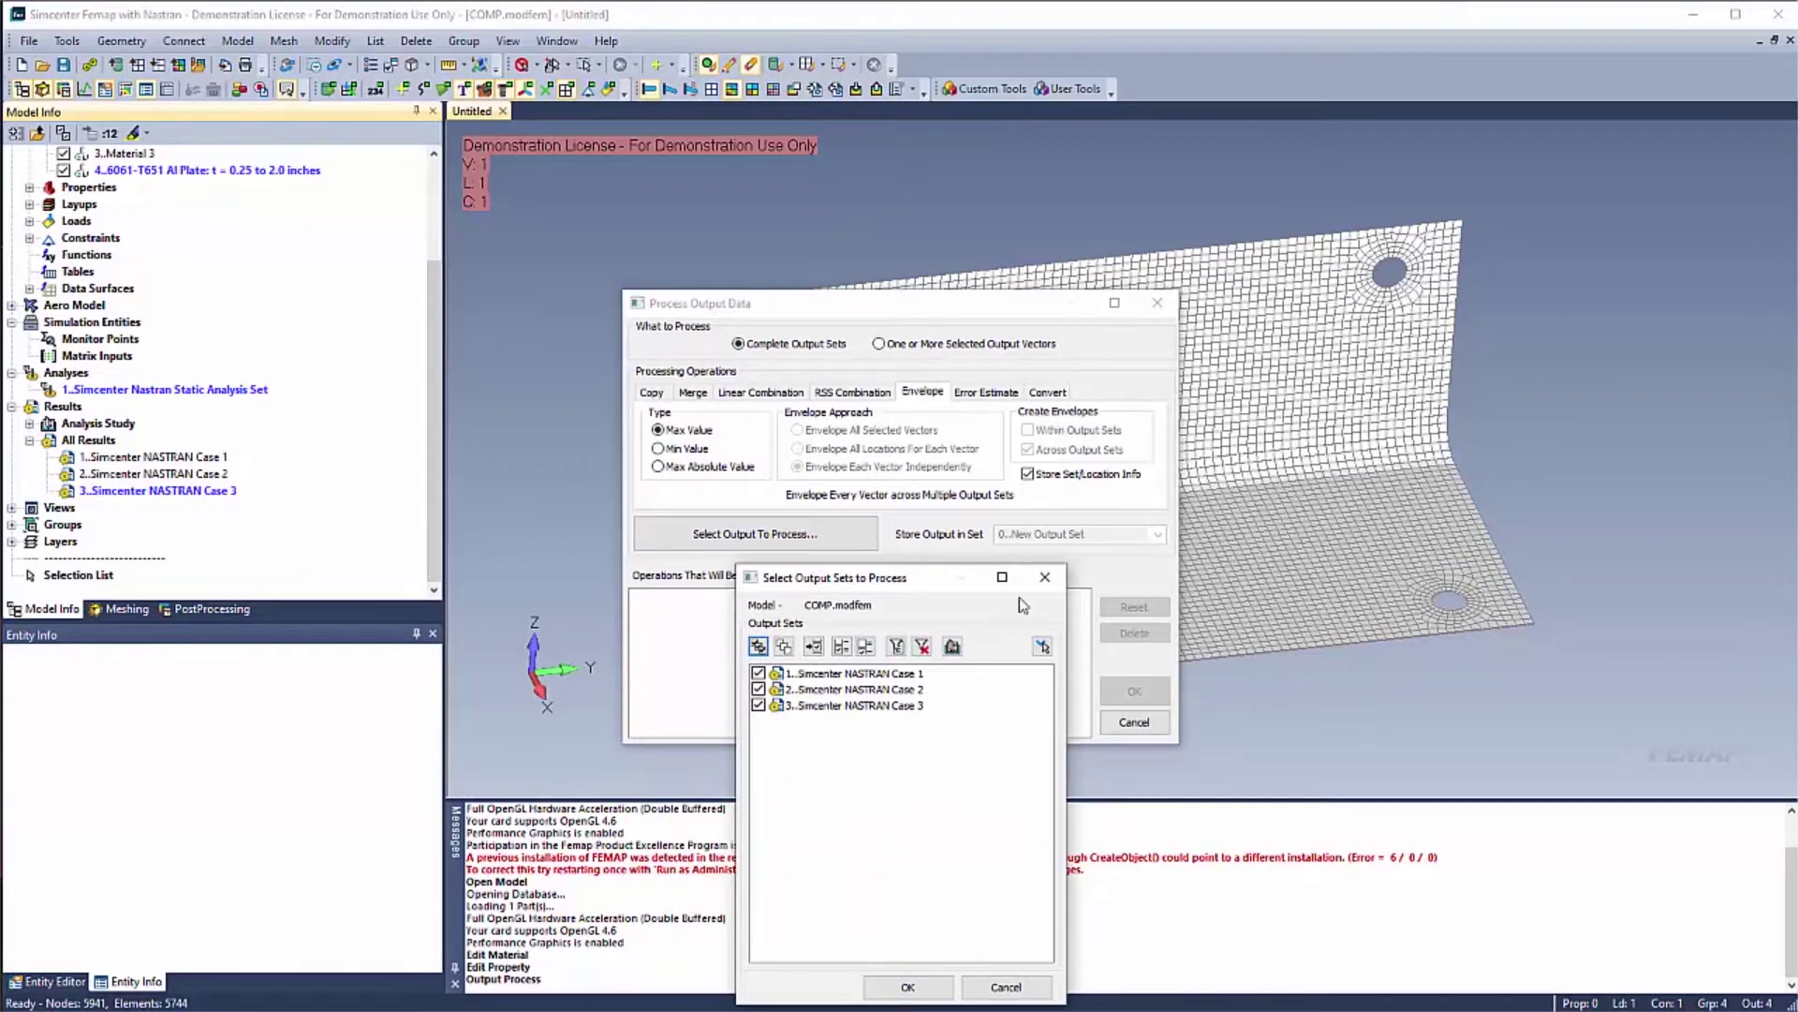
{"action": "left_click", "coordinate": [905, 989]}
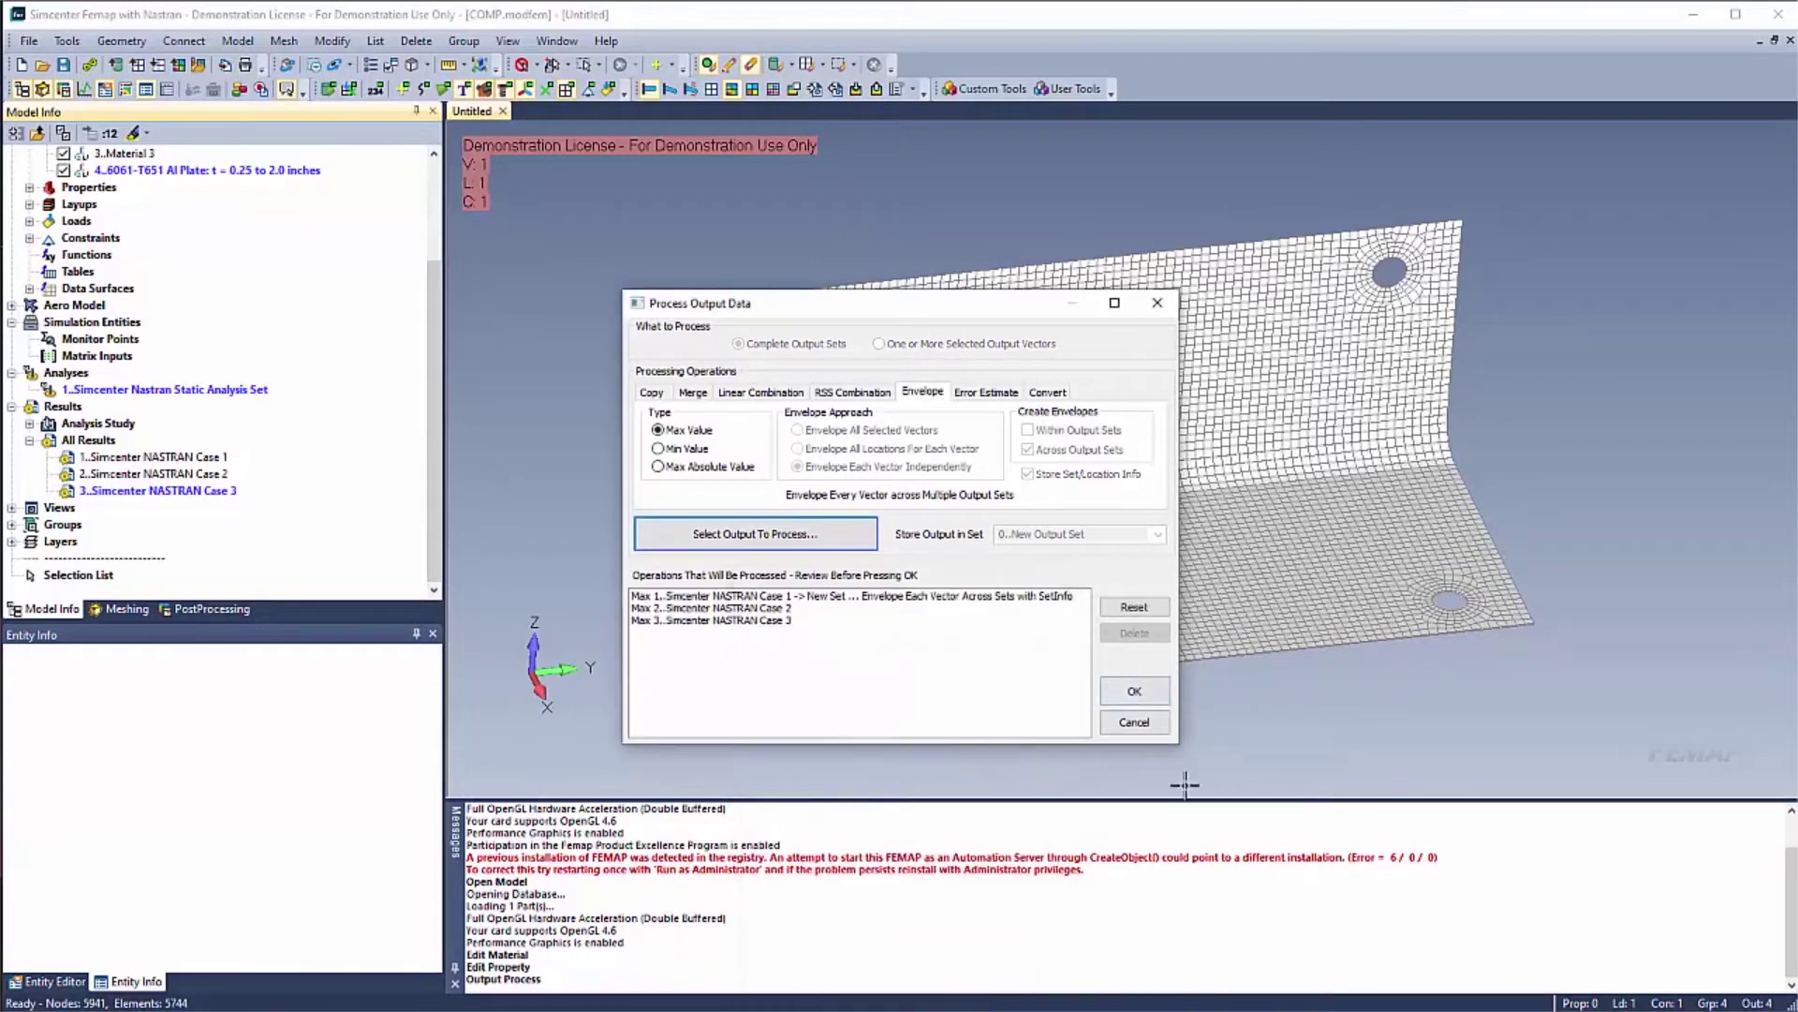
{"action": "left_click", "coordinate": [1124, 703]}
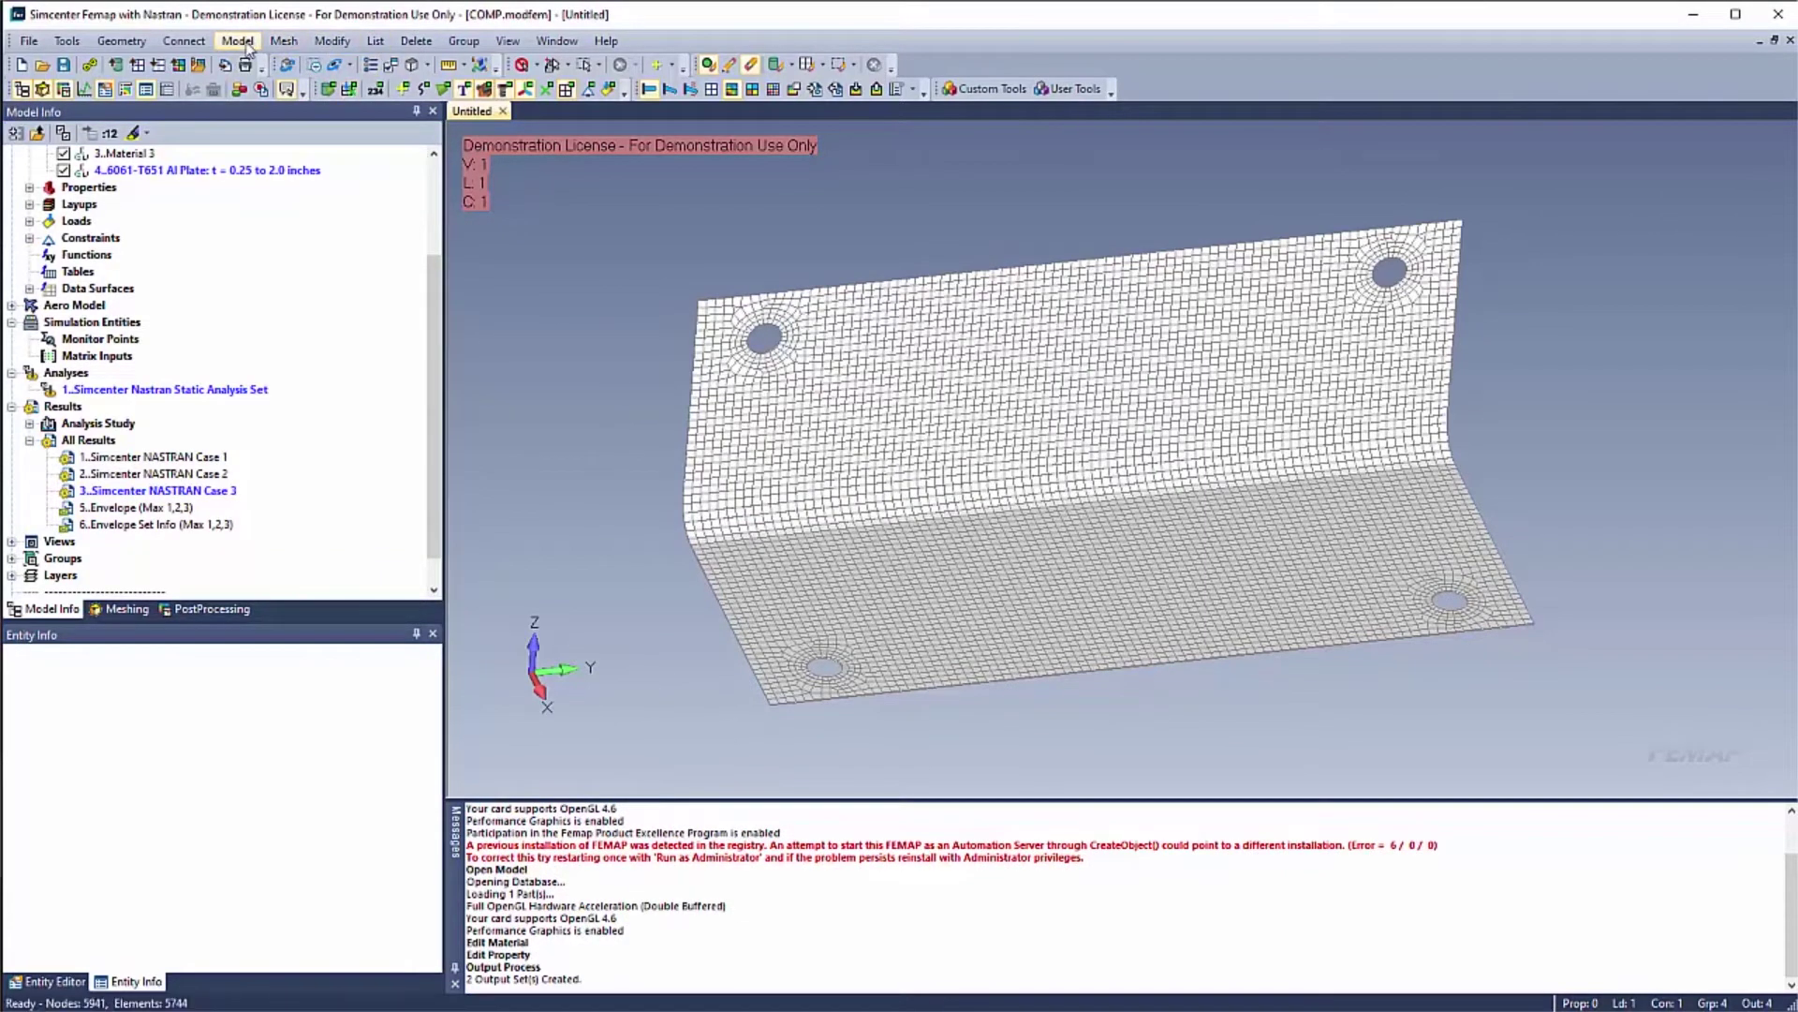
Create a Min Value envelope of Cases 1–3 as sets 7 and 8, and activate Envelope (Min 1,2,3)
{"action": "left_click", "coordinate": [237, 41]}
{"action": "mouse_move", "coordinate": [309, 349]}
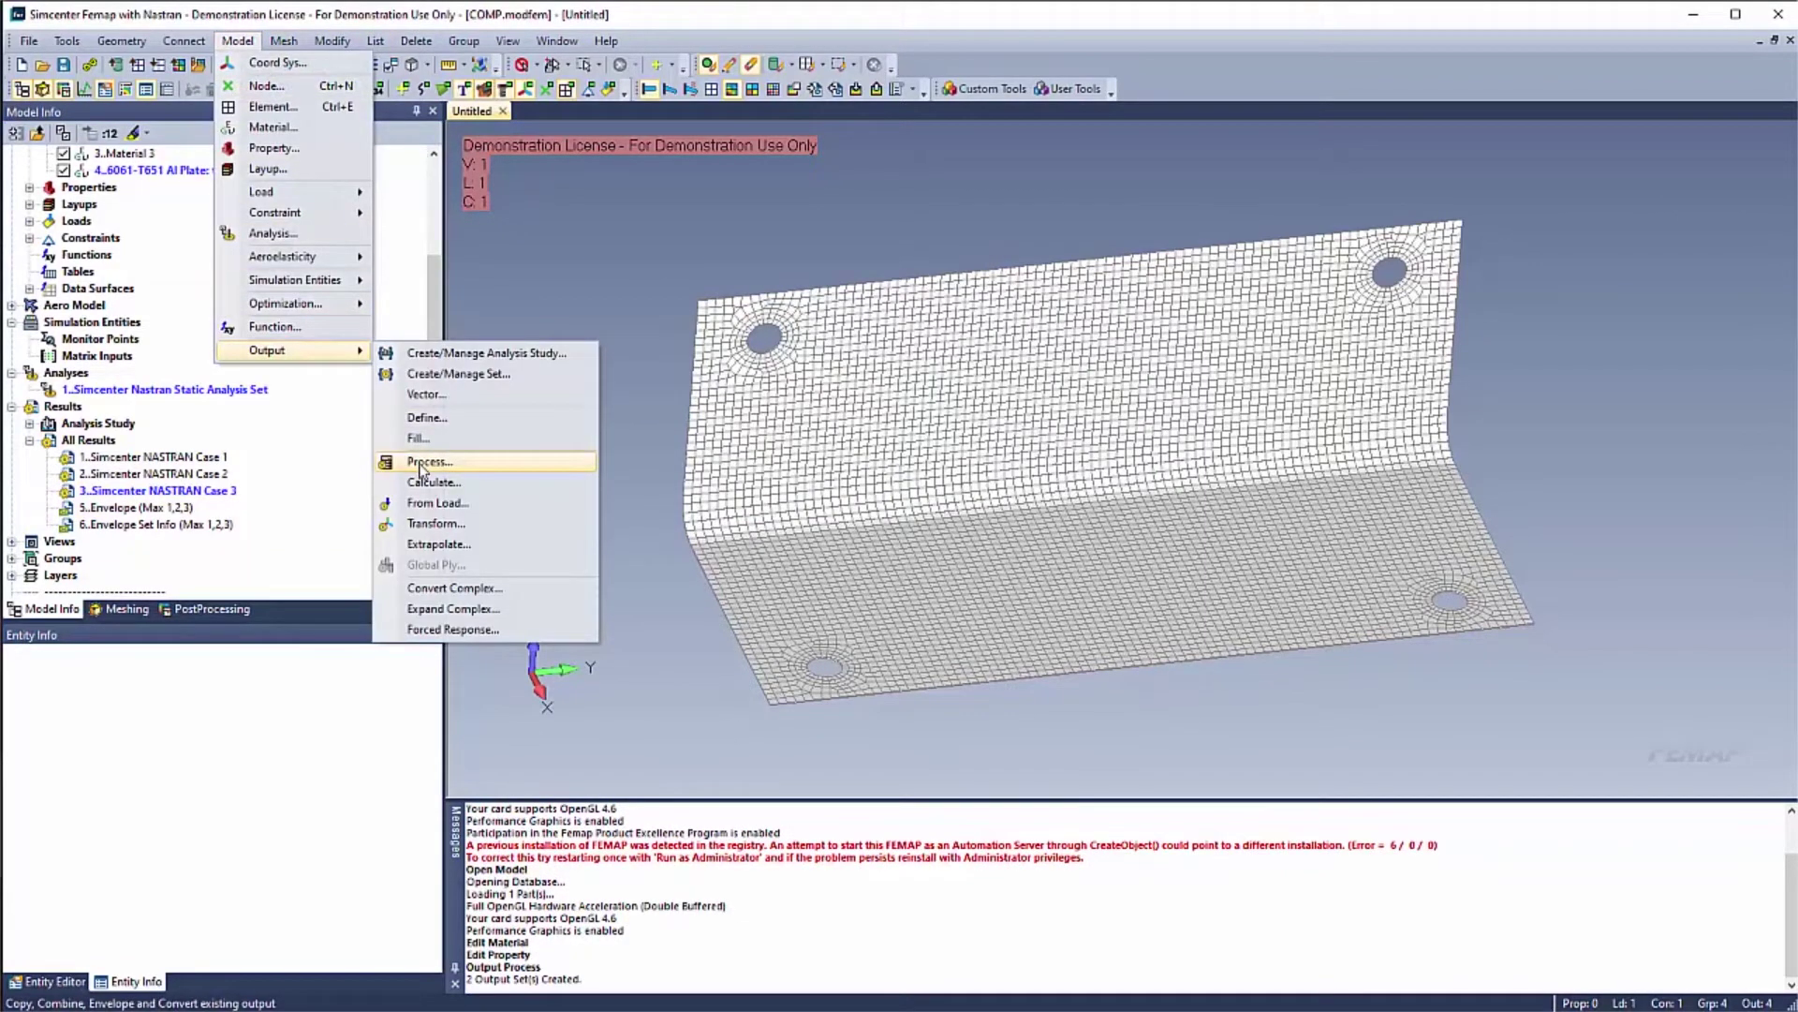
{"action": "left_click", "coordinate": [421, 465]}
{"action": "left_click", "coordinate": [927, 393]}
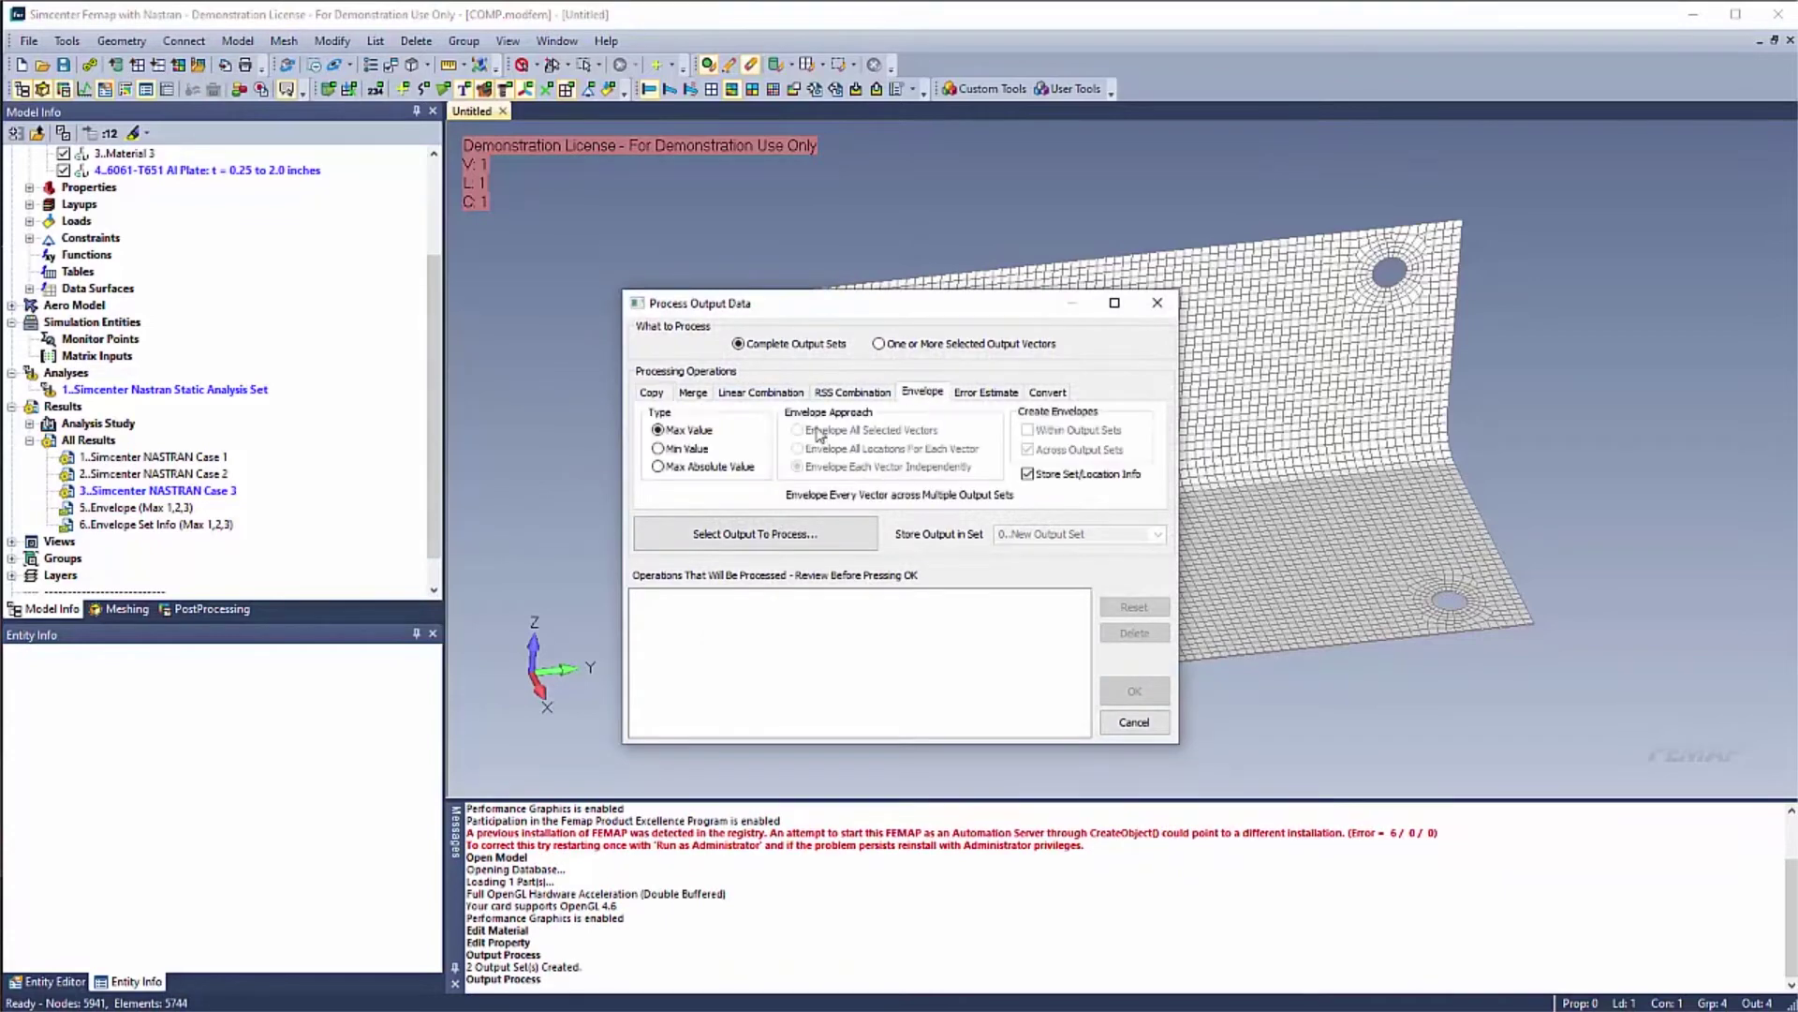
{"action": "left_click", "coordinate": [660, 449]}
{"action": "left_click", "coordinate": [805, 543]}
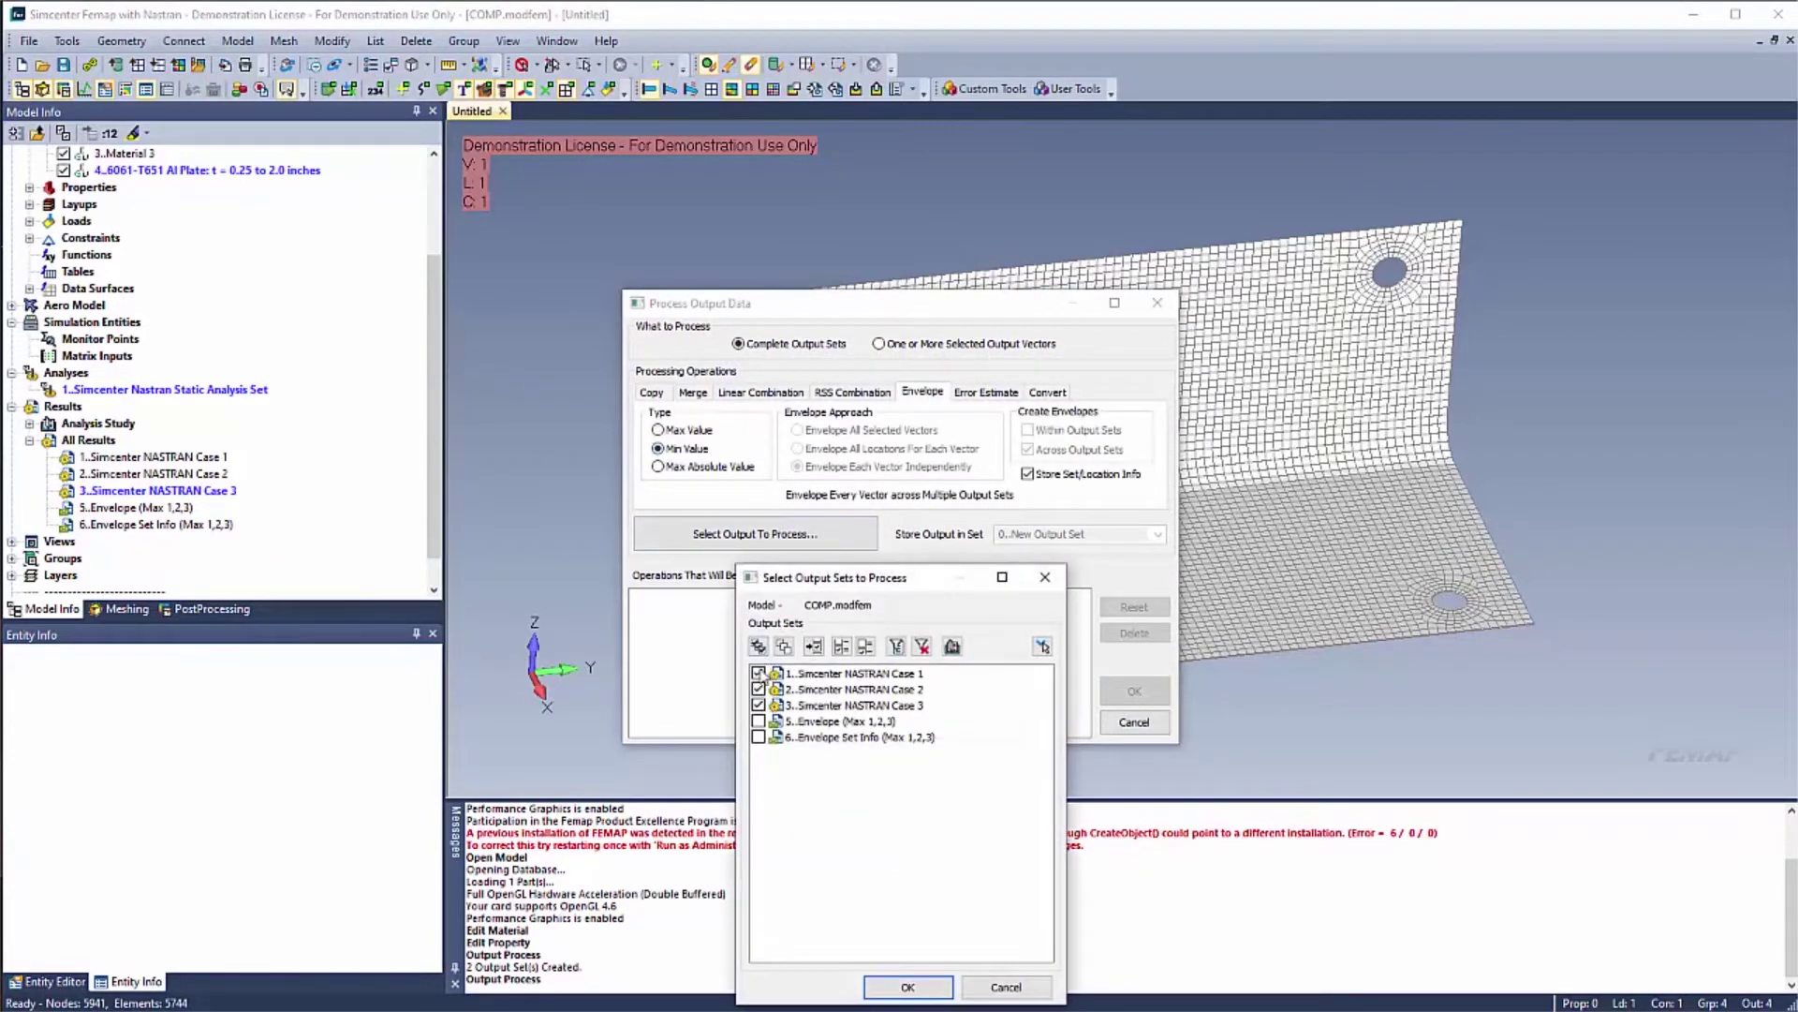
{"action": "left_click", "coordinate": [908, 986]}
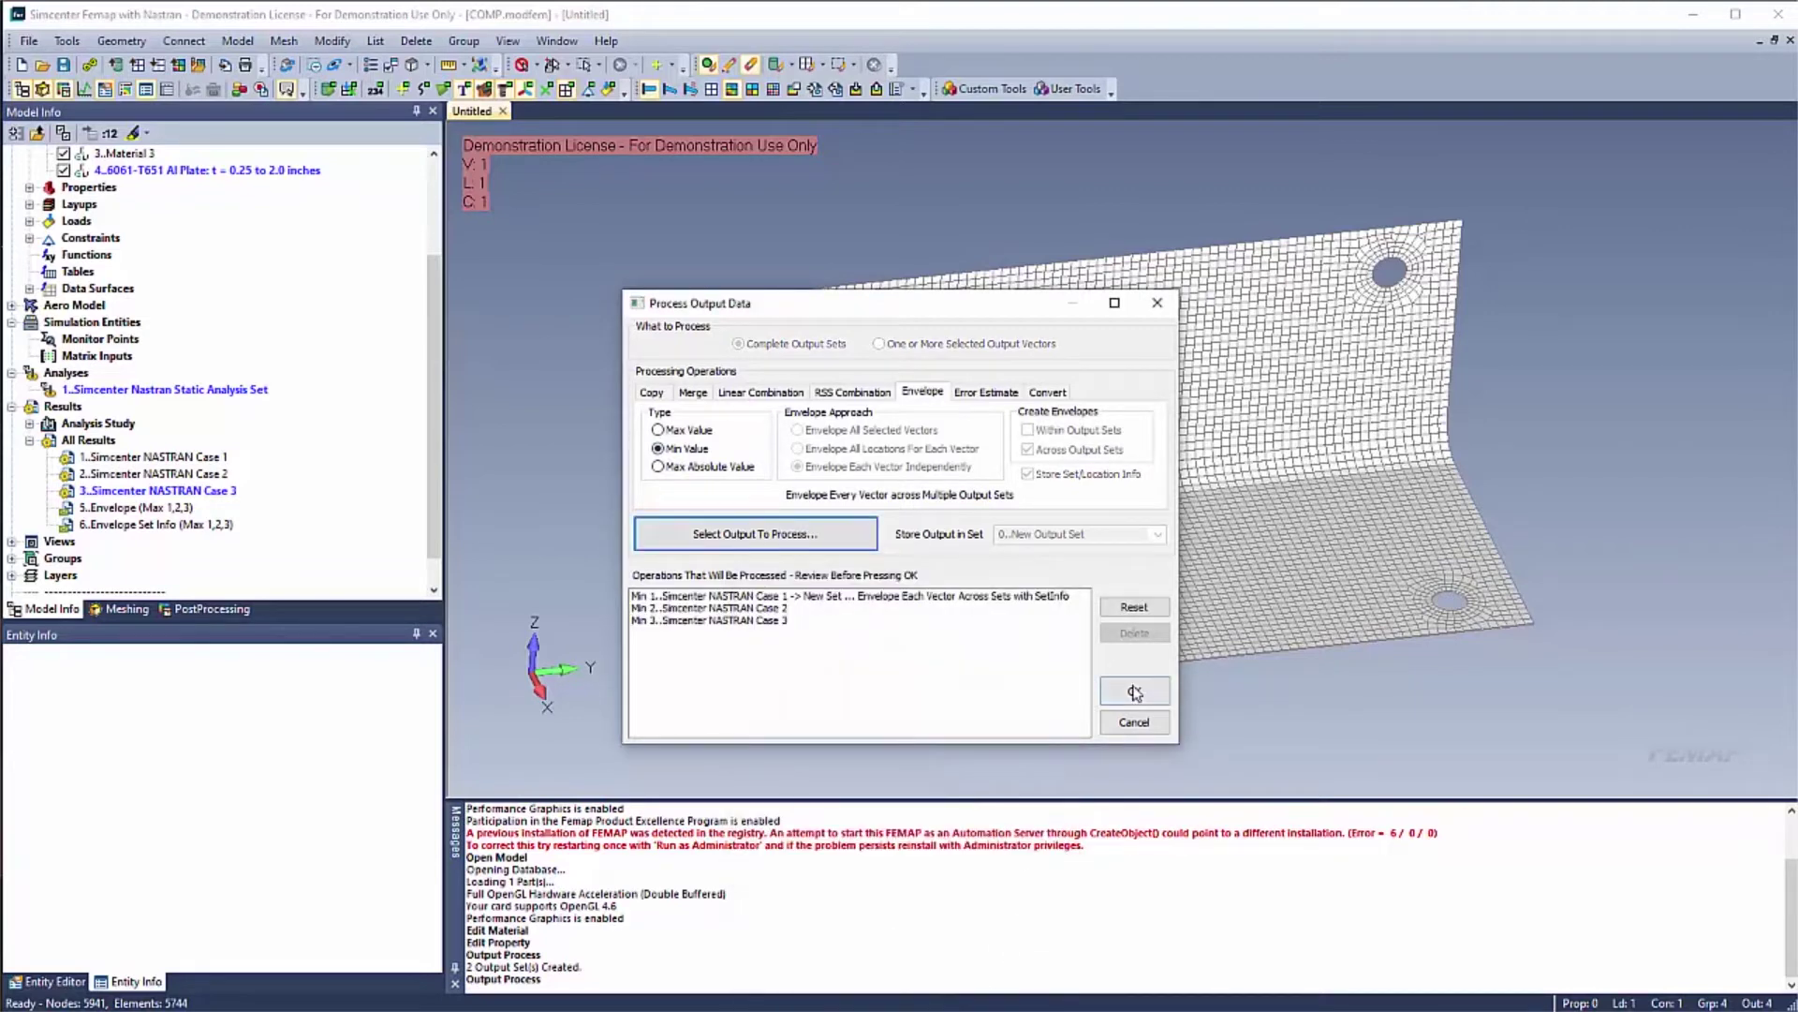
{"action": "left_click", "coordinate": [1134, 691]}
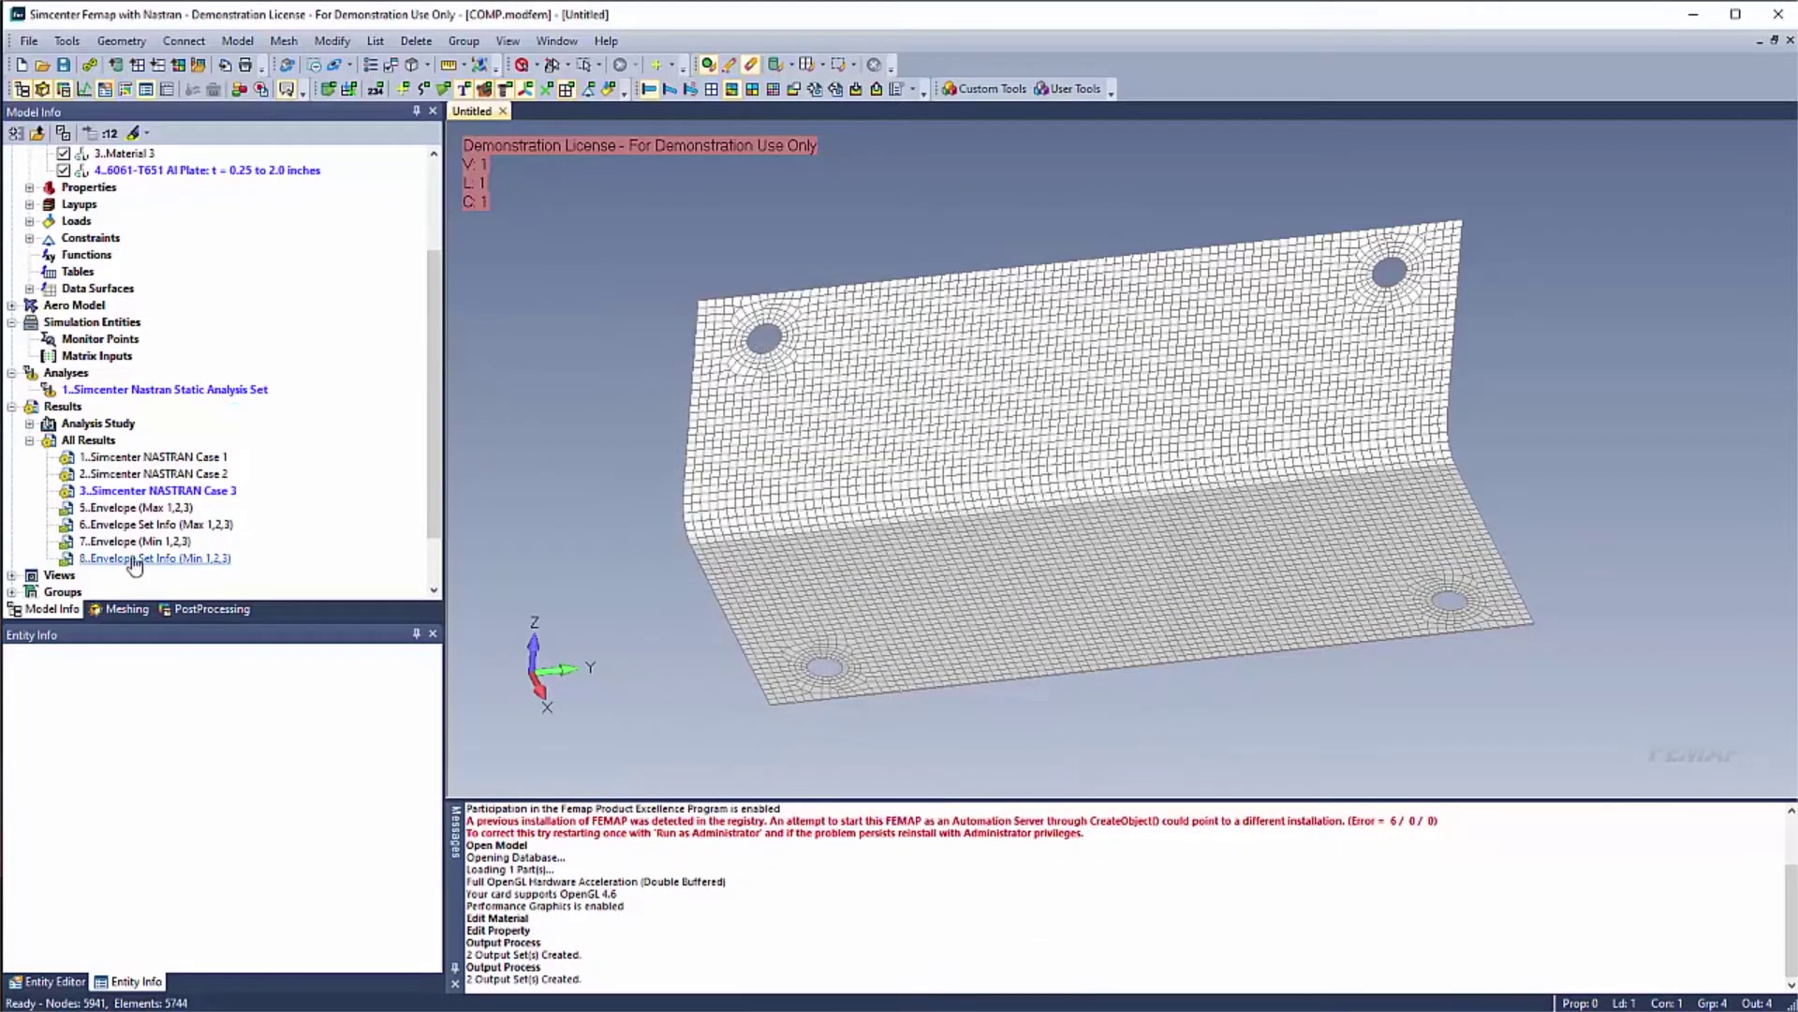
{"action": "double_click", "coordinate": [136, 544]}
Make NASTRAN Case 1 active and contour it by Laminate Max Failure Index (0.0009285 to 0.7495)
{"action": "key", "text": "Up"}
{"action": "key", "text": "Up"}
{"action": "key", "text": "Up"}
{"action": "key", "text": "Up"}
{"action": "key", "text": "Up"}
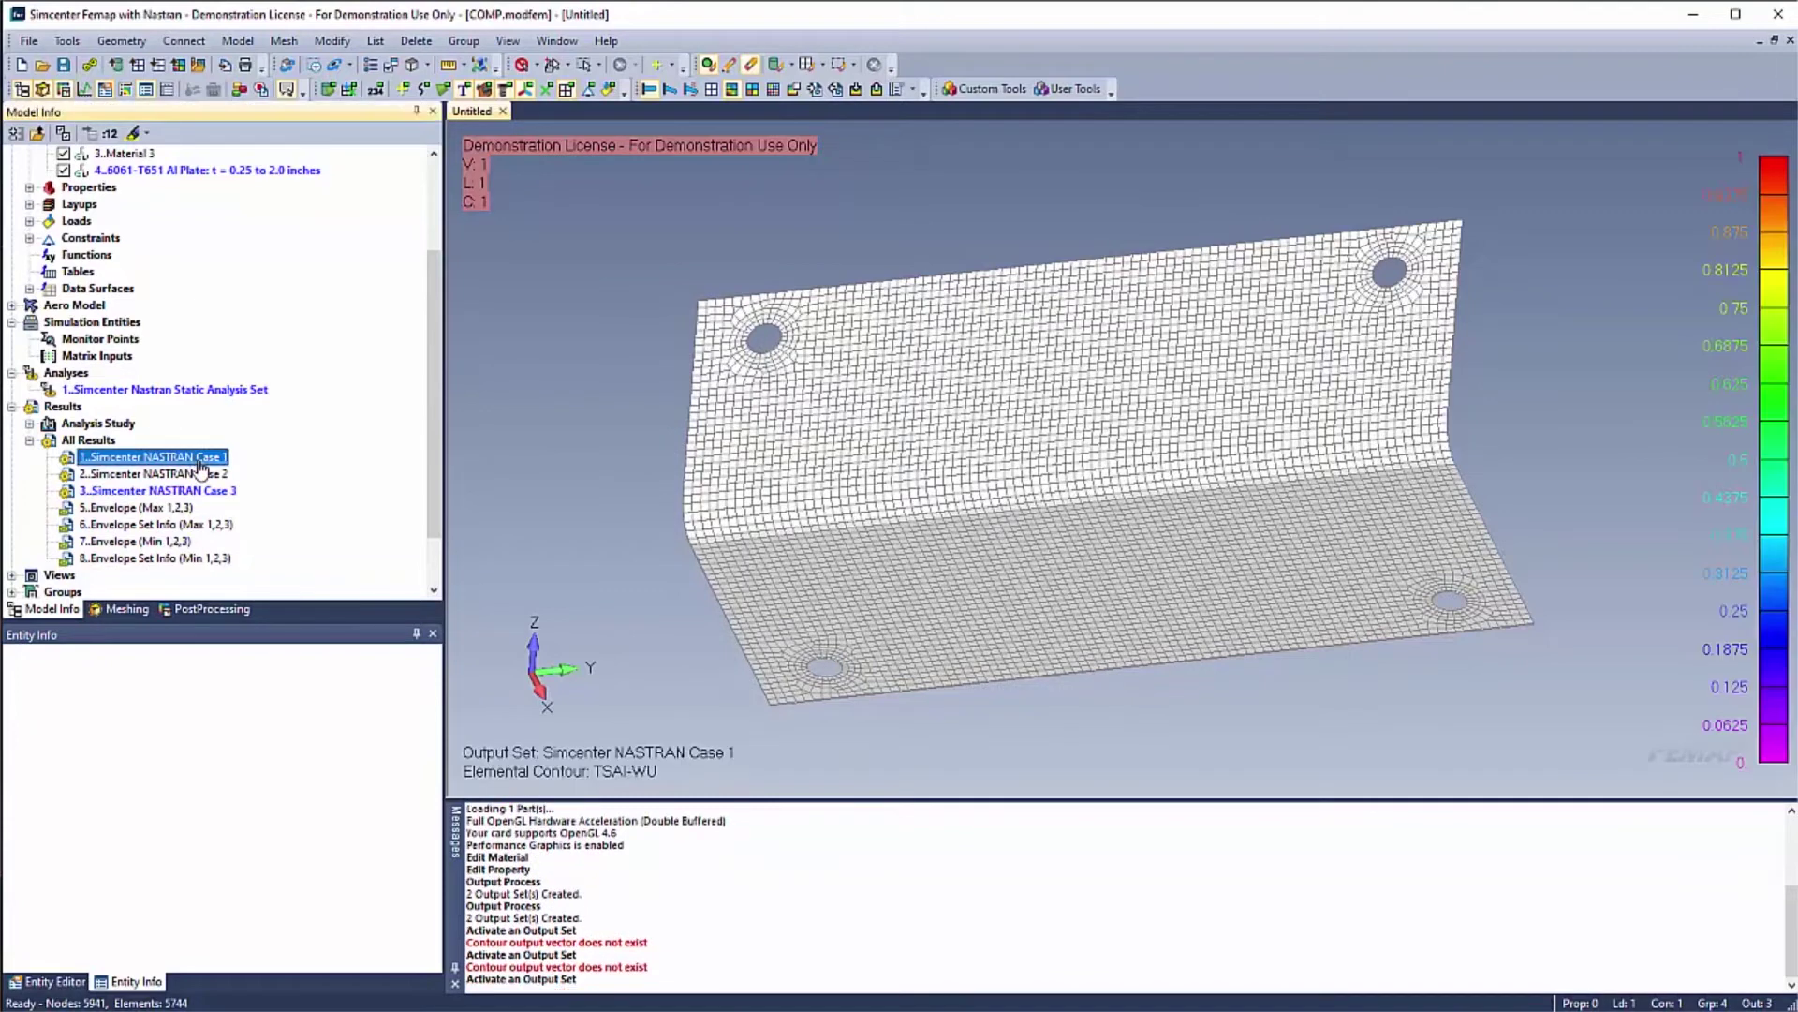
{"action": "left_click", "coordinate": [221, 614]}
{"action": "left_click", "coordinate": [73, 177]}
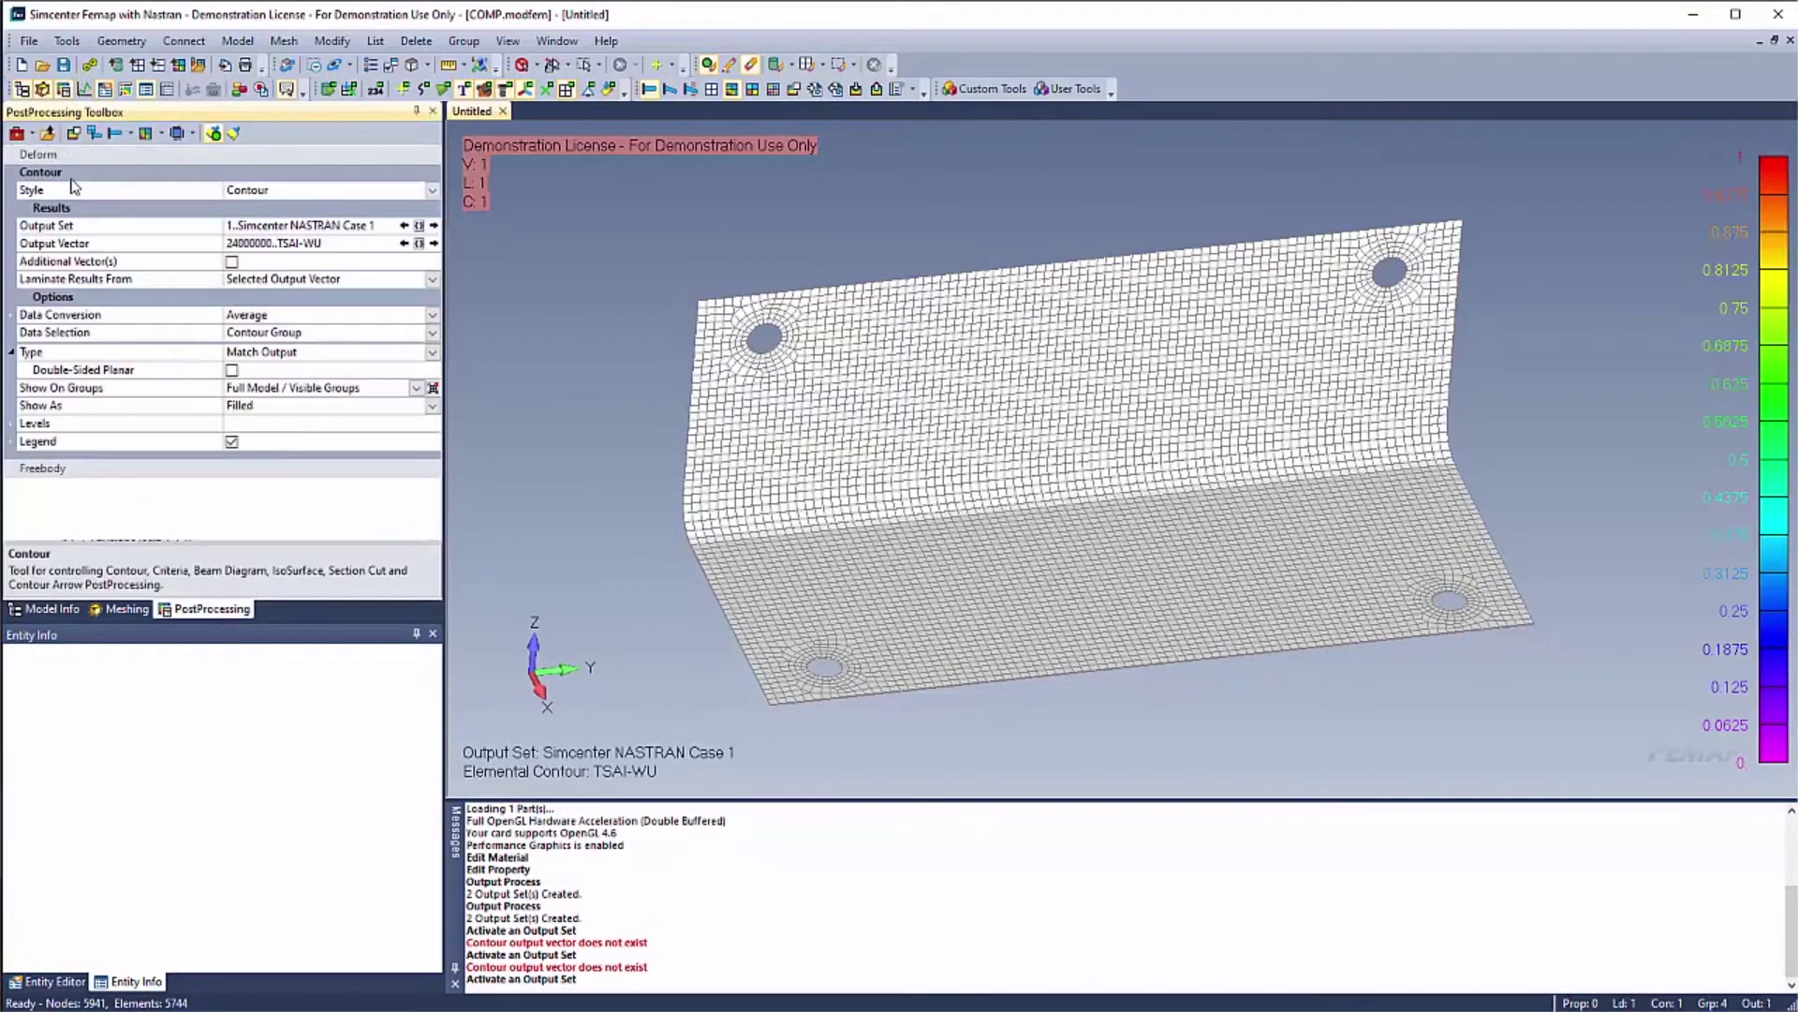
{"action": "left_click", "coordinate": [419, 243]}
{"action": "scroll", "coordinate": [165, 341], "scroll_direction": "down", "scroll_amount": 2}
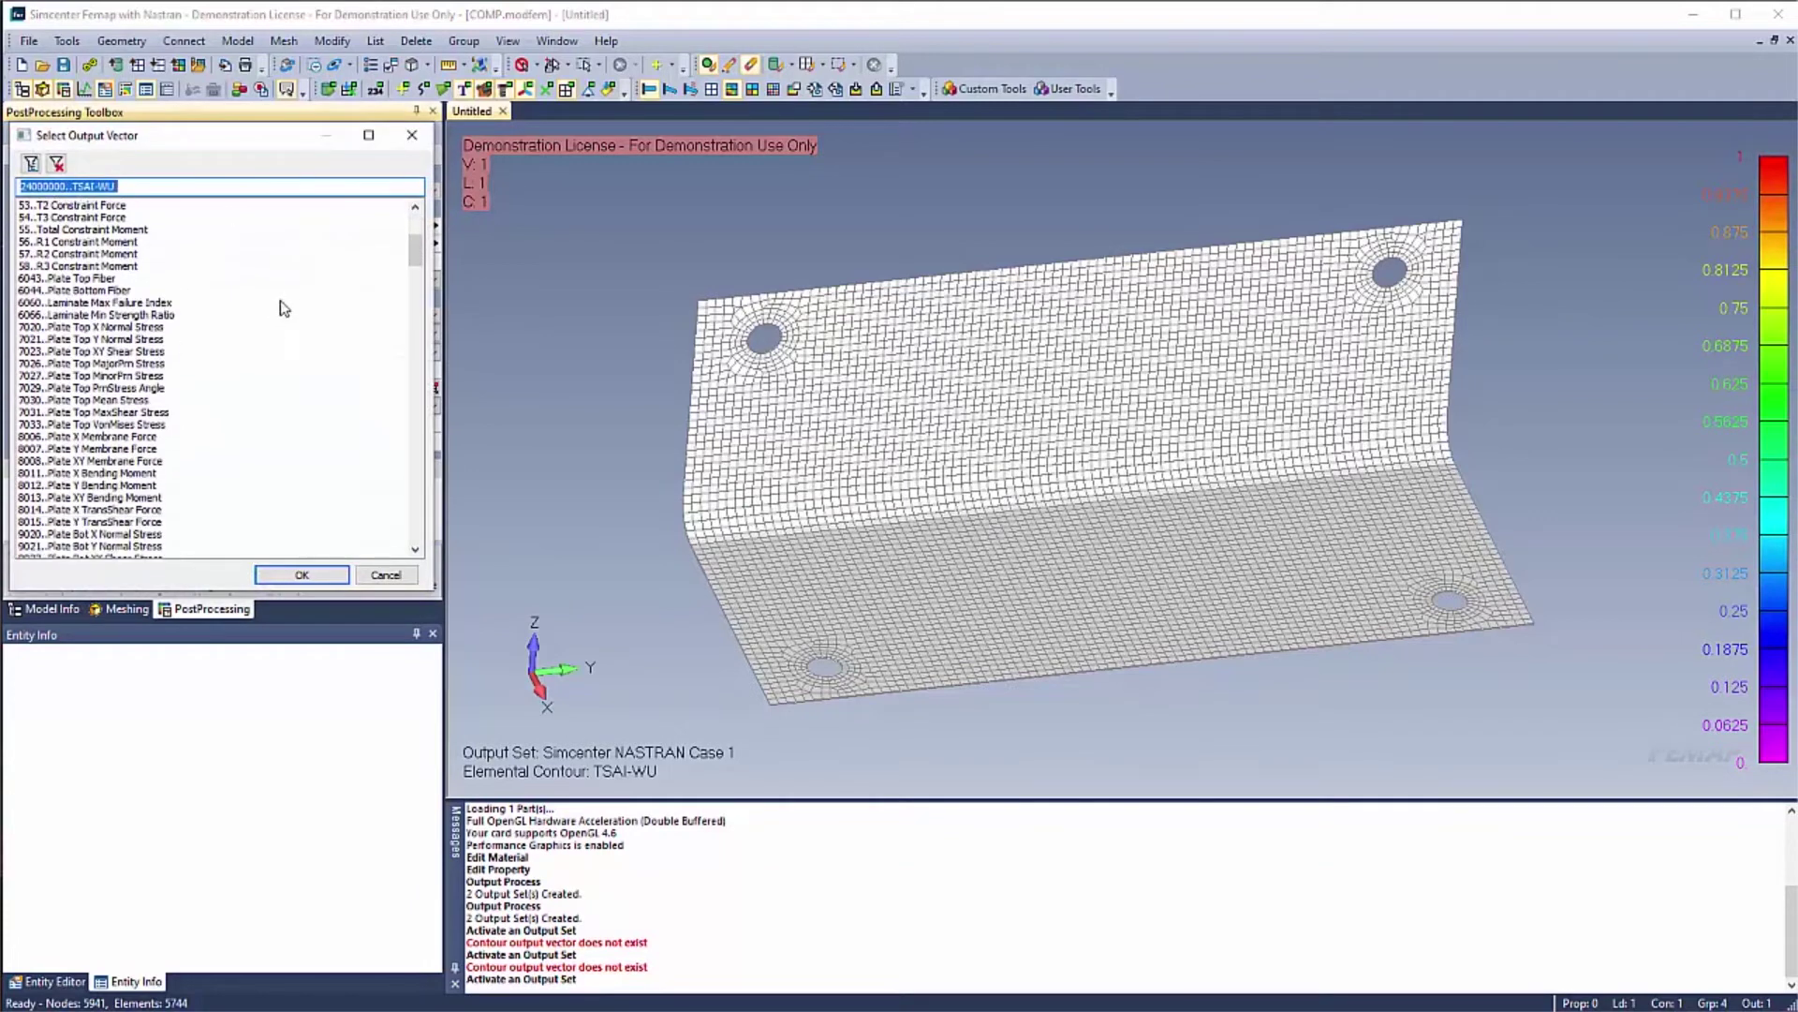
{"action": "left_click", "coordinate": [103, 315]}
{"action": "key", "text": "Up"}
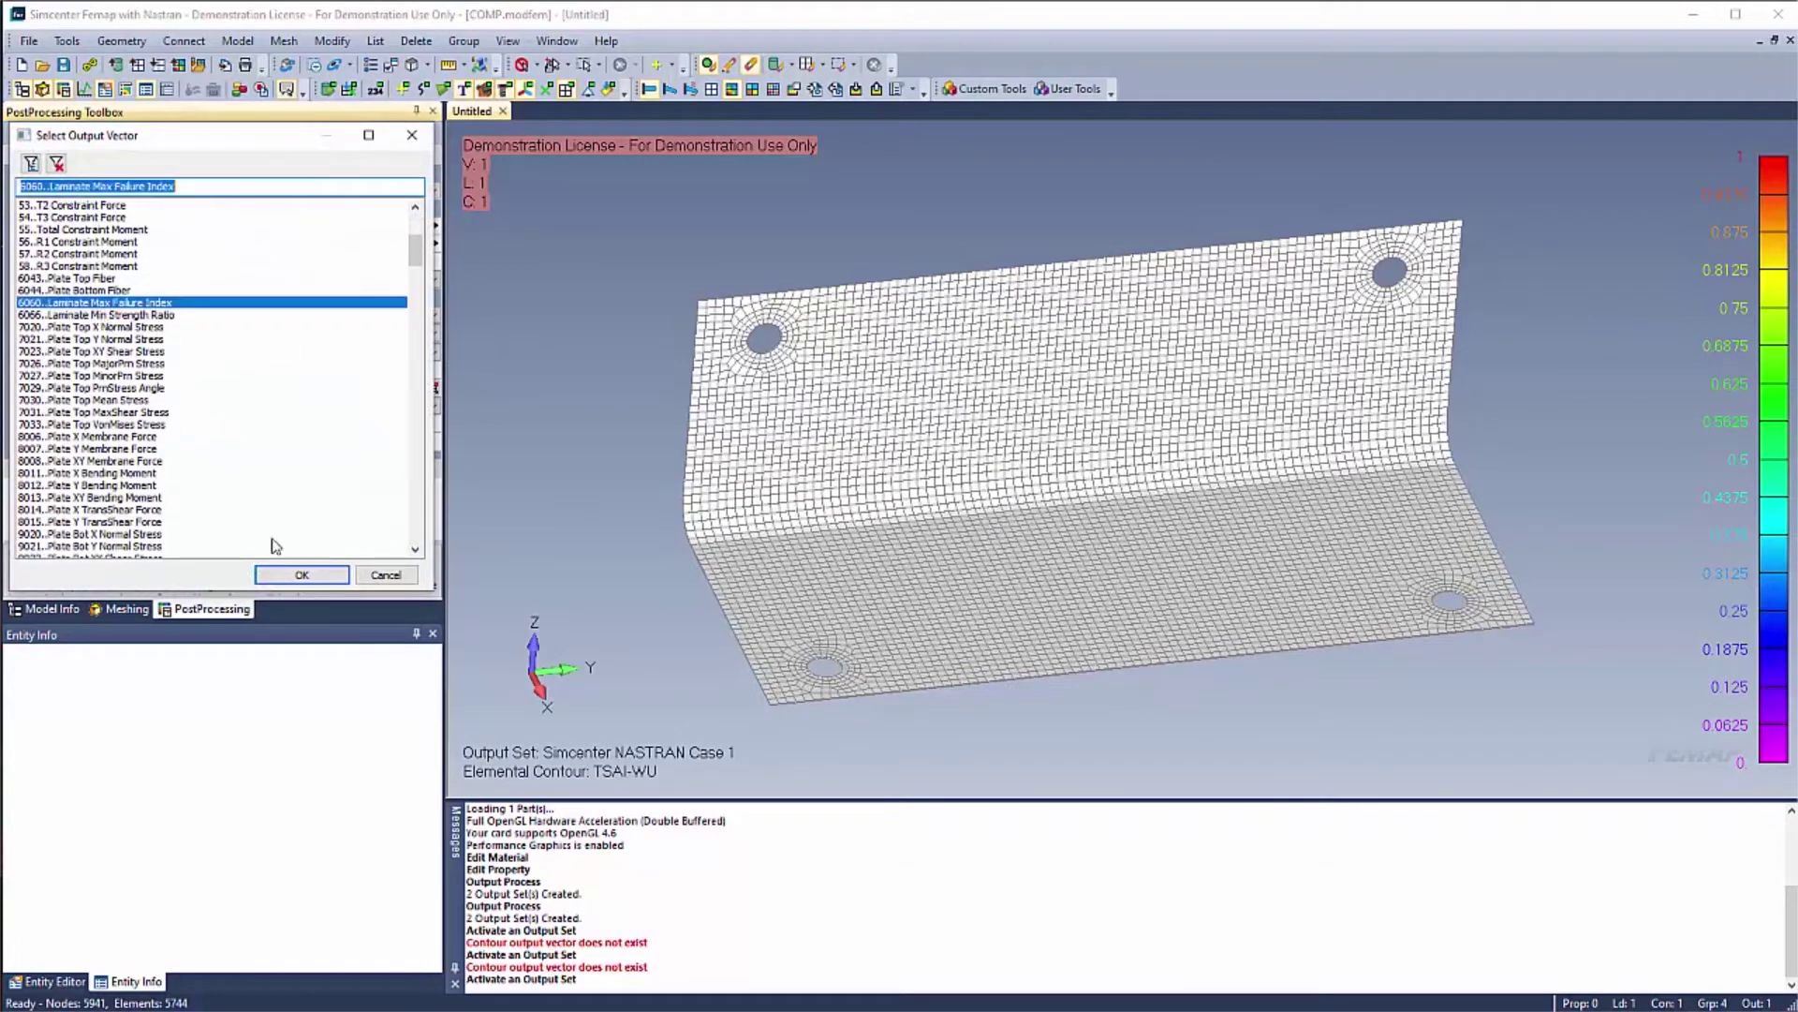
{"action": "left_click", "coordinate": [312, 578]}
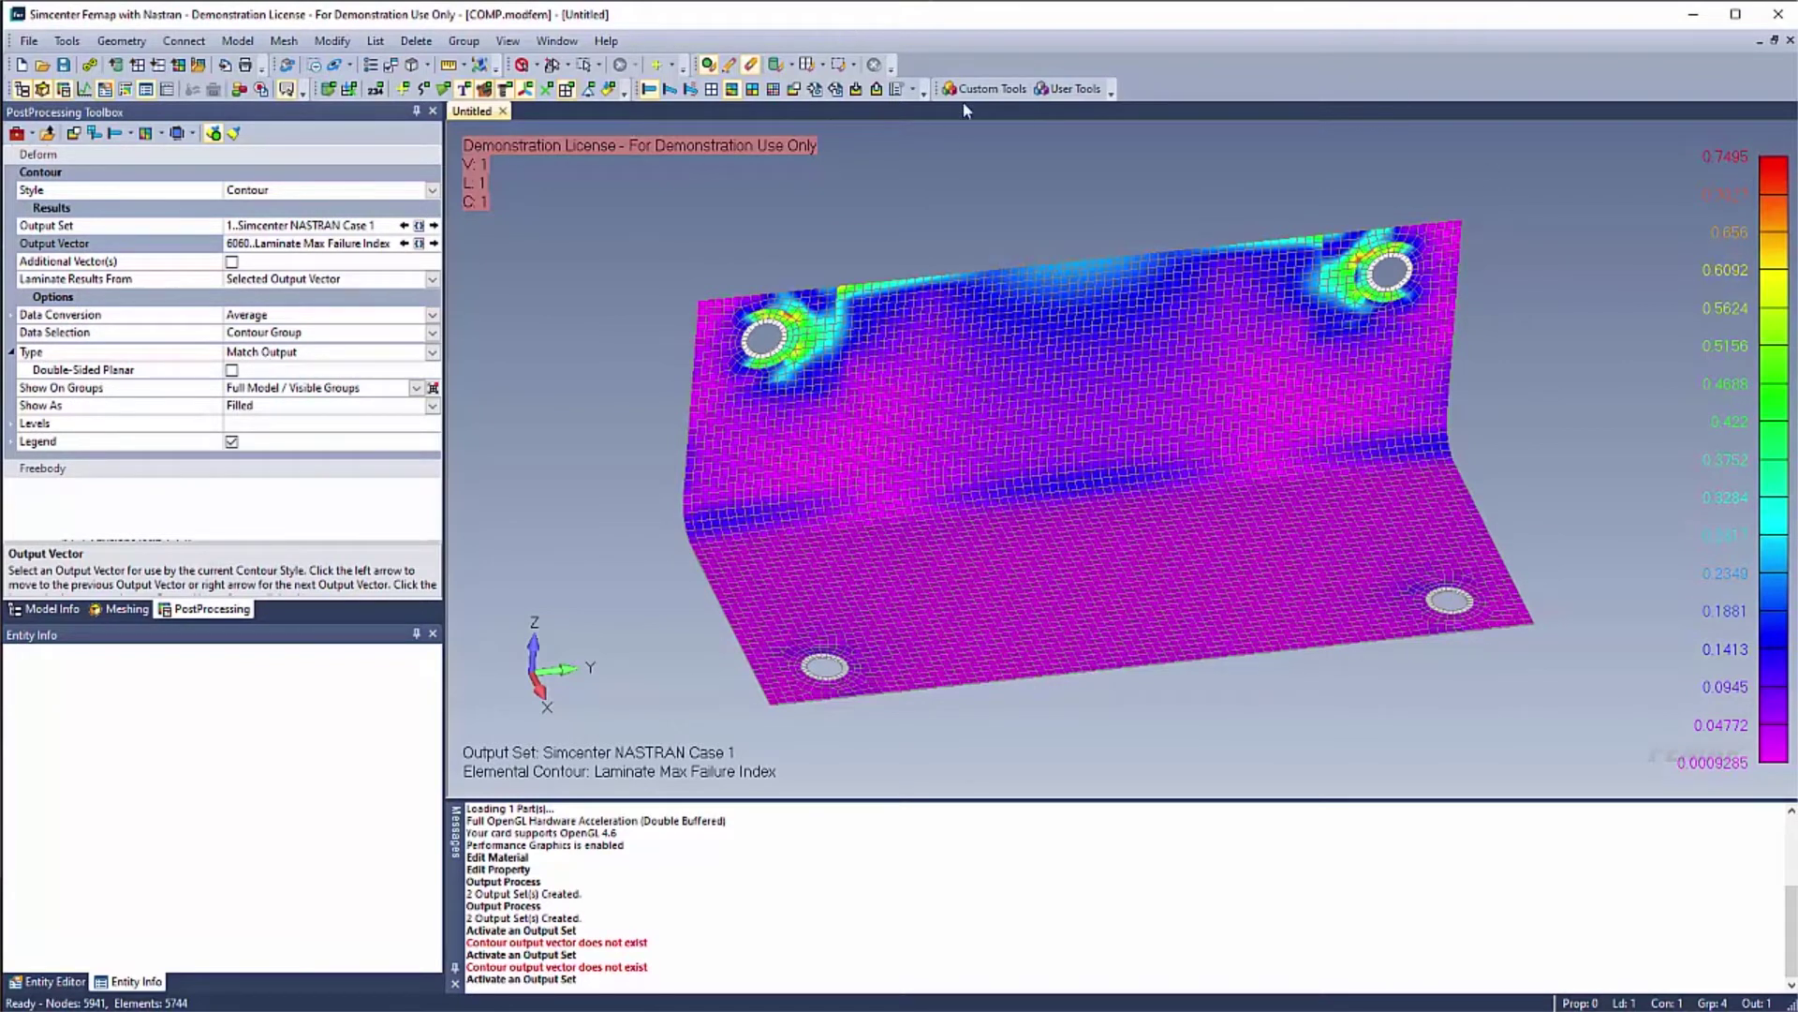
Switch the view background to white for printing via Custom Tools > Views
{"action": "left_click", "coordinate": [986, 88]}
{"action": "mouse_move", "coordinate": [989, 462]}
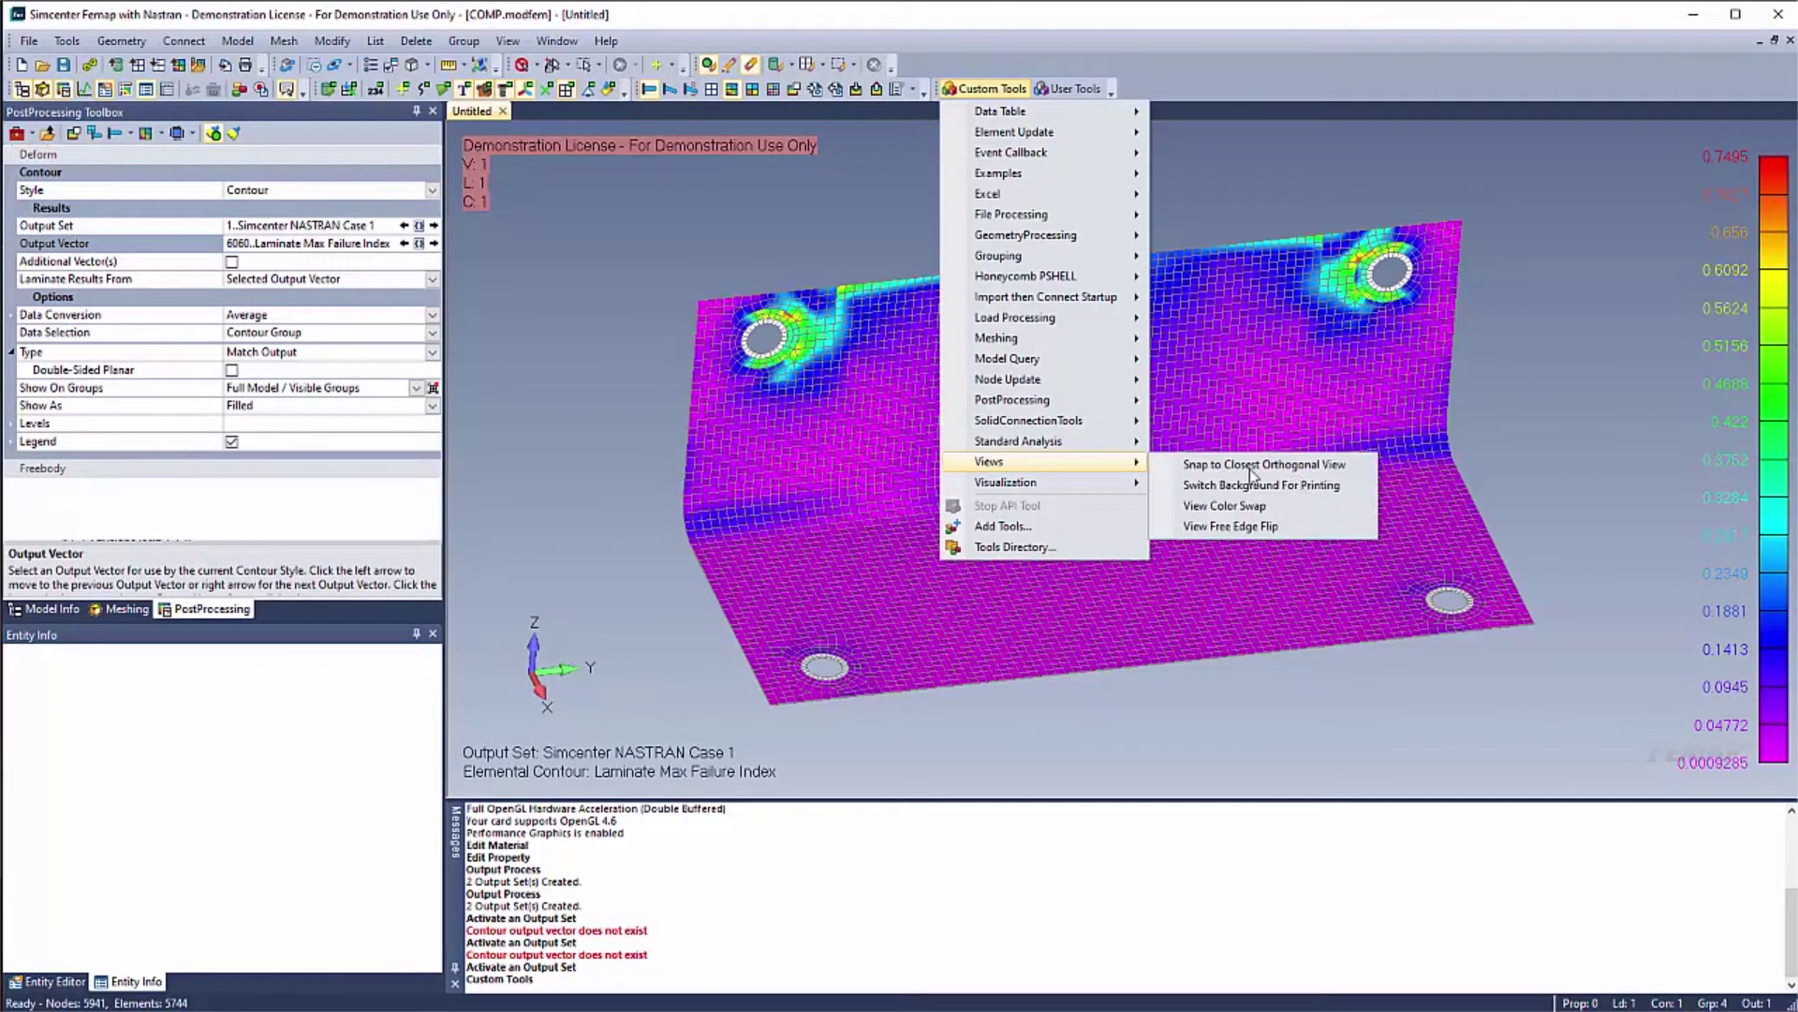
{"action": "left_click", "coordinate": [1248, 485]}
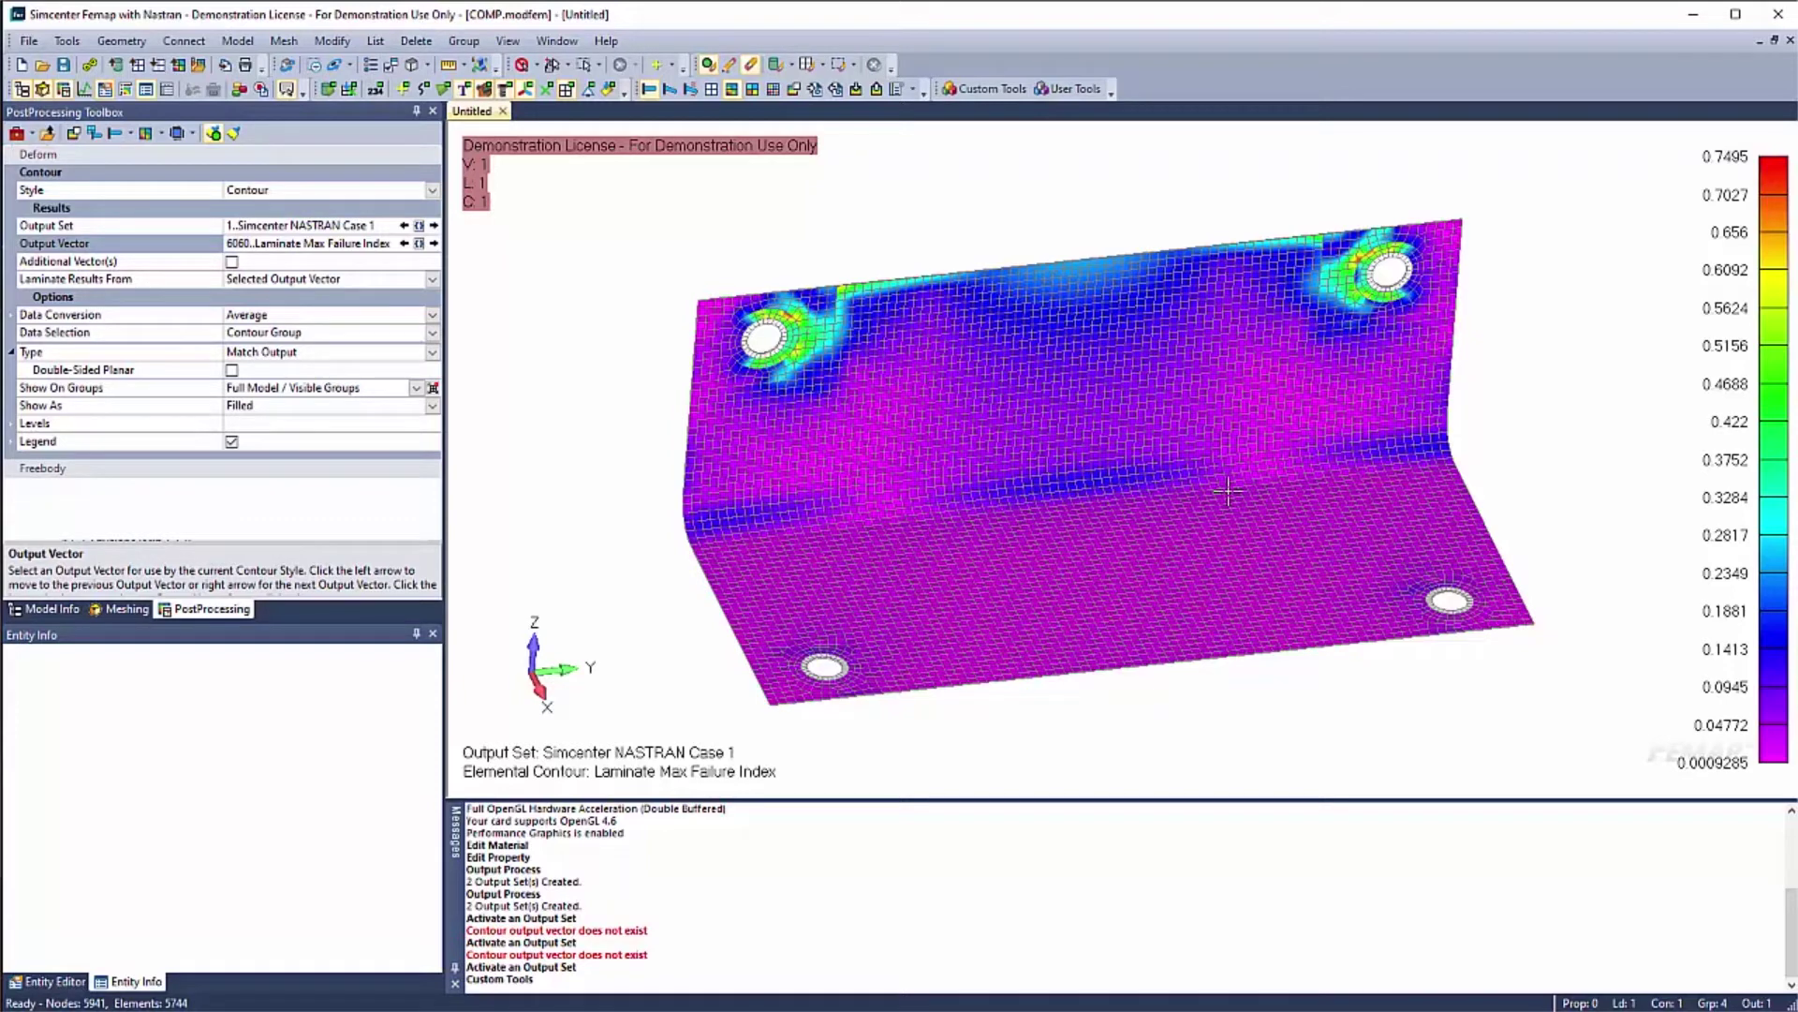
Step the contour through Cases 2 and 3, then forward to Plate Top Y Normal Stress
{"action": "left_click", "coordinate": [434, 225]}
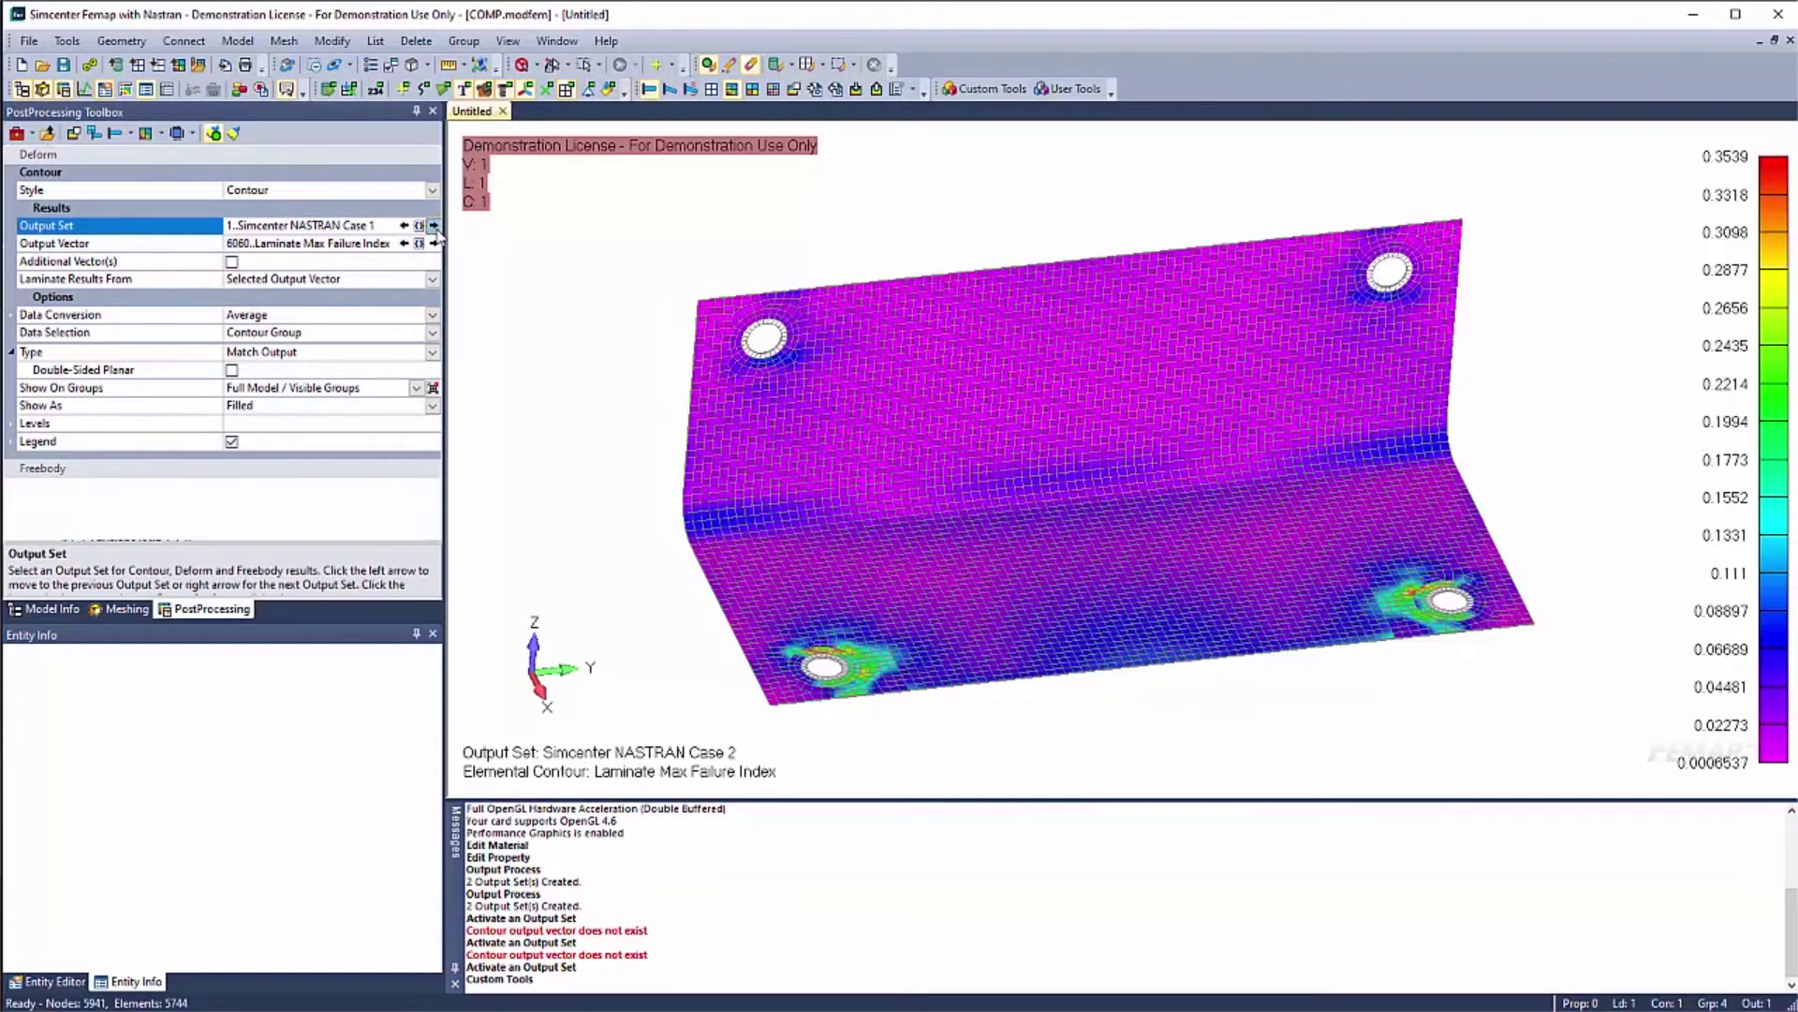
{"action": "left_click", "coordinate": [434, 226]}
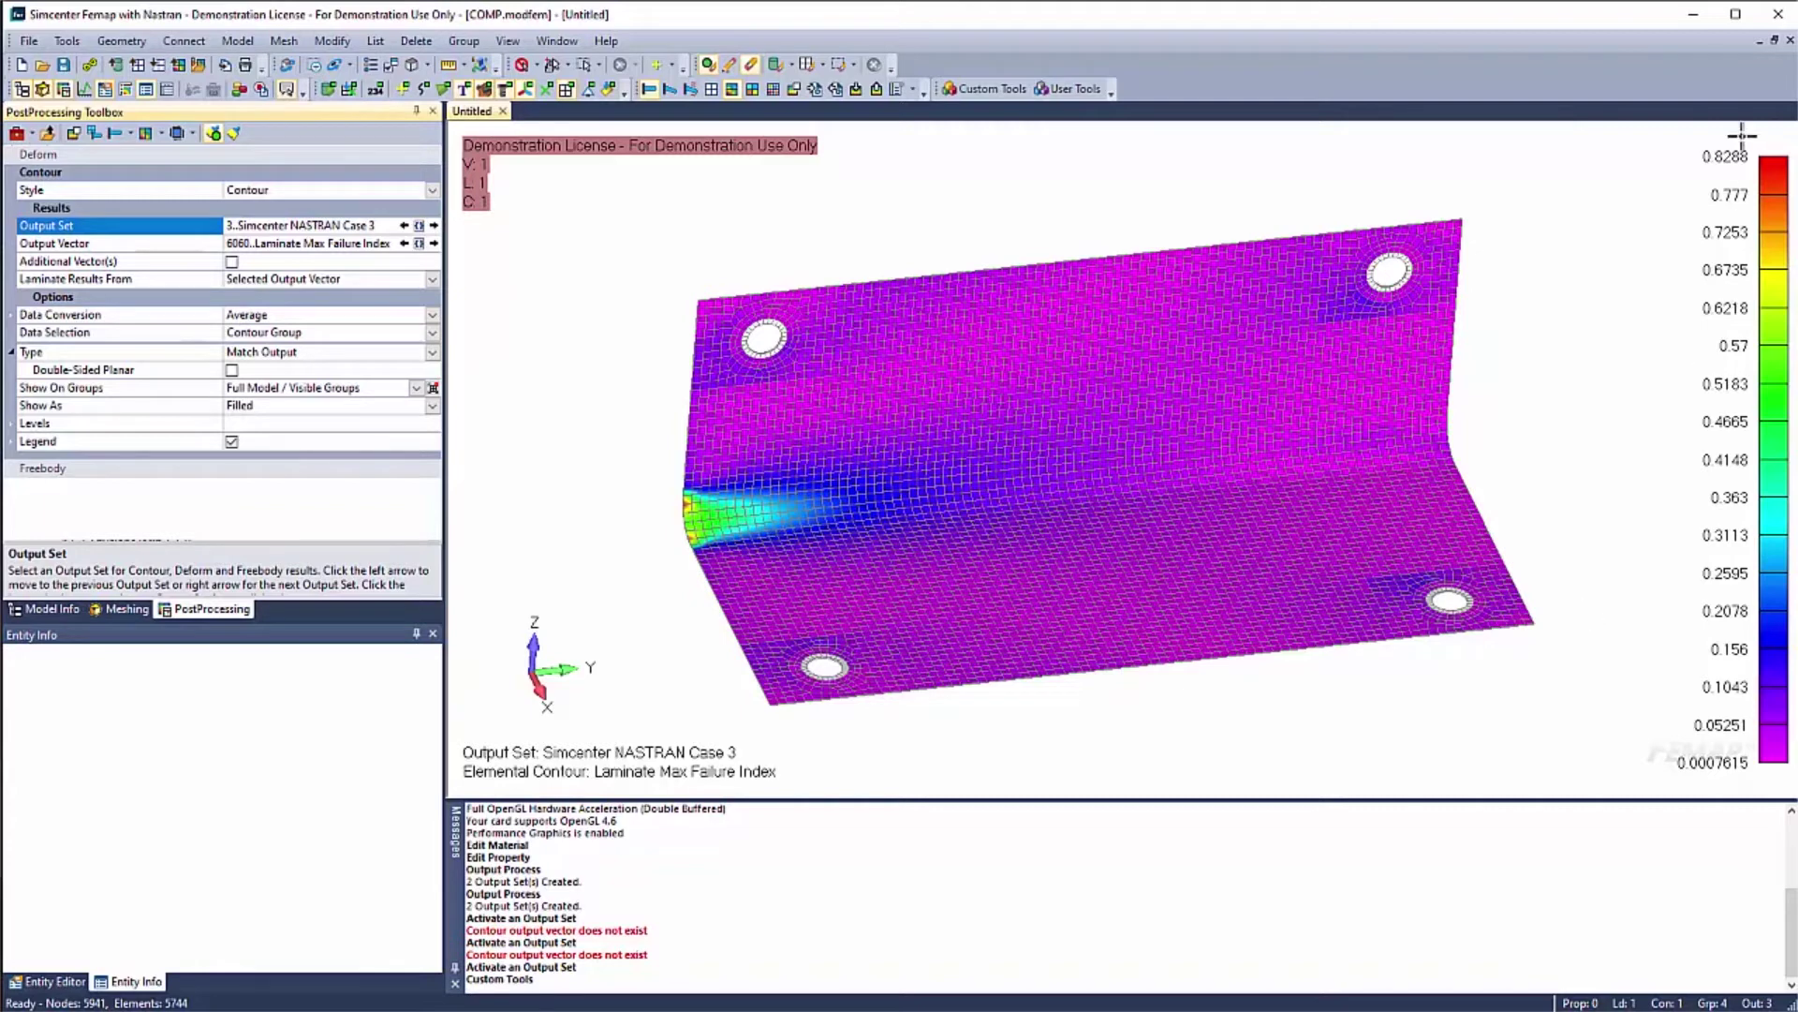
{"action": "left_click", "coordinate": [434, 243]}
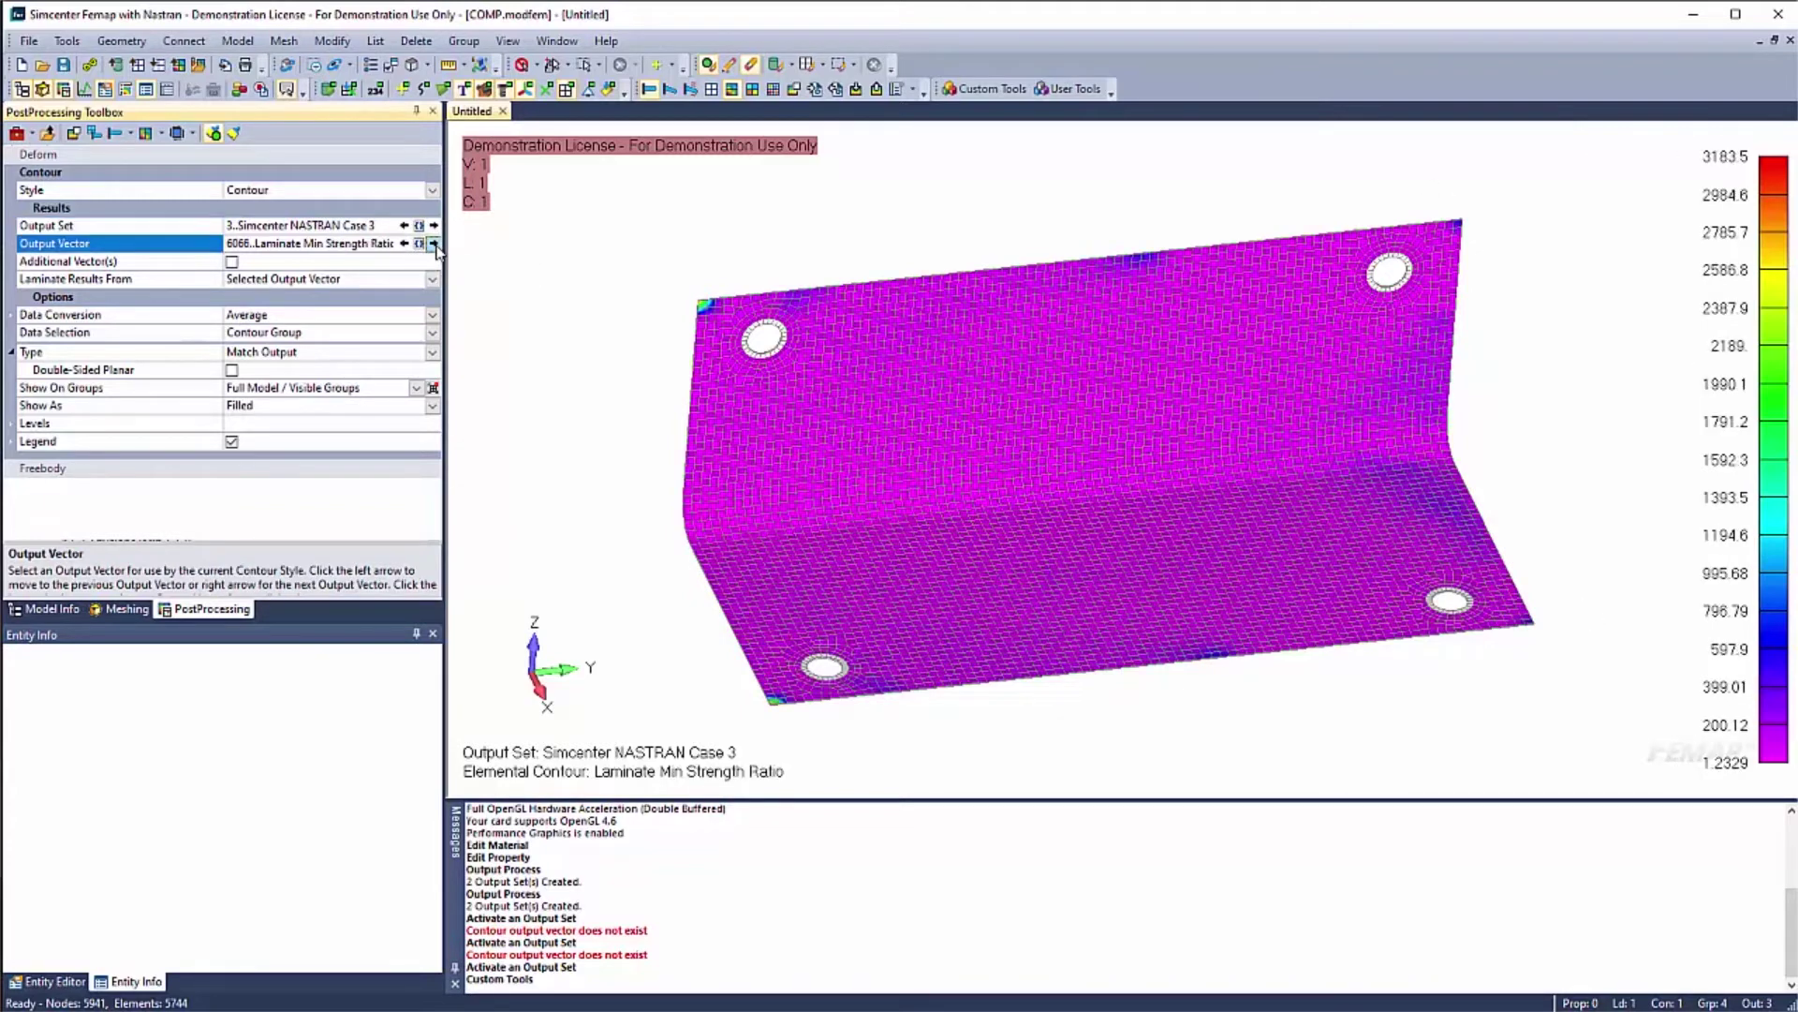
{"action": "left_click", "coordinate": [434, 243]}
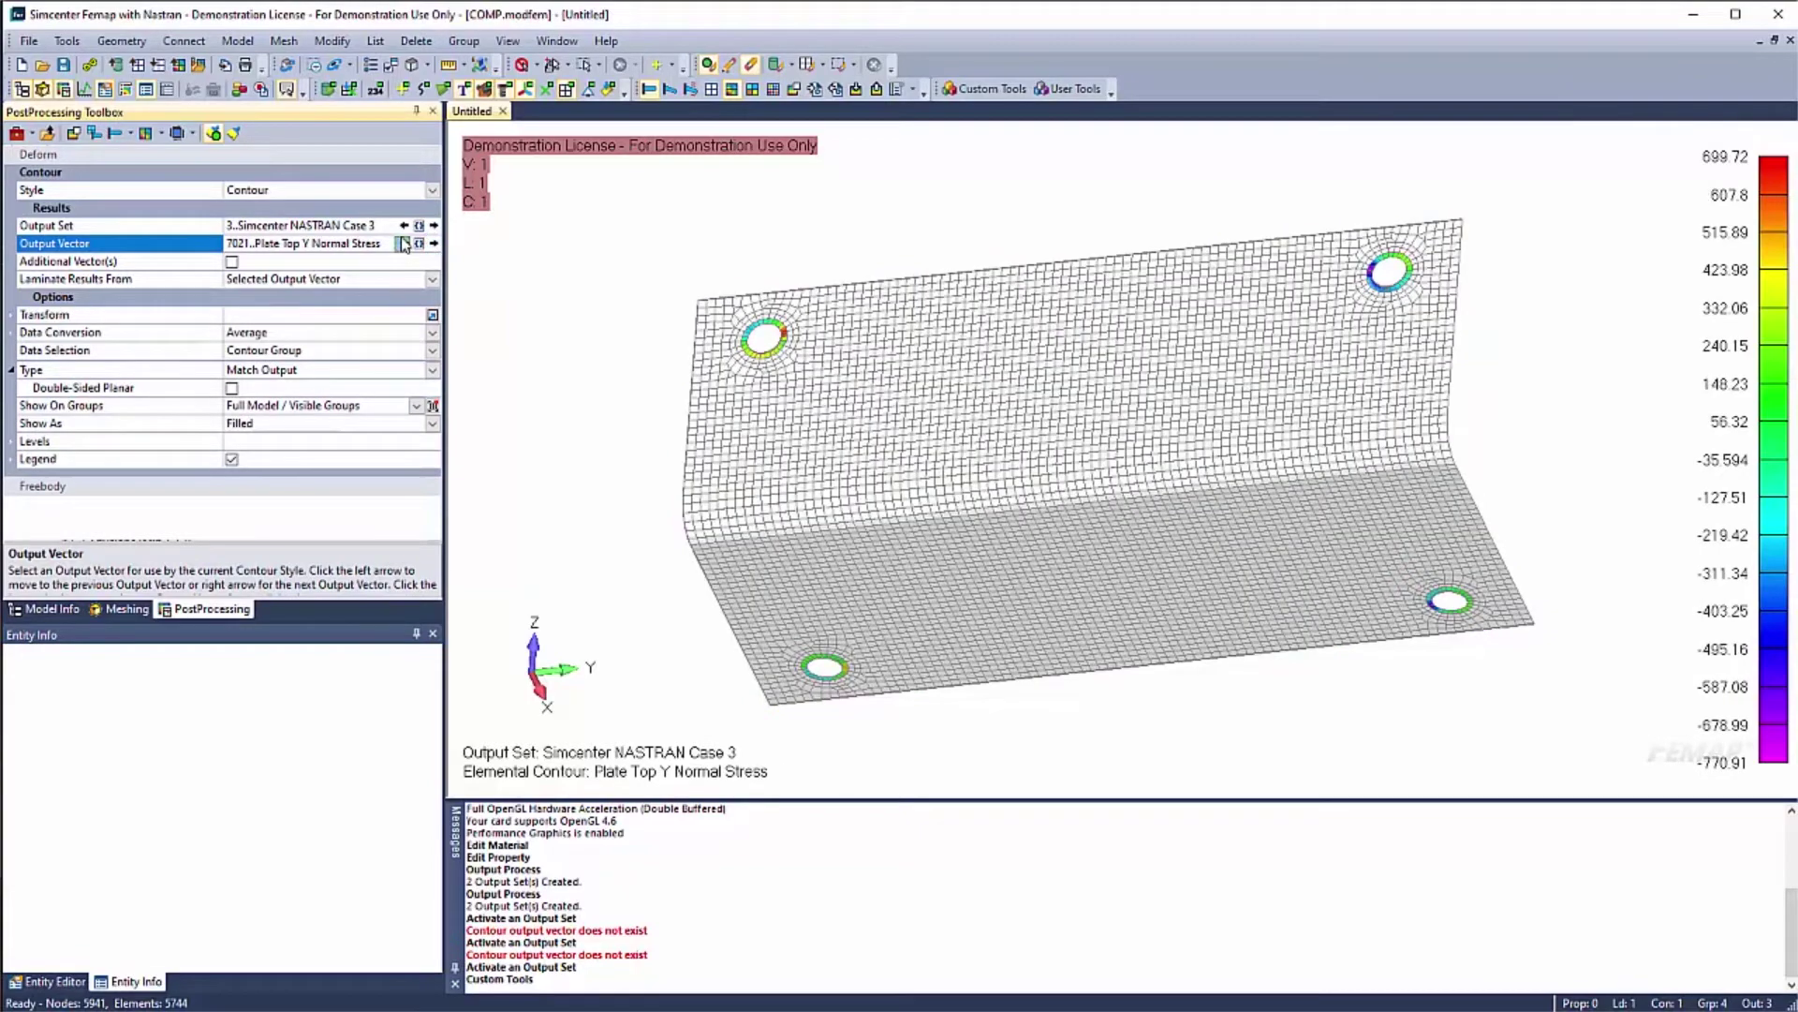
Return to Laminate Max Failure Index and show it for Envelope (Max 1,2,3), ranging 0.001106–0.8288
{"action": "left_click", "coordinate": [404, 244]}
{"action": "left_click", "coordinate": [403, 243]}
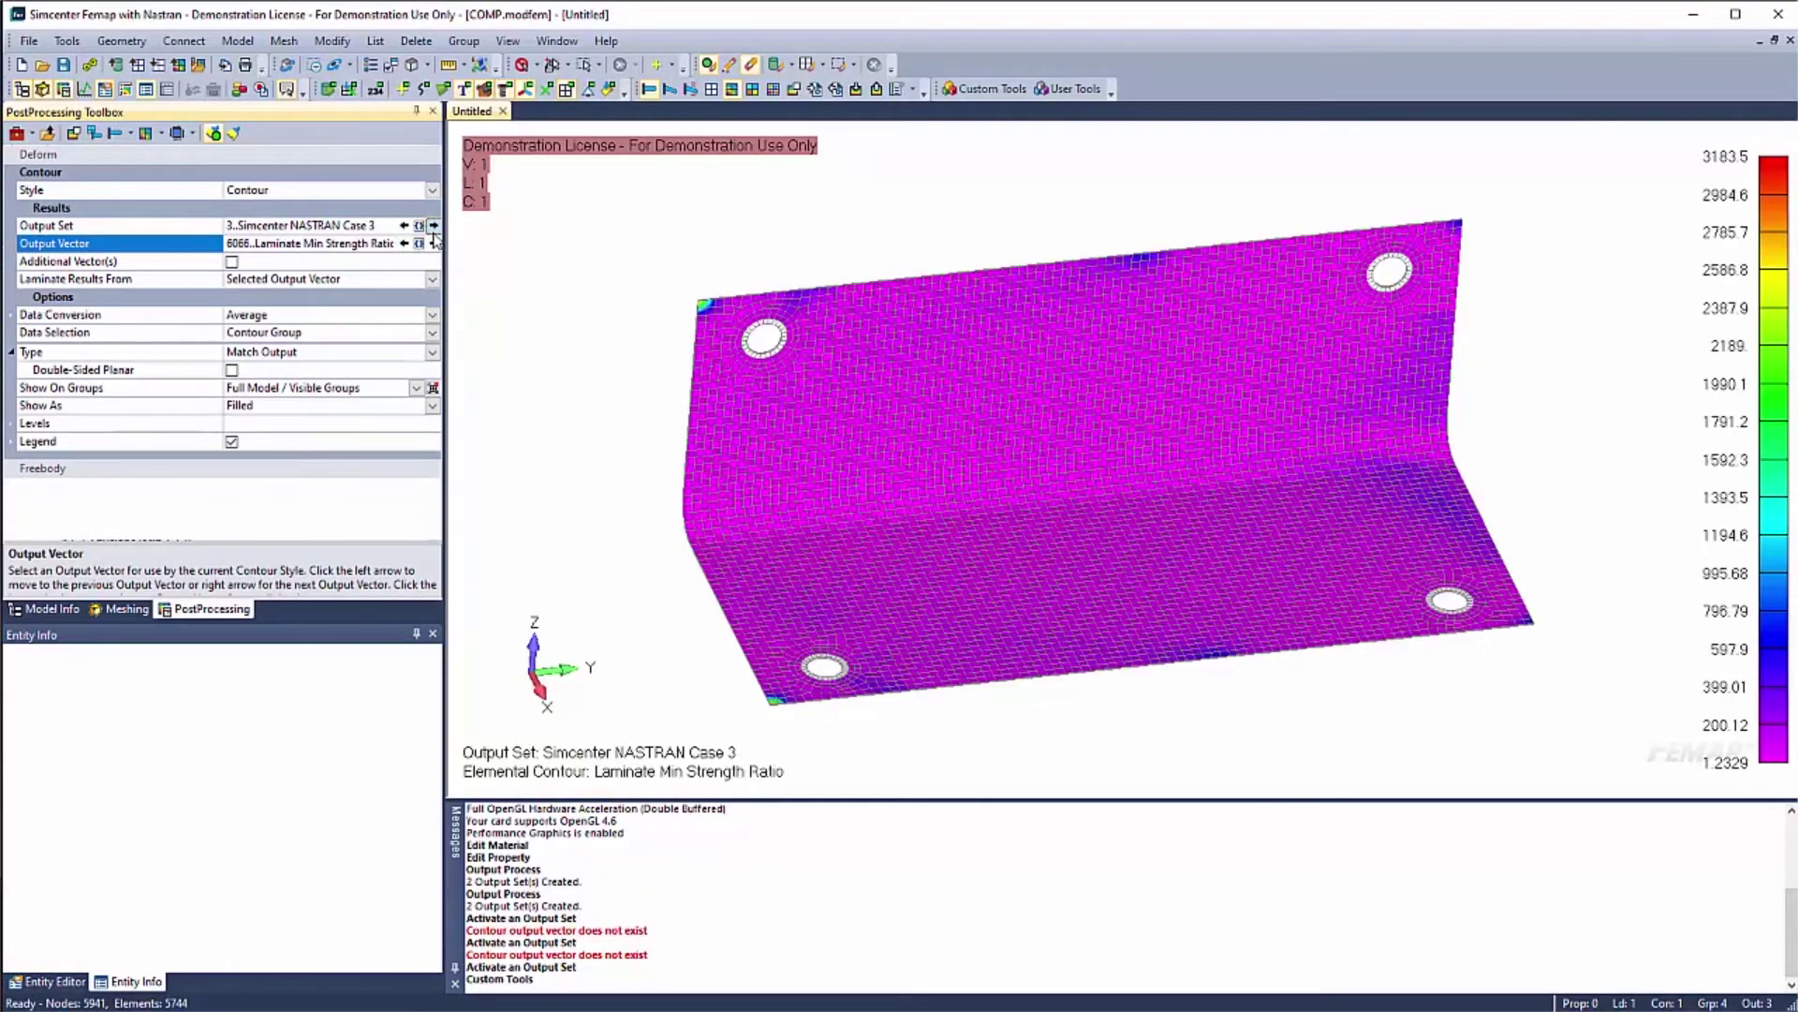
{"action": "left_click", "coordinate": [404, 243]}
{"action": "left_click", "coordinate": [434, 225]}
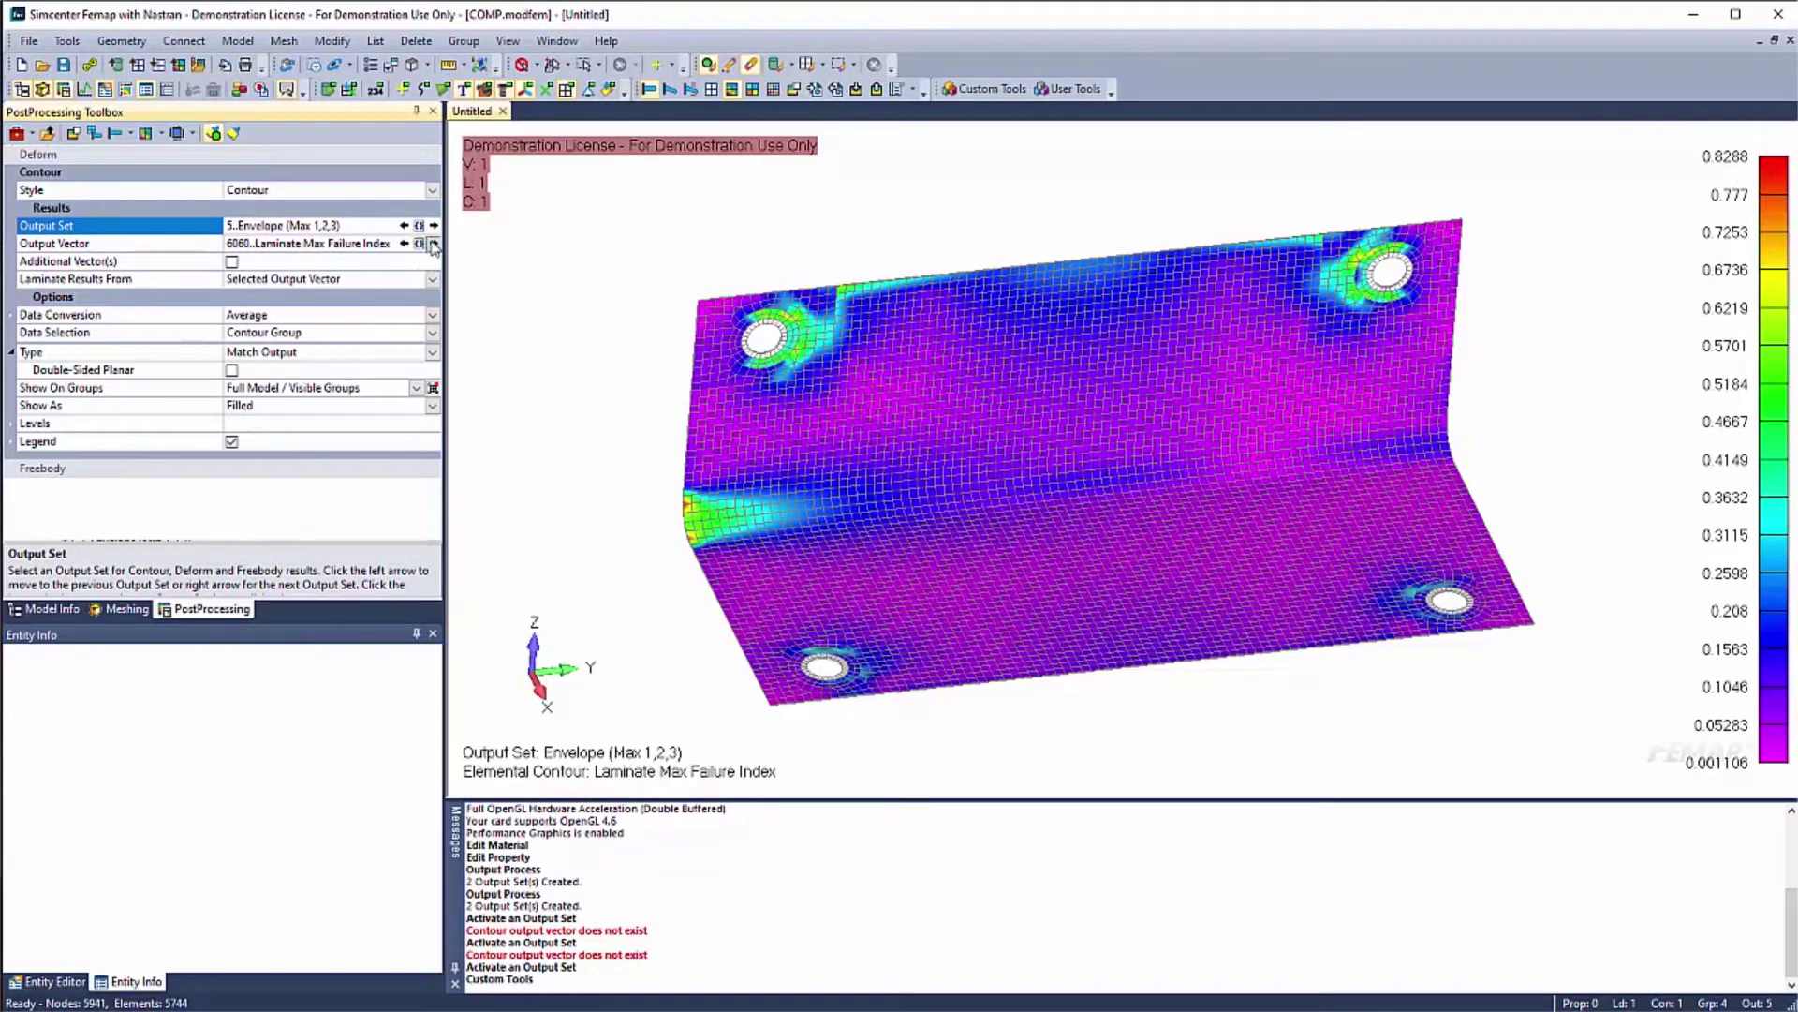
Contour Envelope Set Info to see the governing load case, zoom in, then step back
{"action": "left_click", "coordinate": [433, 225]}
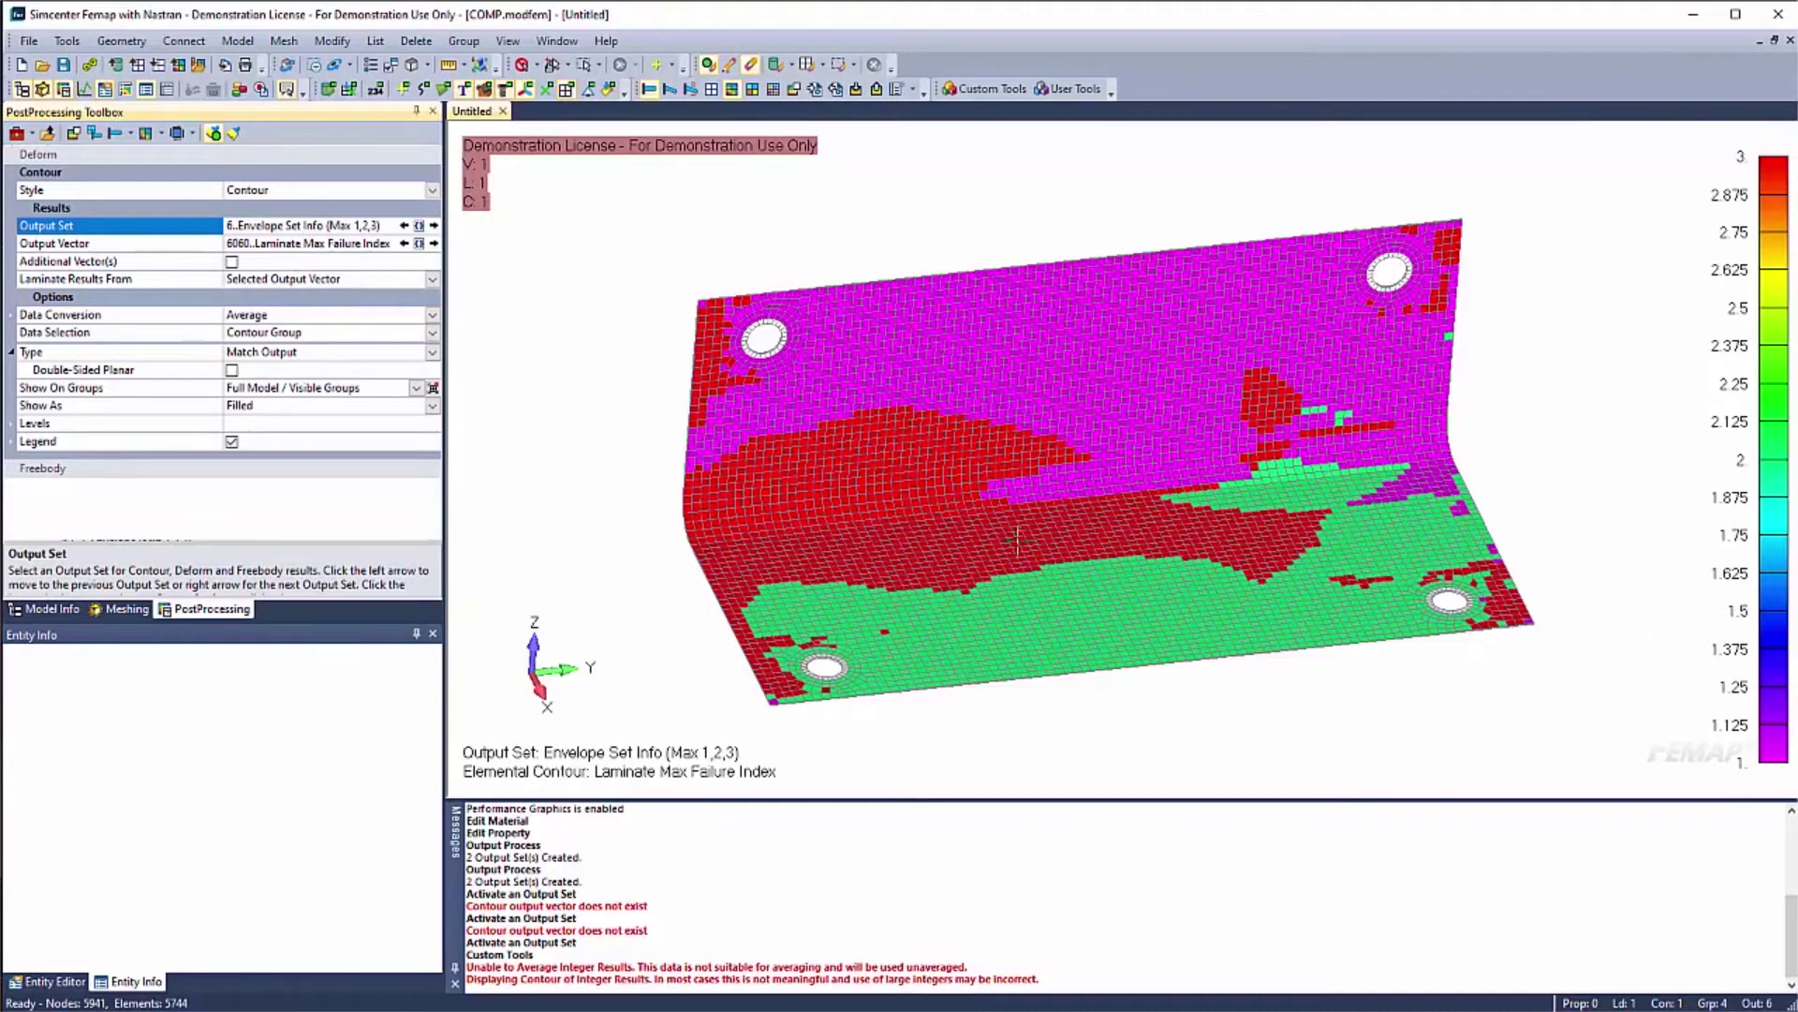
{"action": "scroll", "coordinate": [803, 496], "scroll_direction": "up", "scroll_amount": 2}
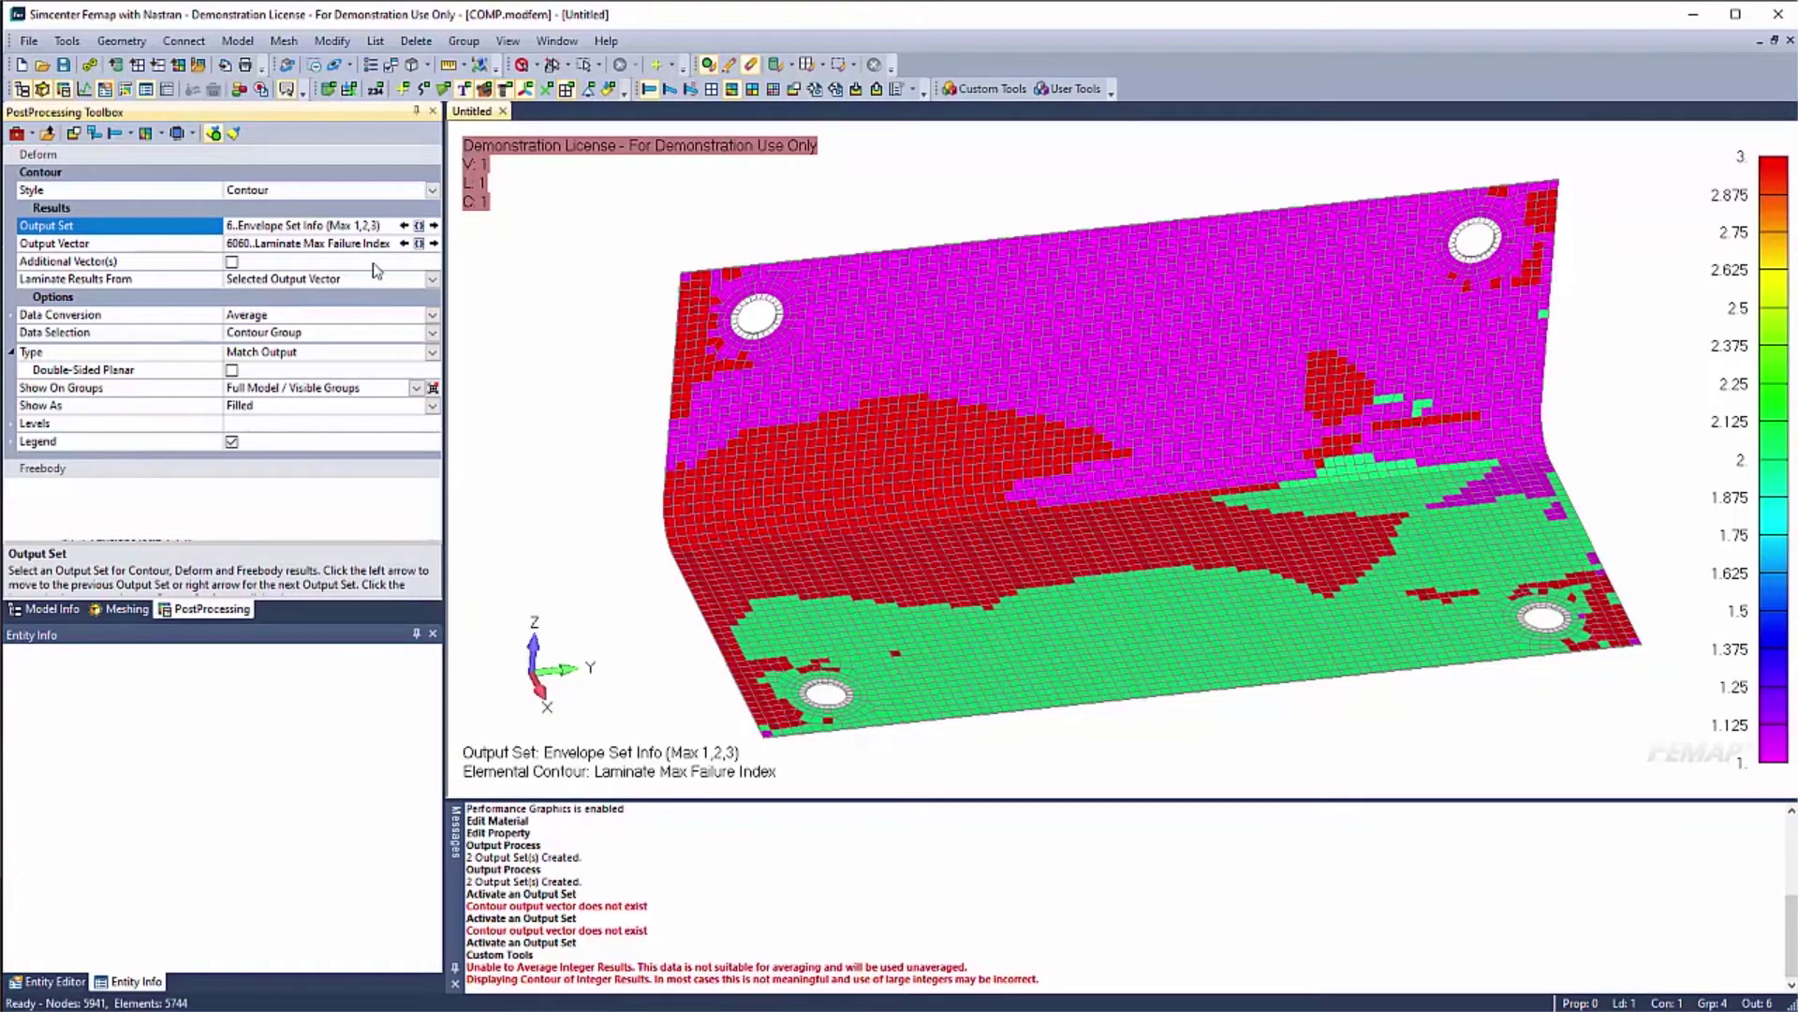
{"action": "left_click", "coordinate": [404, 226]}
Return to Case 3 and contour it by Laminate Min Strength Ratio (1.2329 to 3183.5)
{"action": "left_click", "coordinate": [404, 226]}
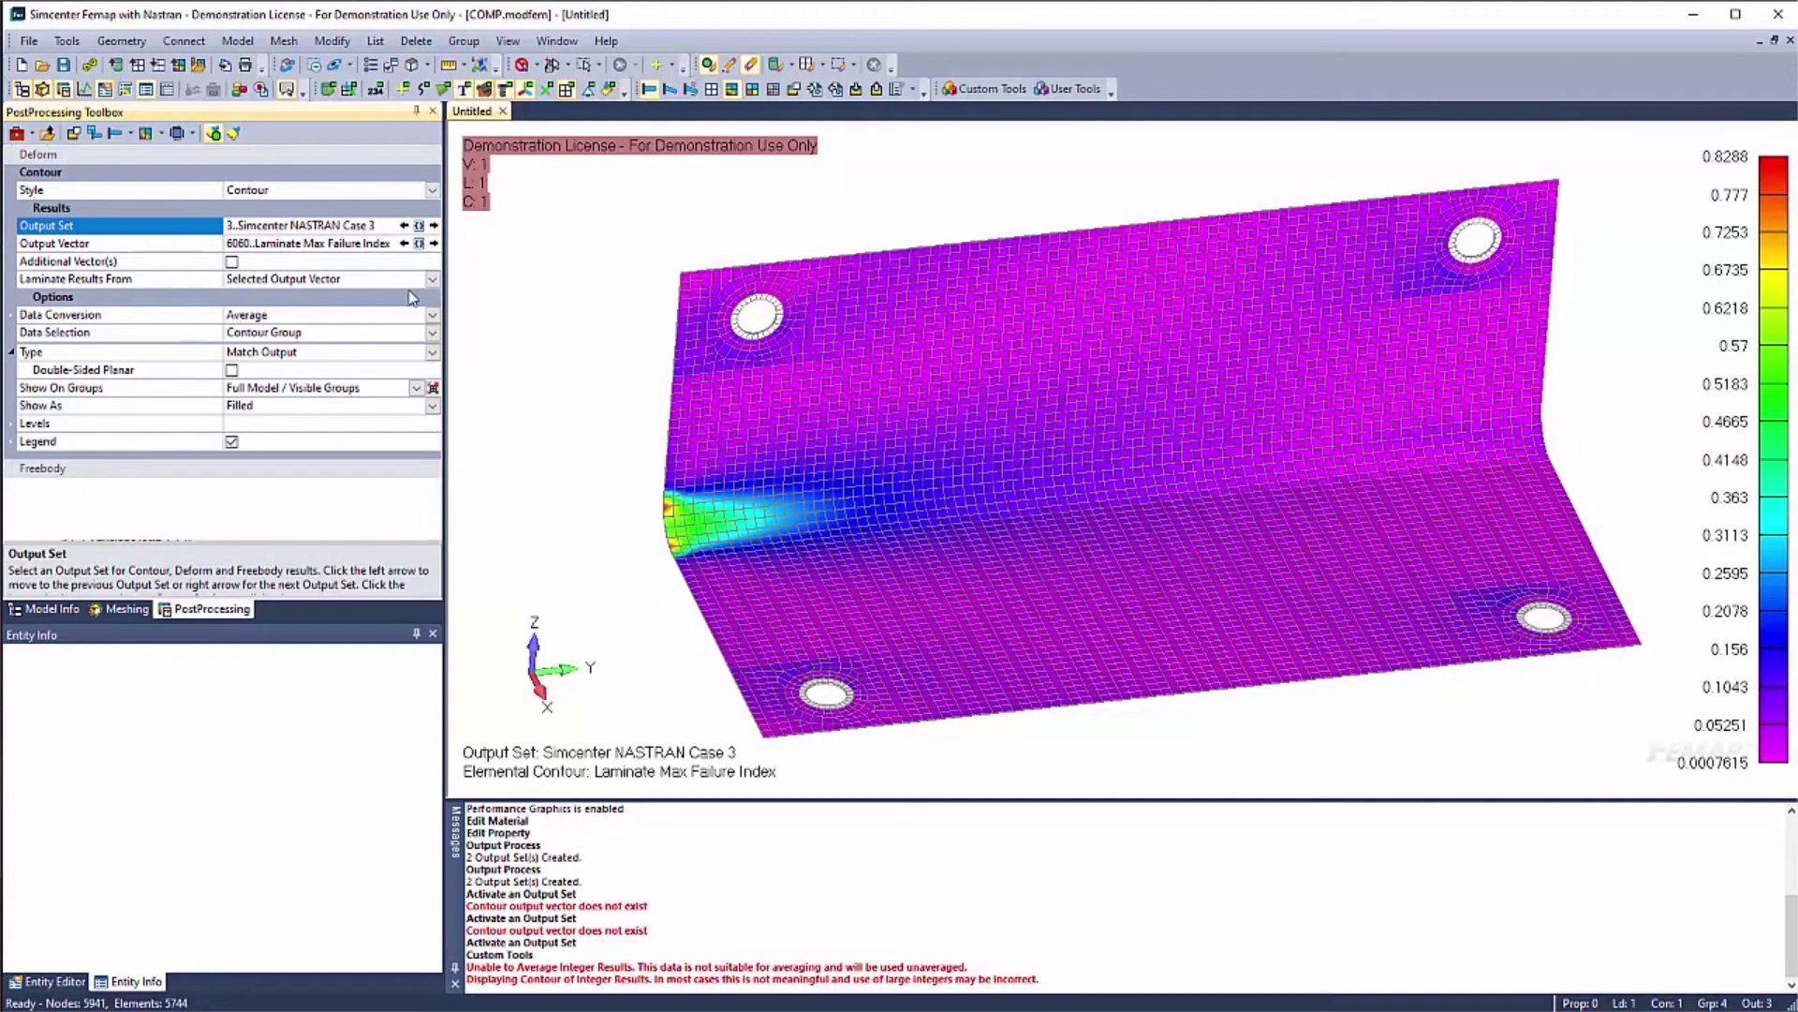
{"action": "left_click", "coordinate": [419, 243]}
{"action": "scroll", "coordinate": [229, 446], "scroll_direction": "down", "scroll_amount": 2}
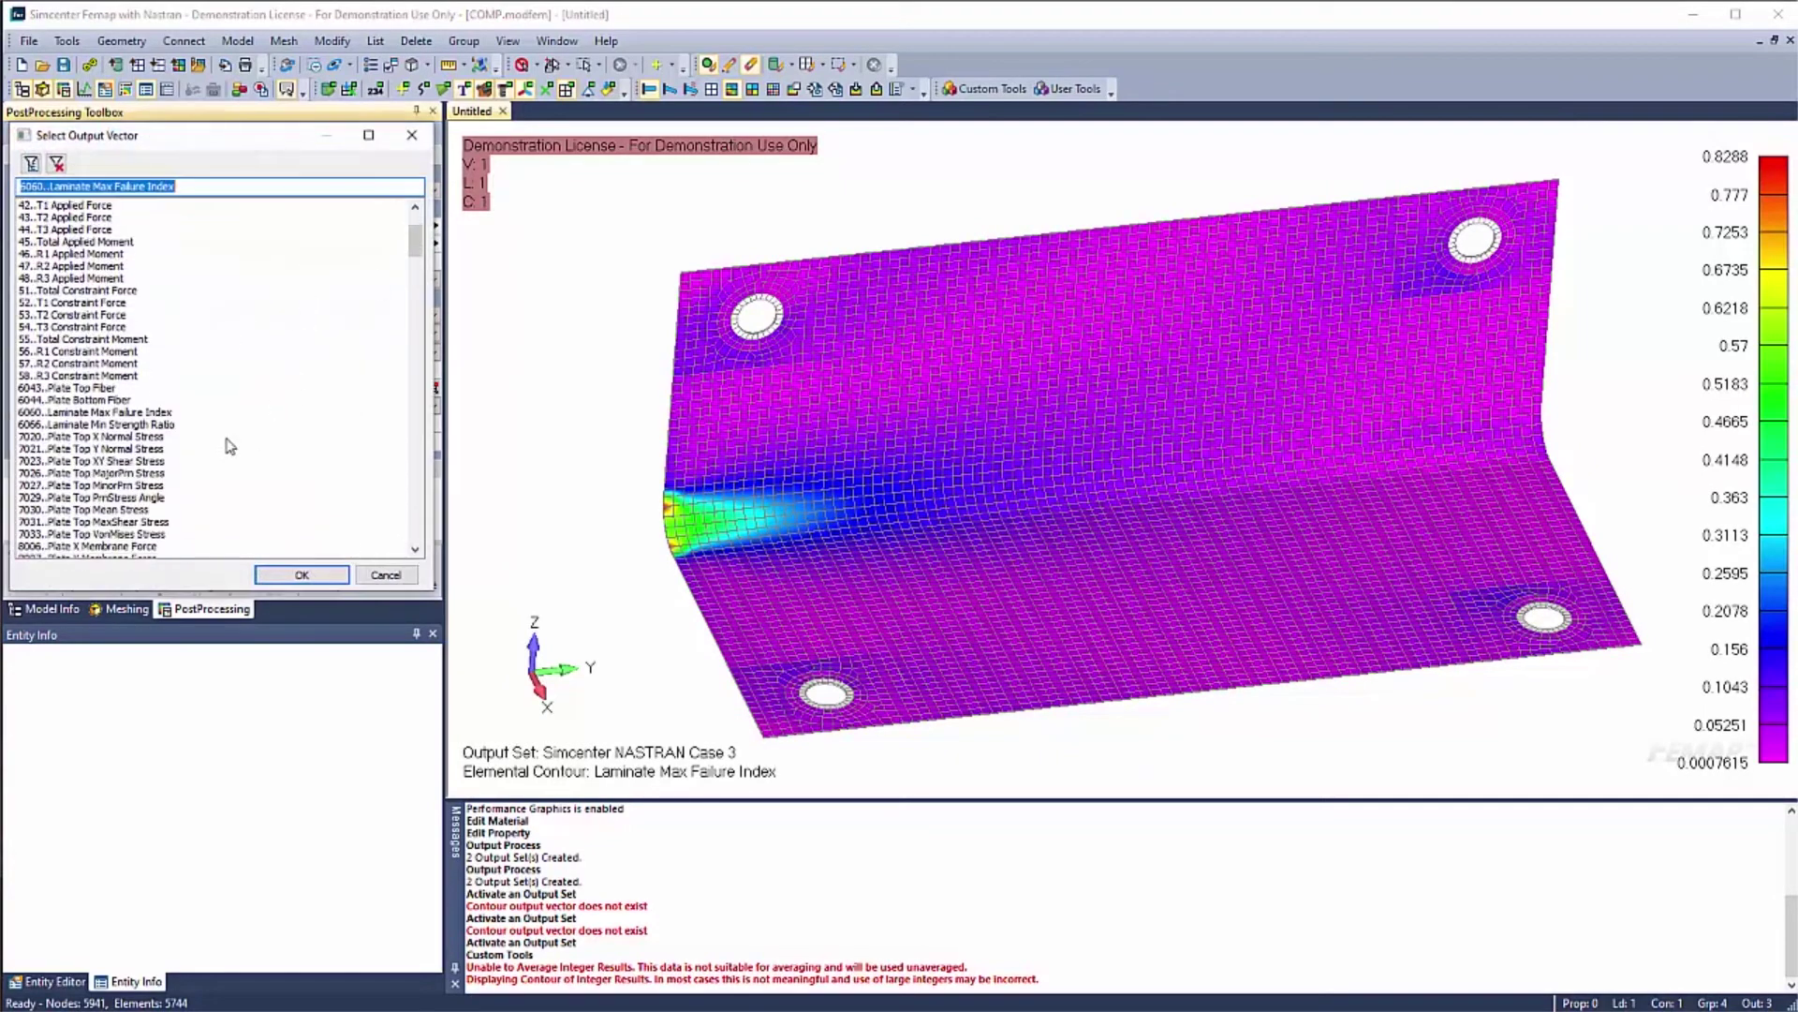
{"action": "left_click", "coordinate": [177, 426]}
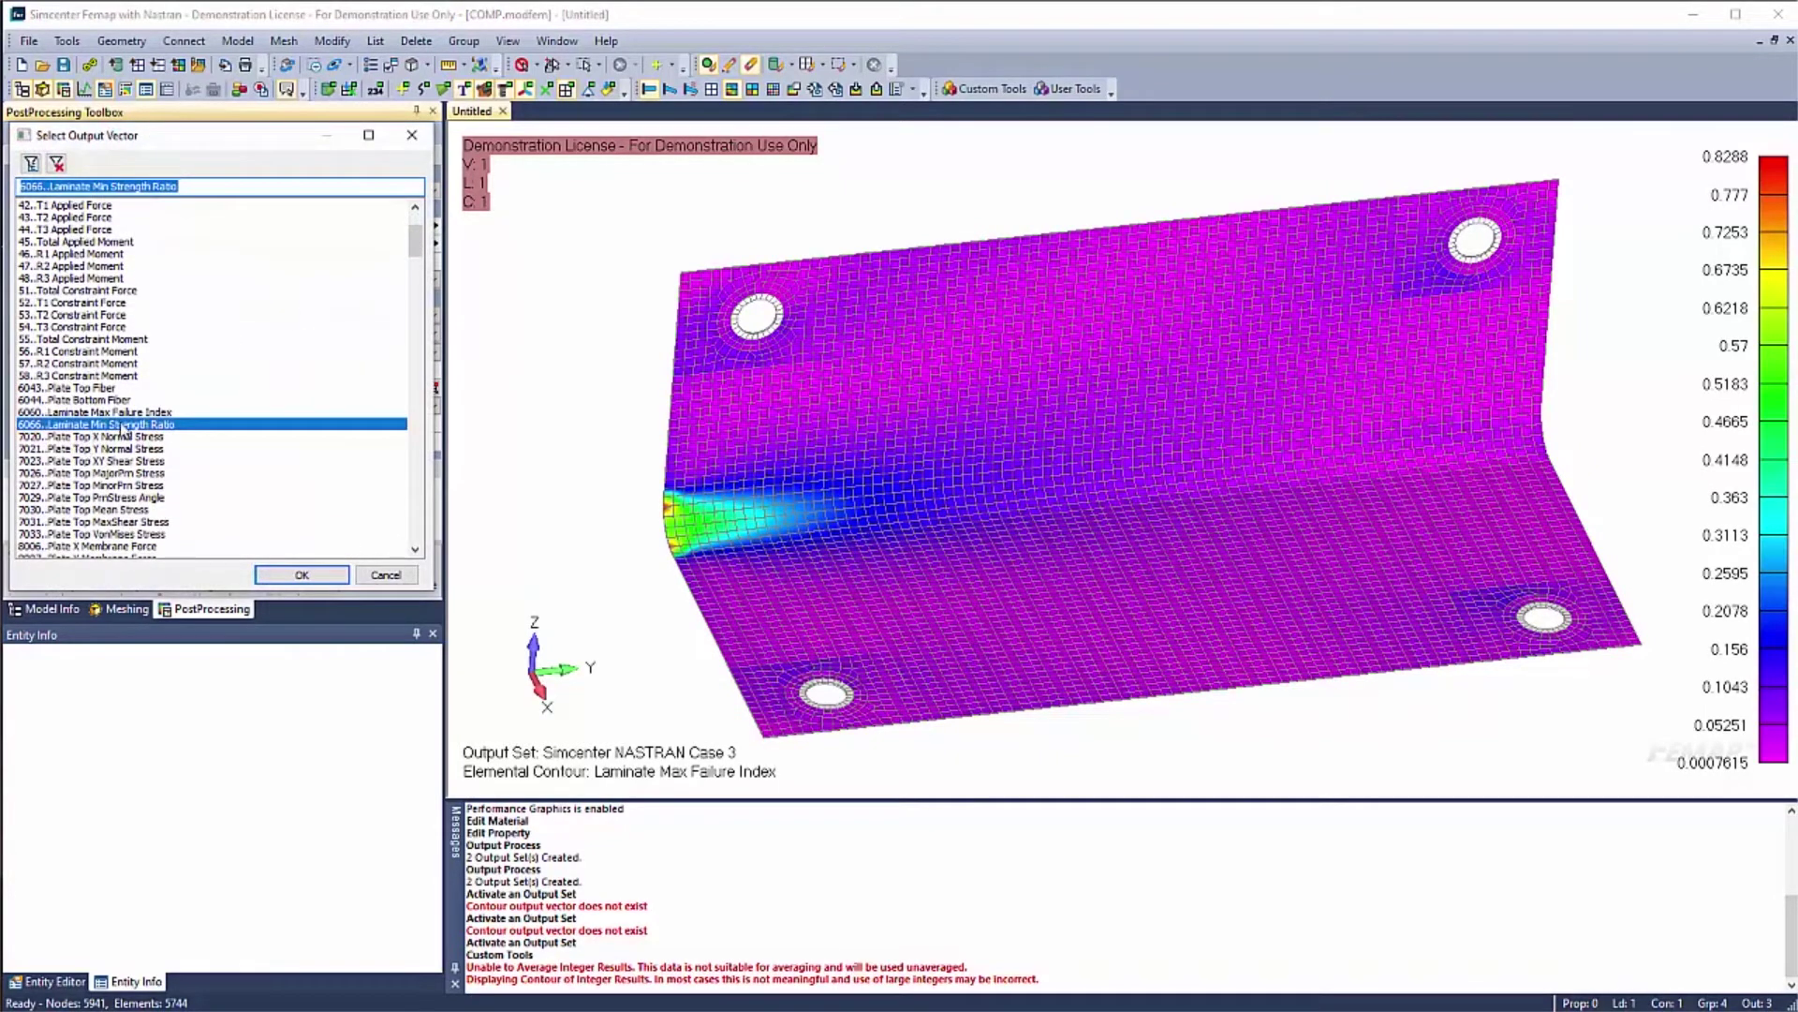
{"action": "left_click", "coordinate": [301, 575]}
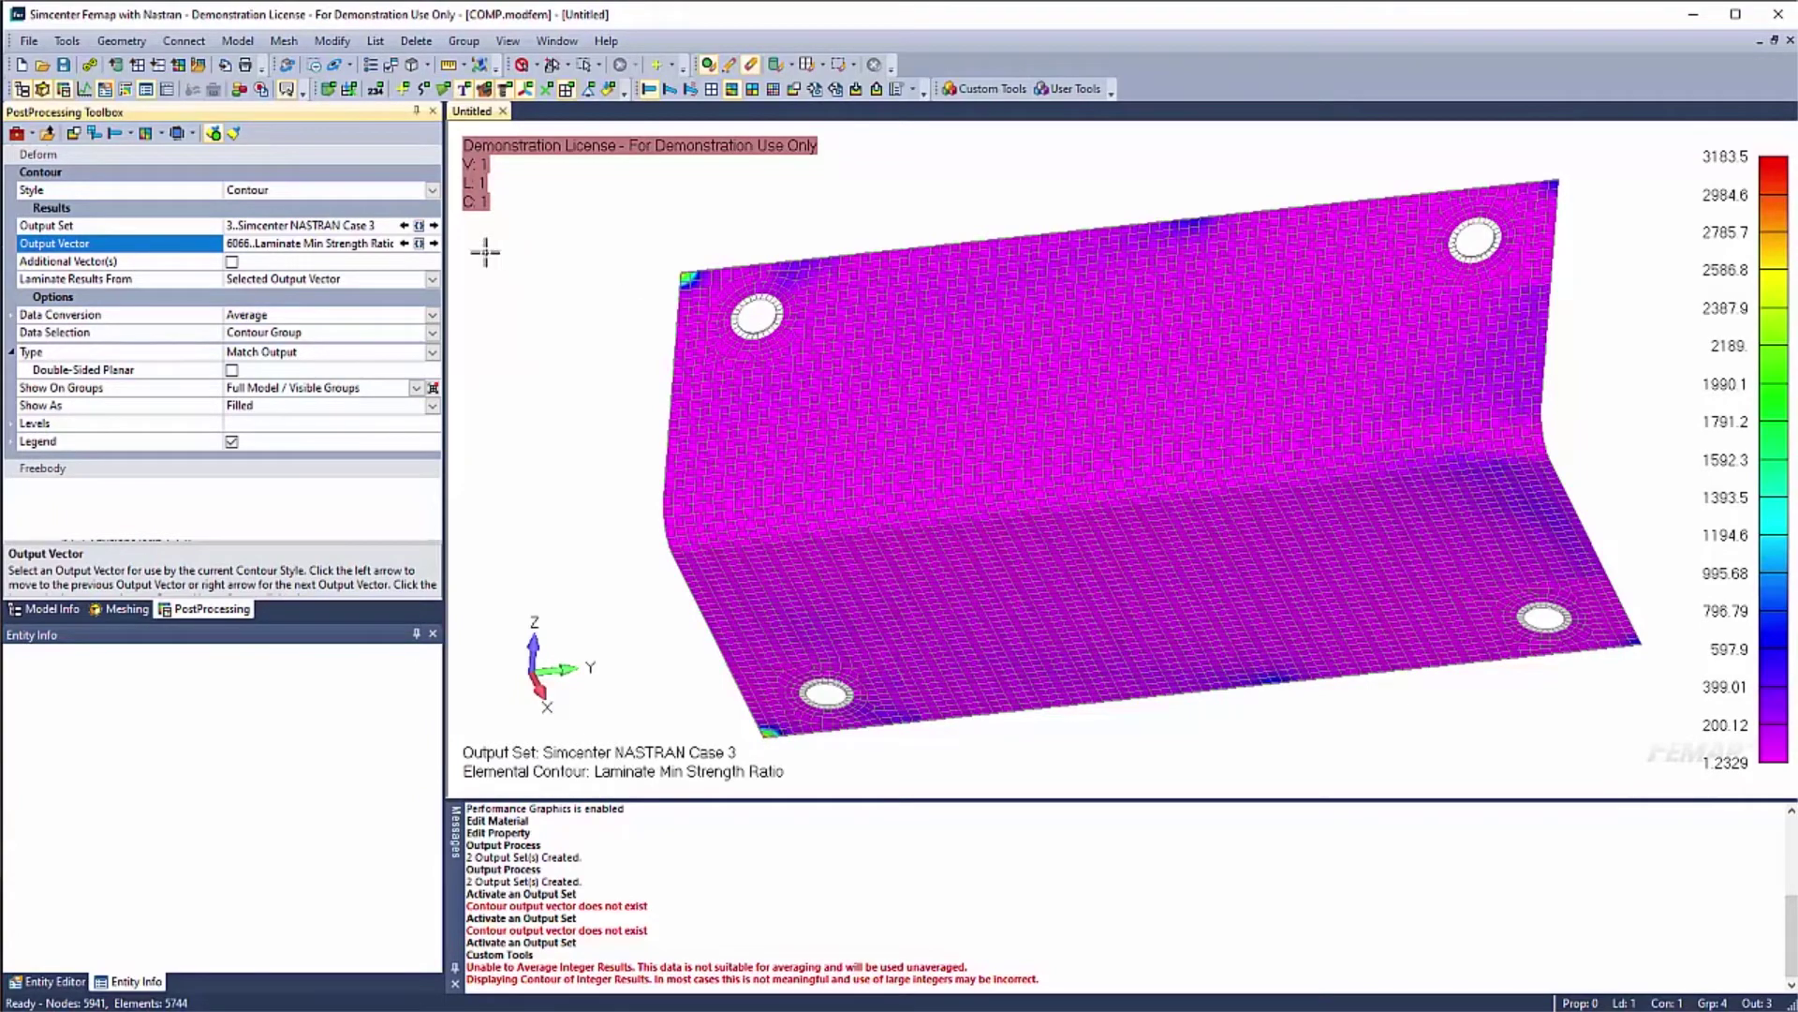
Check the Envelope (Min 1,2,3) set's 1.2329 minimum, then switch back to Case 3
{"action": "left_click", "coordinate": [417, 225]}
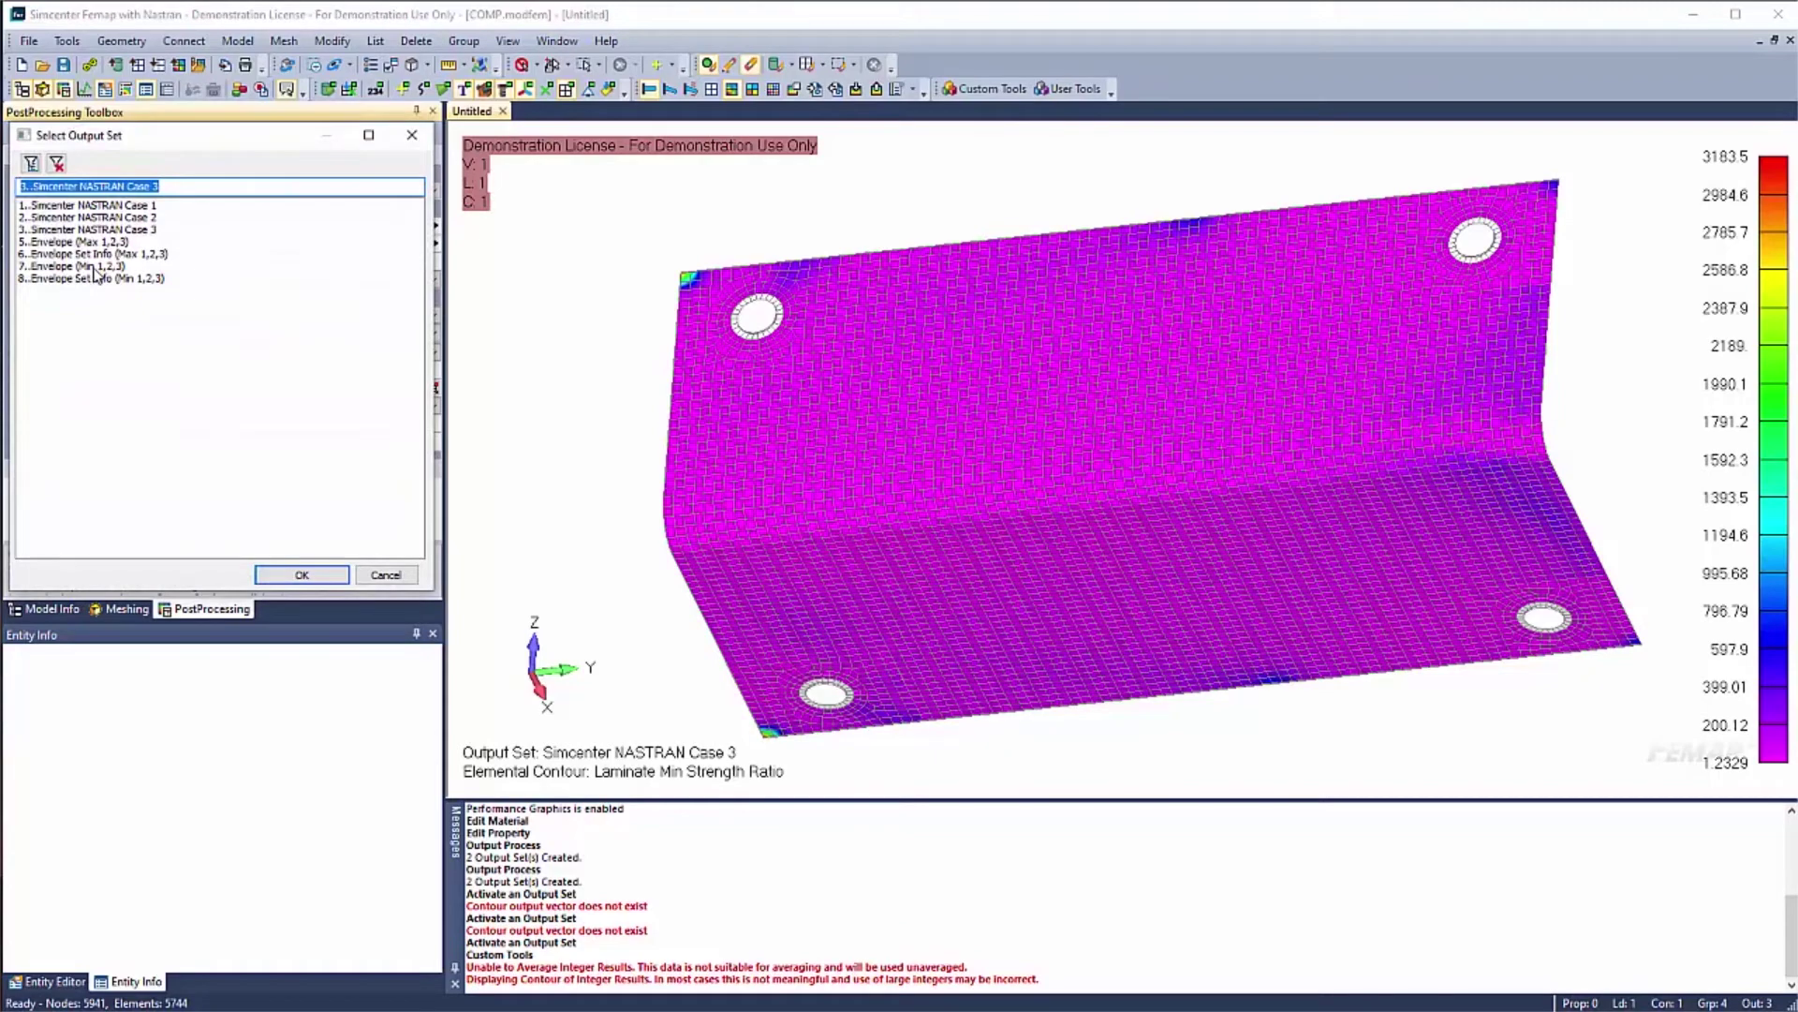
{"action": "double_click", "coordinate": [96, 266]}
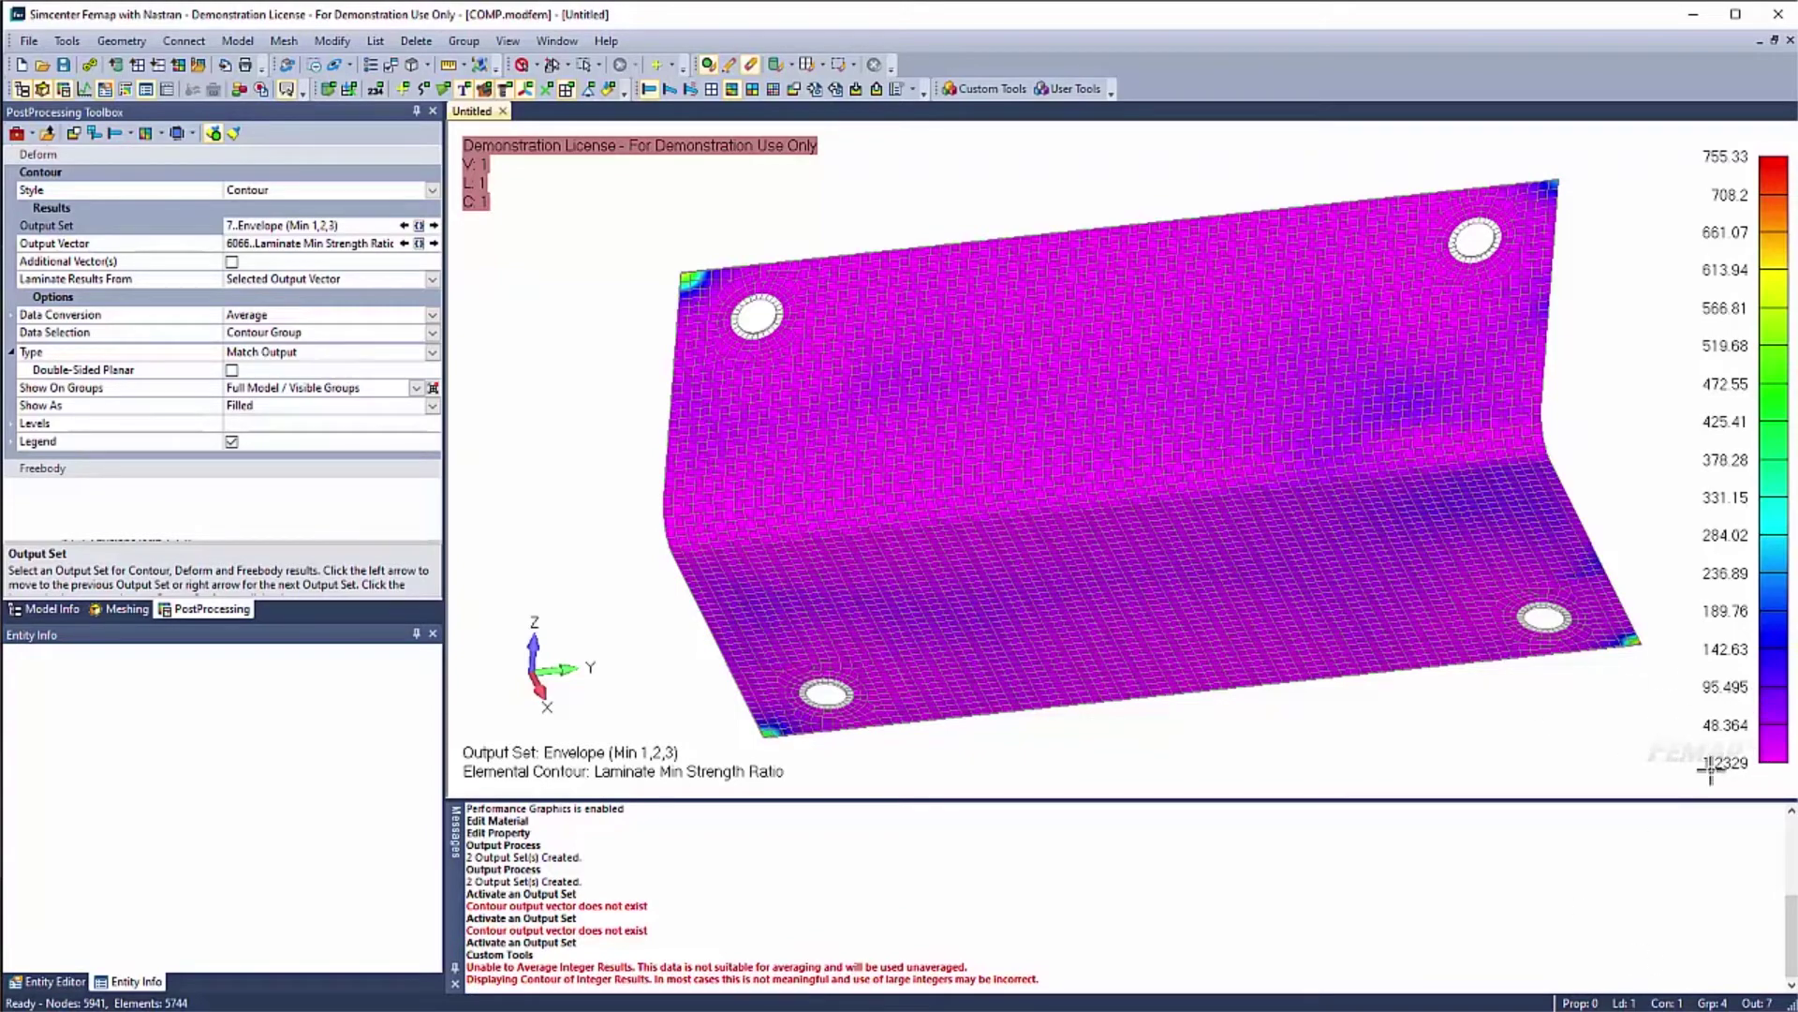
{"action": "left_click", "coordinate": [419, 225]}
{"action": "double_click", "coordinate": [155, 229]}
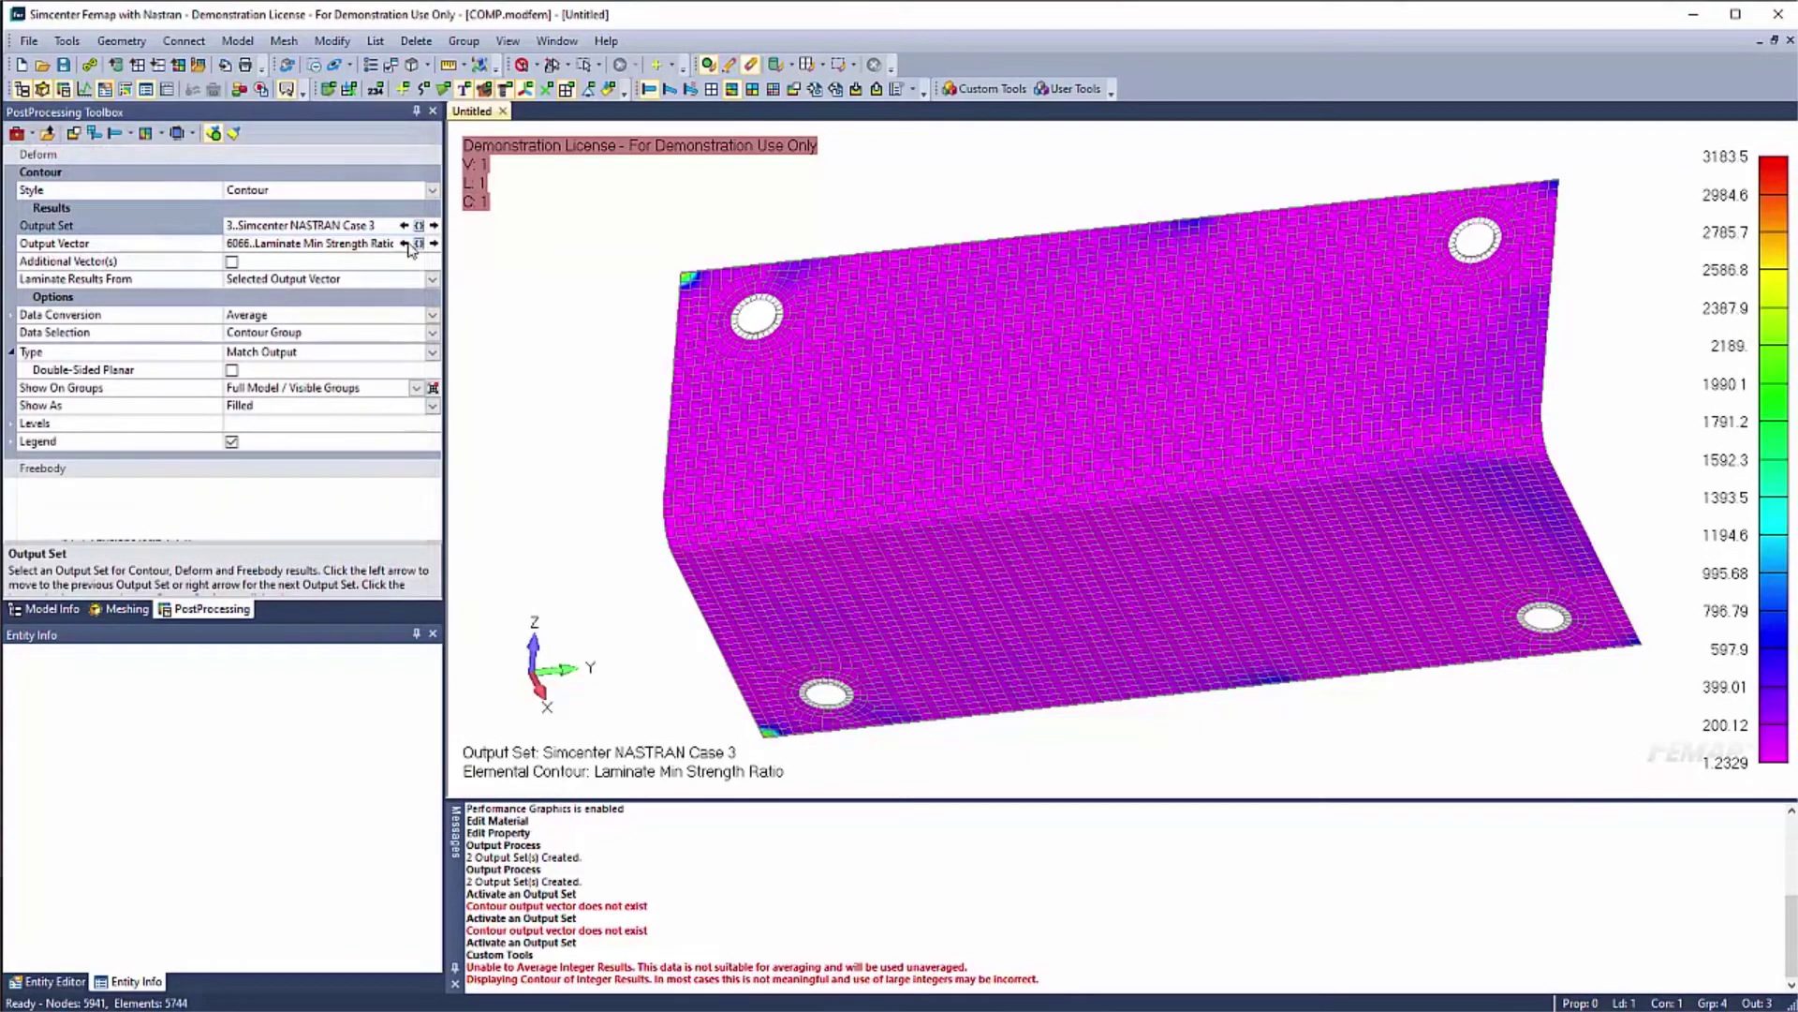
{"action": "left_click", "coordinate": [419, 241]}
Enlarge the output vector list, contour Case 3 by Lam Ply1 Fib Fail Index, then Lam Bond1-2 Fail Index
{"action": "left_click_drag", "start_coordinate": [421, 244], "coordinate": [421, 301]}
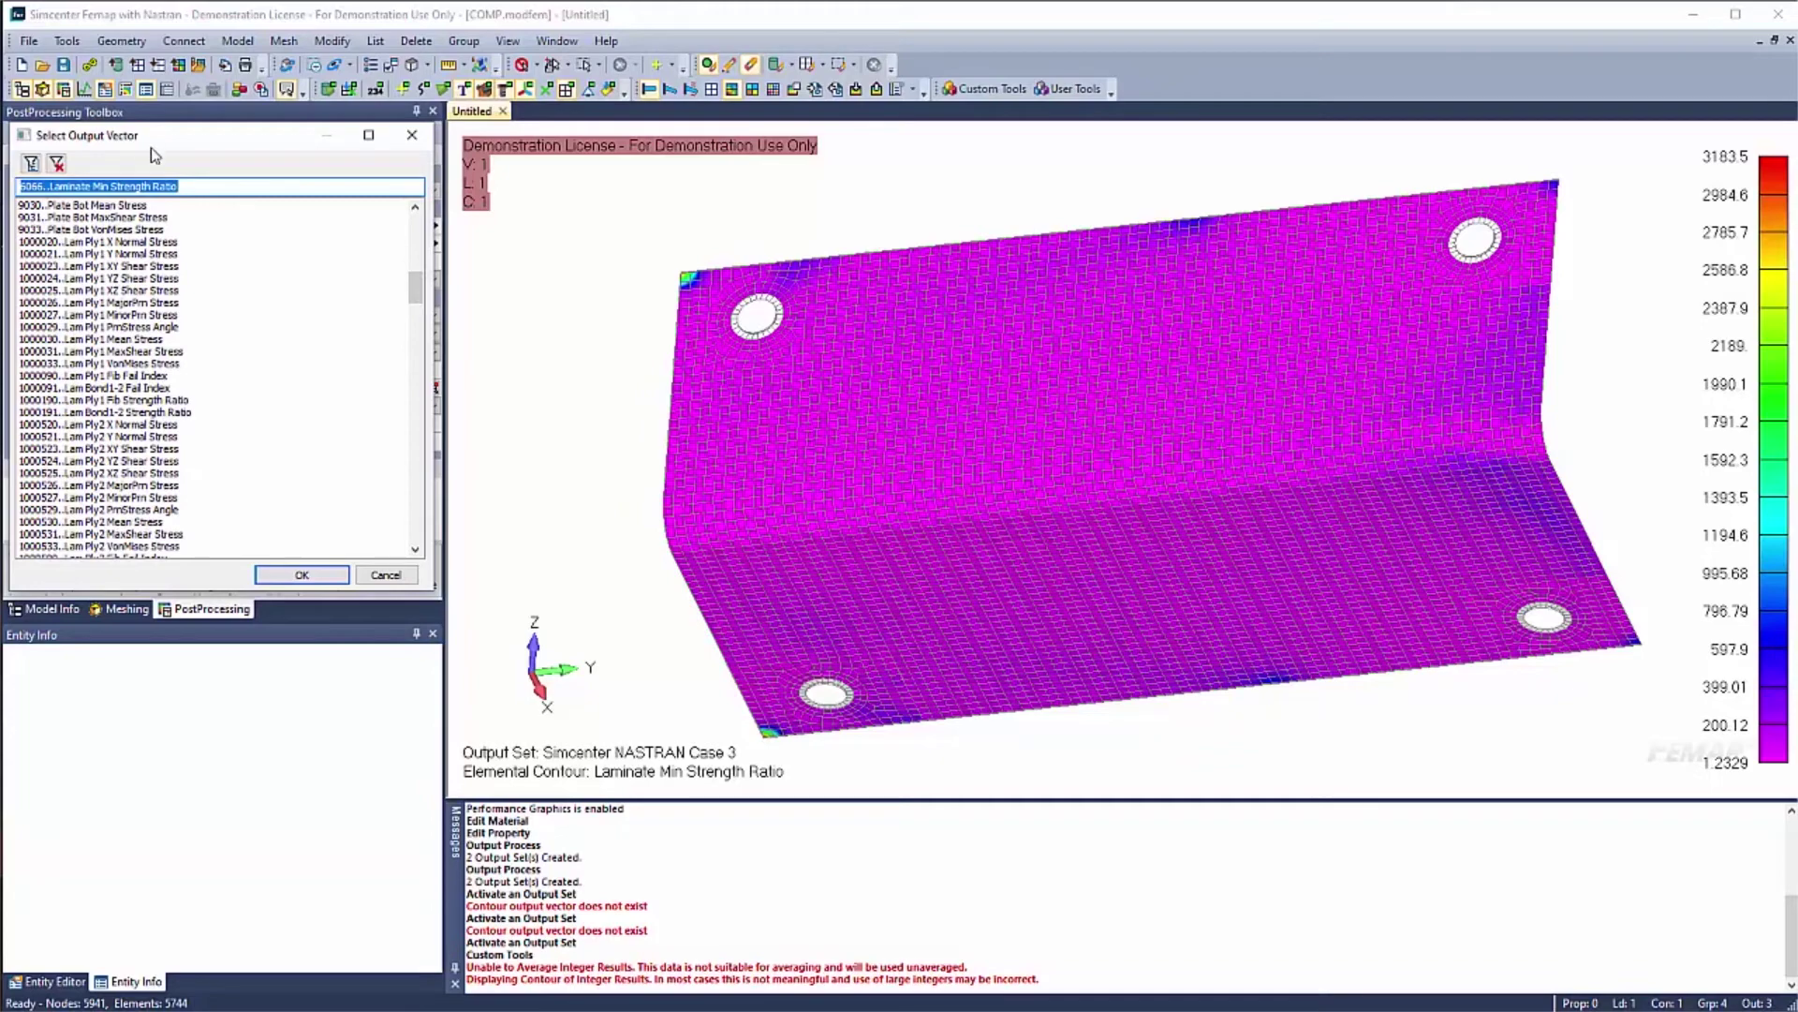
{"action": "left_click_drag", "start_coordinate": [151, 148], "coordinate": [618, 216]}
{"action": "left_click_drag", "start_coordinate": [894, 665], "coordinate": [1349, 868]}
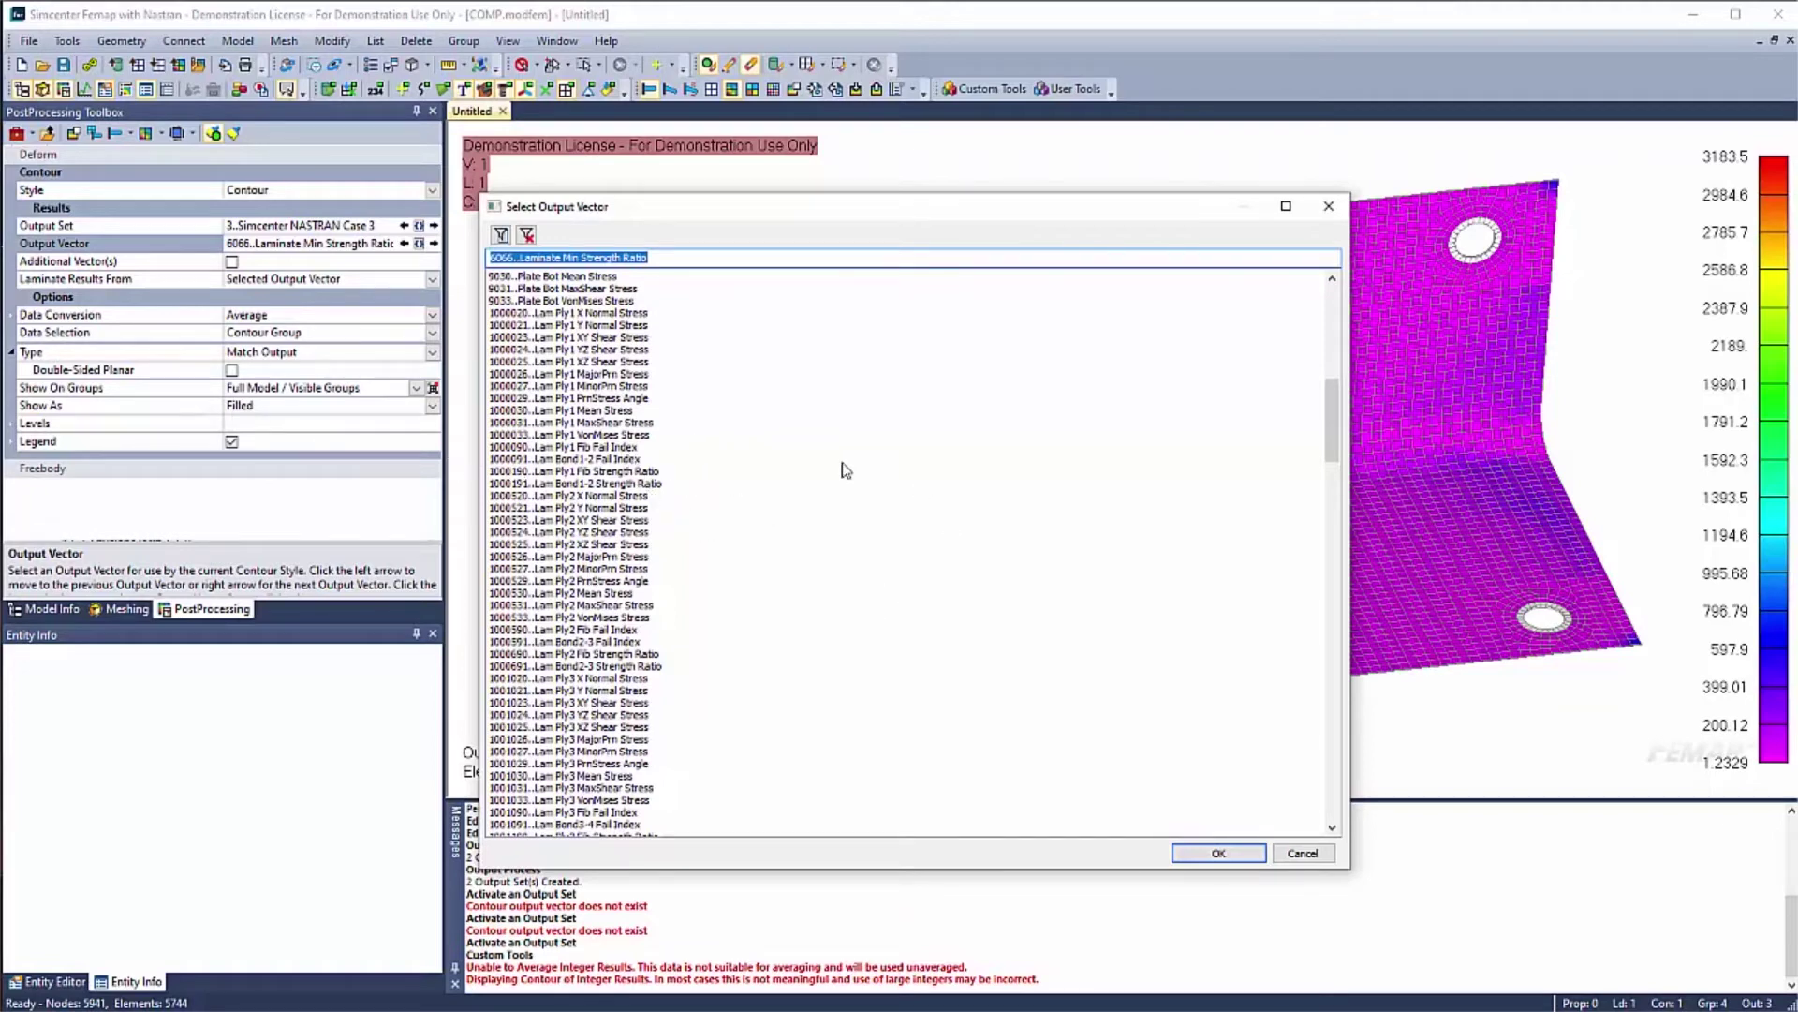
{"action": "left_click", "coordinate": [626, 449]}
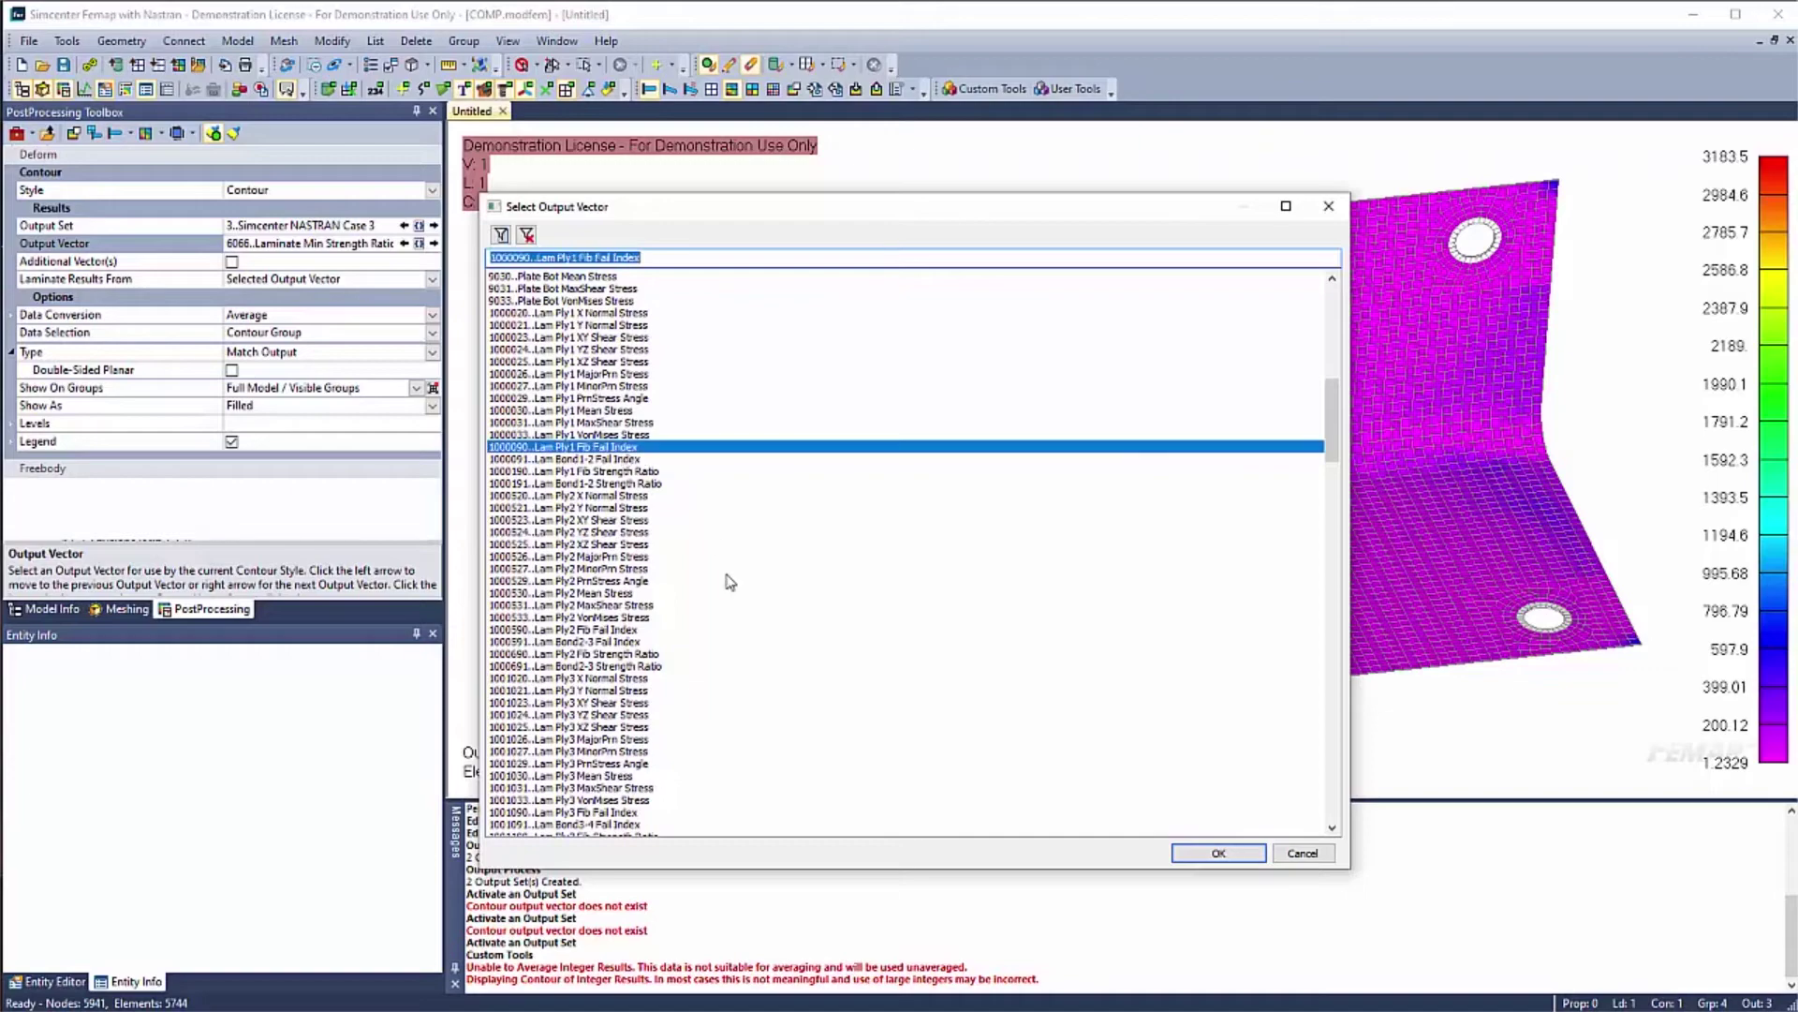
{"action": "left_click", "coordinate": [1218, 853]}
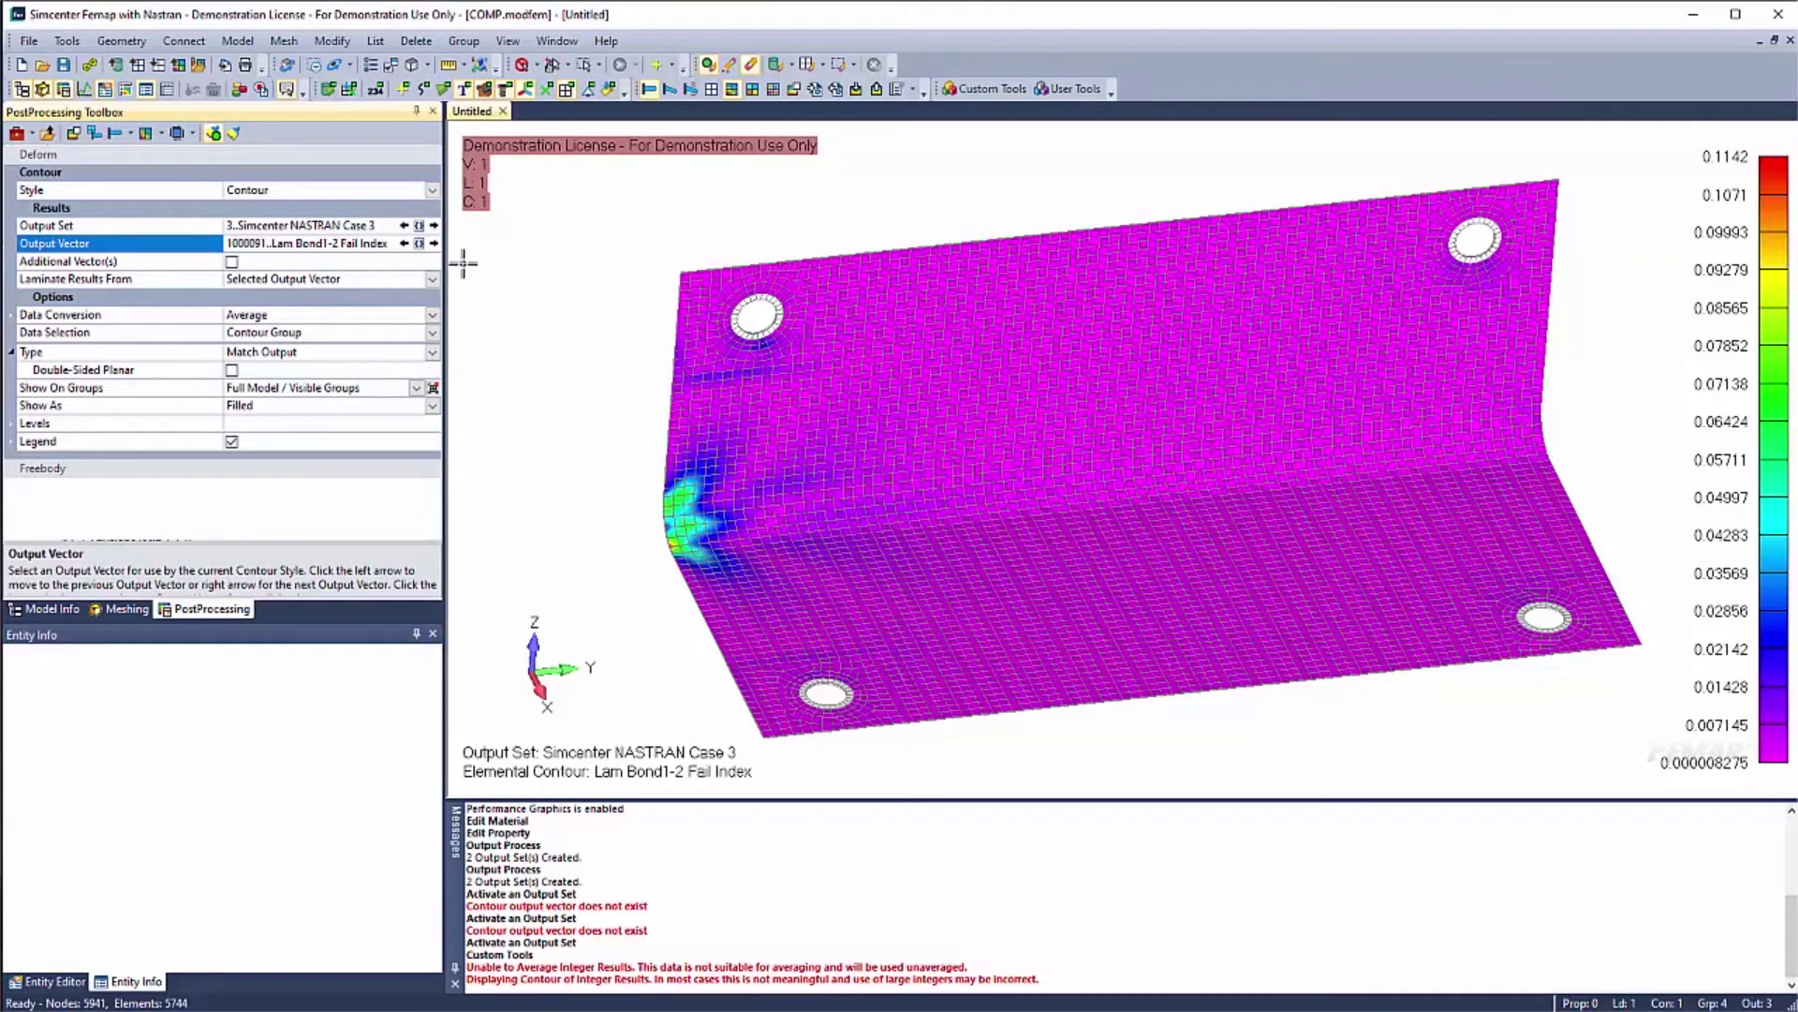
{"action": "left_click", "coordinate": [419, 242]}
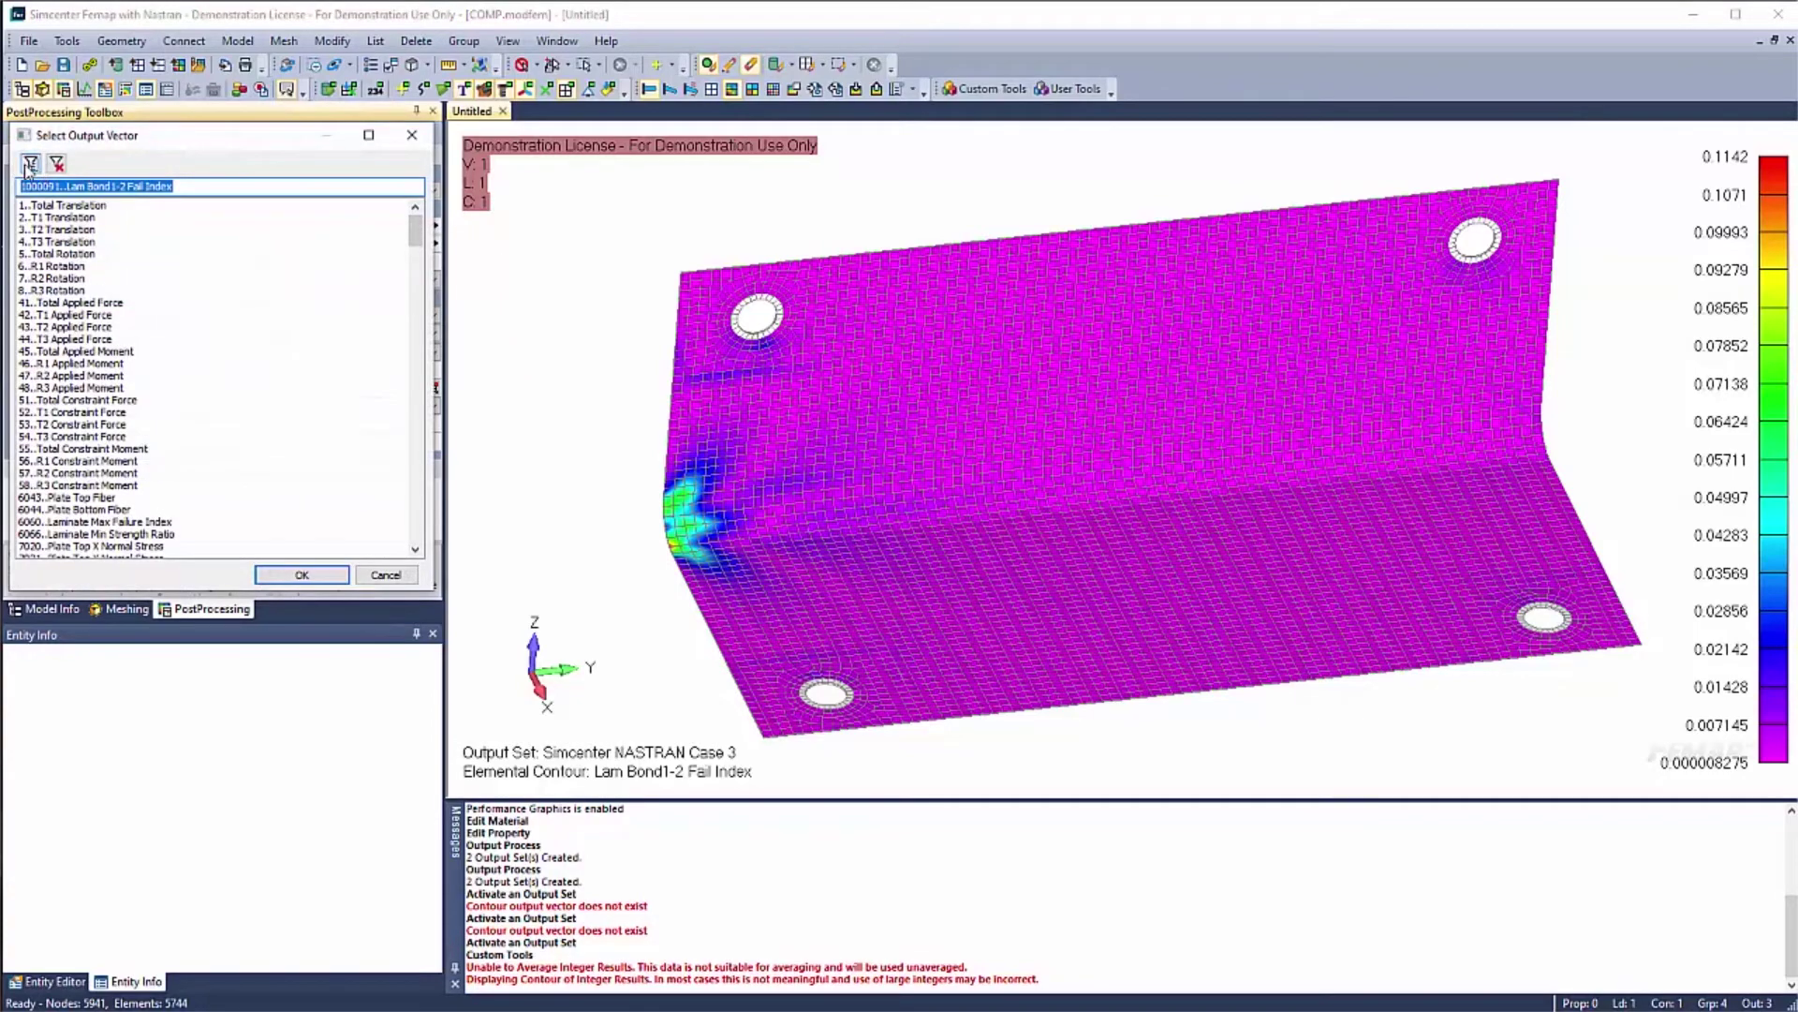
{"action": "left_click", "coordinate": [413, 135]}
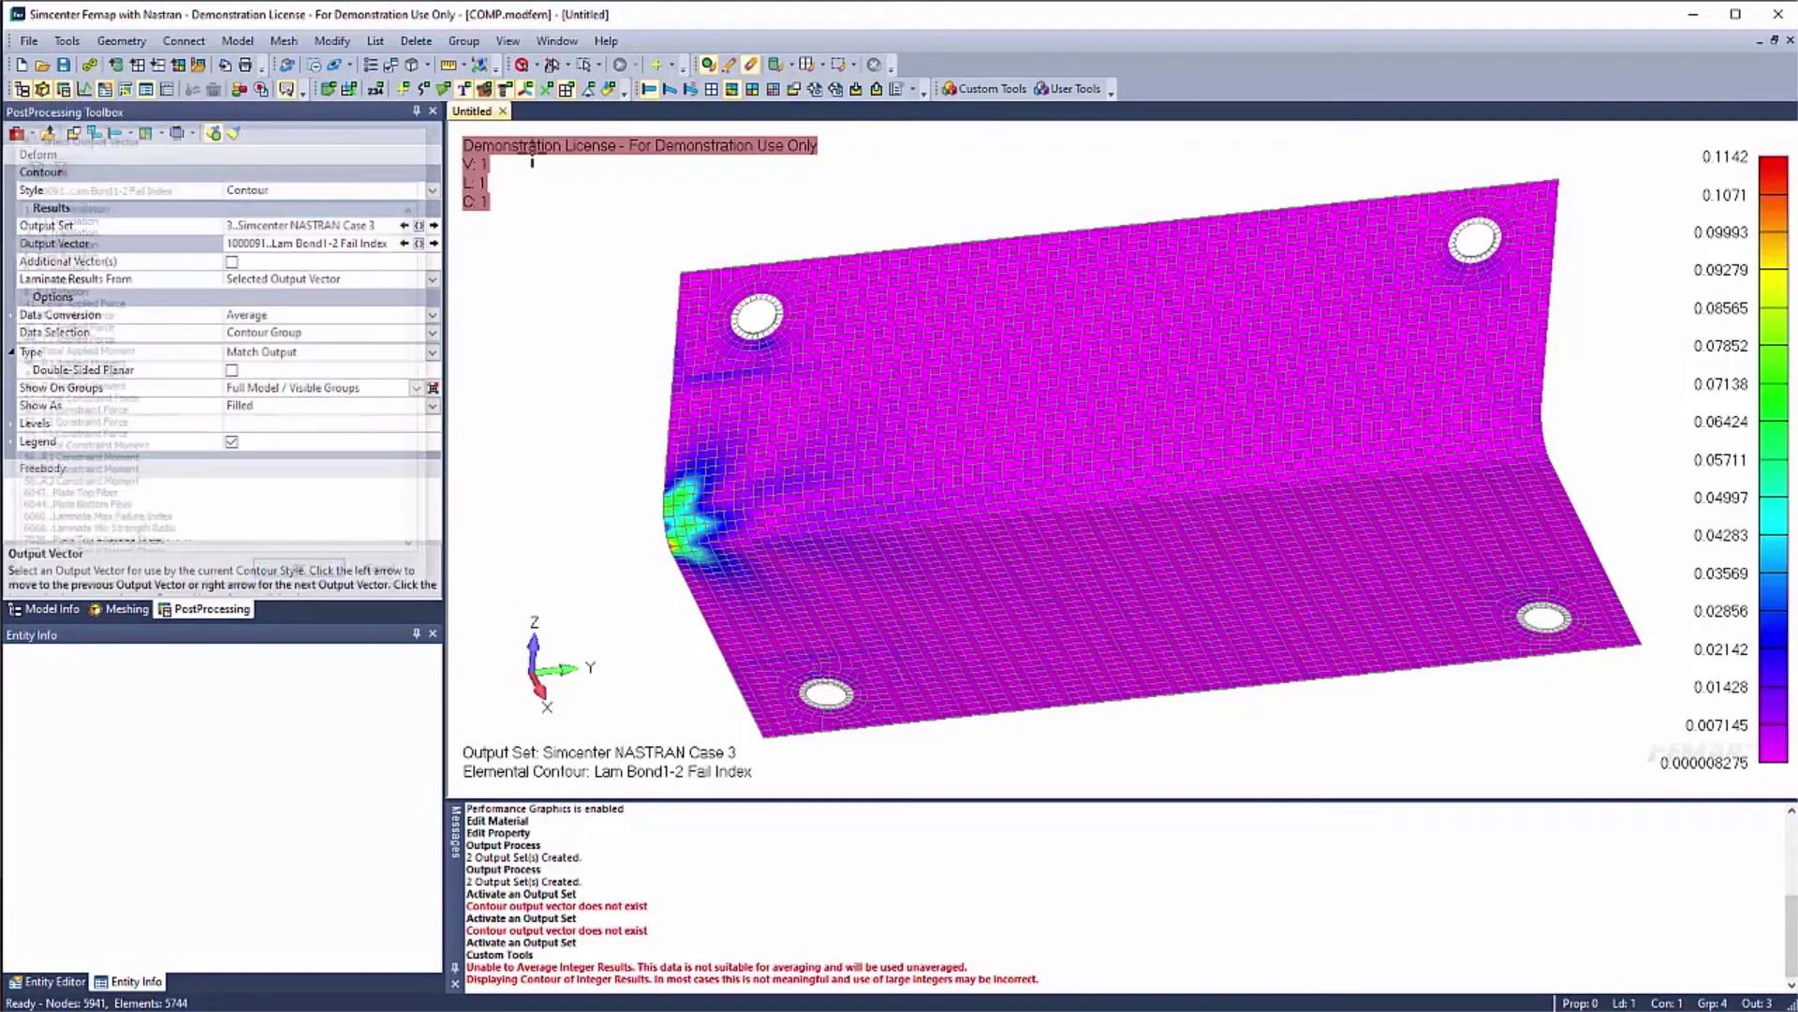
Apply Laminate Next Ply twice to advance Case 3's contour to Lam Bond3-4 Fail Index (max 0.6738)
{"action": "left_click", "coordinate": [988, 88]}
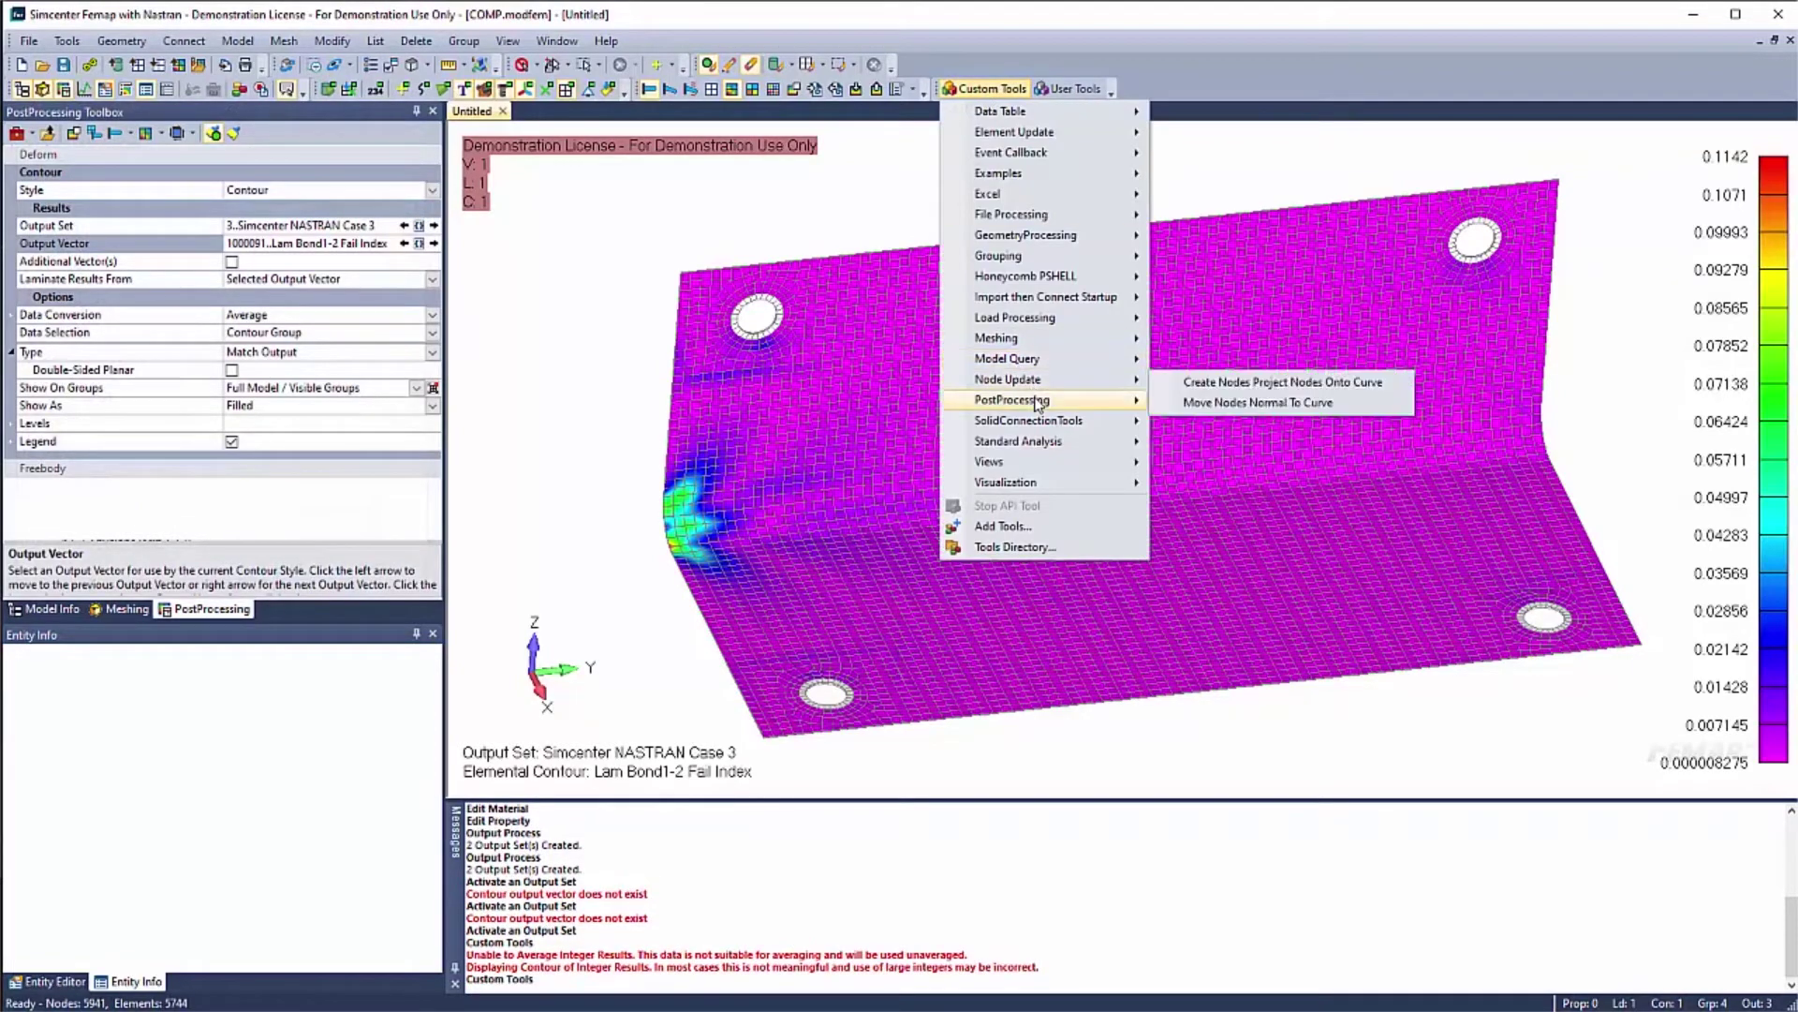
{"action": "mouse_move", "coordinate": [1035, 401]}
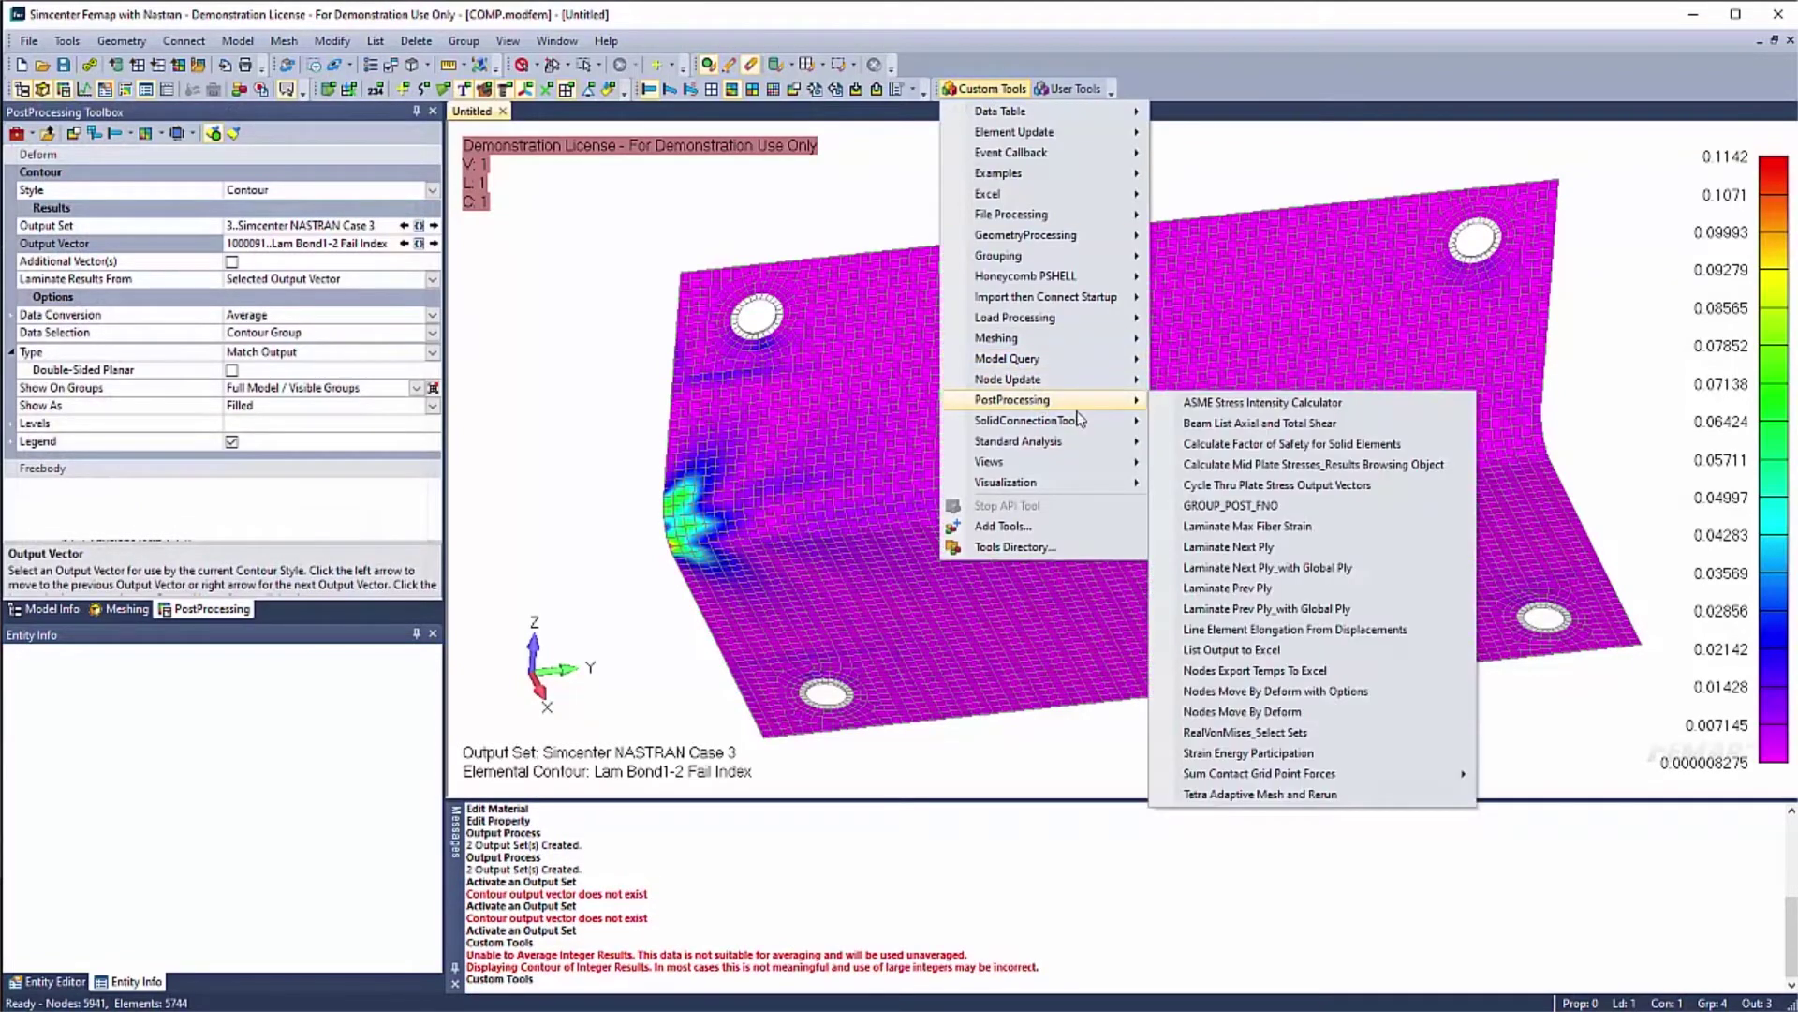
{"action": "left_click", "coordinate": [1257, 548]}
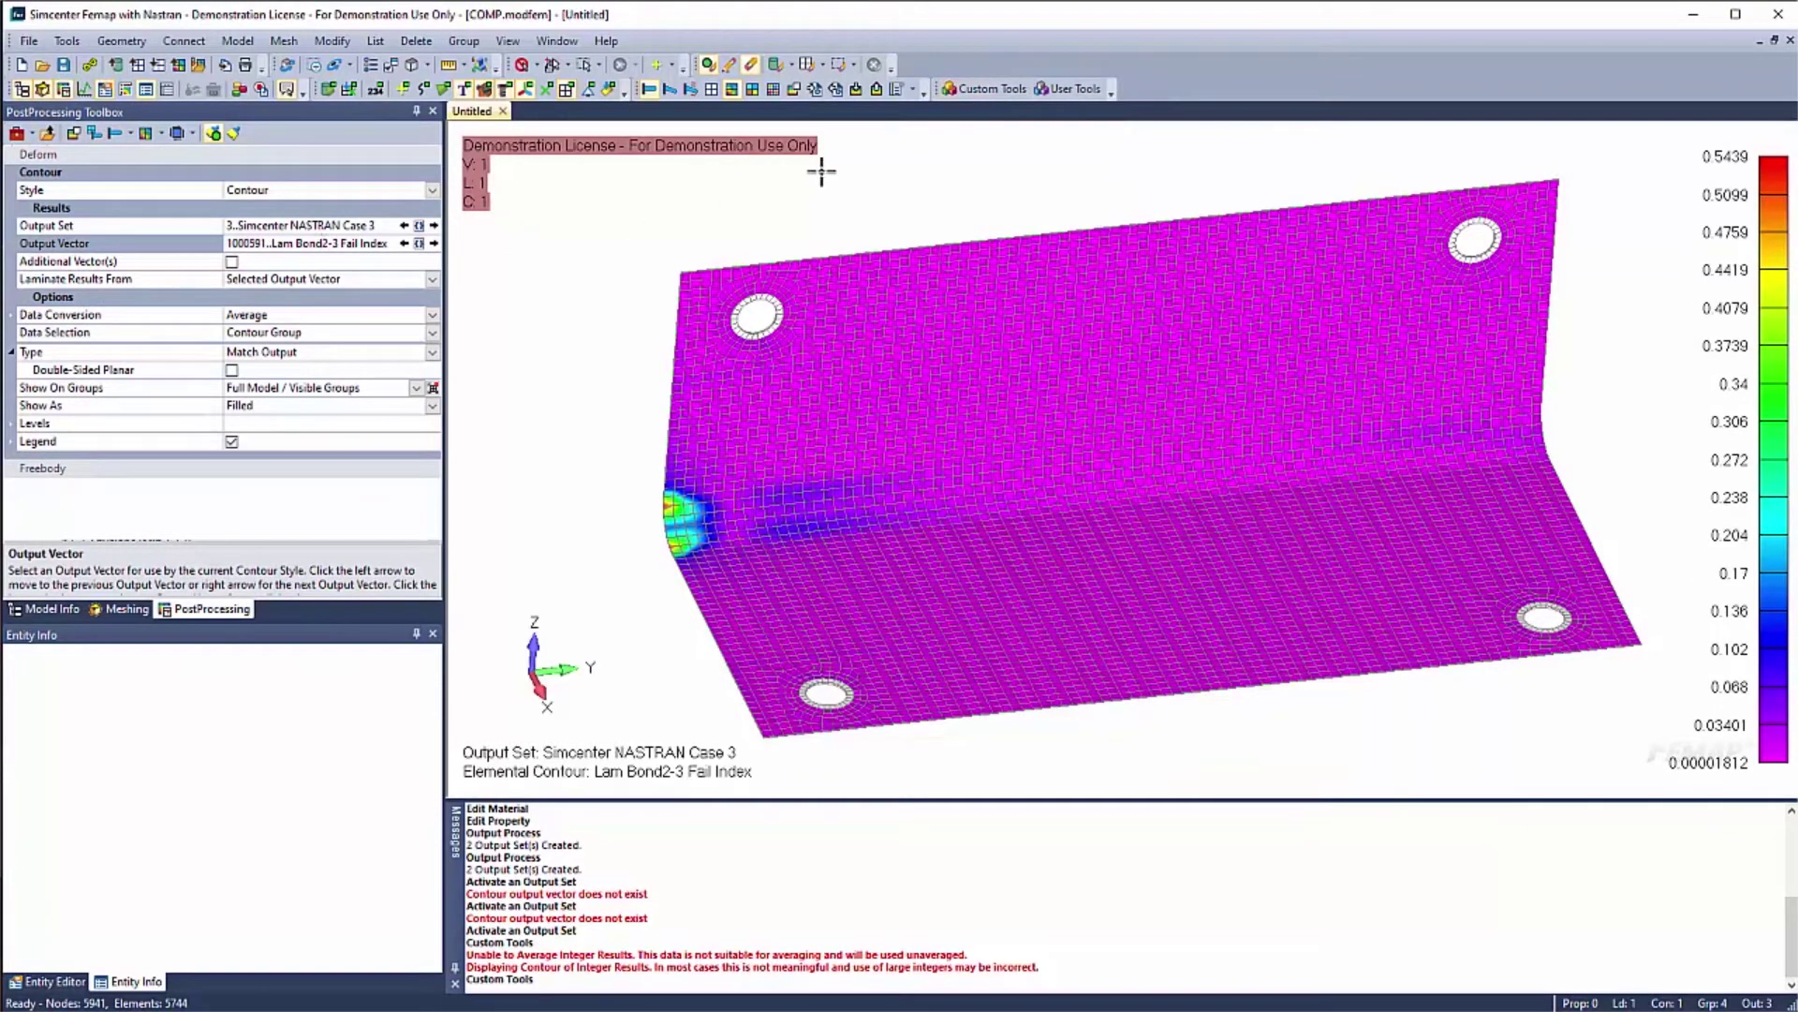
{"action": "left_click", "coordinate": [988, 88]}
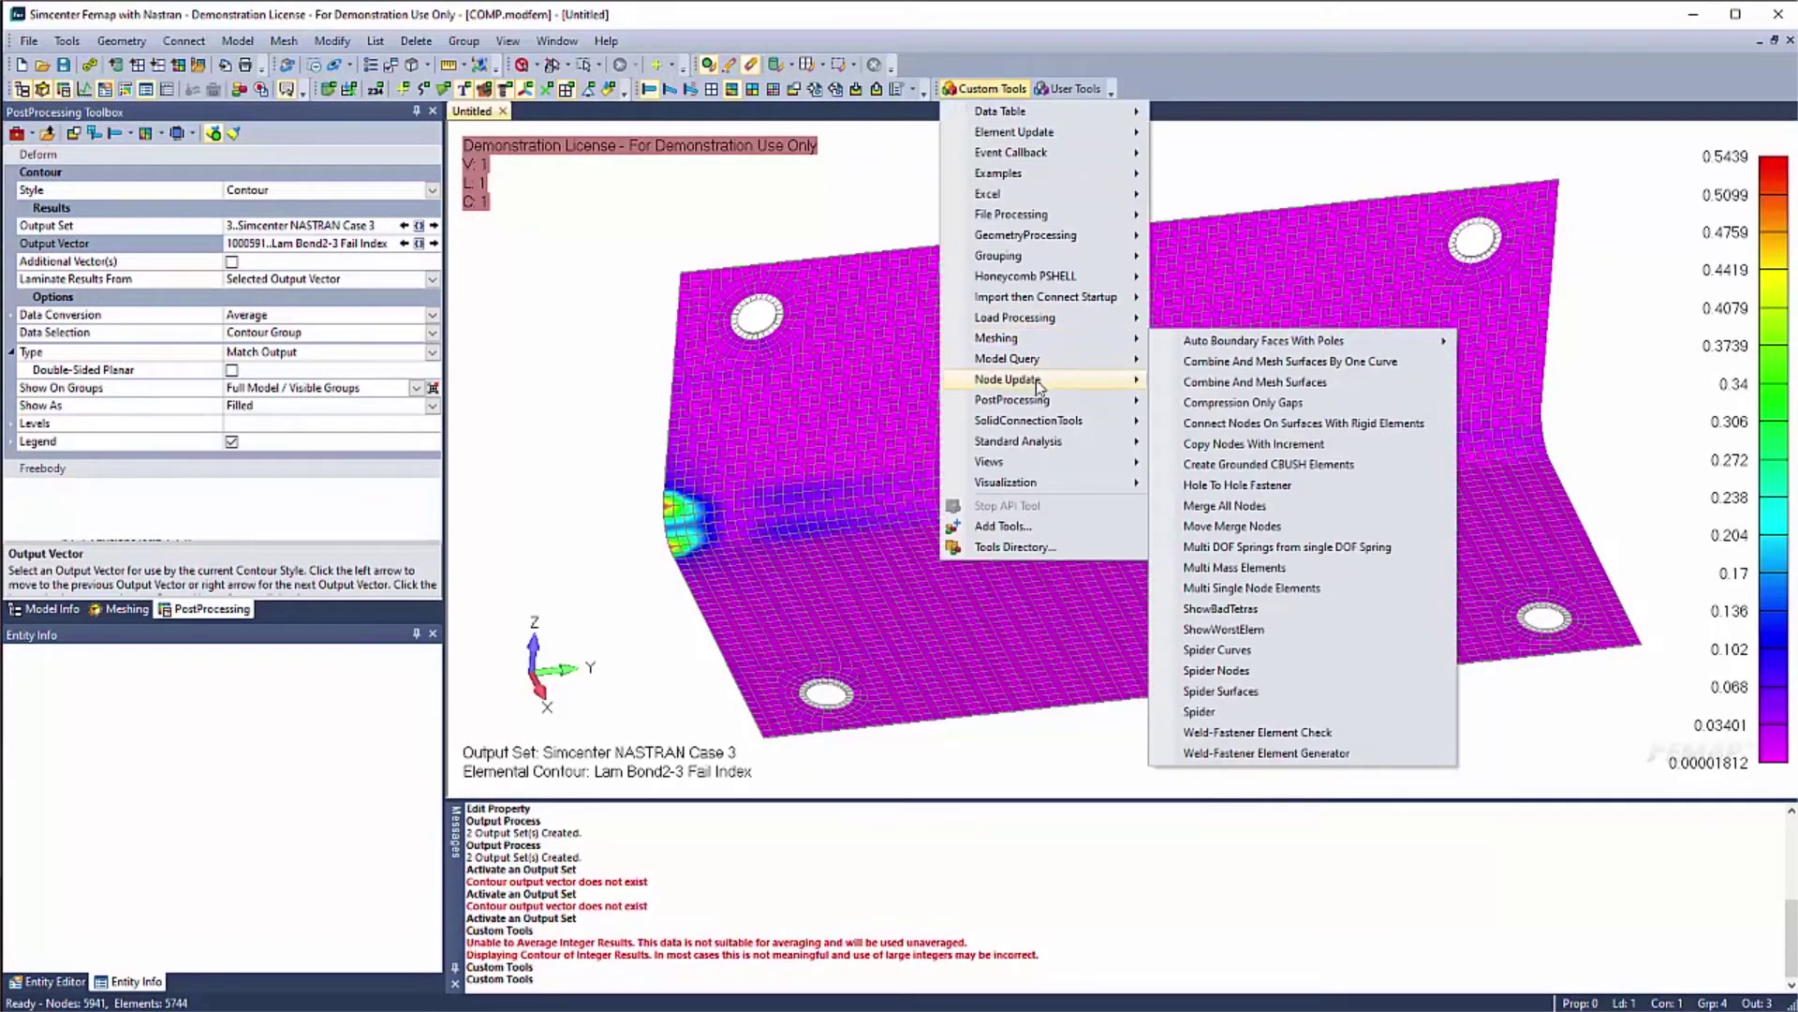
{"action": "mouse_move", "coordinate": [1040, 401]}
{"action": "left_click", "coordinate": [1288, 548]}
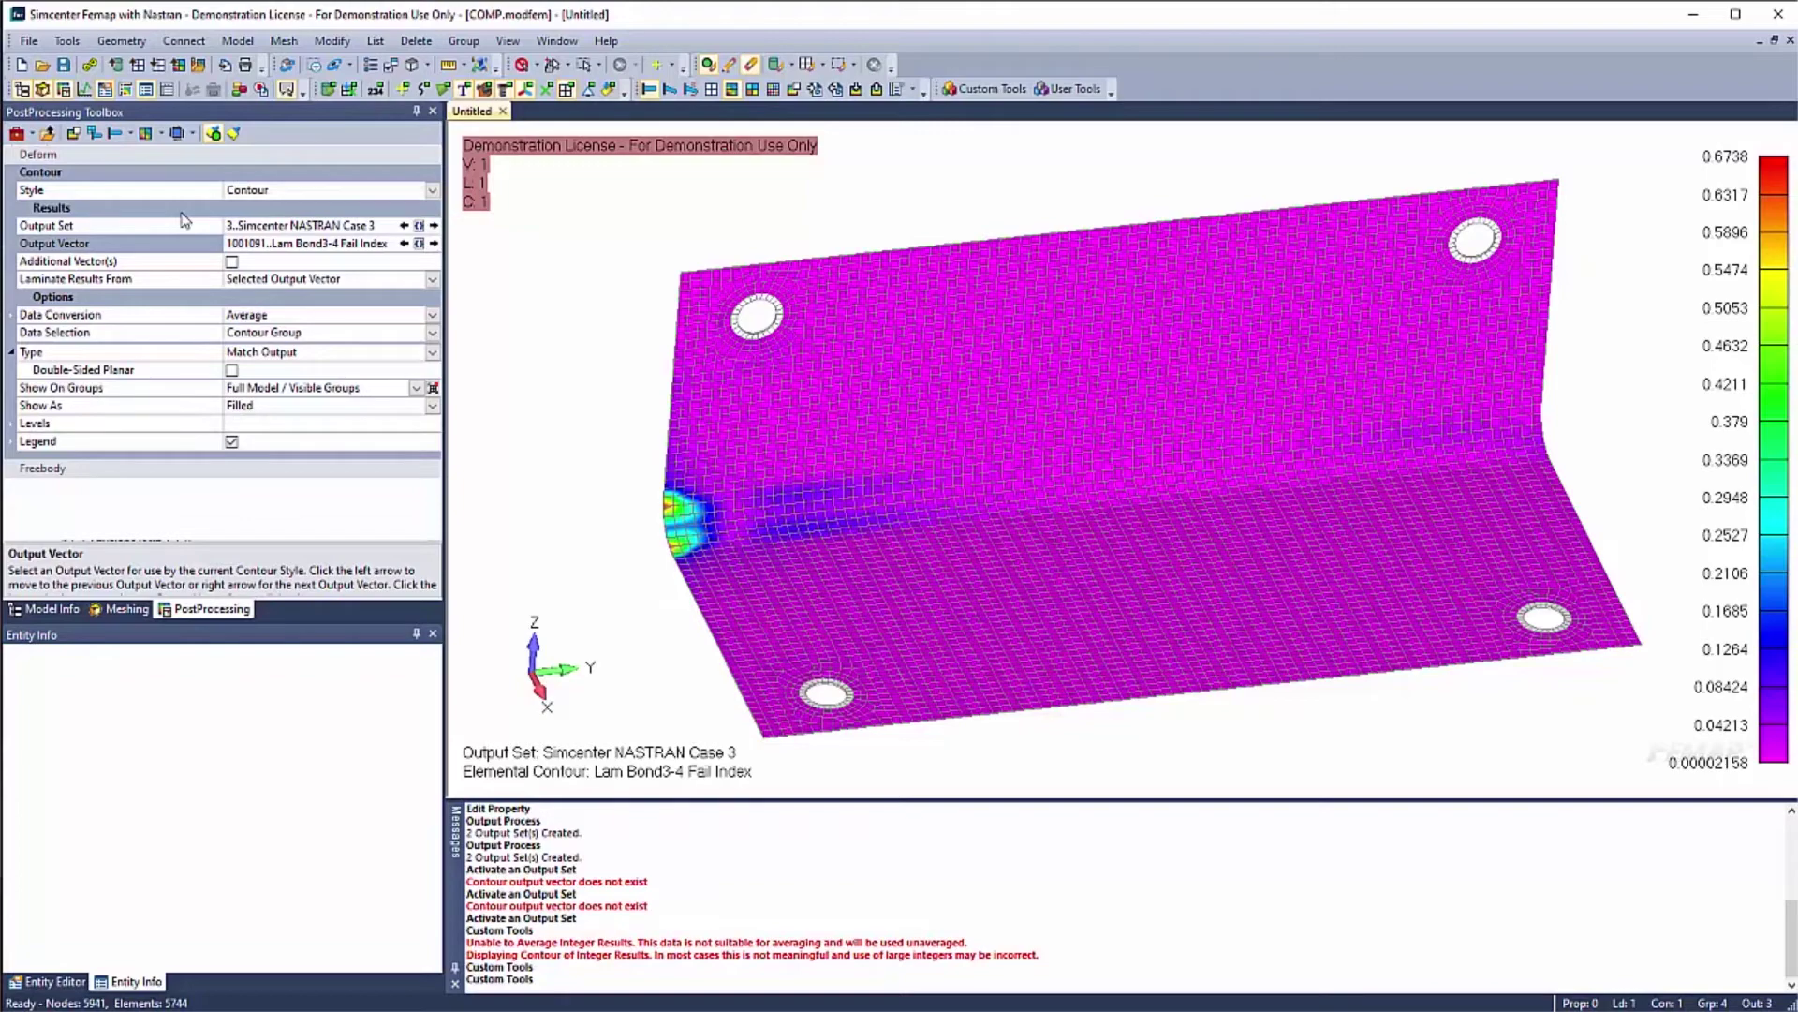
Display Case 1 Total Translation with the contour style set to No Contours
{"action": "left_click", "coordinate": [419, 225]}
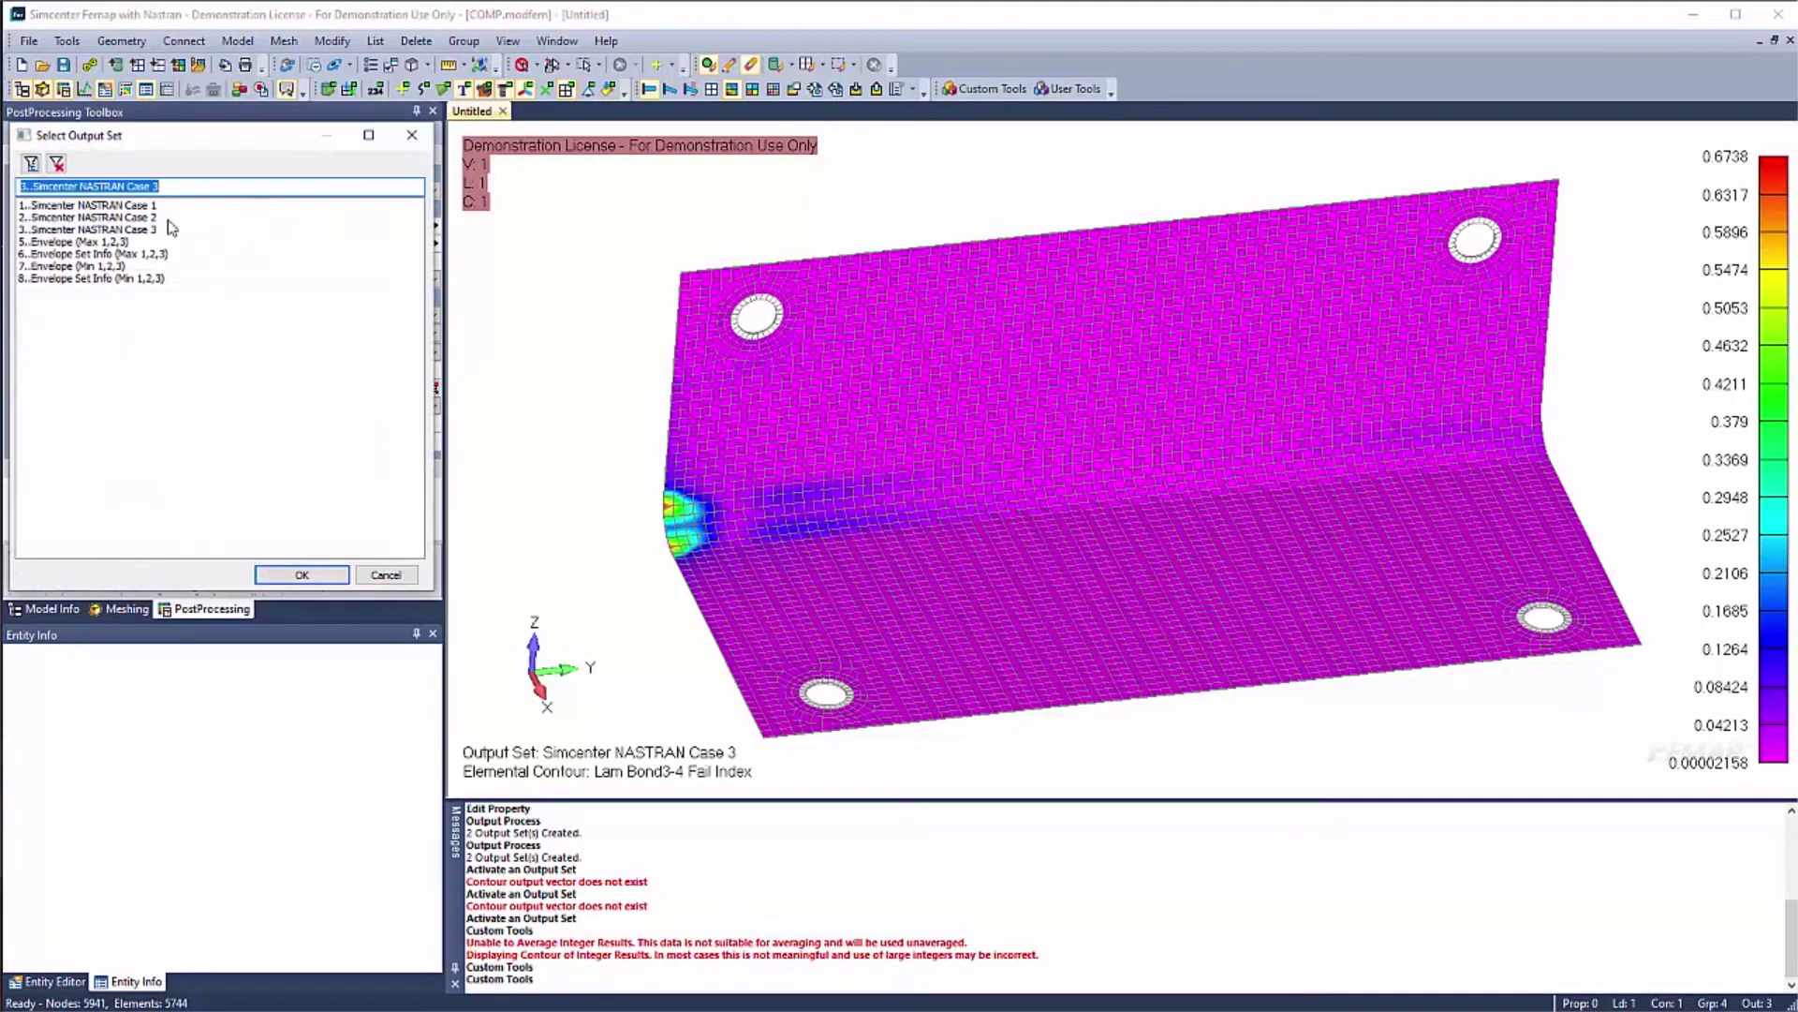
{"action": "double_click", "coordinate": [94, 205]}
{"action": "left_click", "coordinate": [419, 238]}
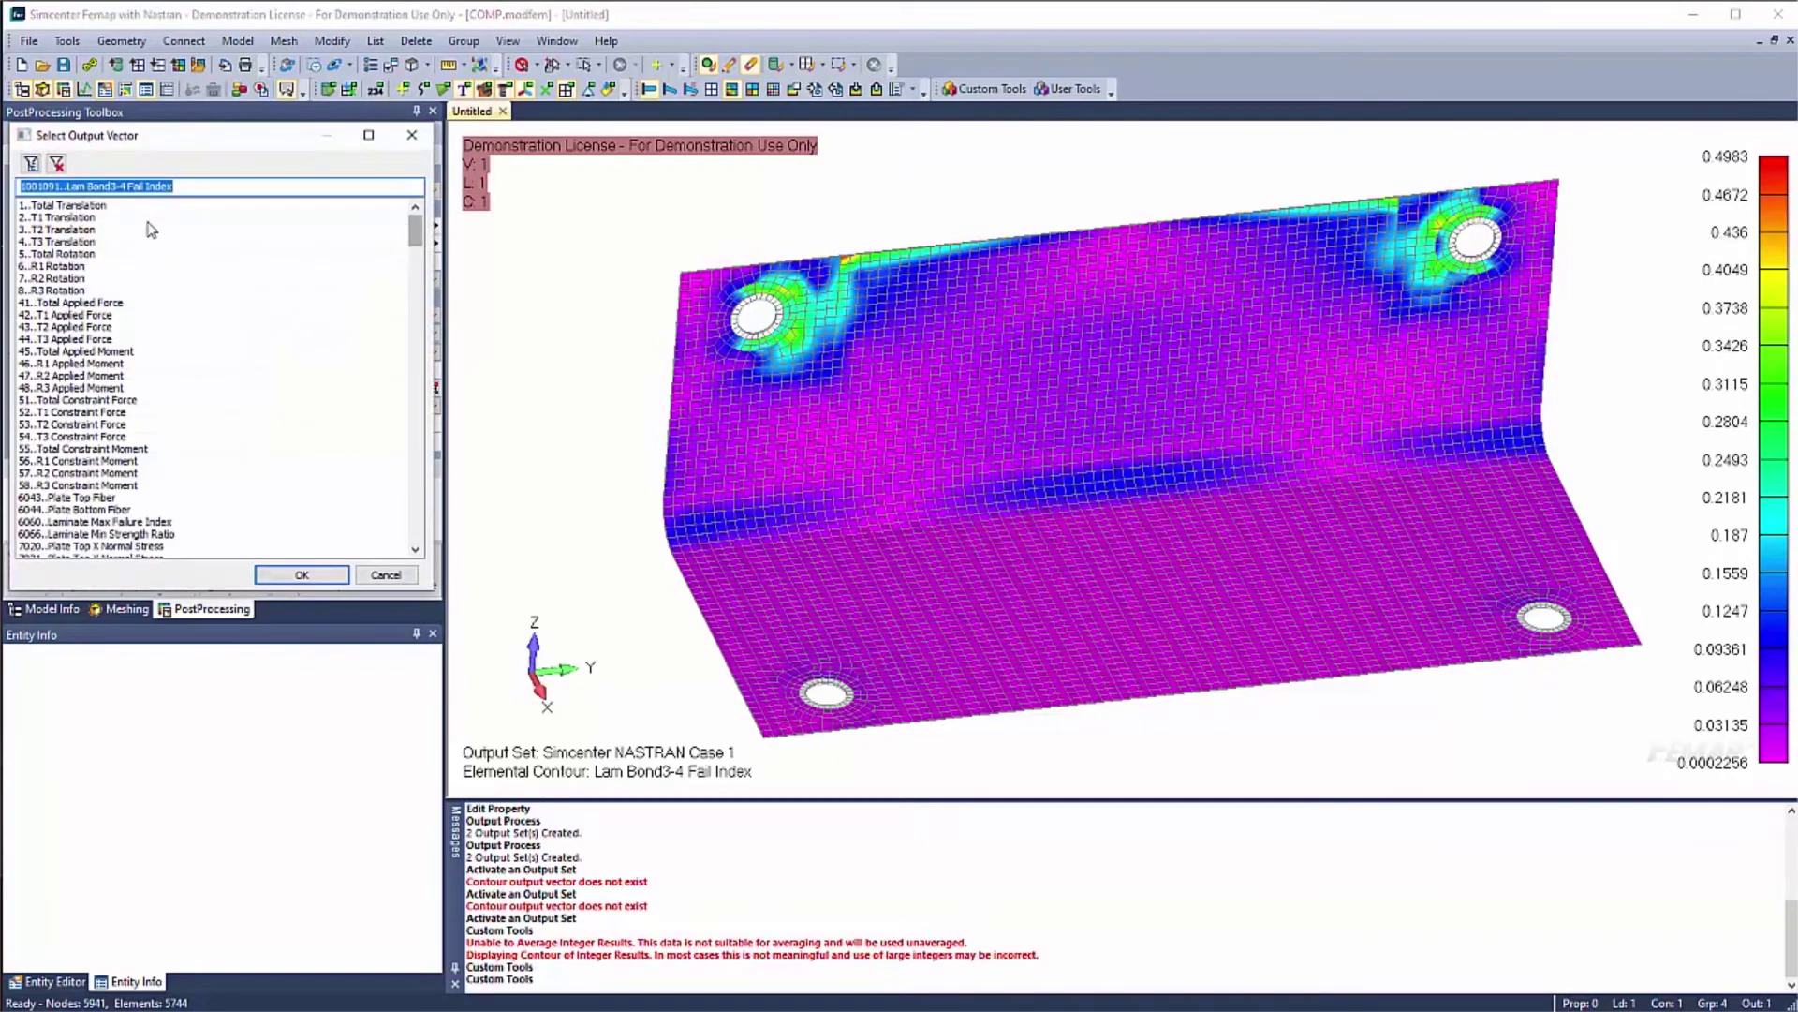
{"action": "double_click", "coordinate": [85, 207]}
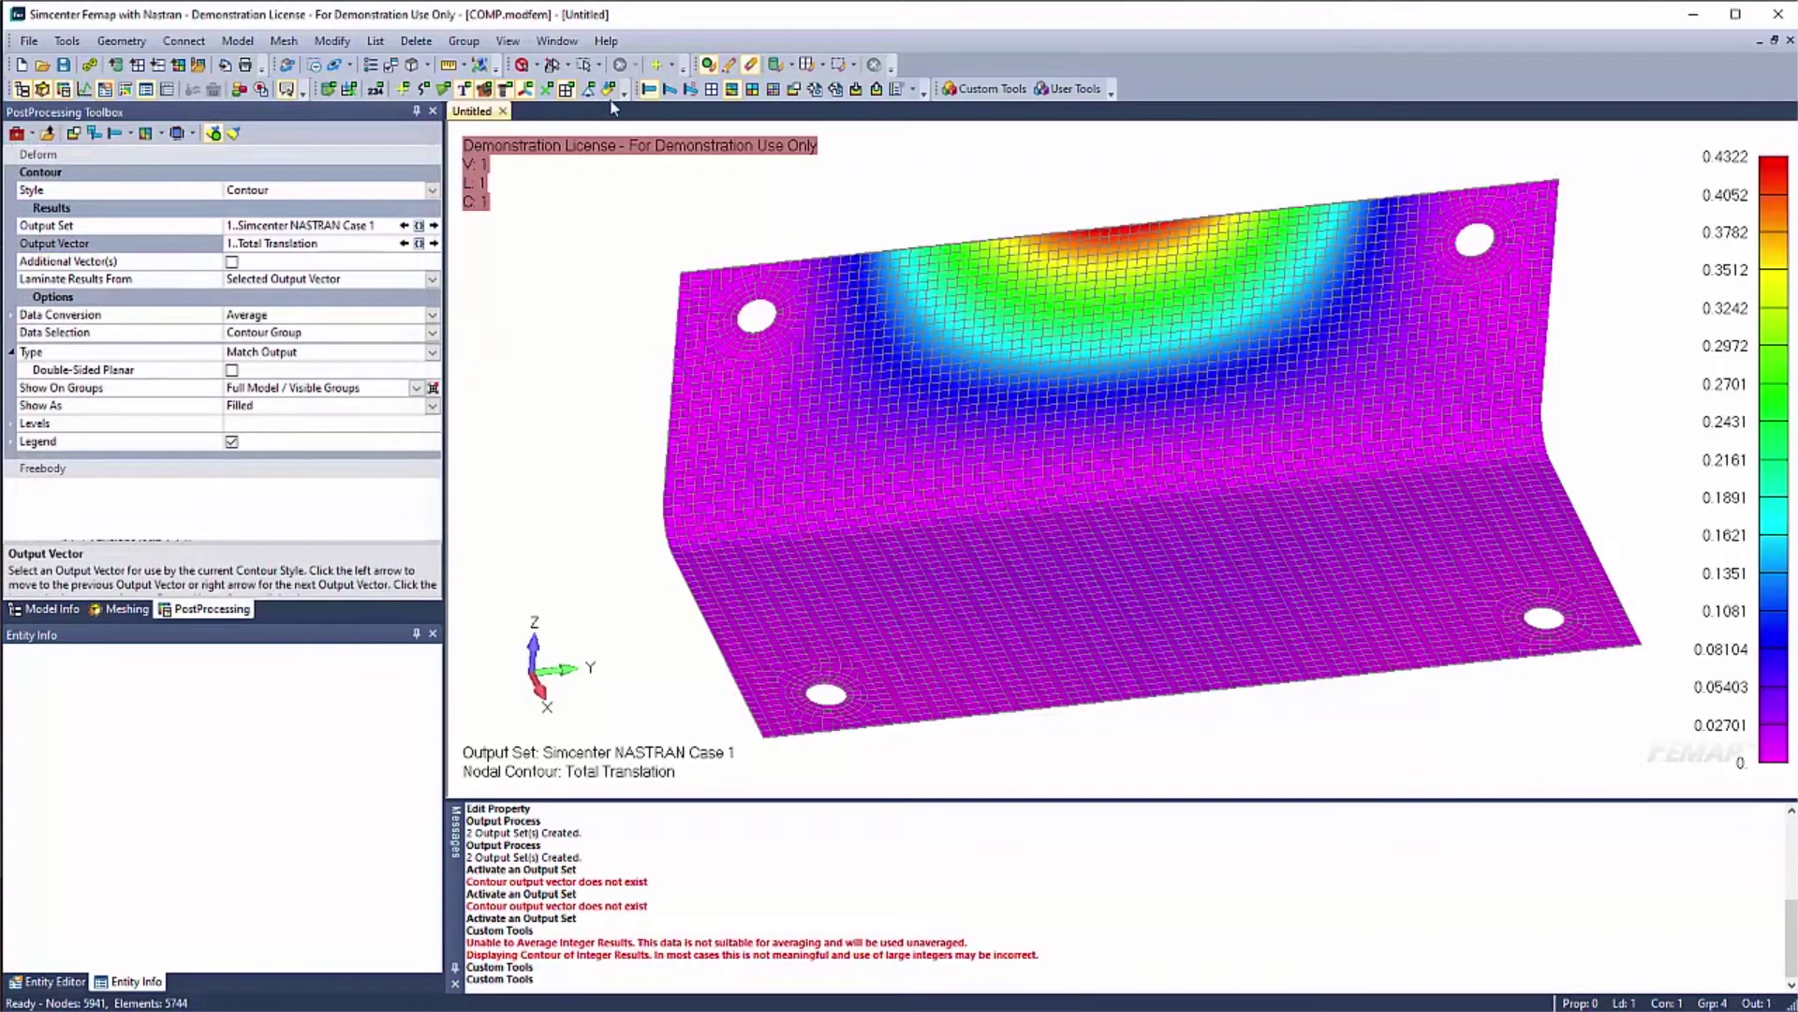
{"action": "left_click", "coordinate": [712, 90]}
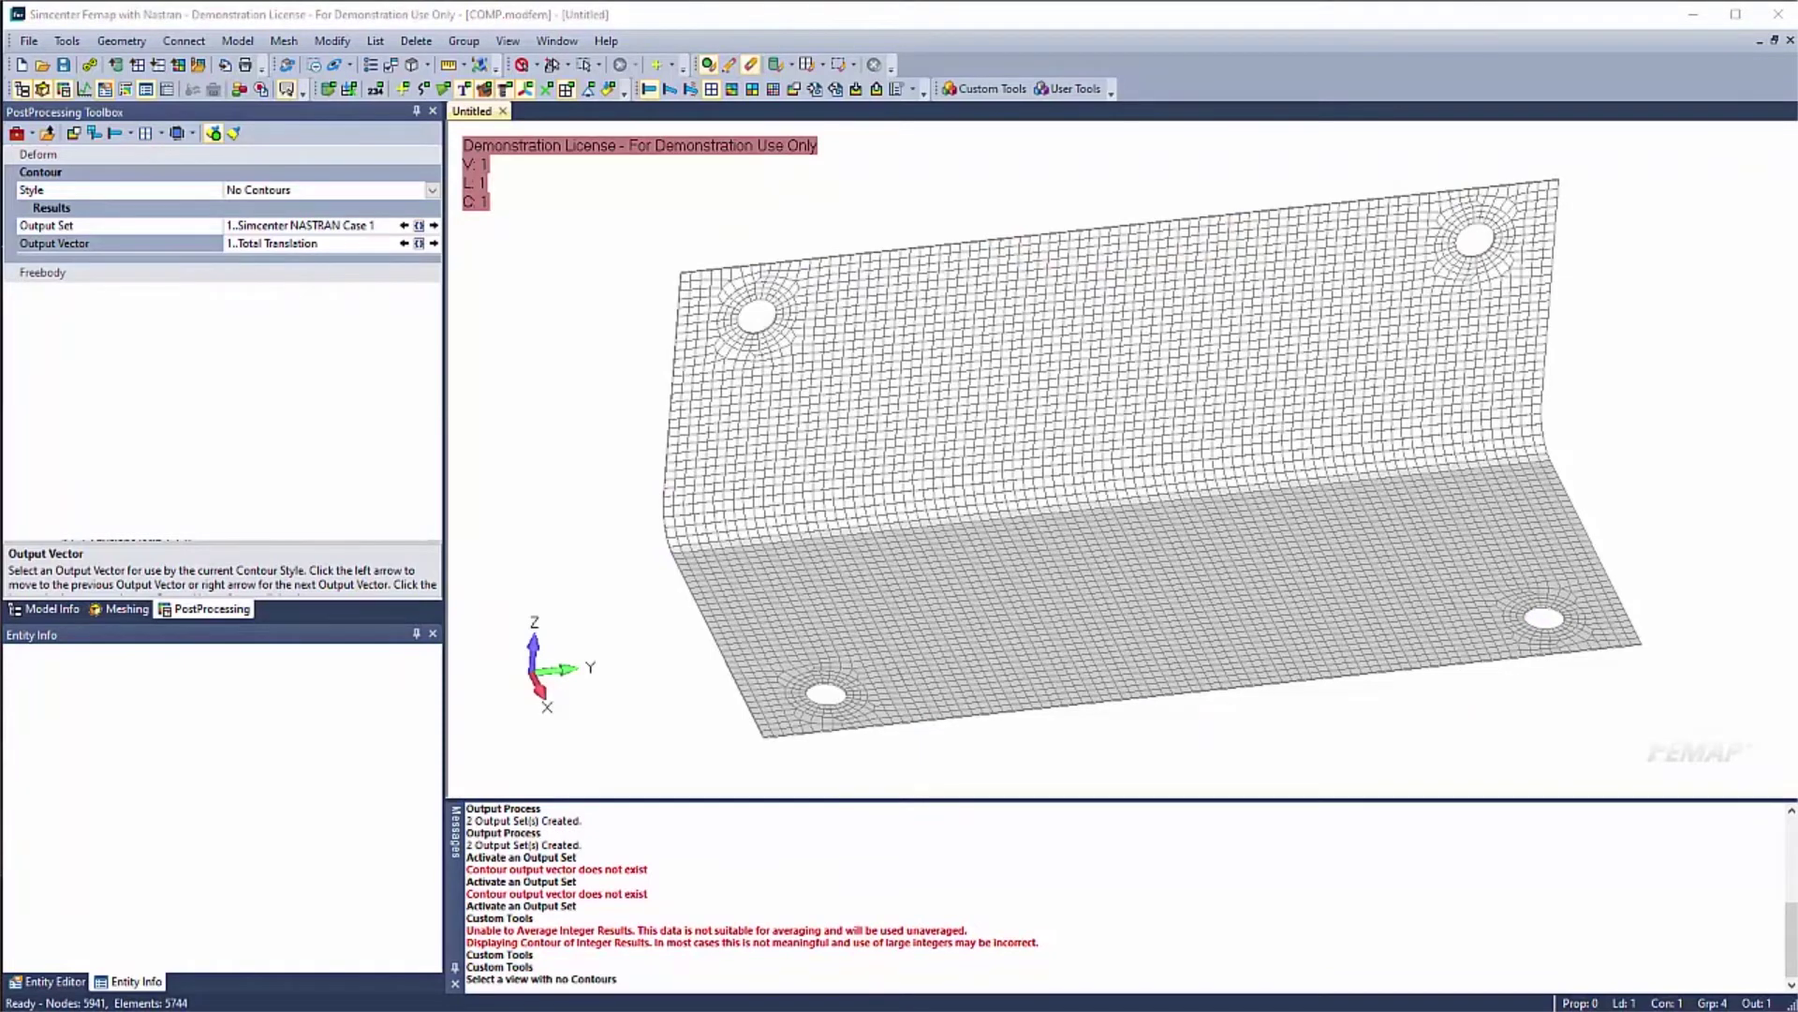
Activate the Envelope (Min 1,2,3) output set from the model tree
{"action": "left_click", "coordinate": [44, 609]}
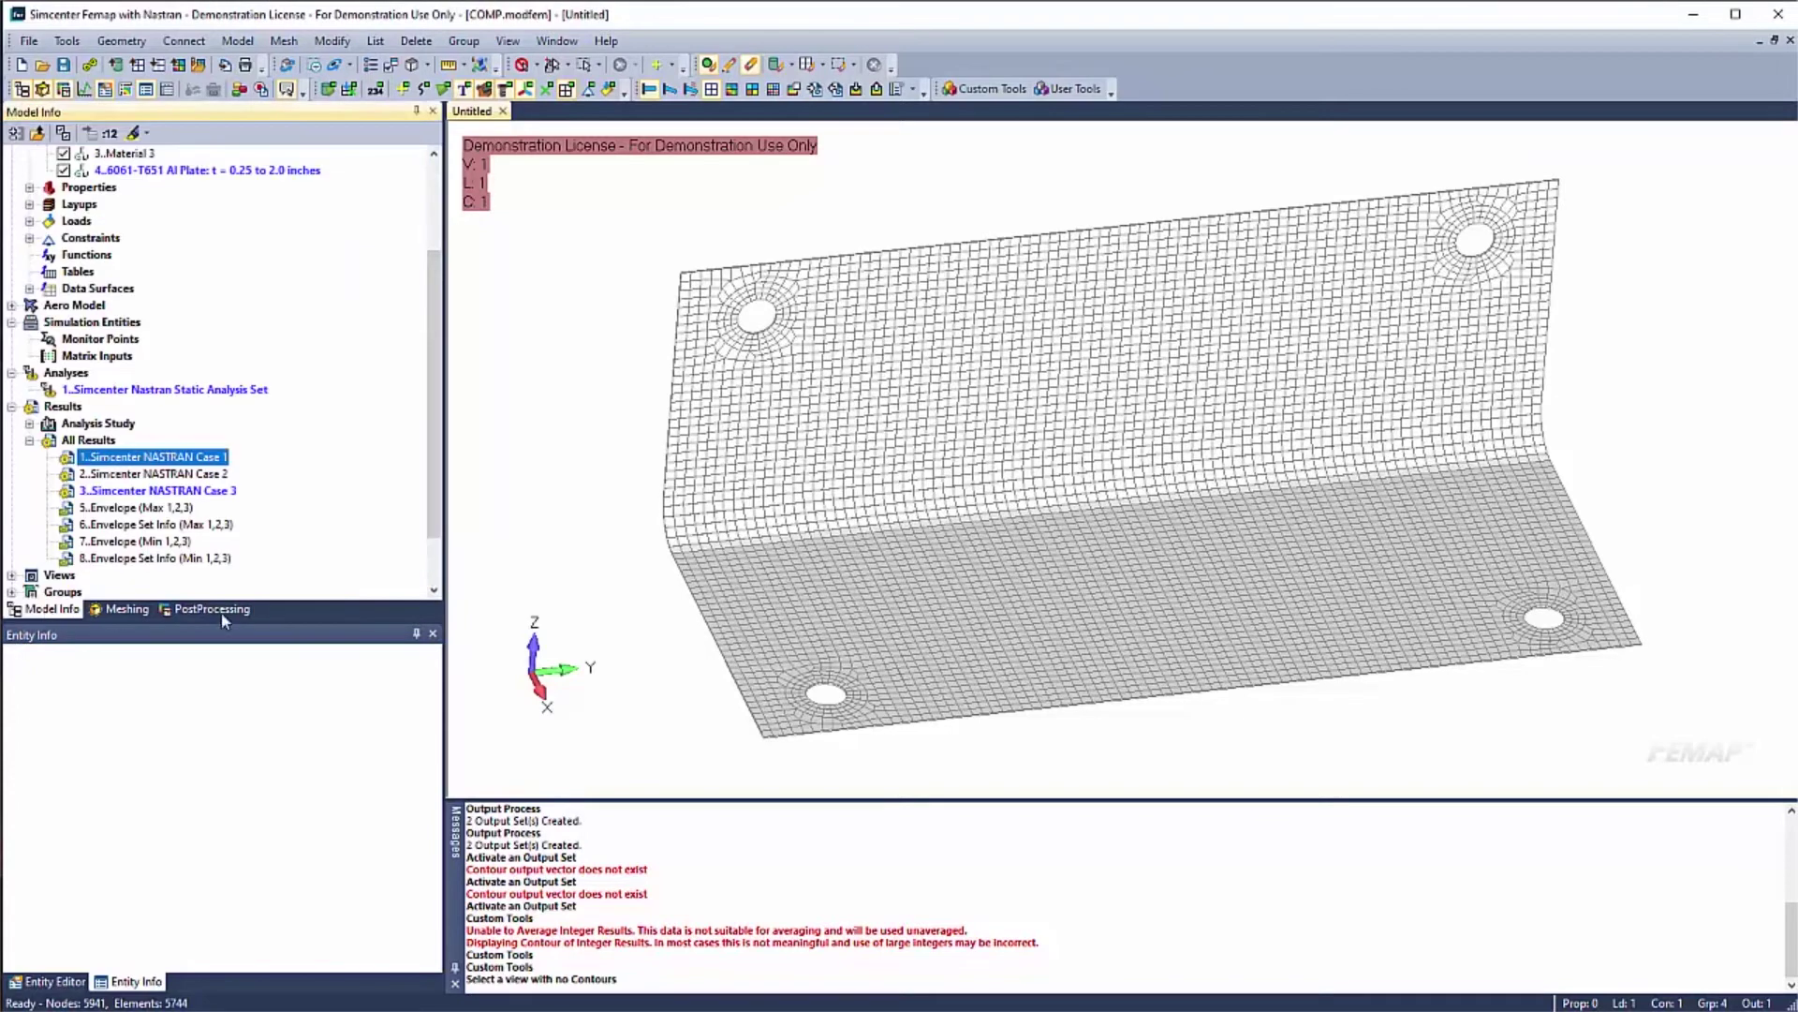
{"action": "left_click", "coordinate": [148, 541]}
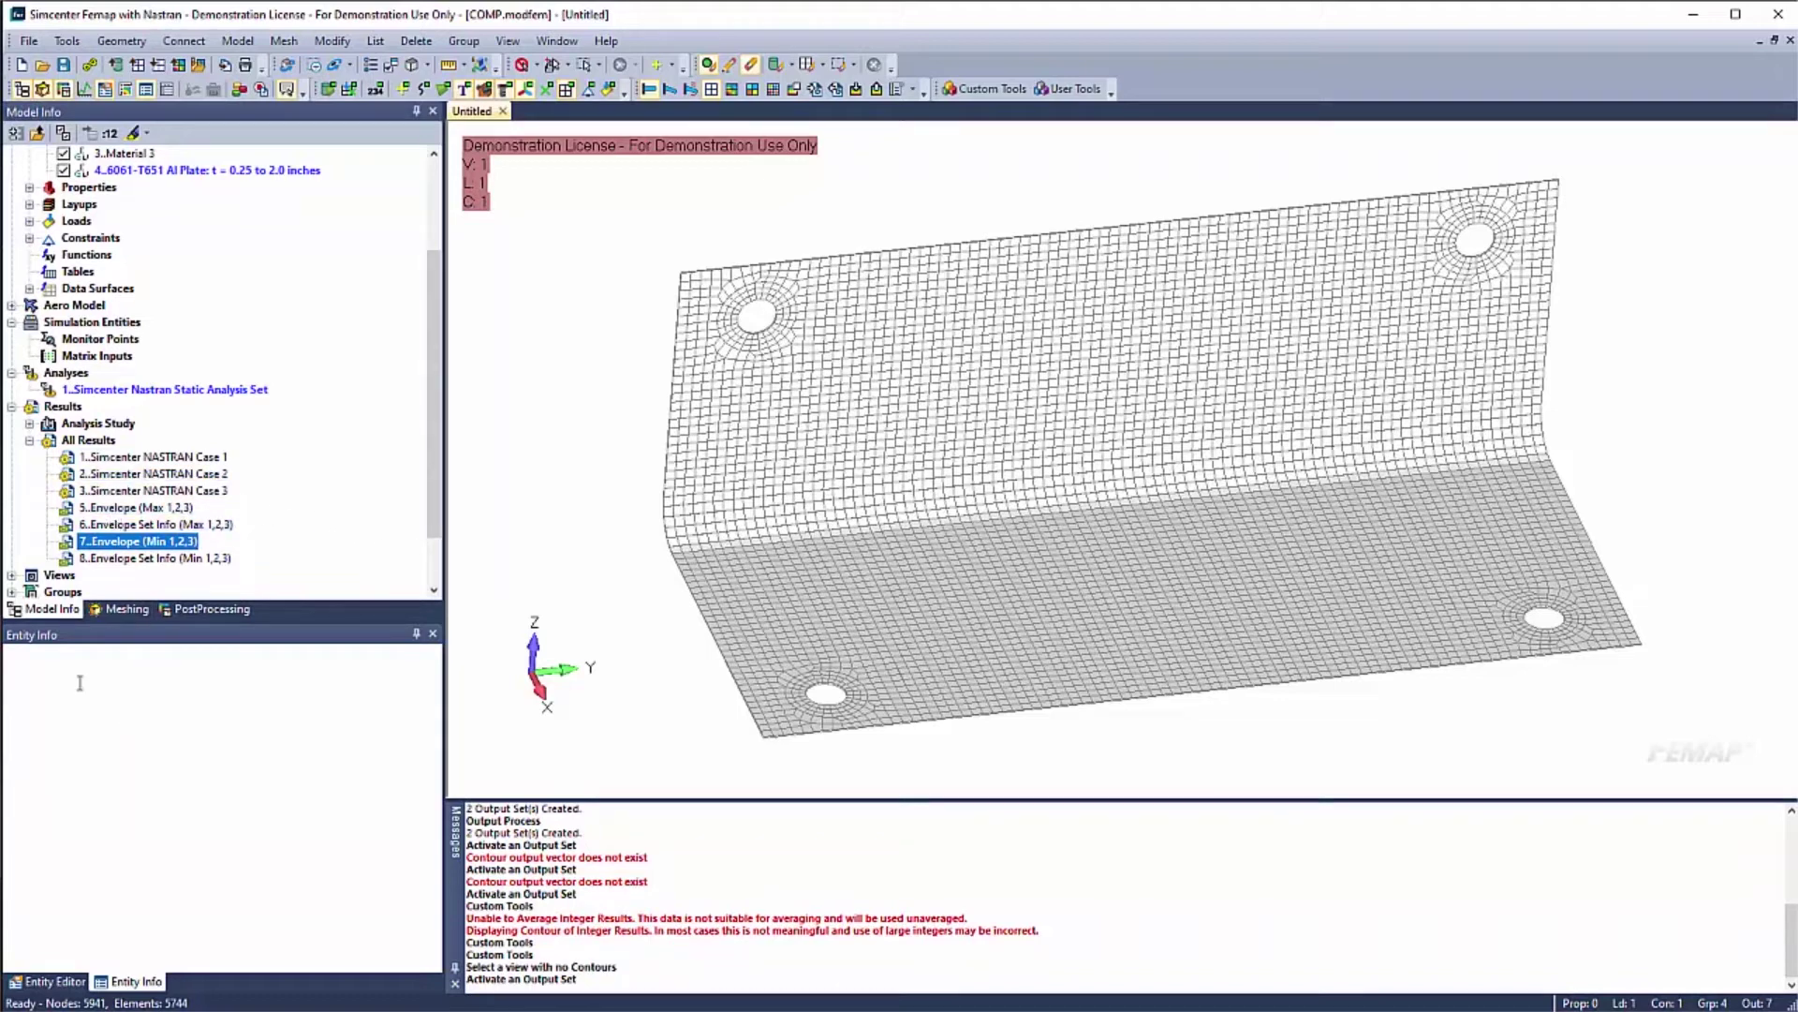
{"action": "left_click", "coordinate": [131, 611]}
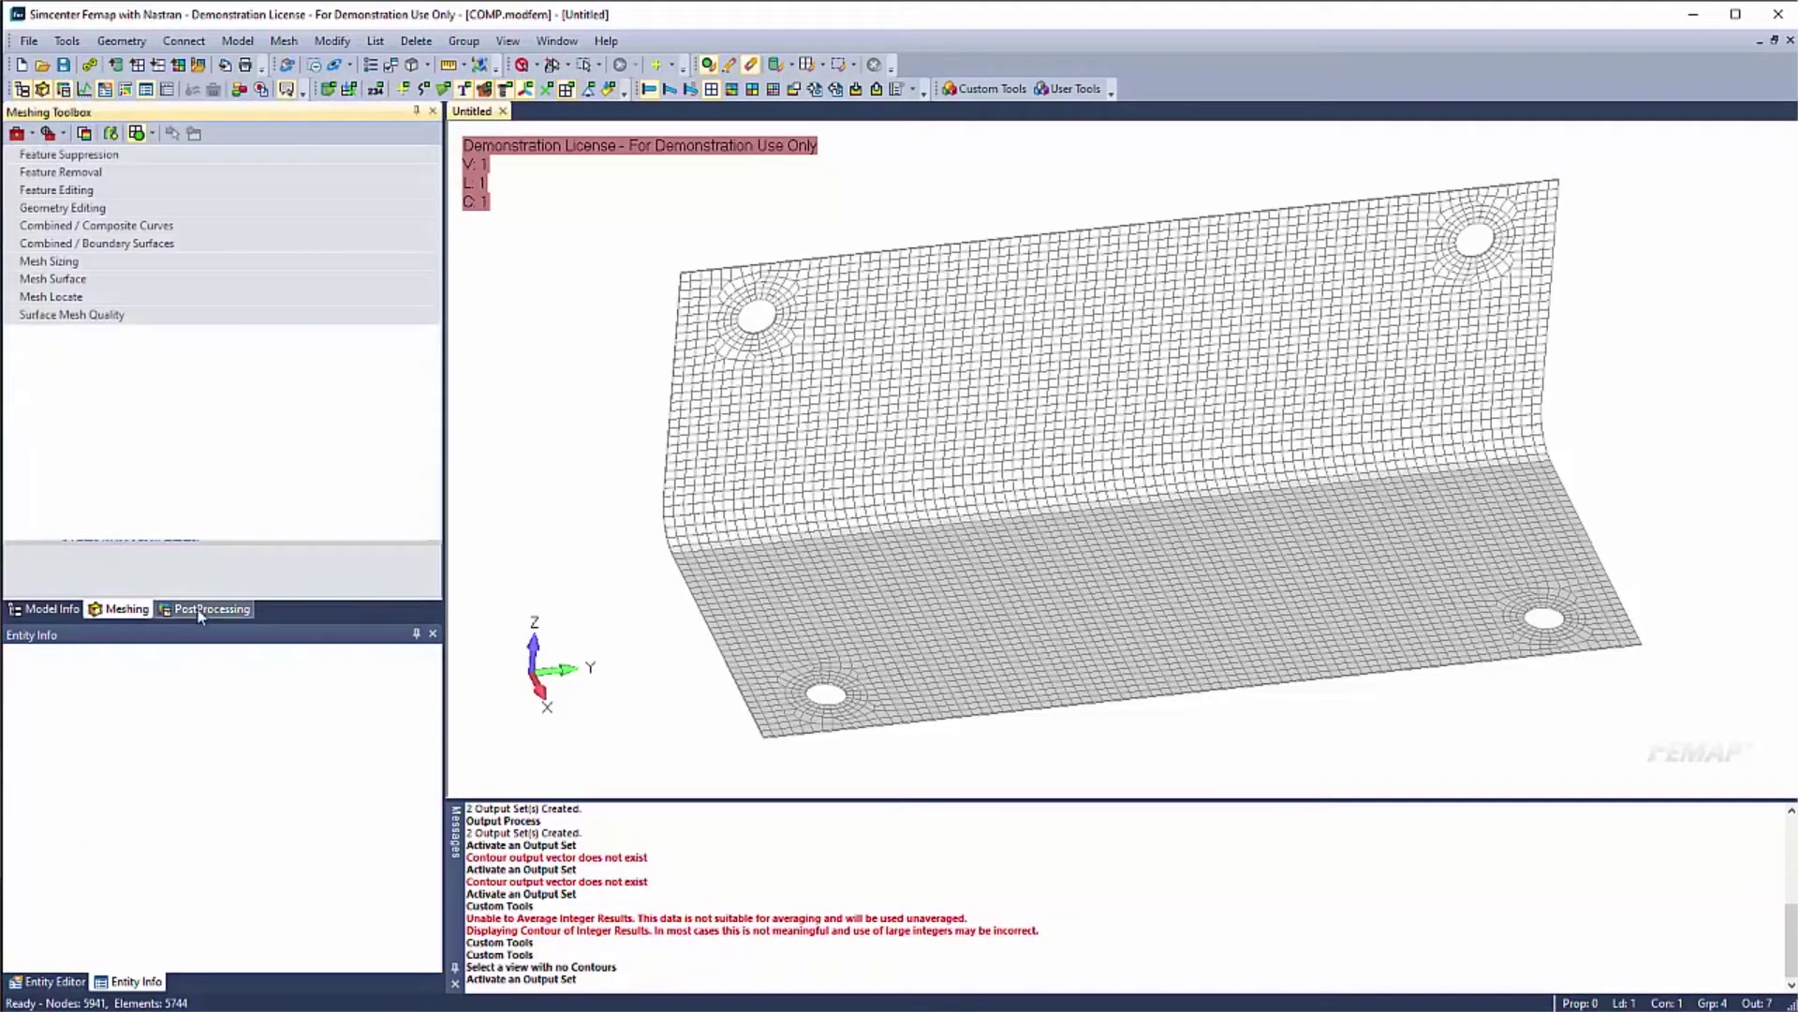
Open the Model > Output > Process dialog and cancel it without changes
{"action": "left_click", "coordinate": [237, 40]}
{"action": "mouse_move", "coordinate": [271, 356]}
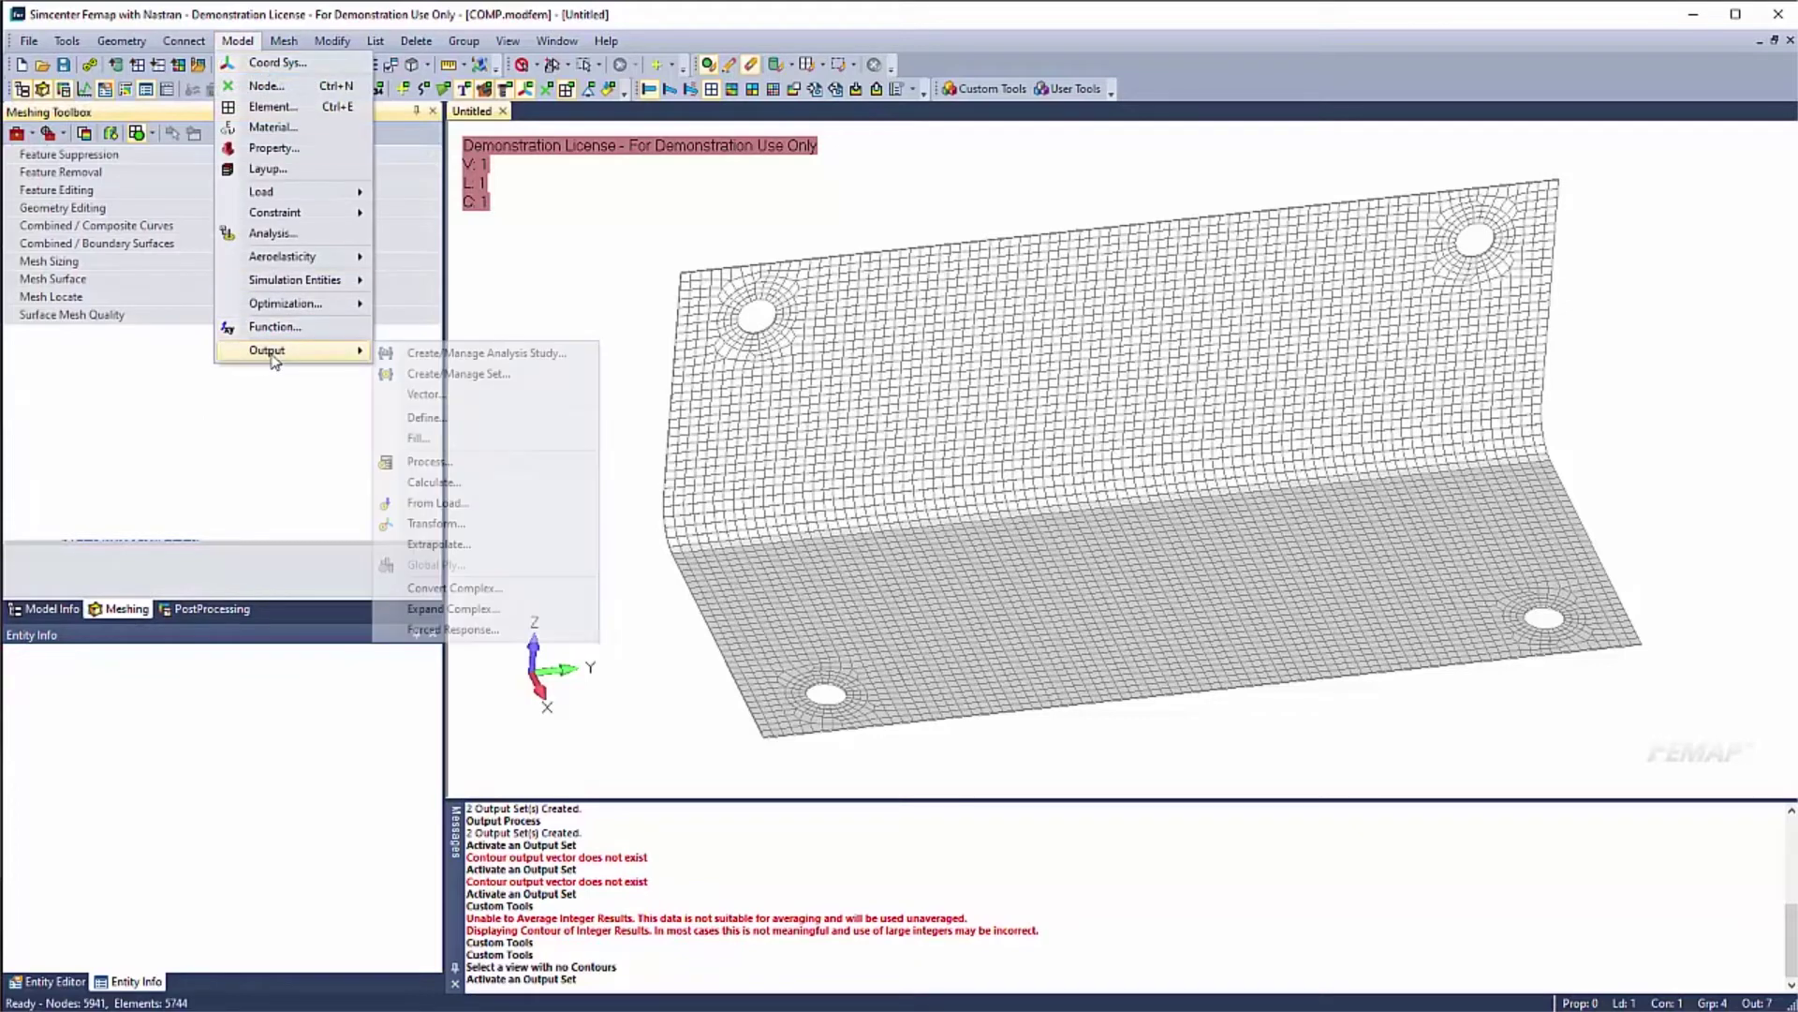
{"action": "left_click", "coordinate": [441, 461]}
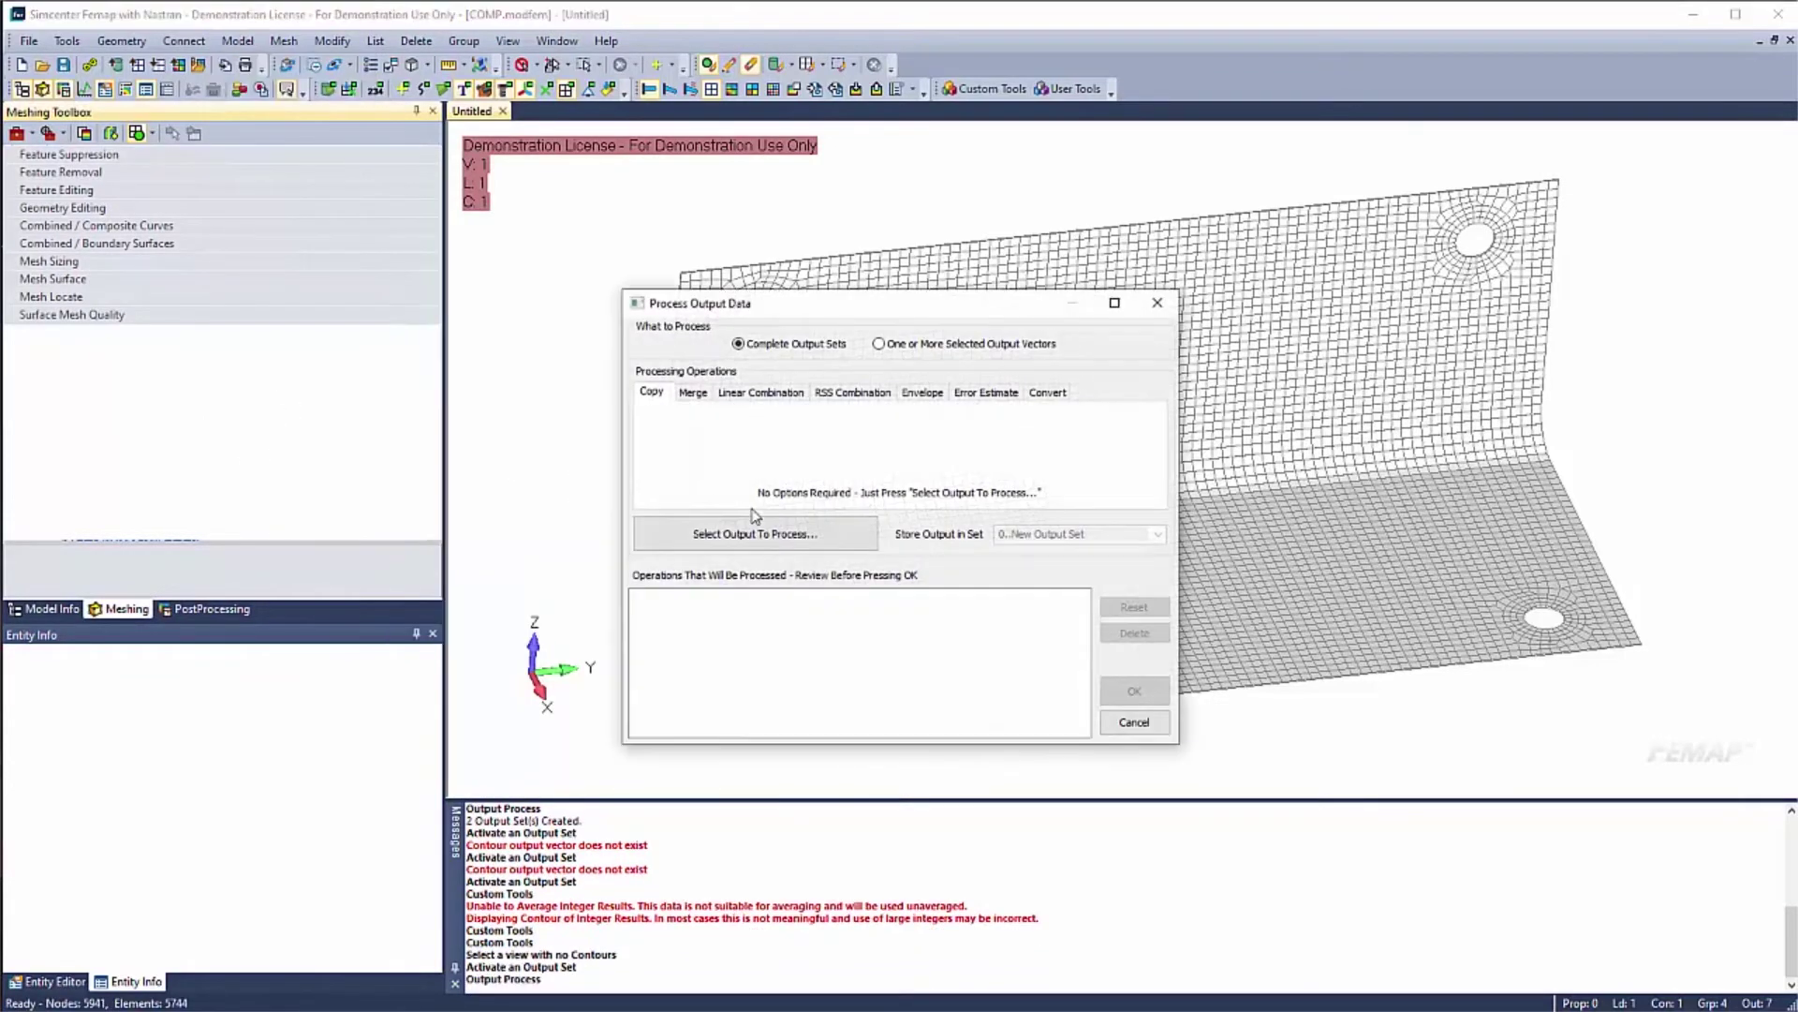
{"action": "left_click", "coordinate": [1133, 721]}
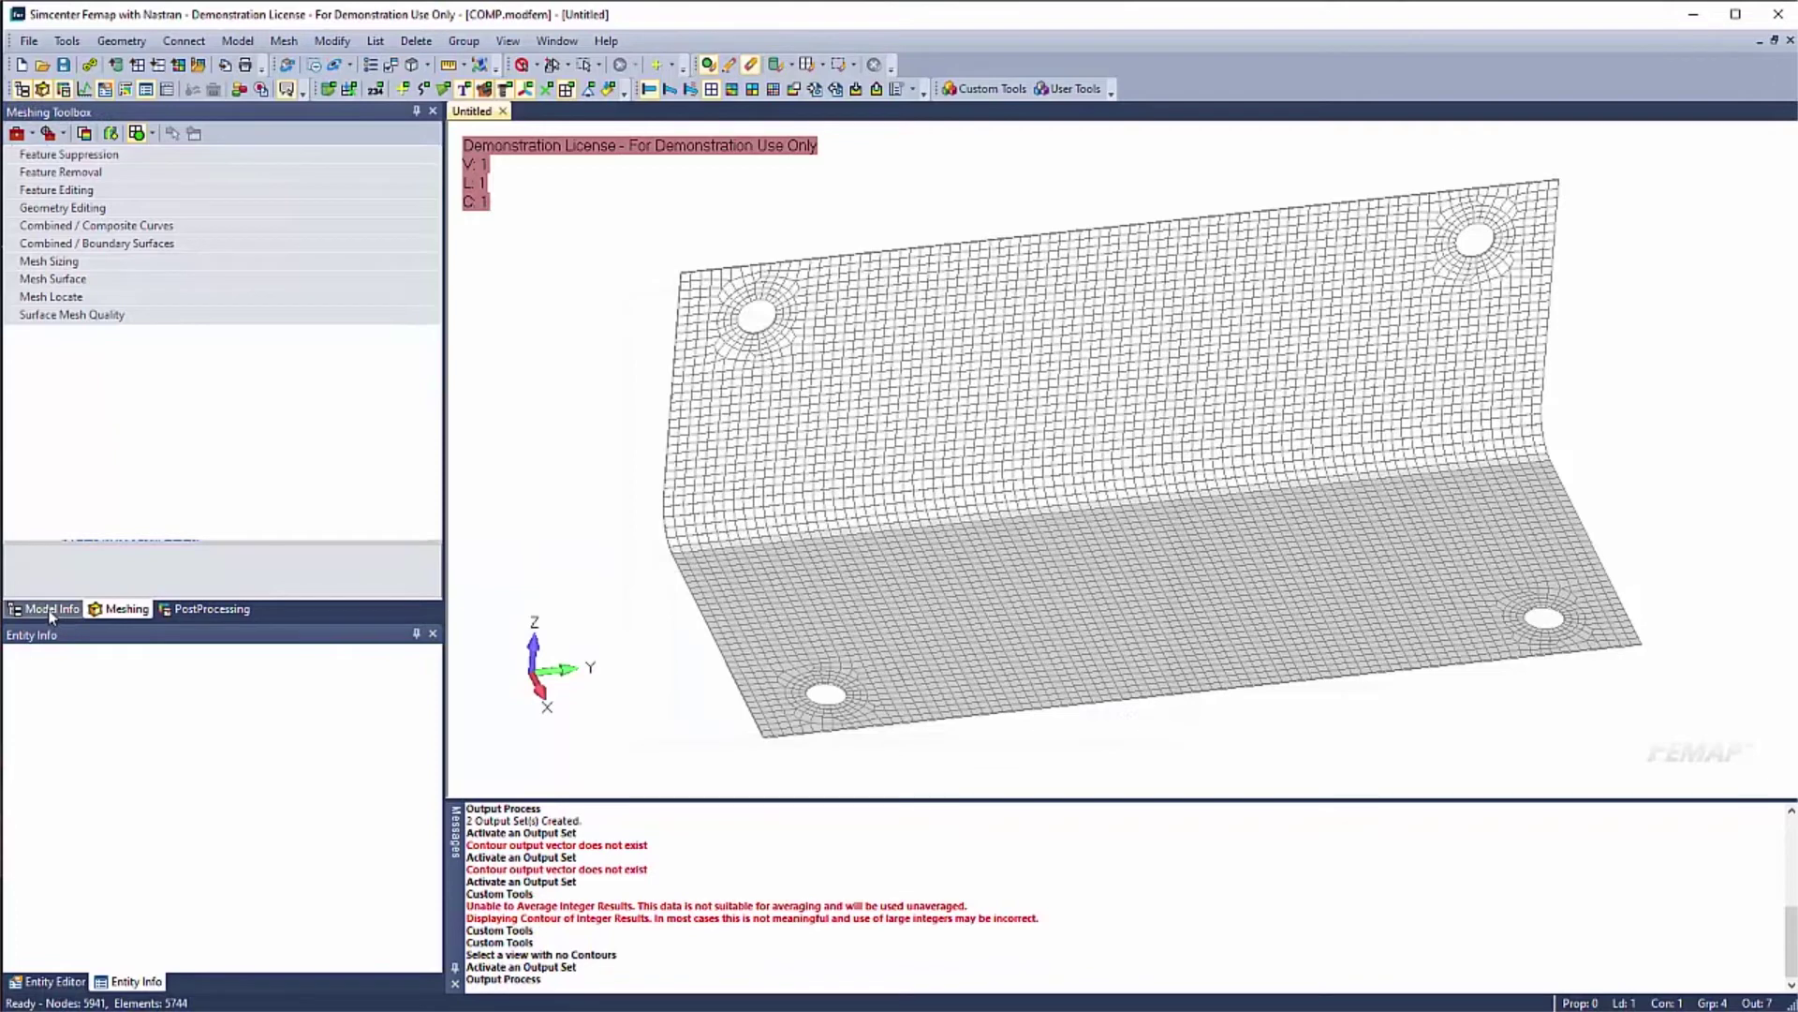
{"action": "left_click", "coordinate": [47, 609]}
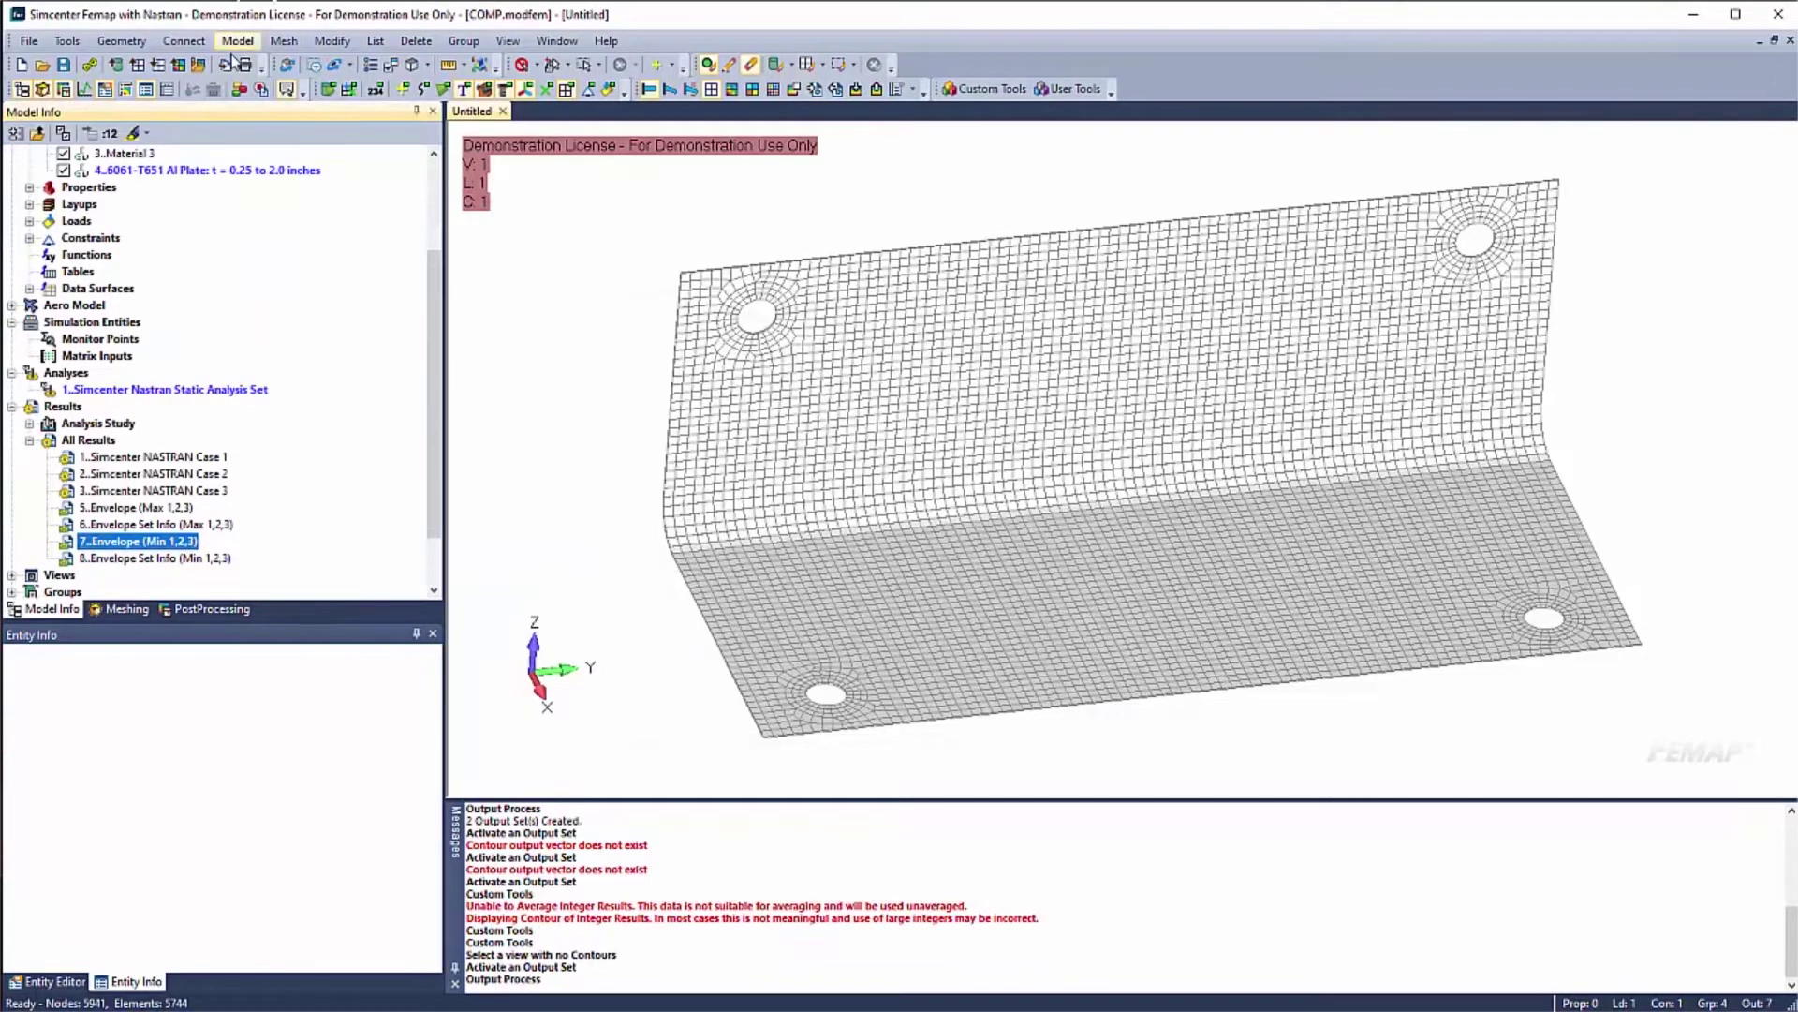
Create elemental output vector 24000000 titled 'TSAI WU SF 1' in Envelope (Min 1,2,3)
{"action": "left_click", "coordinate": [242, 41]}
{"action": "mouse_move", "coordinate": [285, 352]}
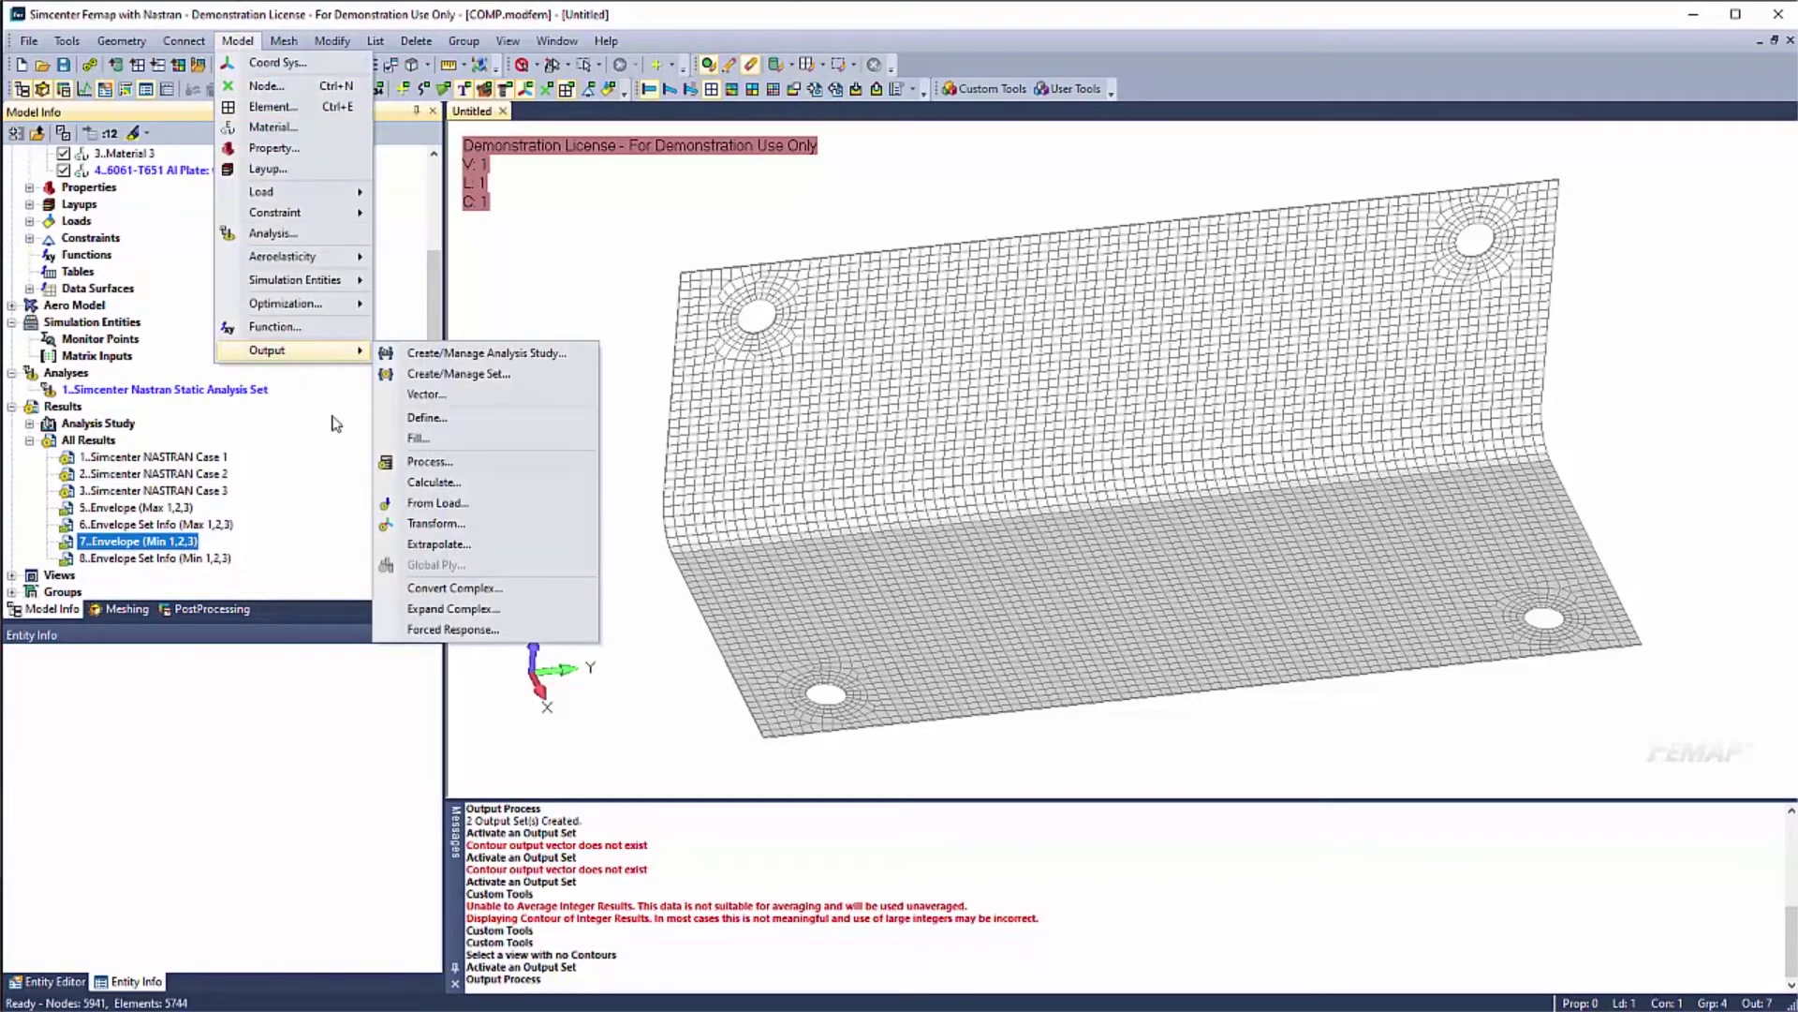
{"action": "left_click", "coordinate": [433, 394]}
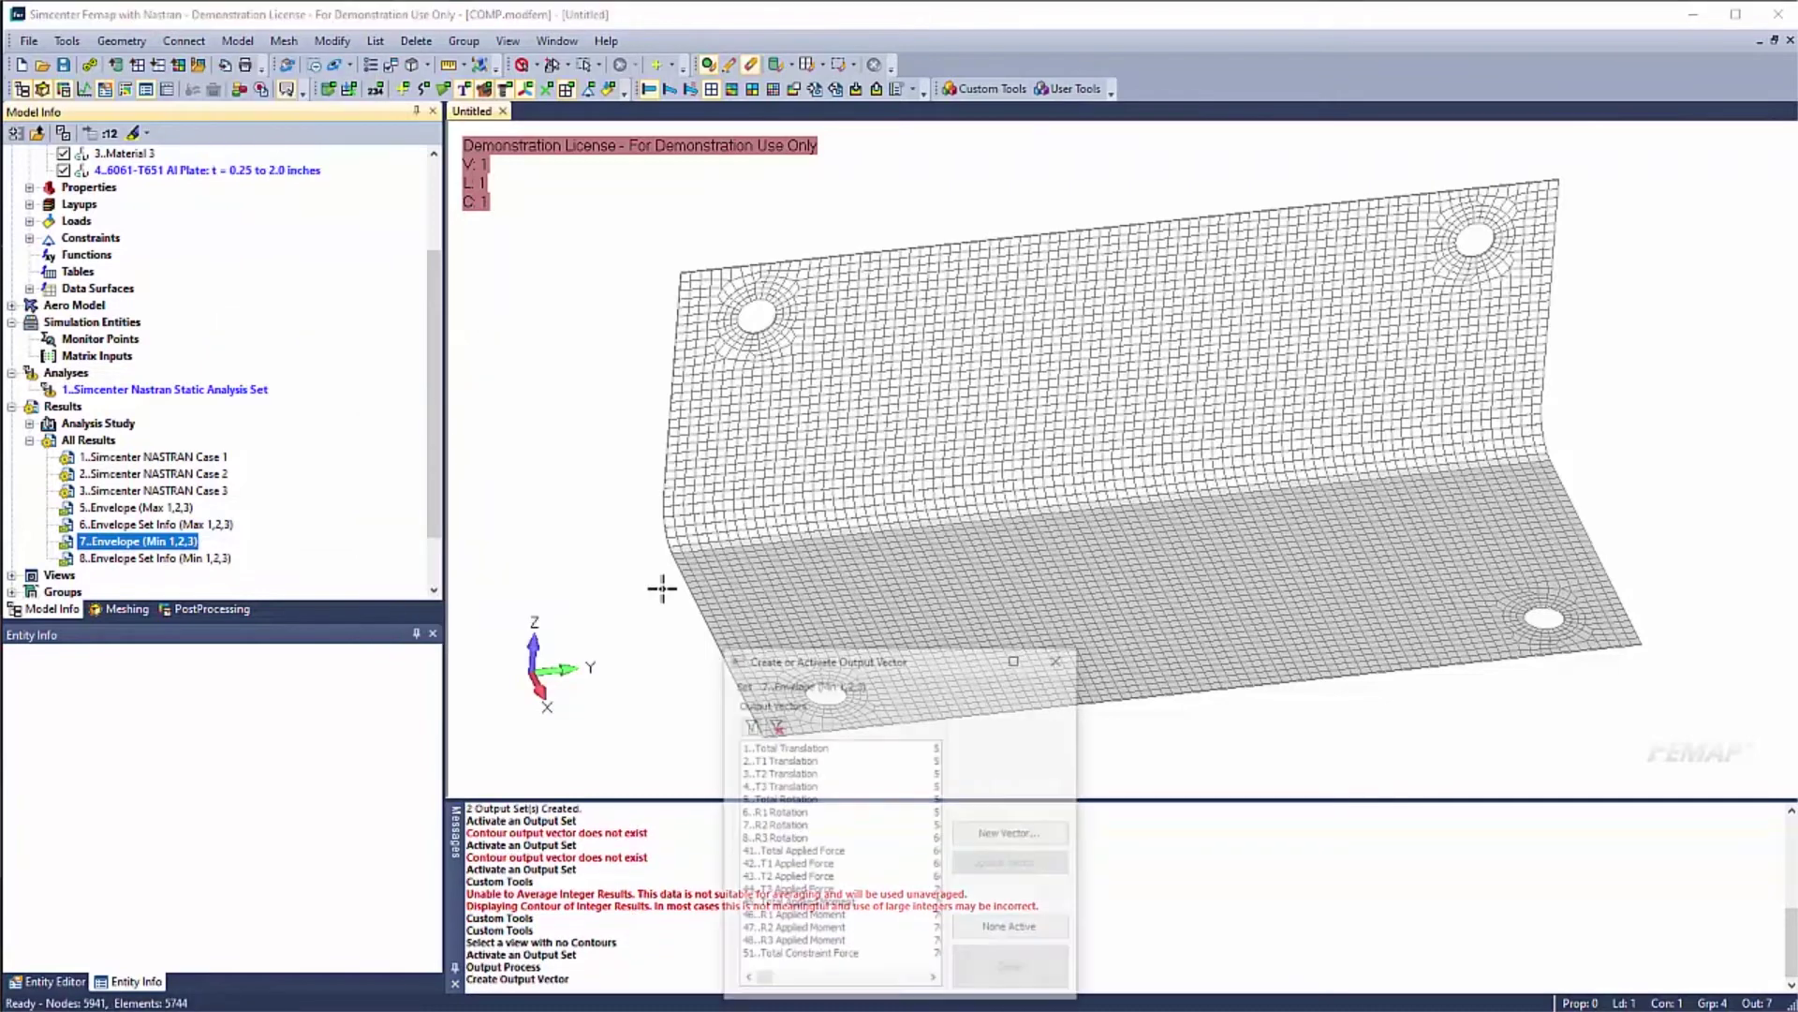
{"action": "left_click", "coordinate": [1005, 834]}
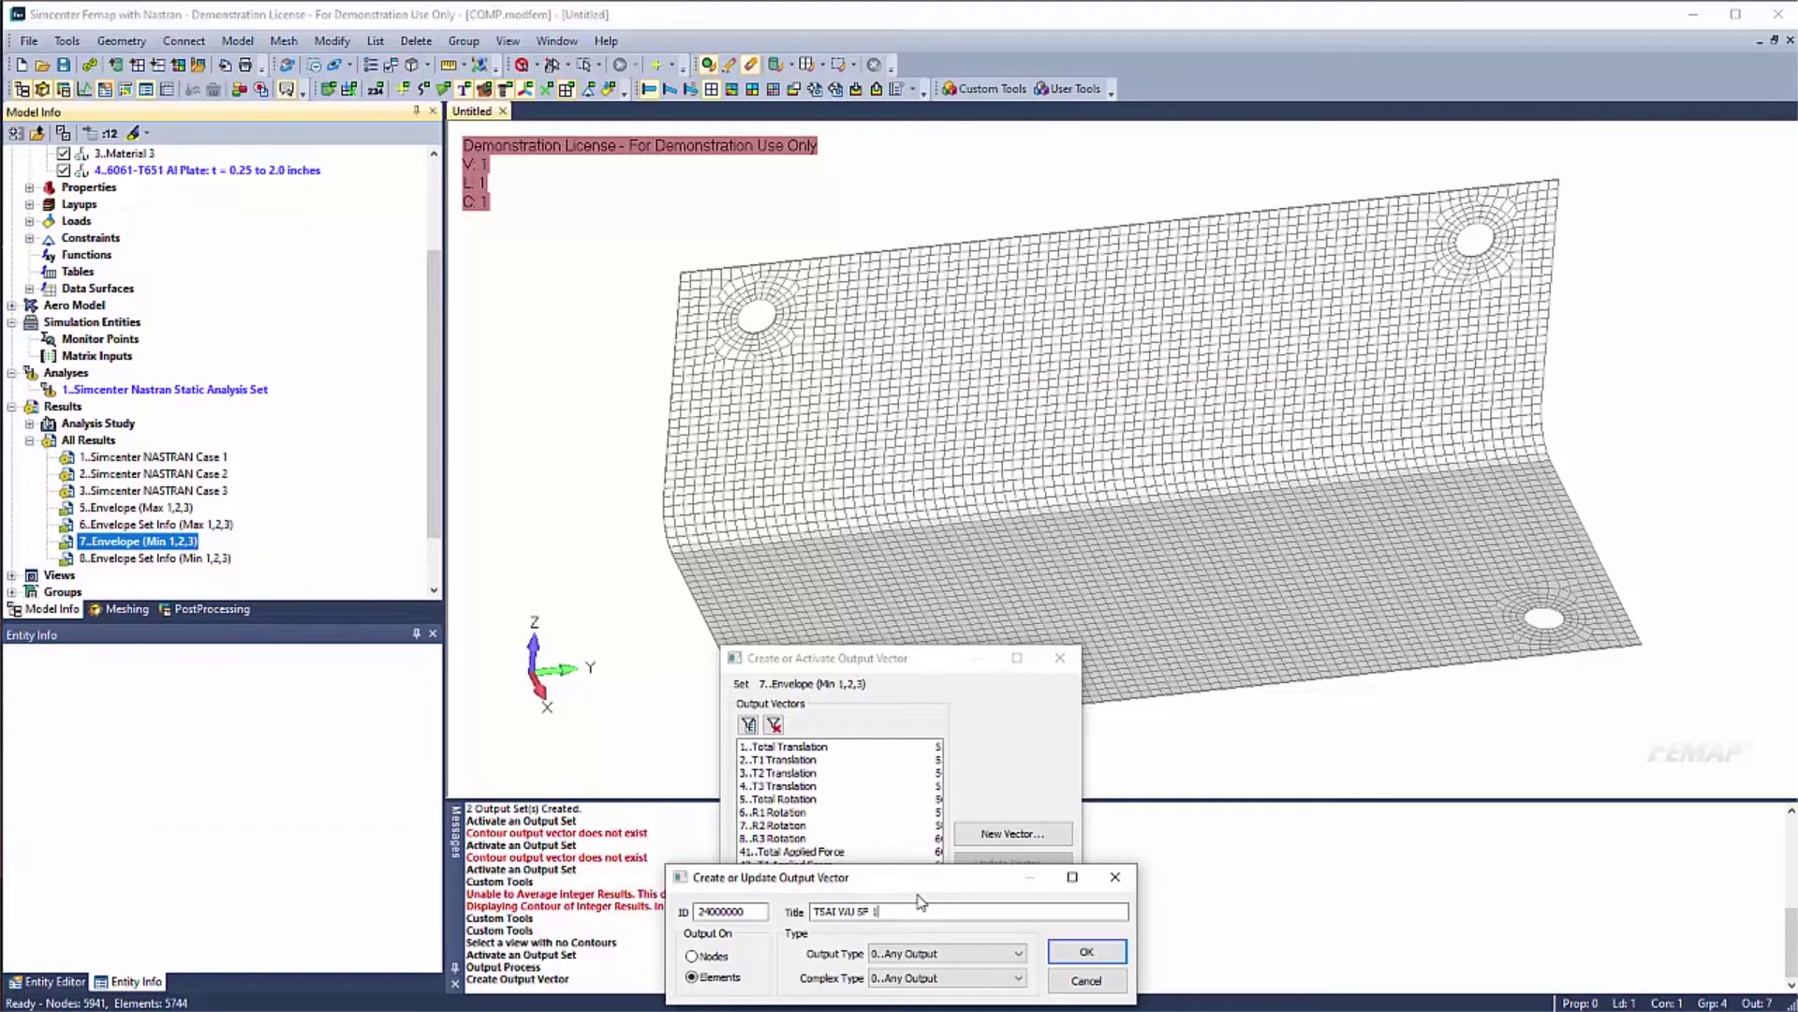
{"action": "left_click", "coordinate": [1086, 952]}
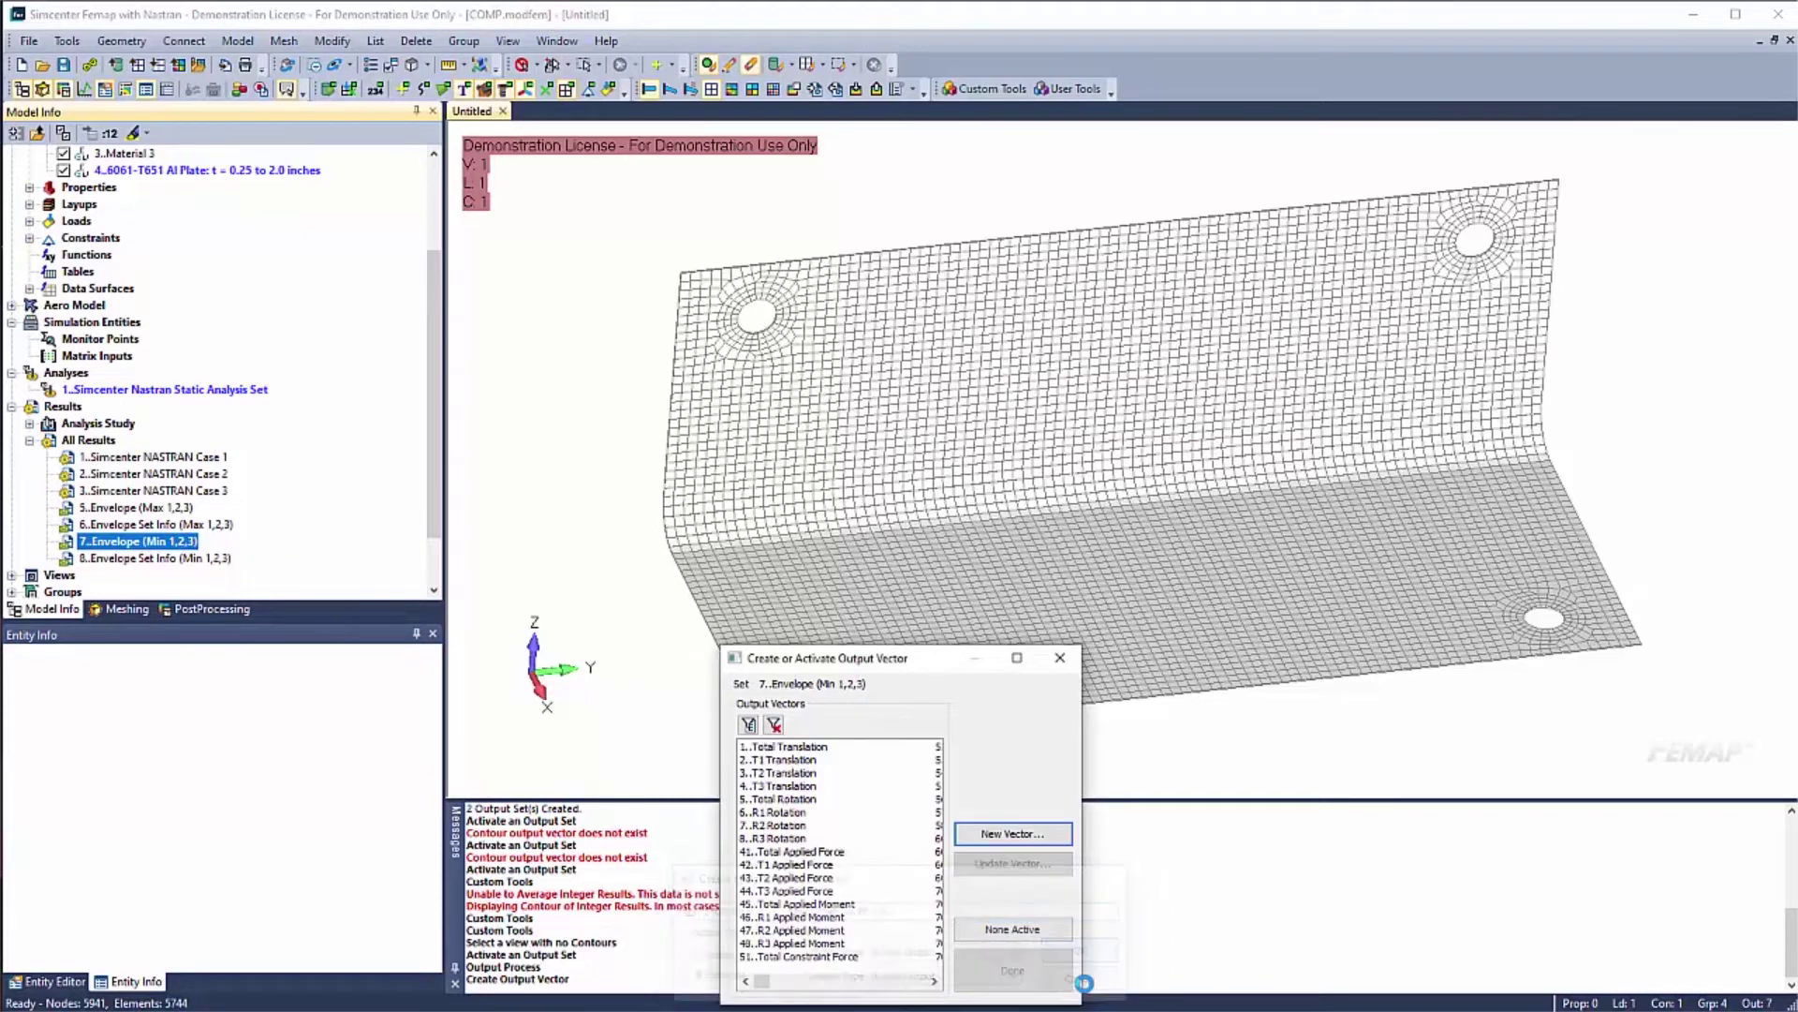
{"action": "left_click", "coordinate": [980, 953]}
Show vector 6066 Laminate Min Strength Ratio as a filled contour on the bracket
{"action": "left_click", "coordinate": [189, 610]}
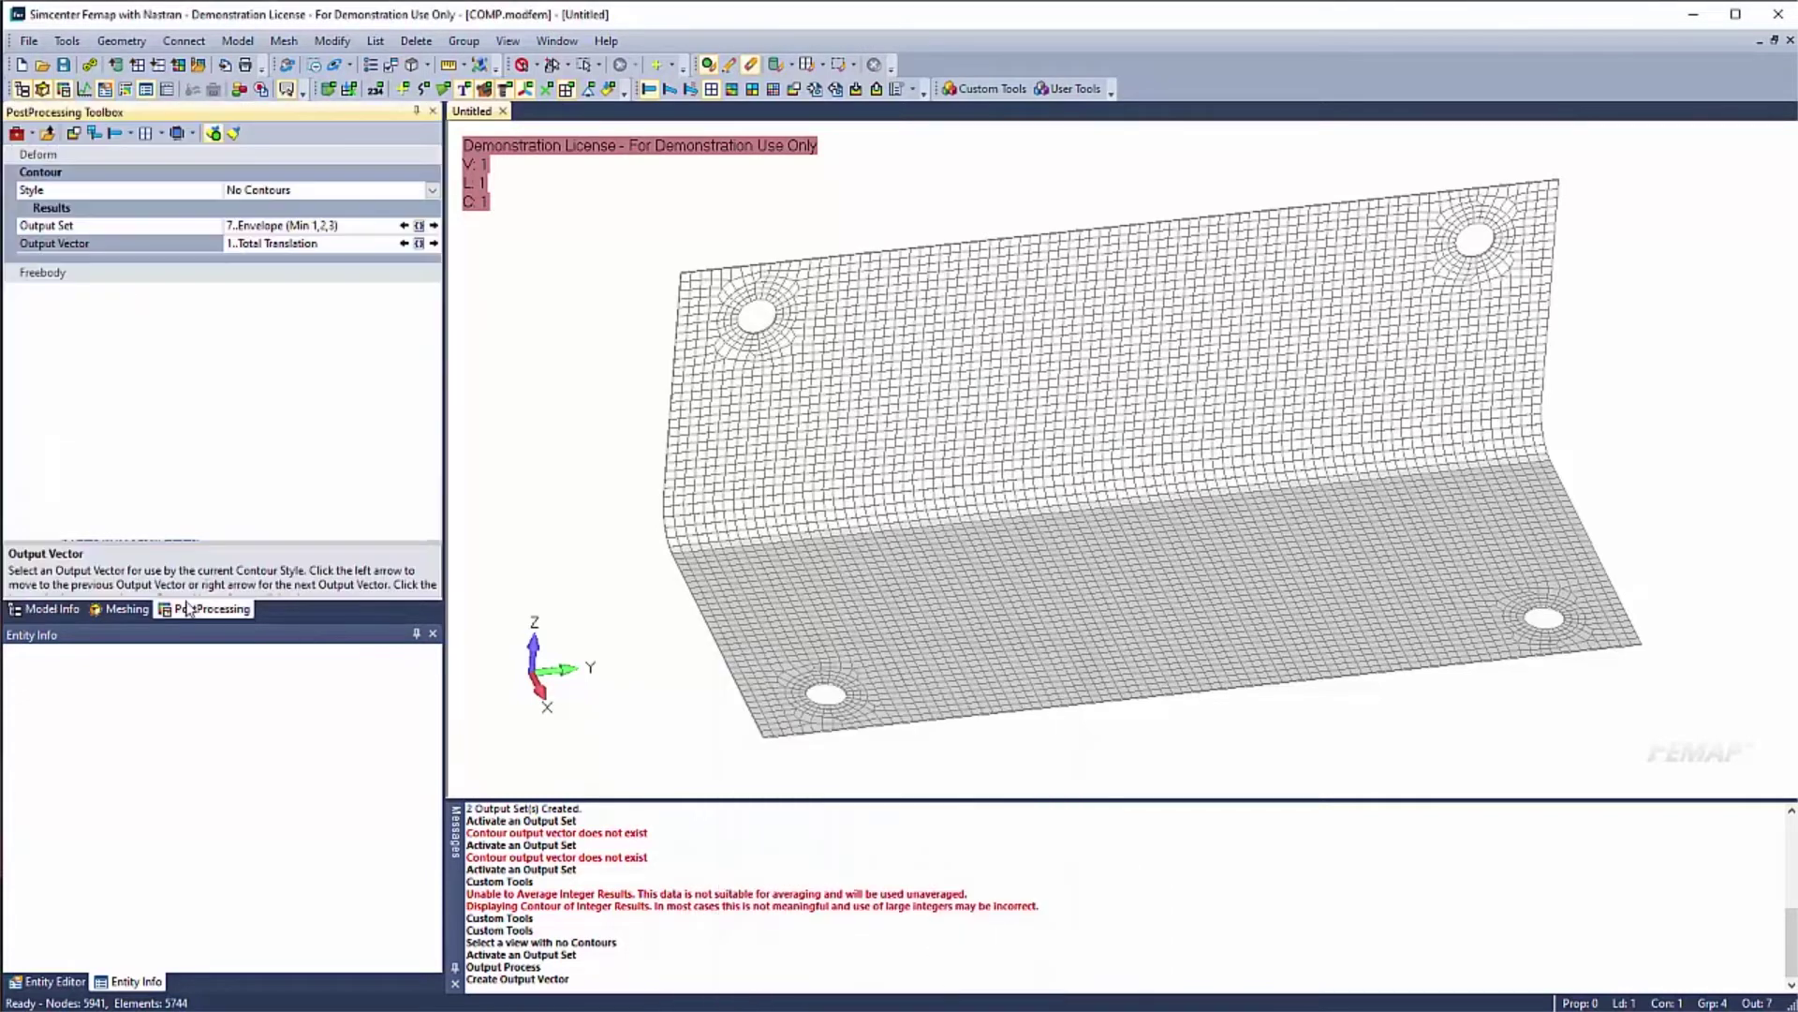
{"action": "left_click", "coordinate": [419, 243]}
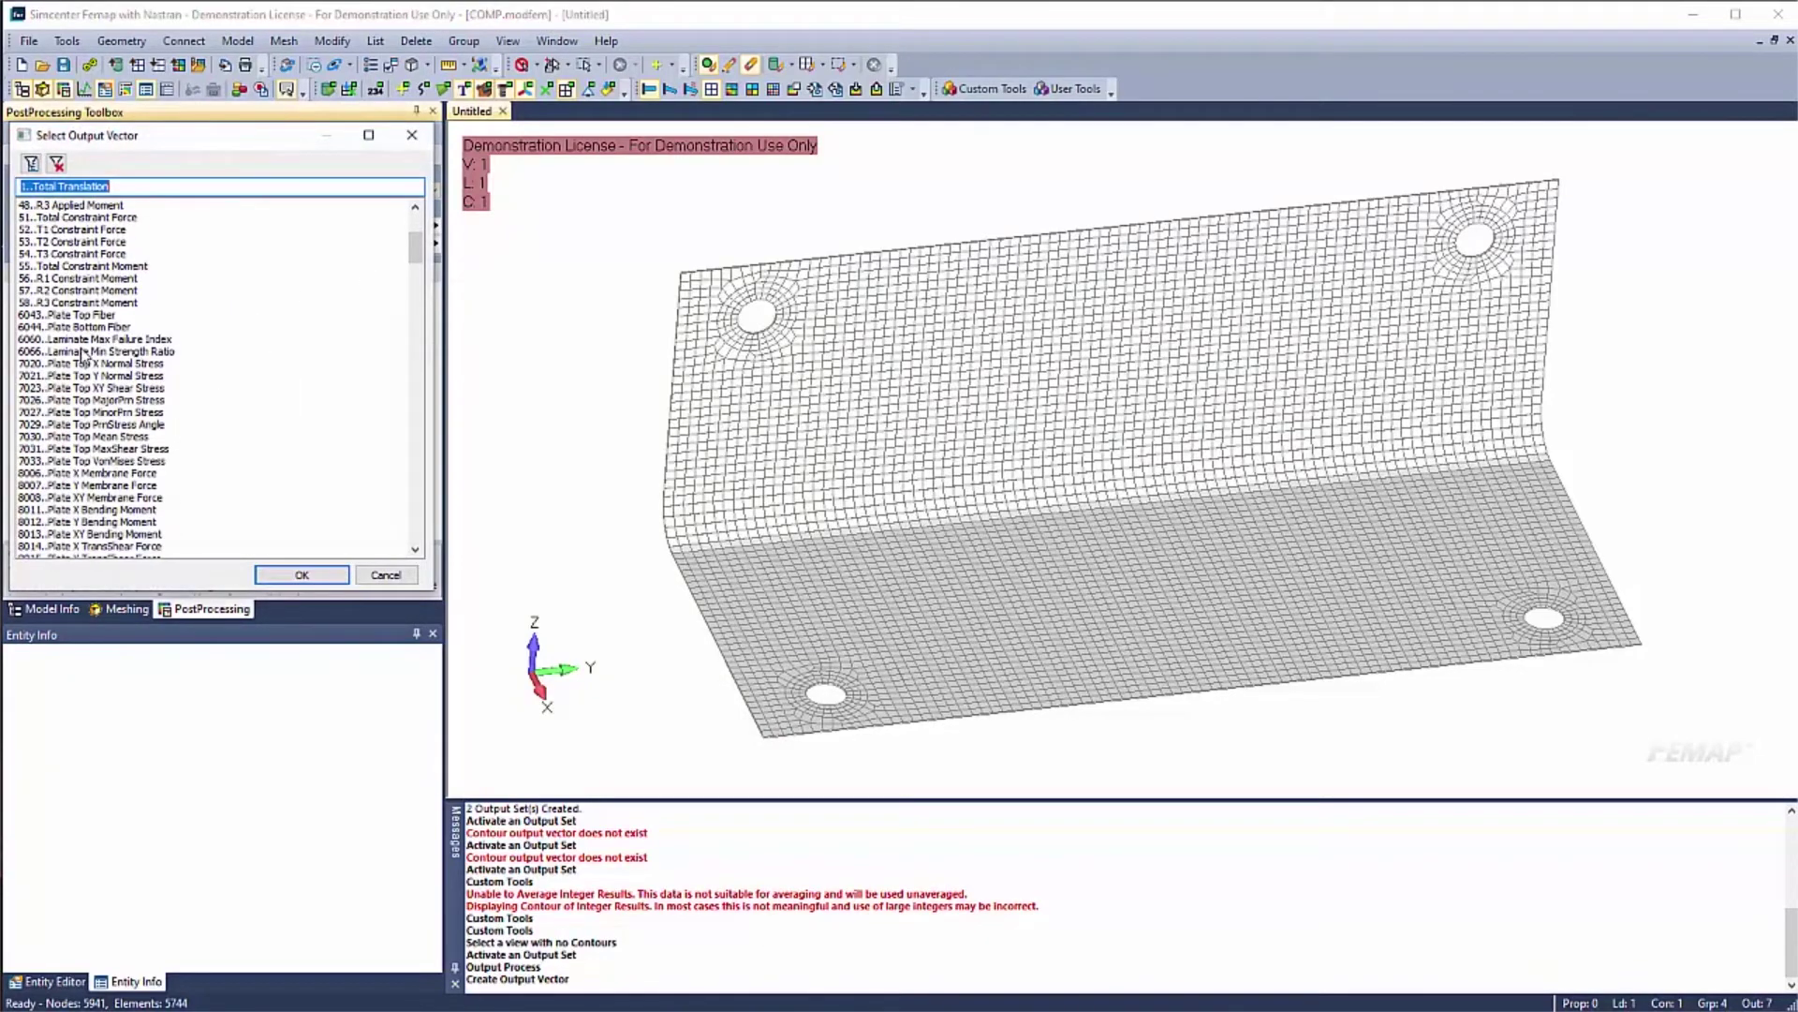
{"action": "left_click", "coordinate": [79, 341]}
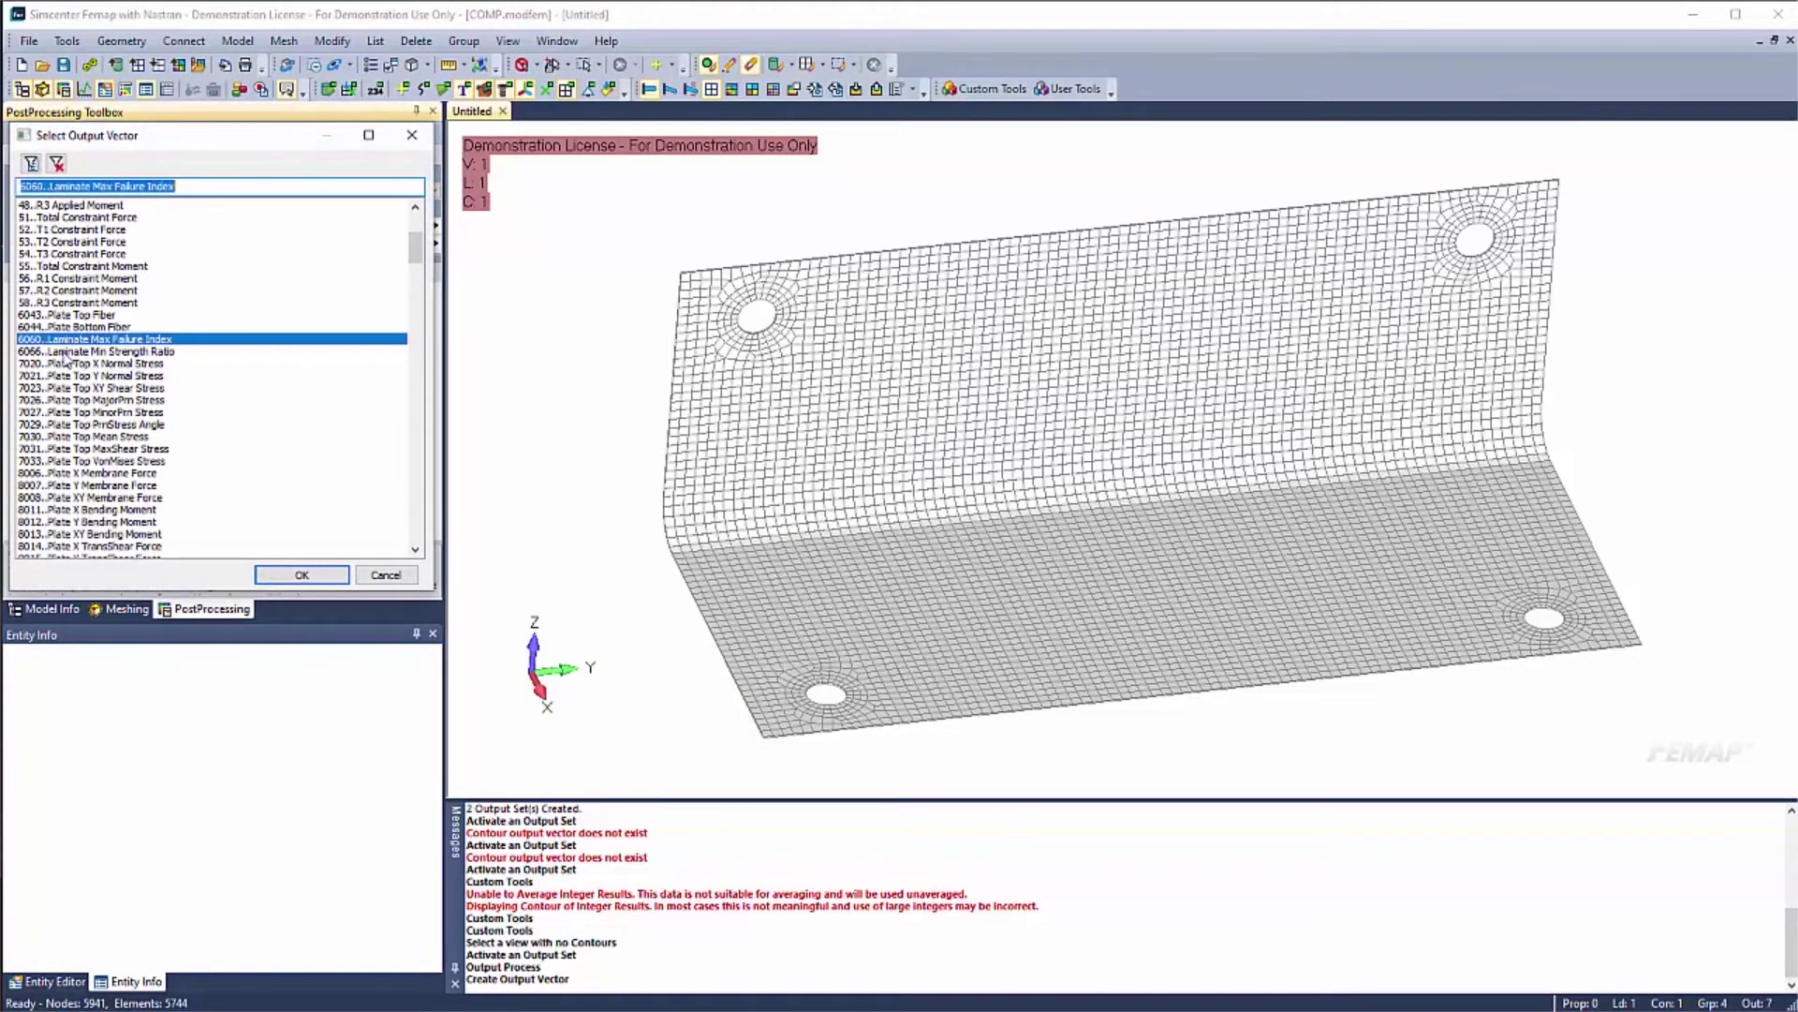
{"action": "double_click", "coordinate": [66, 353]}
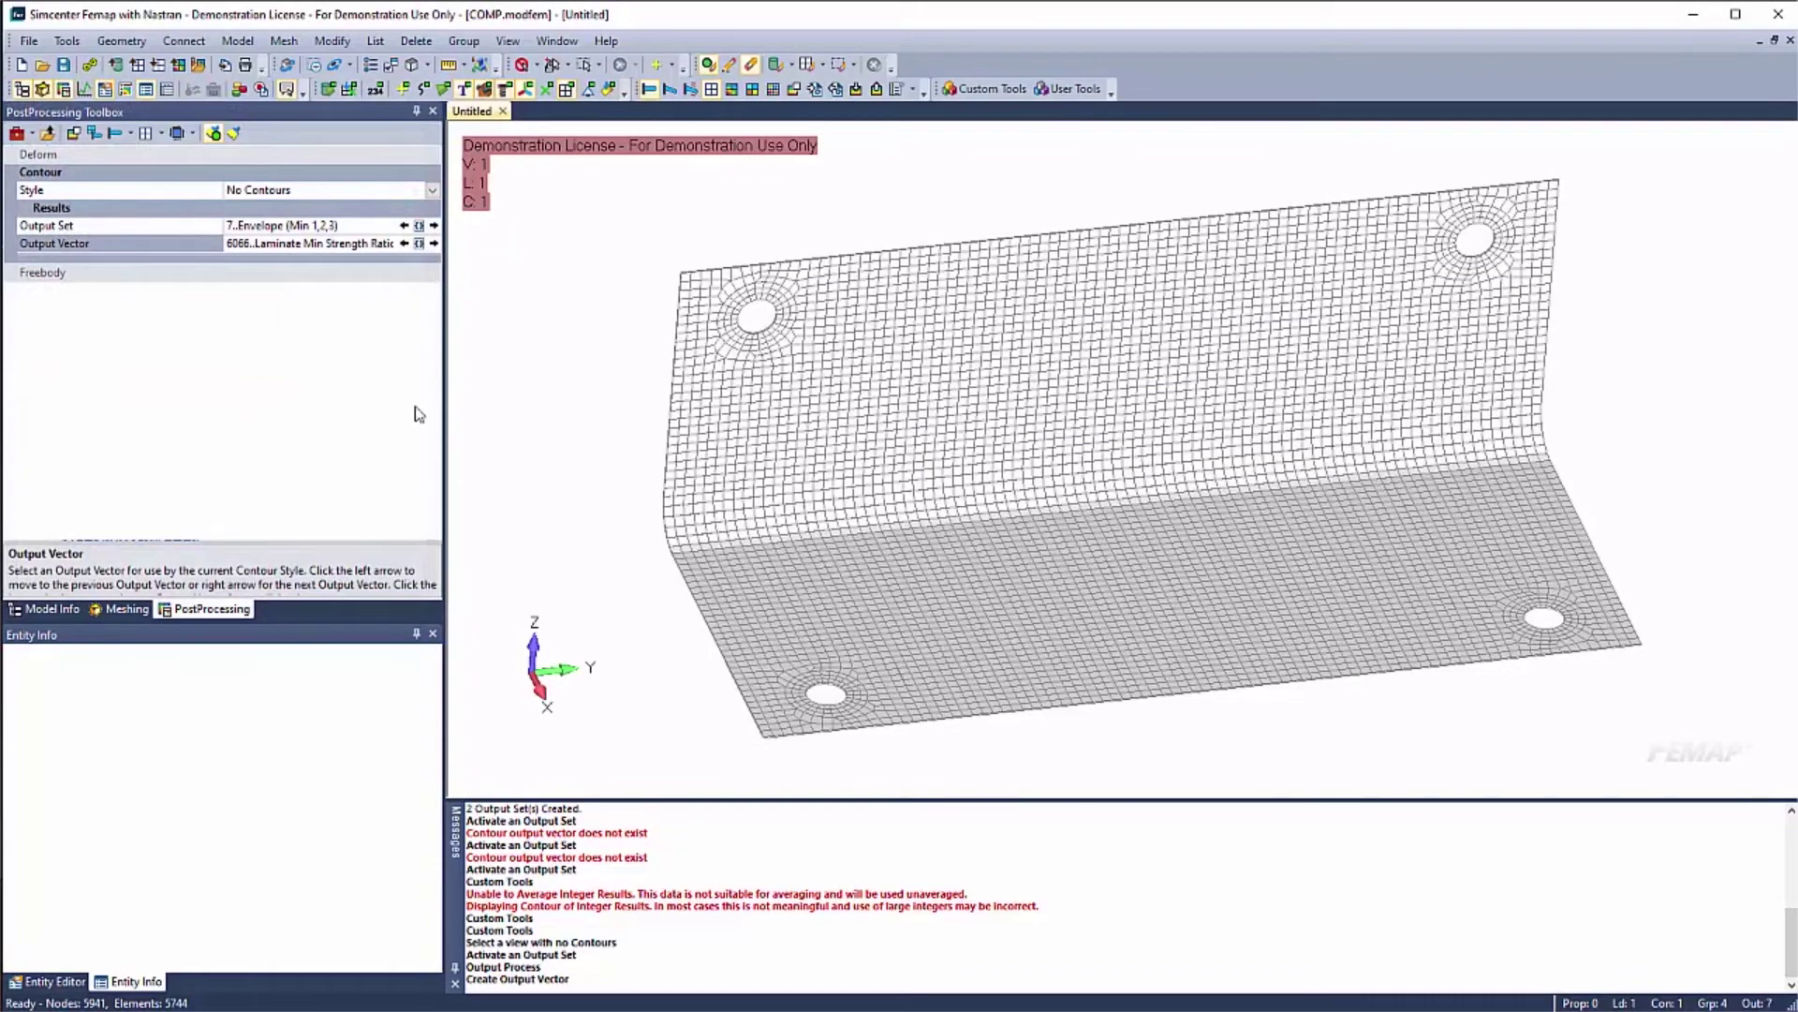
{"action": "left_click", "coordinate": [432, 190]}
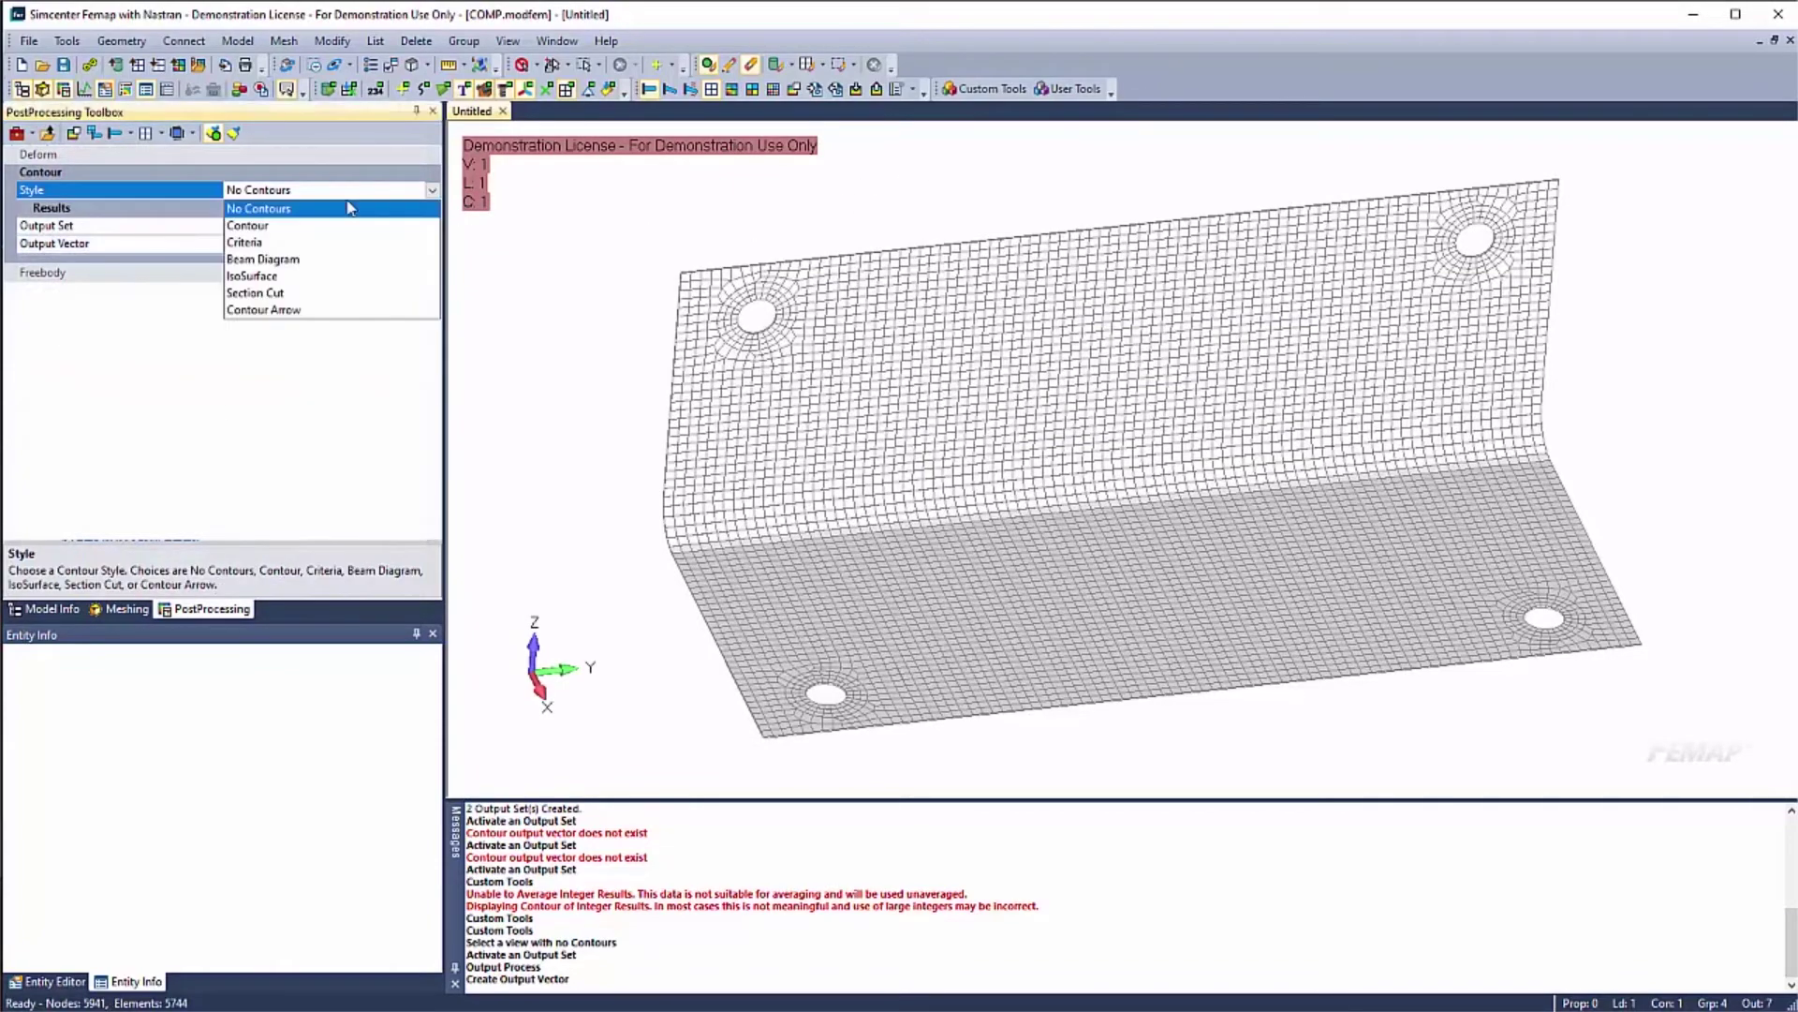
{"action": "left_click", "coordinate": [278, 229]}
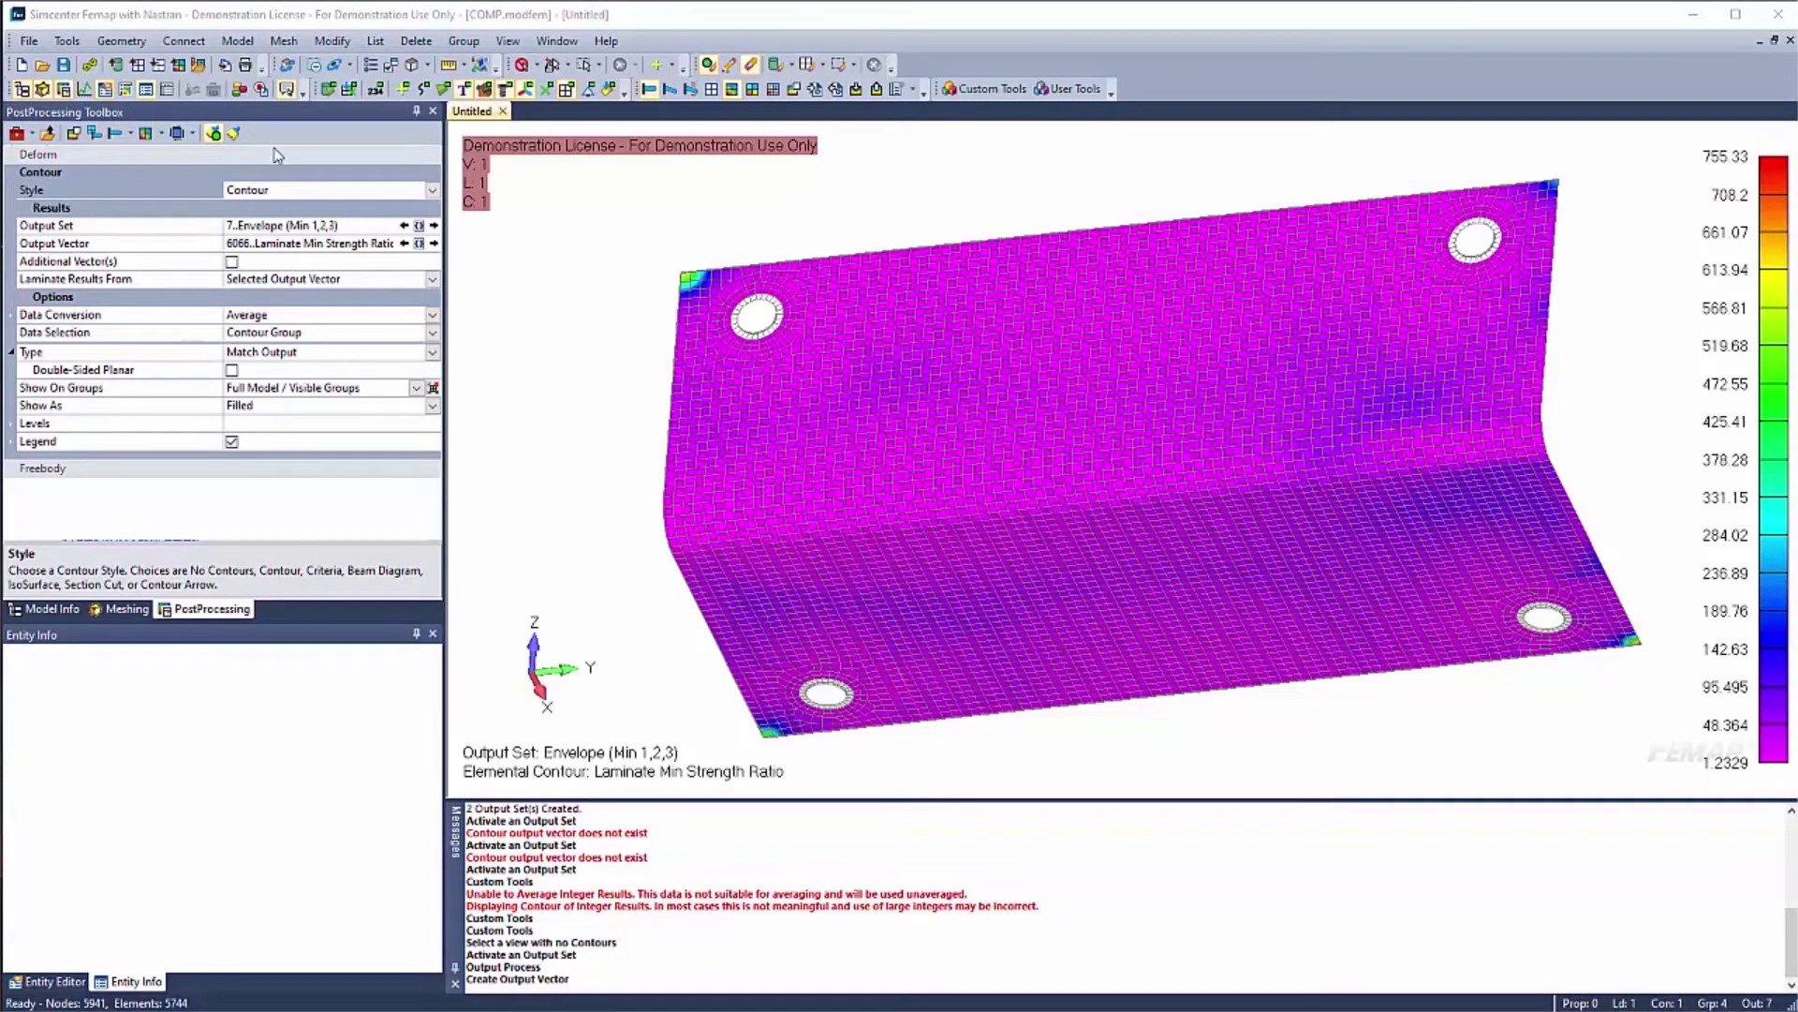
Start filling the new output vector and switch element selection to pick by type
{"action": "left_click", "coordinate": [237, 40]}
{"action": "mouse_move", "coordinate": [300, 351]}
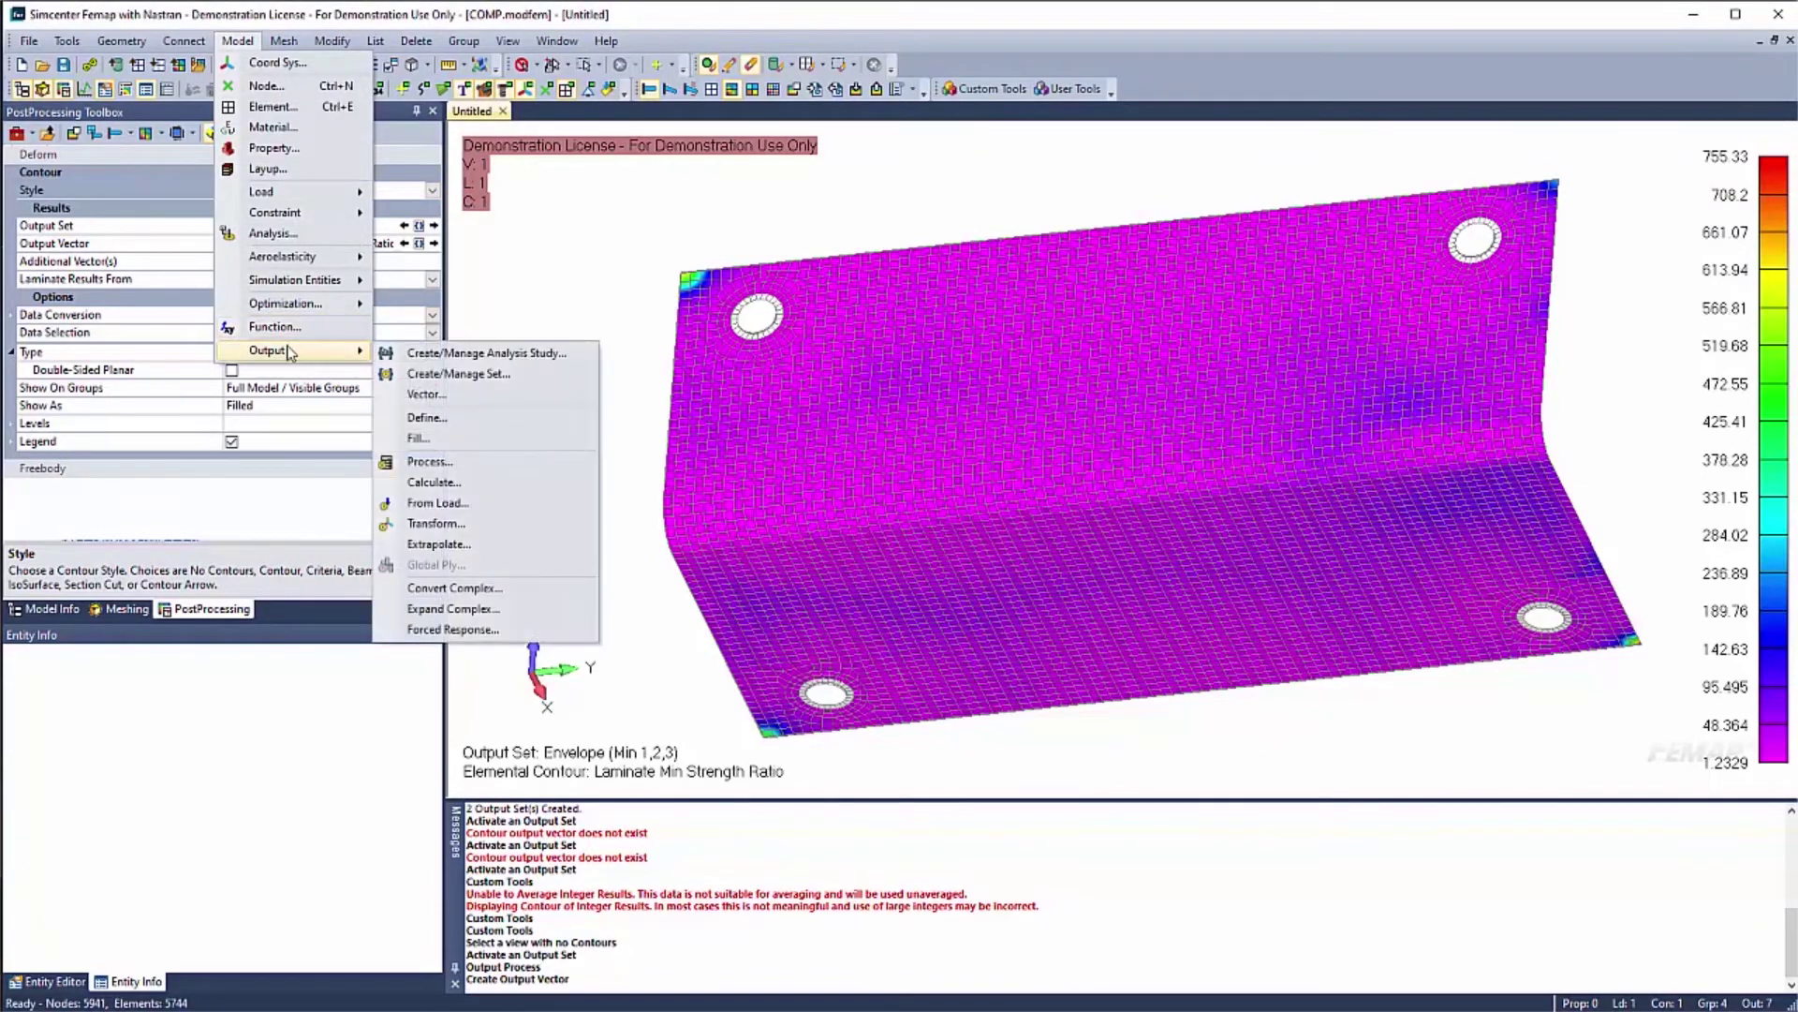
{"action": "left_click", "coordinate": [419, 439]}
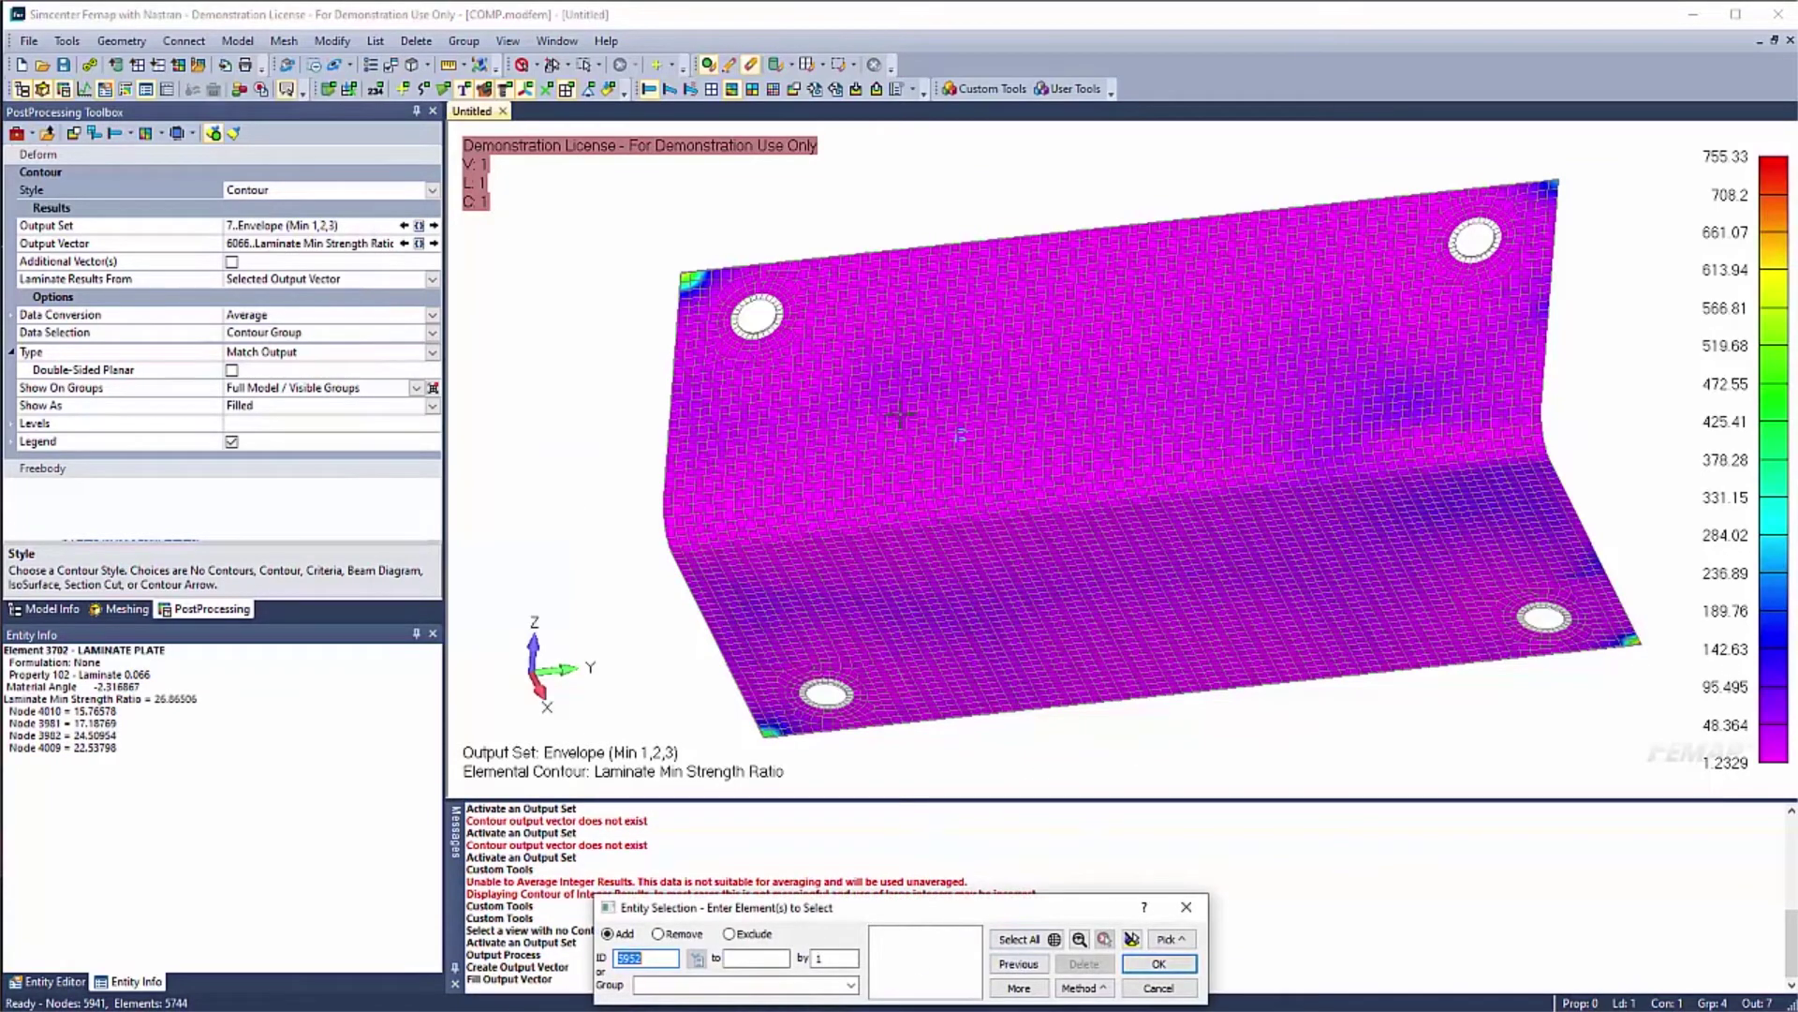
{"action": "left_click", "coordinate": [1079, 988]}
{"action": "left_click", "coordinate": [1102, 795]}
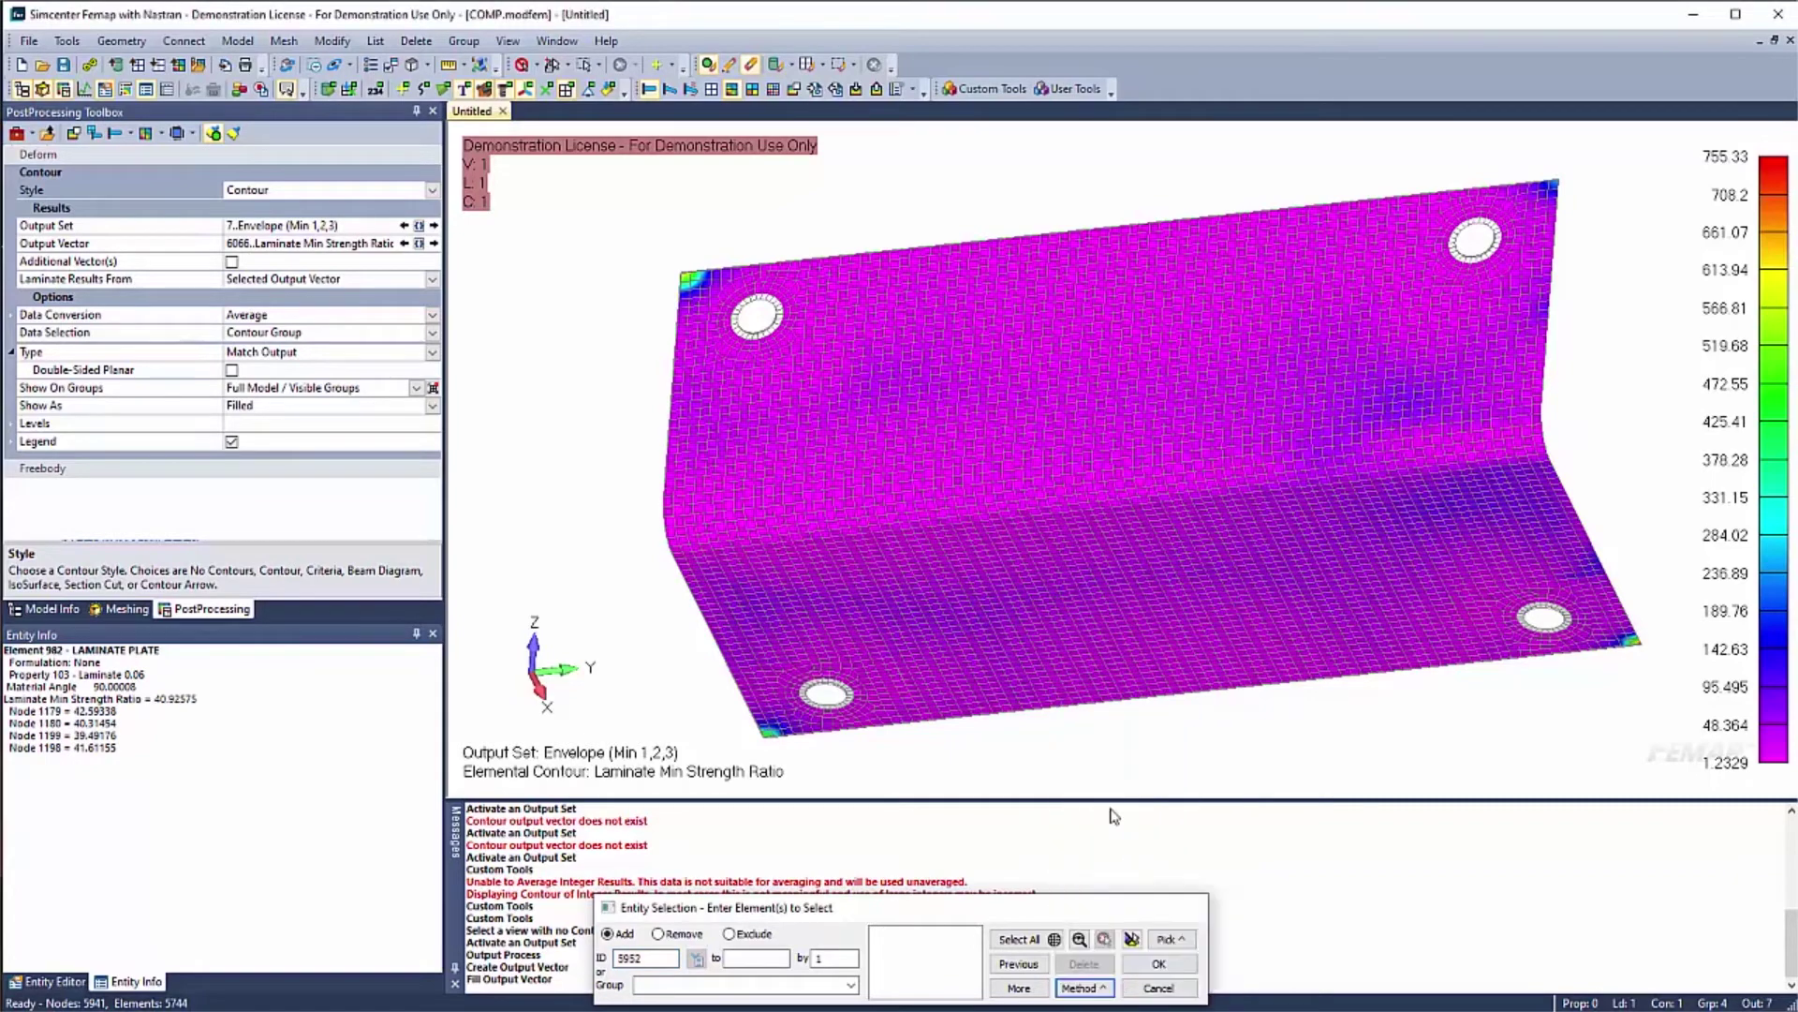
{"action": "left_click", "coordinate": [842, 963]}
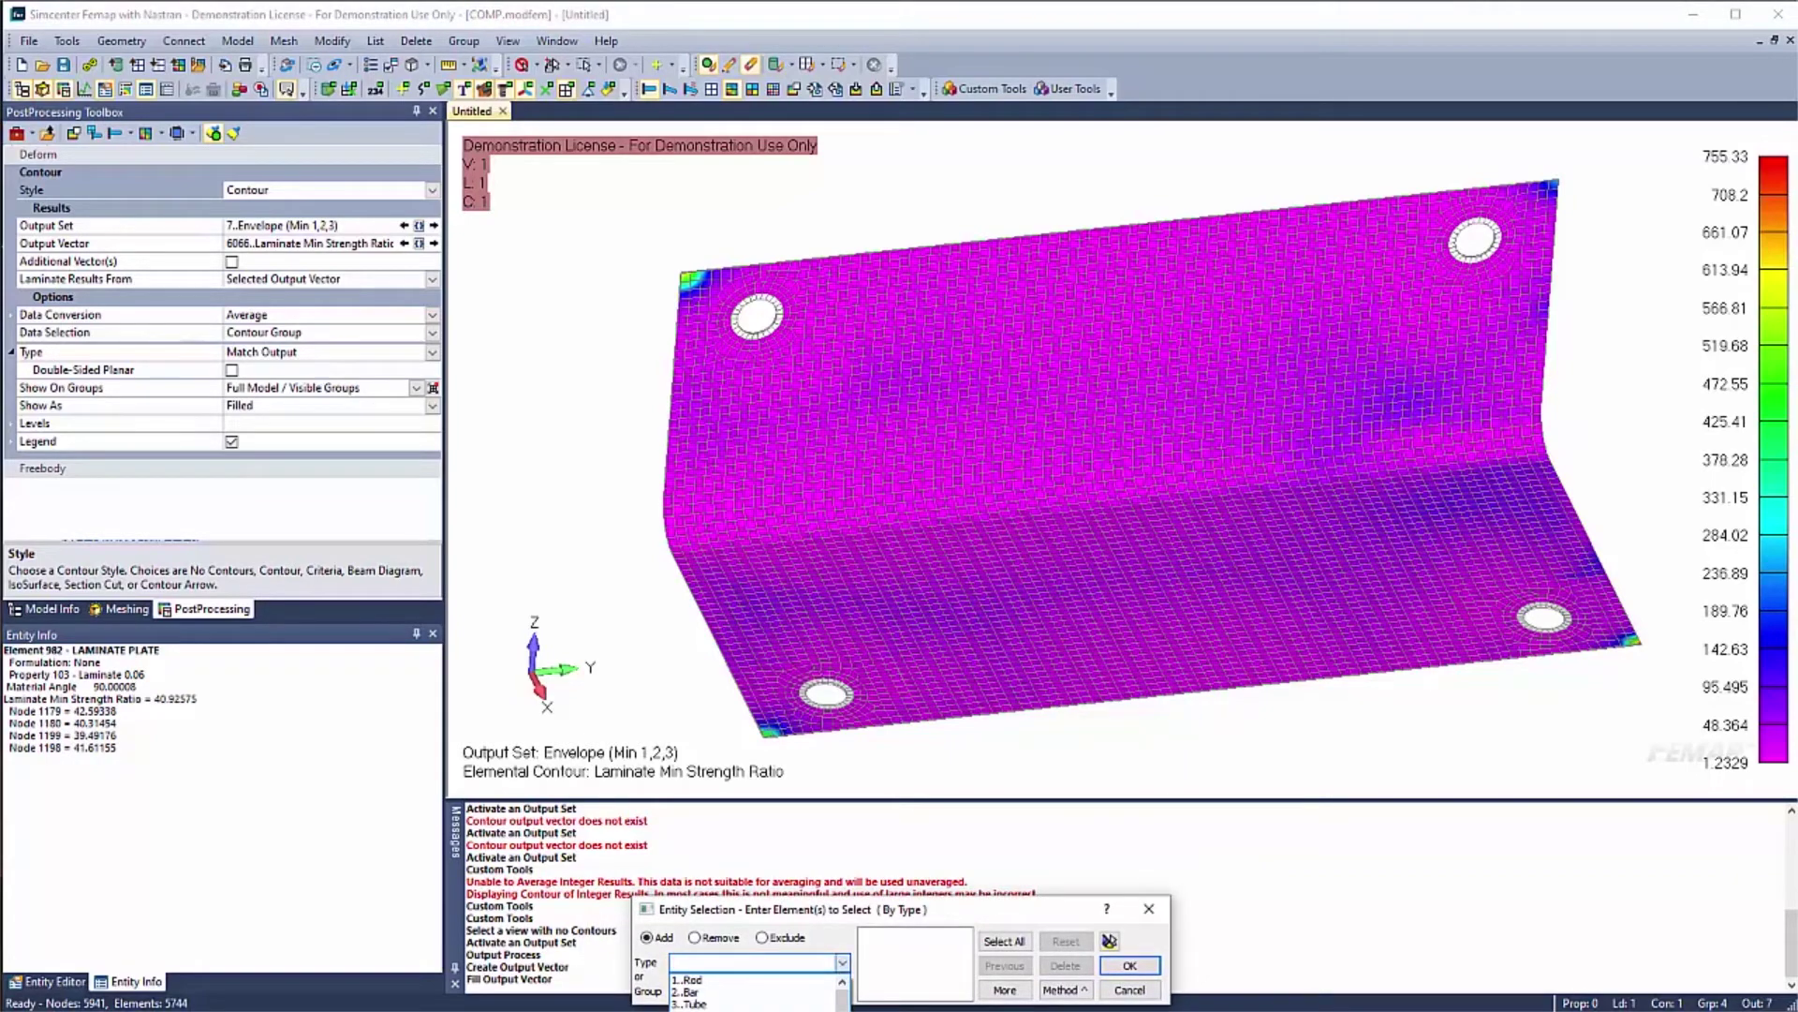
{"action": "left_click", "coordinate": [785, 916]}
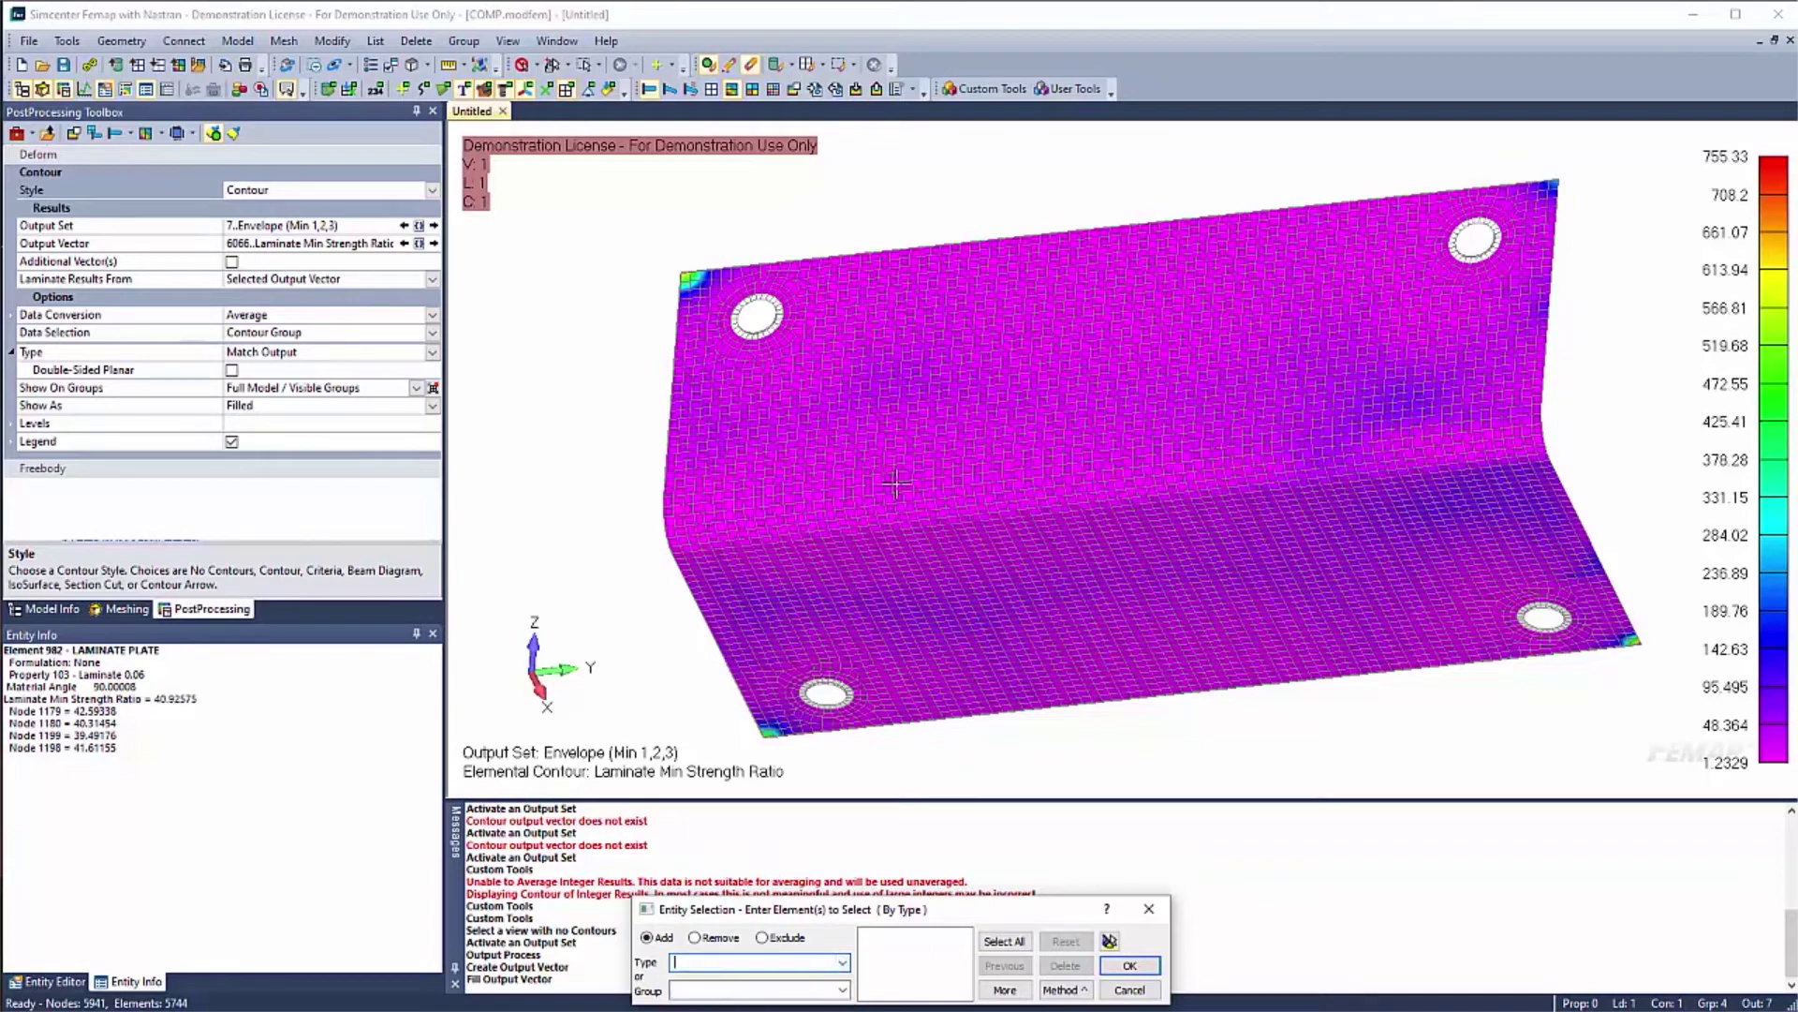
Select all 5640 type 21 Laminate Plate, Linear elements, preview them, and confirm
{"action": "left_click_drag", "start_coordinate": [828, 909], "coordinate": [924, 317]}
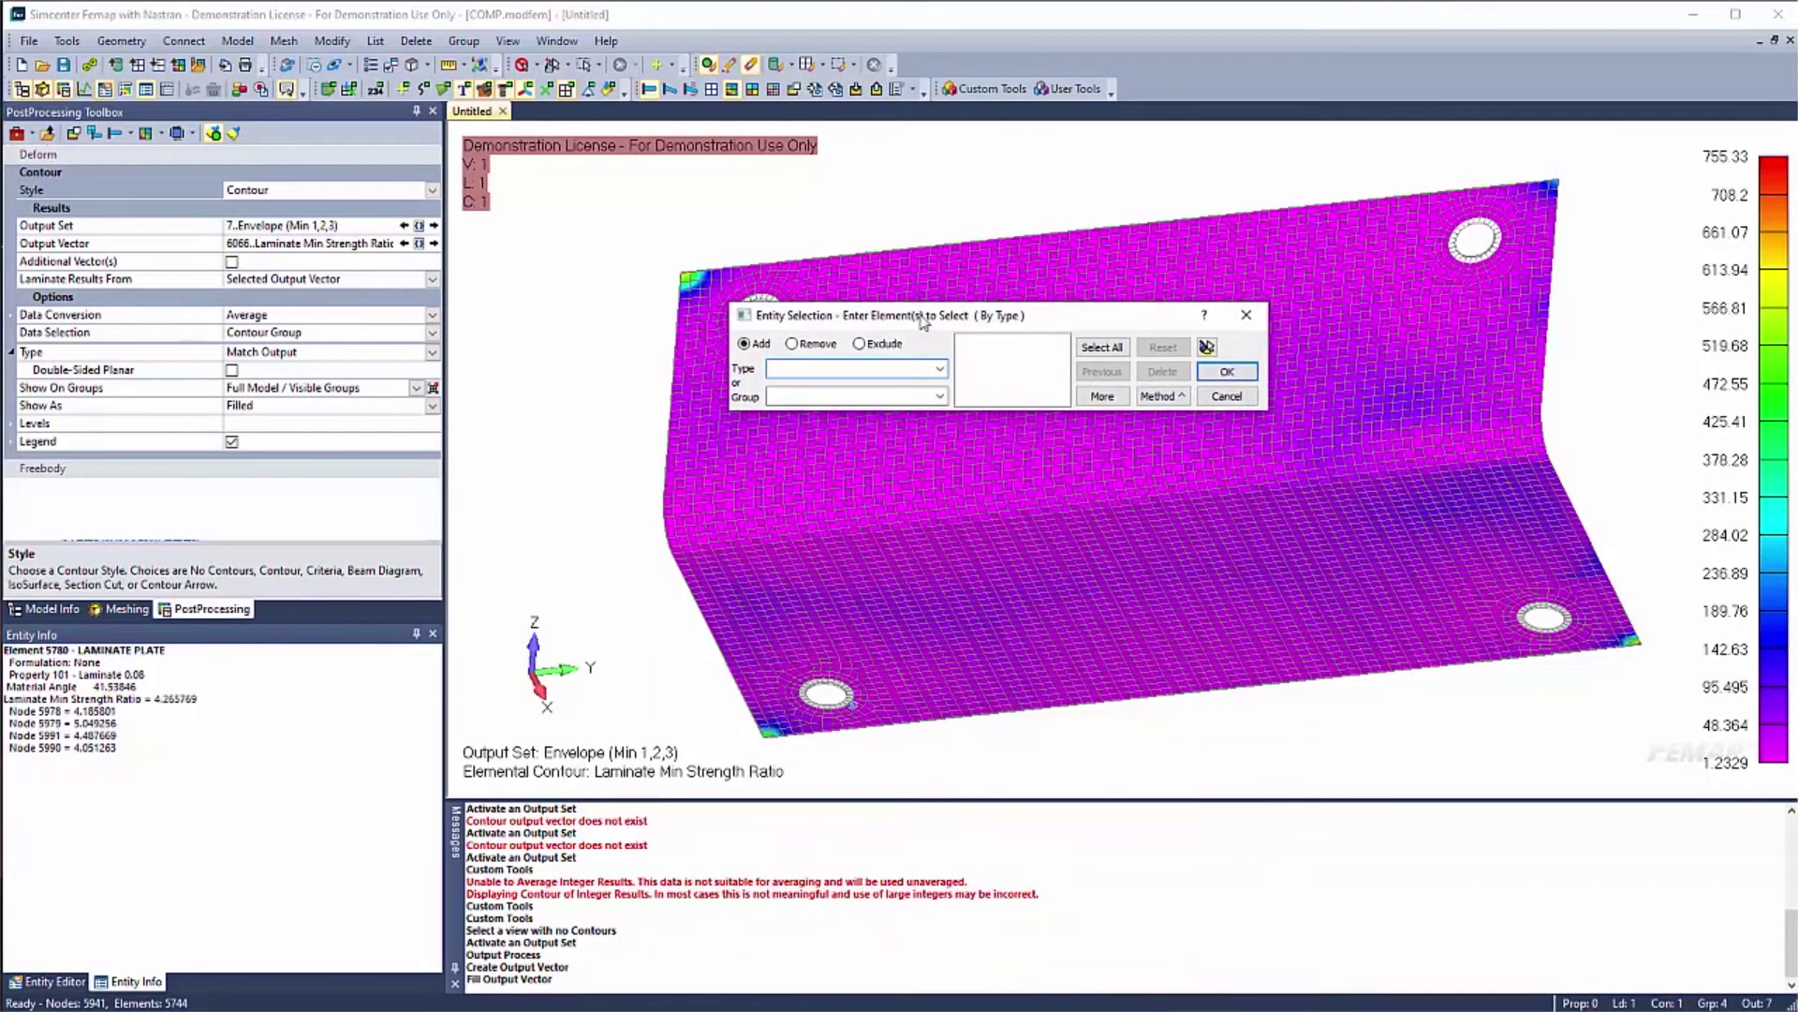
{"action": "left_click", "coordinate": [940, 369]}
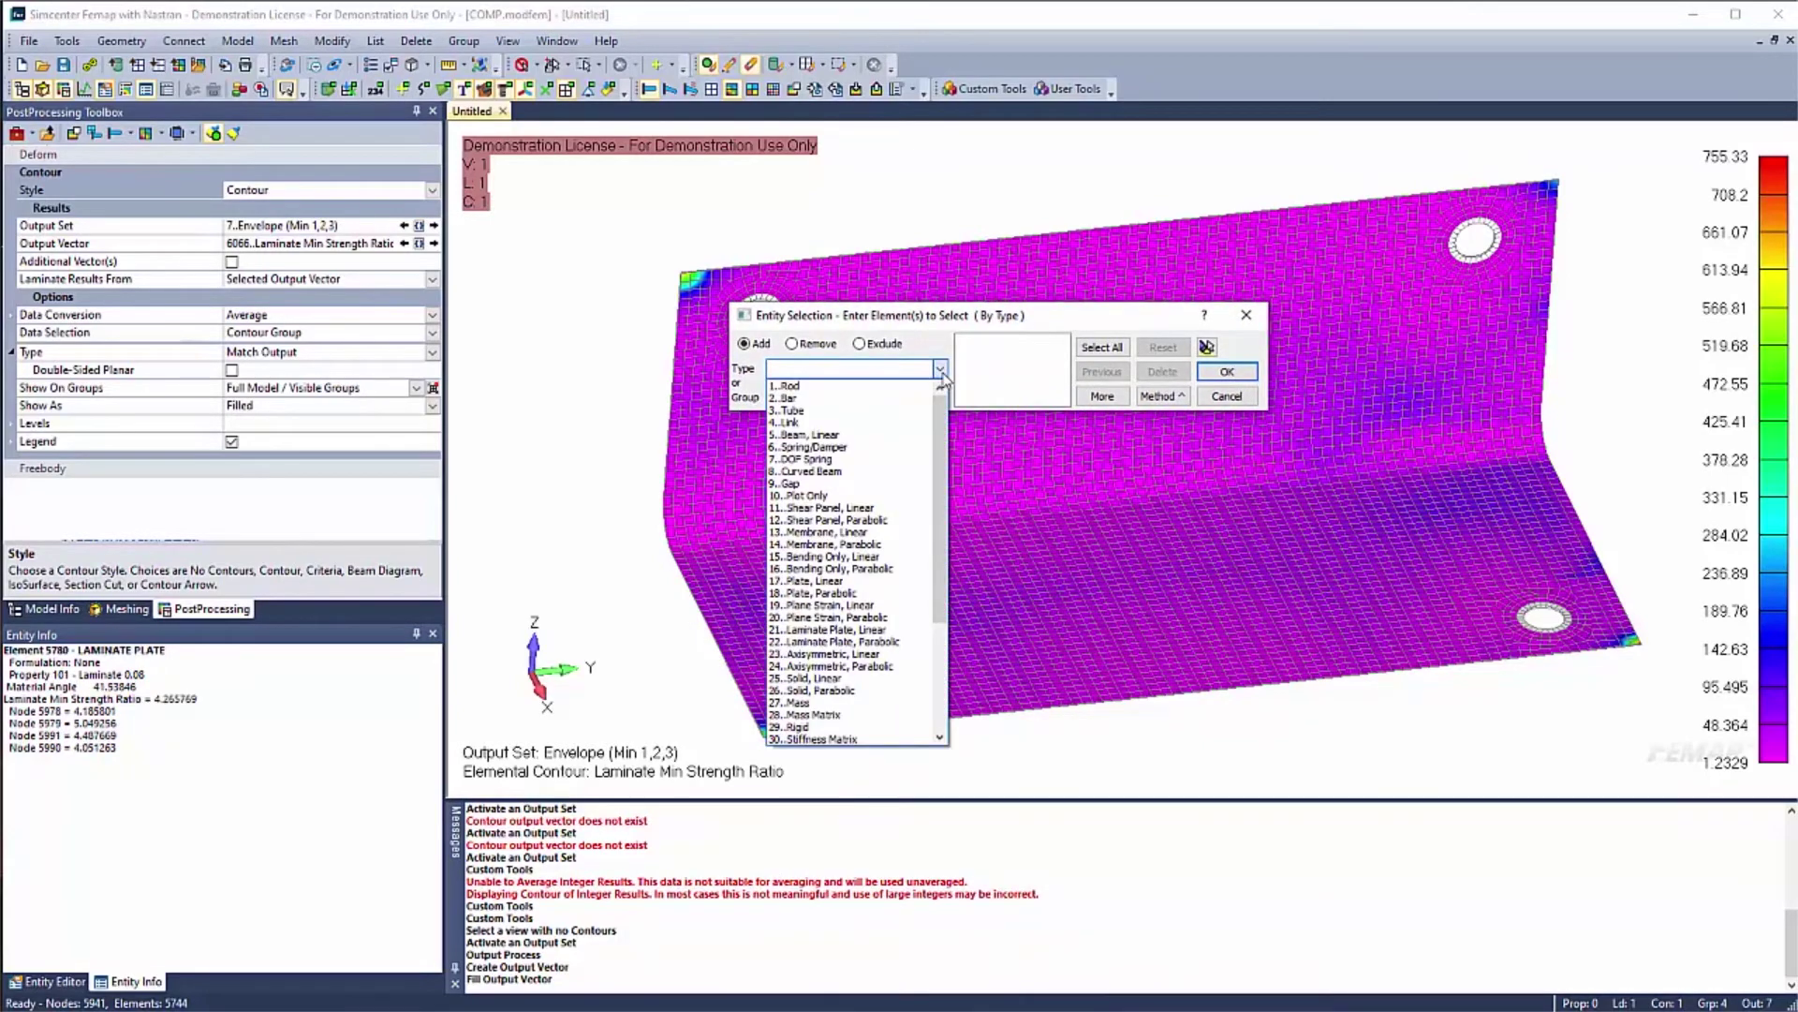
{"action": "left_click", "coordinate": [848, 629]}
{"action": "left_click", "coordinate": [1104, 396]}
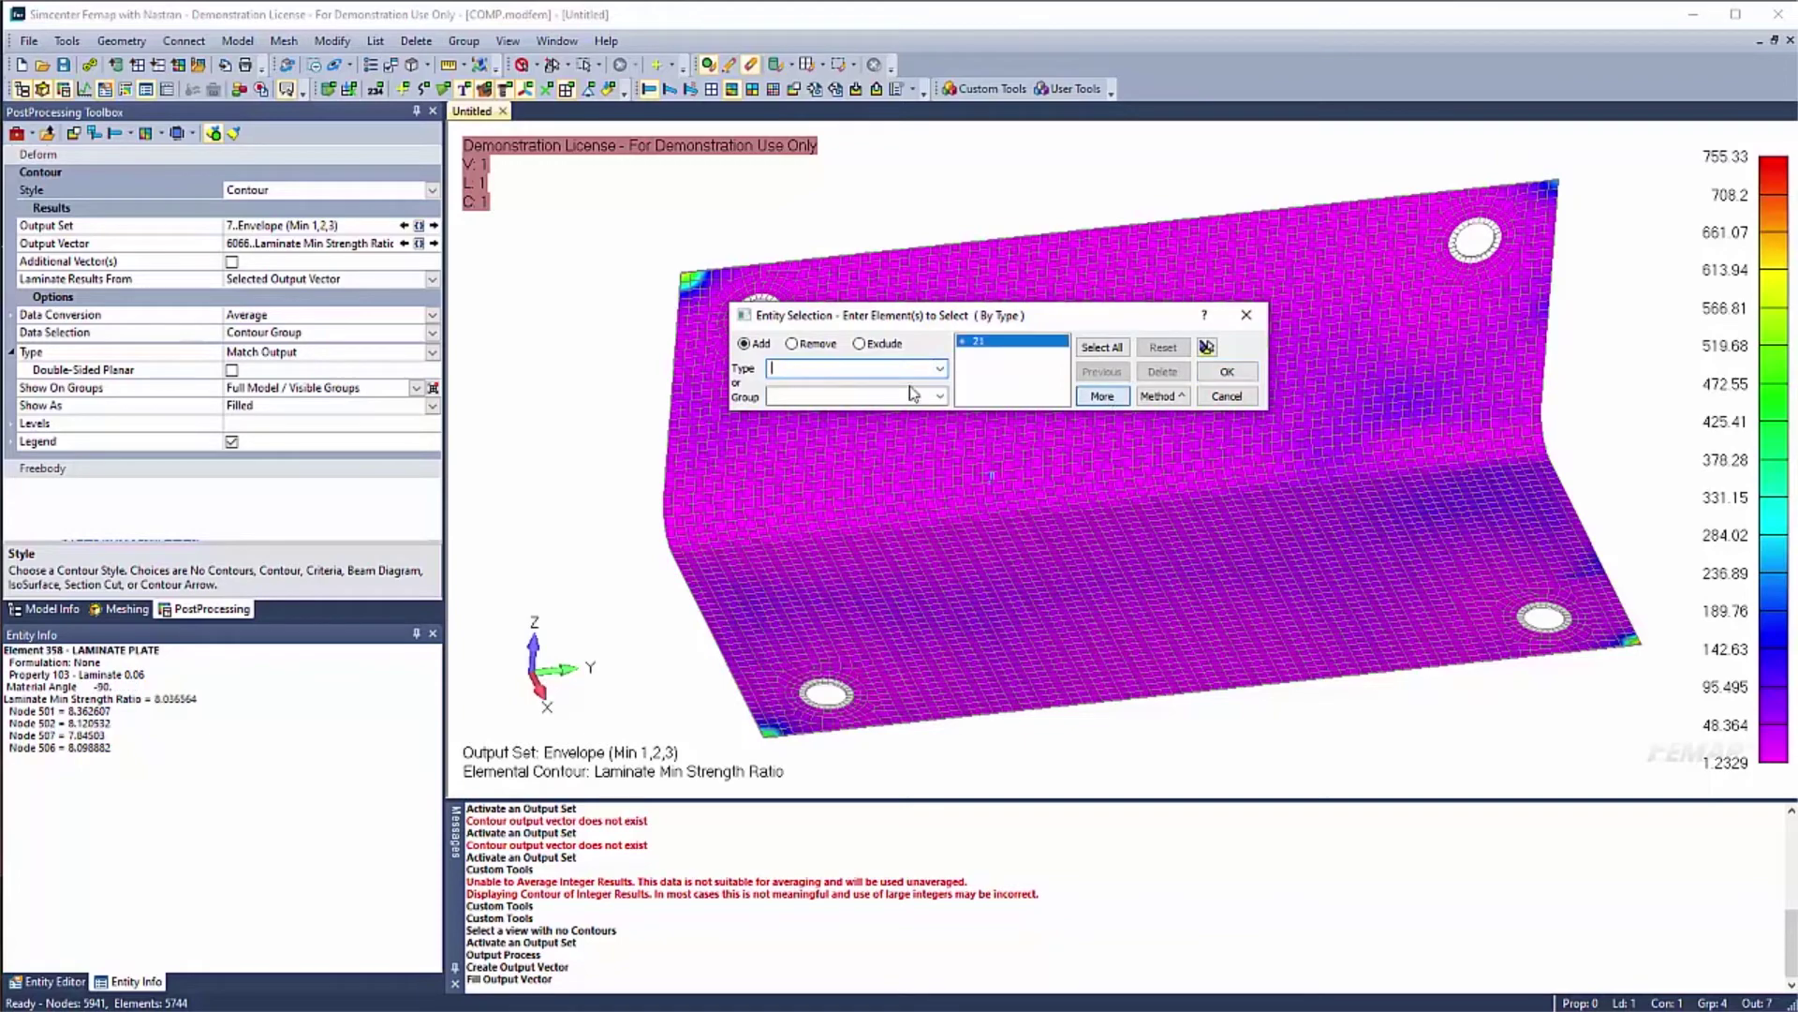
{"action": "left_click", "coordinate": [1209, 348]}
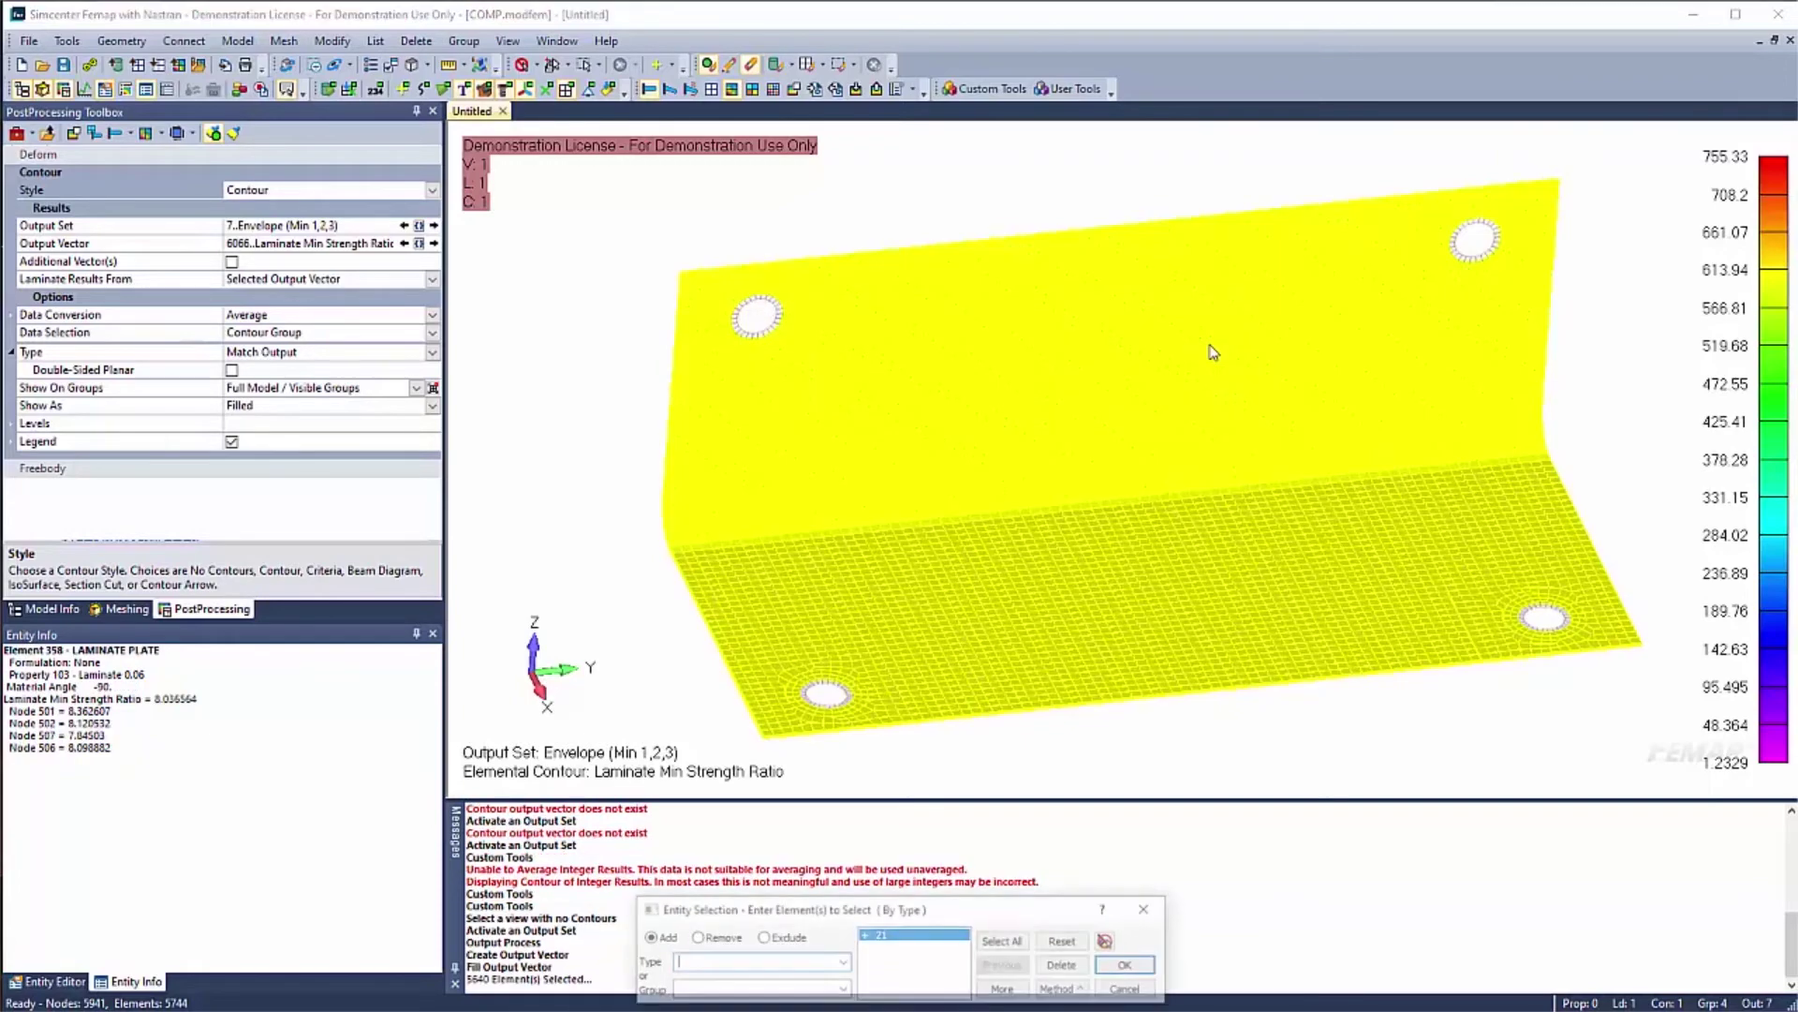
{"action": "left_click", "coordinate": [1124, 964]}
Fill vector 24000000 with the equation (VEC(!i;6066.)/(1/1.5))-1, referencing set 7
{"action": "right_click", "coordinate": [811, 547]}
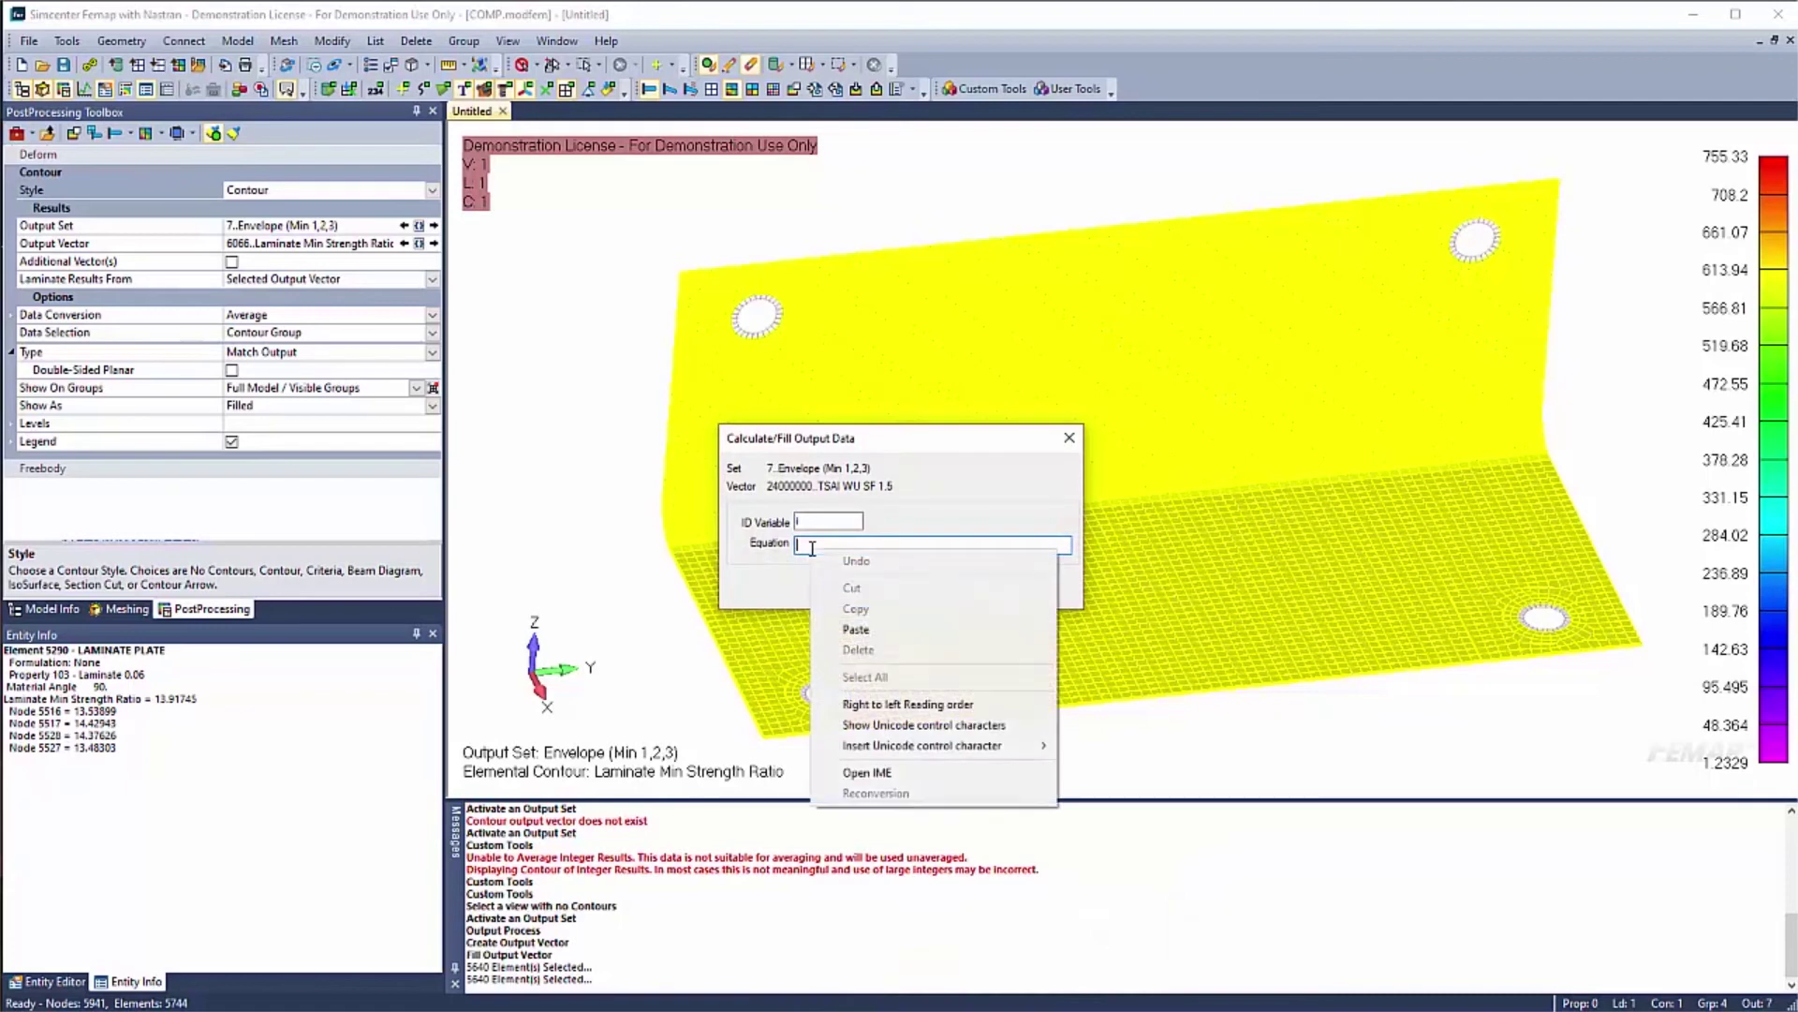
{"action": "left_click", "coordinate": [855, 631]}
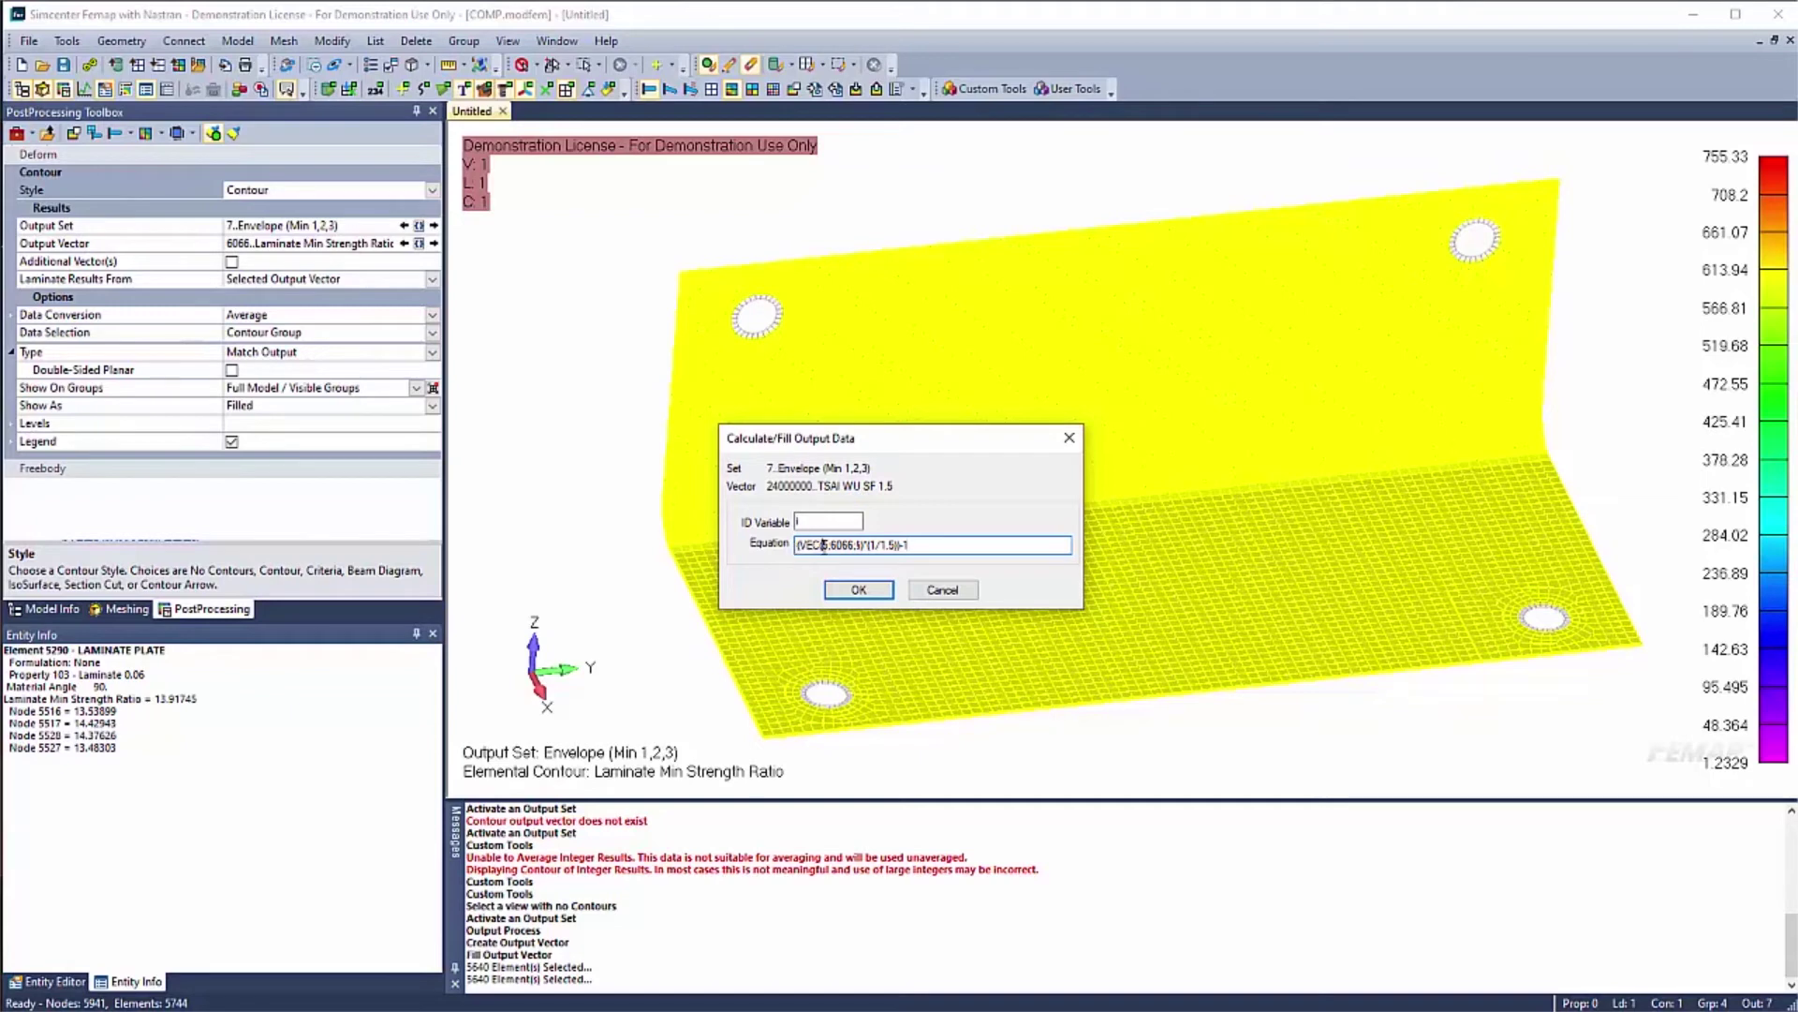
{"action": "key", "text": "BackSpace"}
{"action": "type", "text": "7"}
{"action": "left_click", "coordinate": [847, 590]}
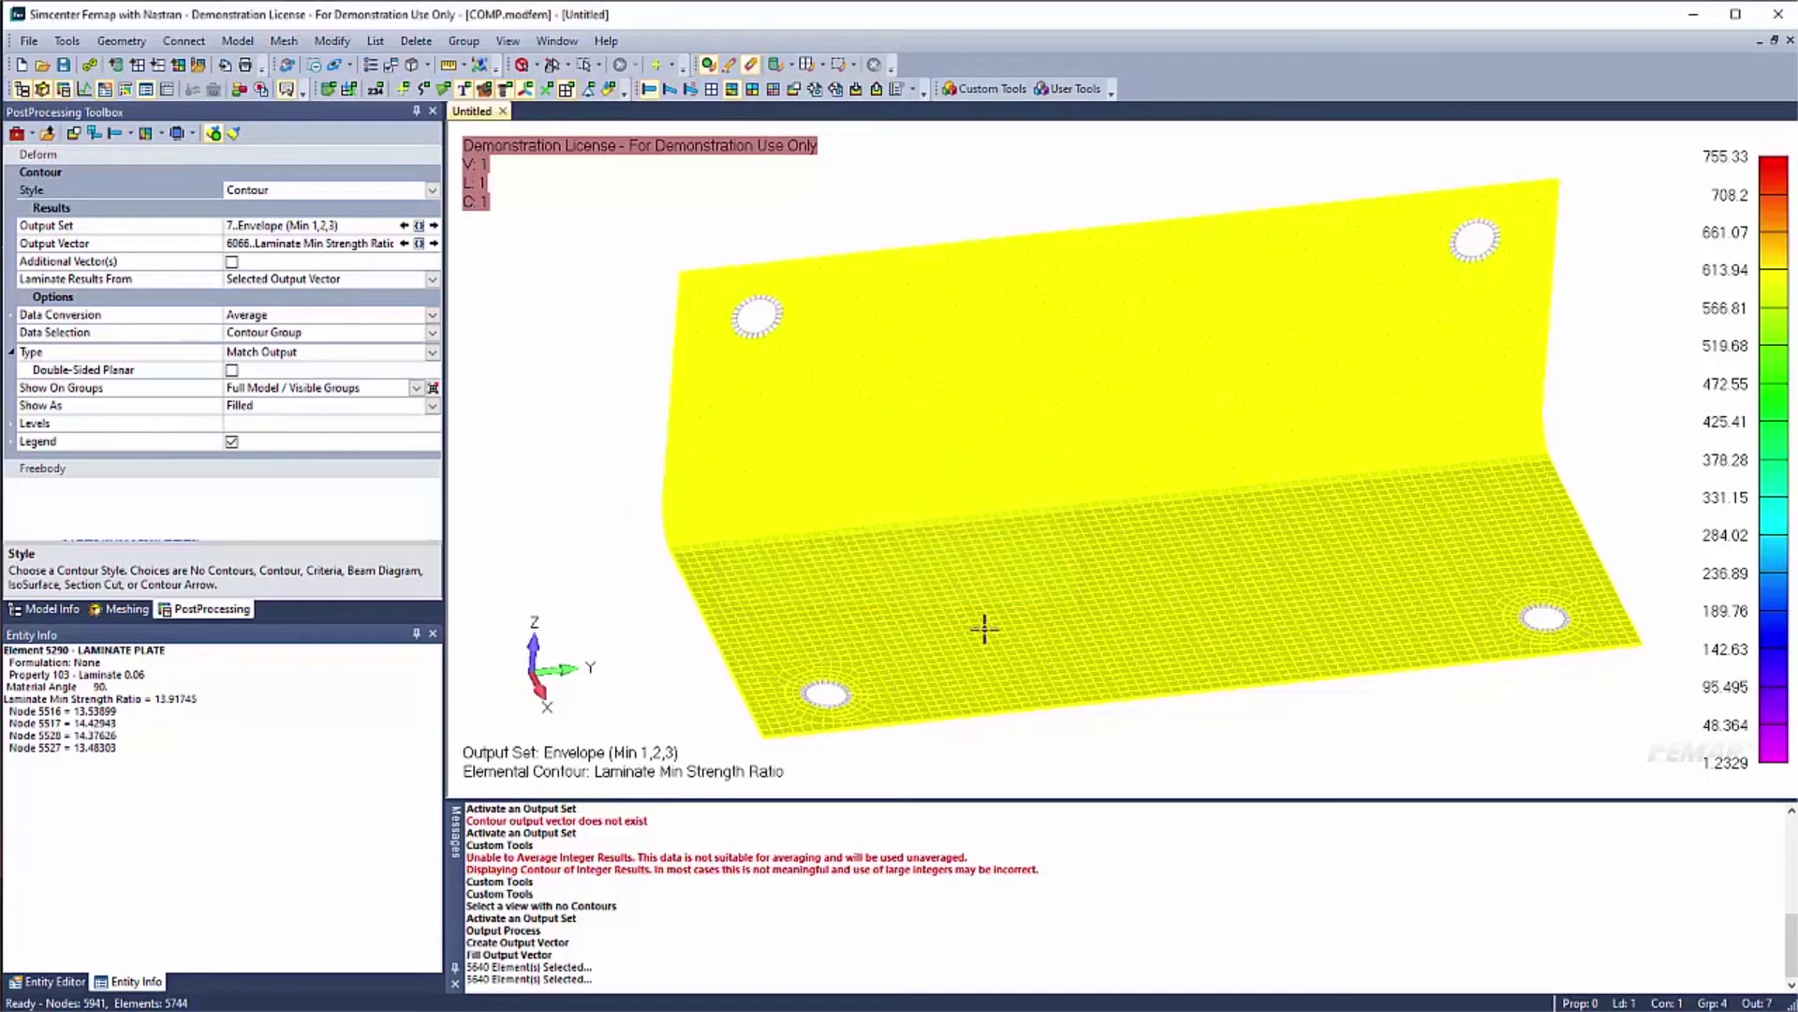
Contour vector 24000000 TSAI WU SF 1.5, ranging -0.1781 to 502.56
{"action": "left_click", "coordinate": [419, 244]}
{"action": "scroll", "coordinate": [401, 521], "scroll_direction": "down", "scroll_amount": 15}
{"action": "scroll", "coordinate": [401, 520], "scroll_direction": "down", "scroll_amount": 3}
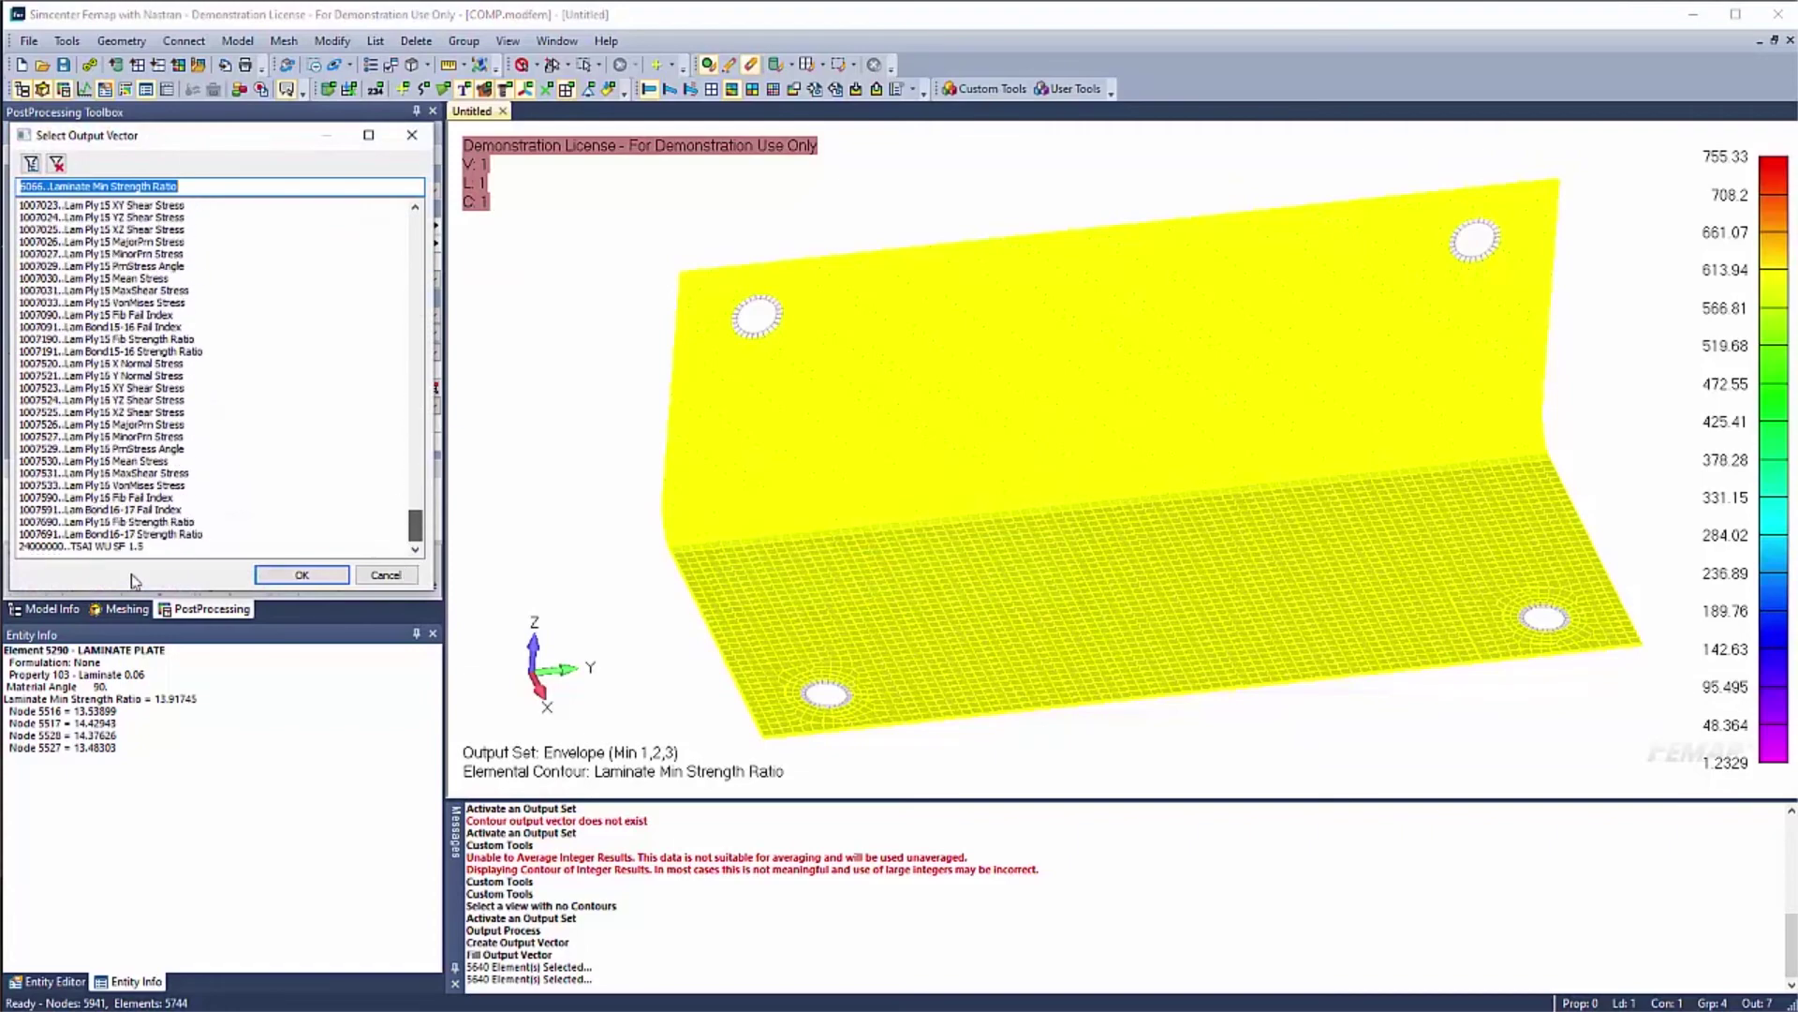
{"action": "double_click", "coordinate": [122, 557]}
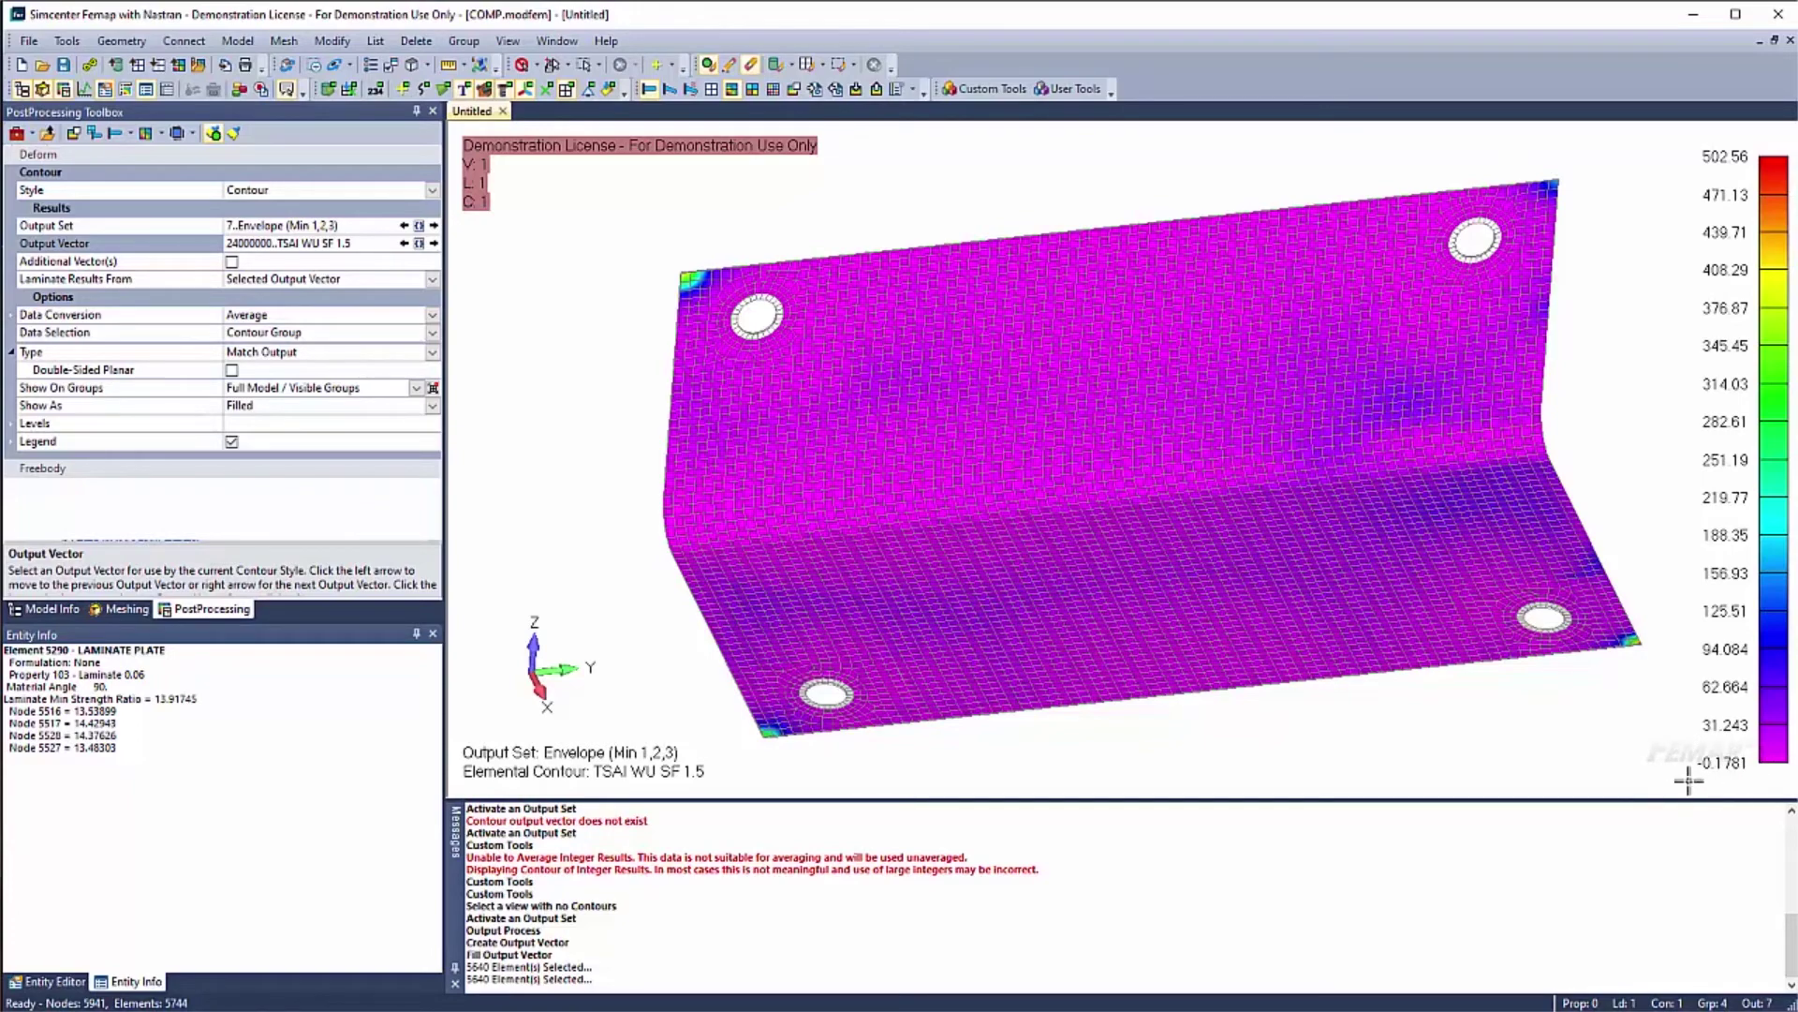
{"action": "left_click", "coordinate": [81, 611]}
Show only the active Property 102 group's Tsai-Wu margin contour
{"action": "scroll", "coordinate": [19, 534], "scroll_direction": "down", "scroll_amount": 1}
{"action": "left_click", "coordinate": [11, 525]}
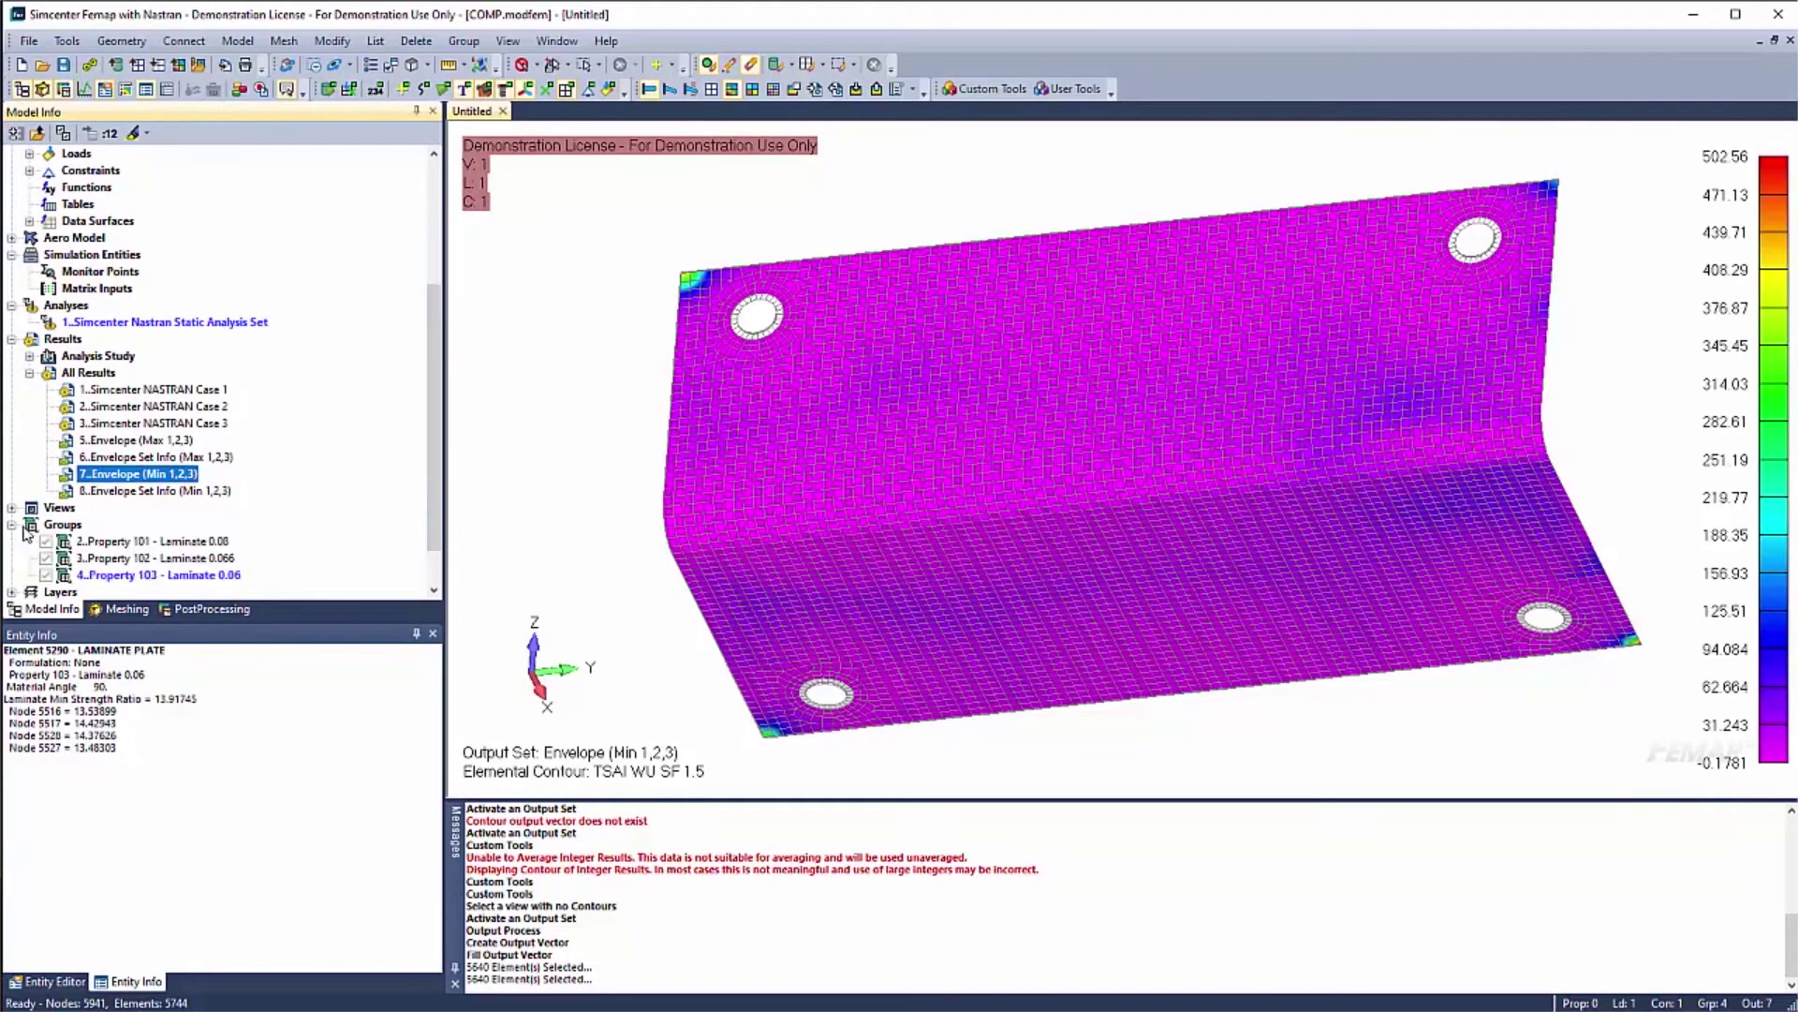
{"action": "double_click", "coordinate": [178, 558]}
{"action": "right_click", "coordinate": [178, 560]}
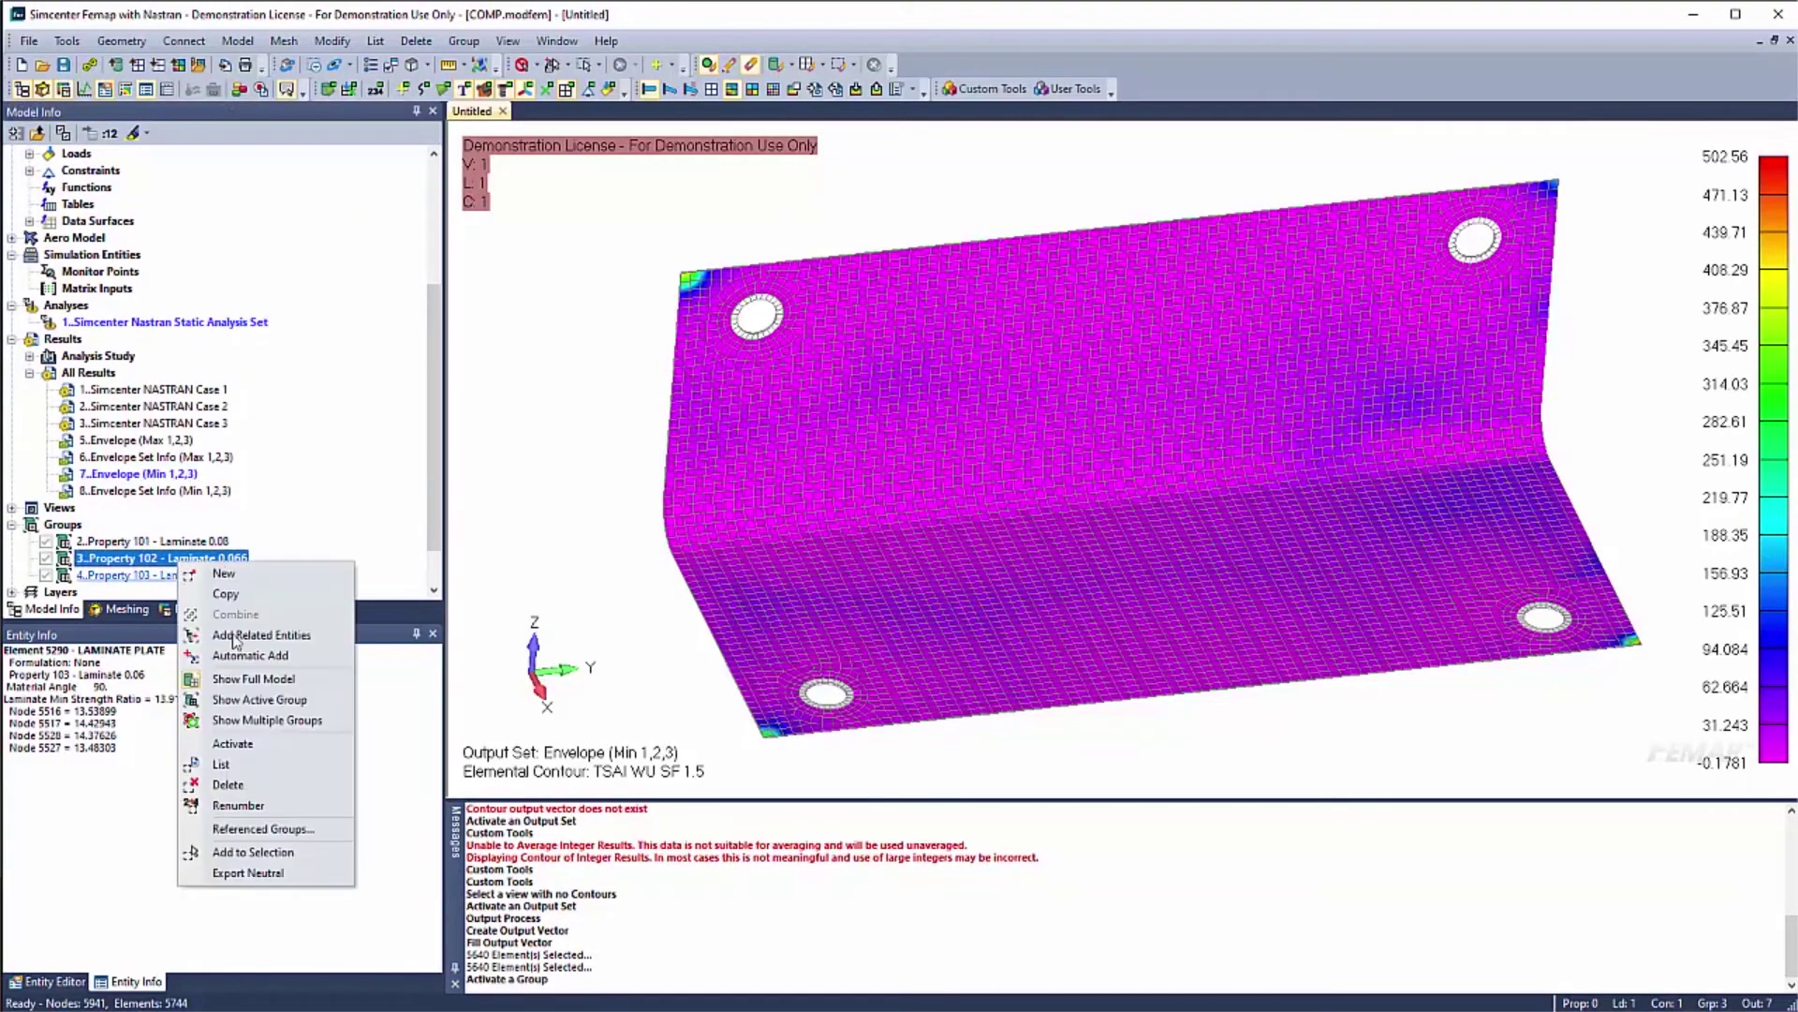
{"action": "left_click", "coordinate": [259, 699]}
Switch between Property 101, 103 and 102 groups; Property 103 ranges -0.1781 to 70.826
{"action": "double_click", "coordinate": [159, 542]}
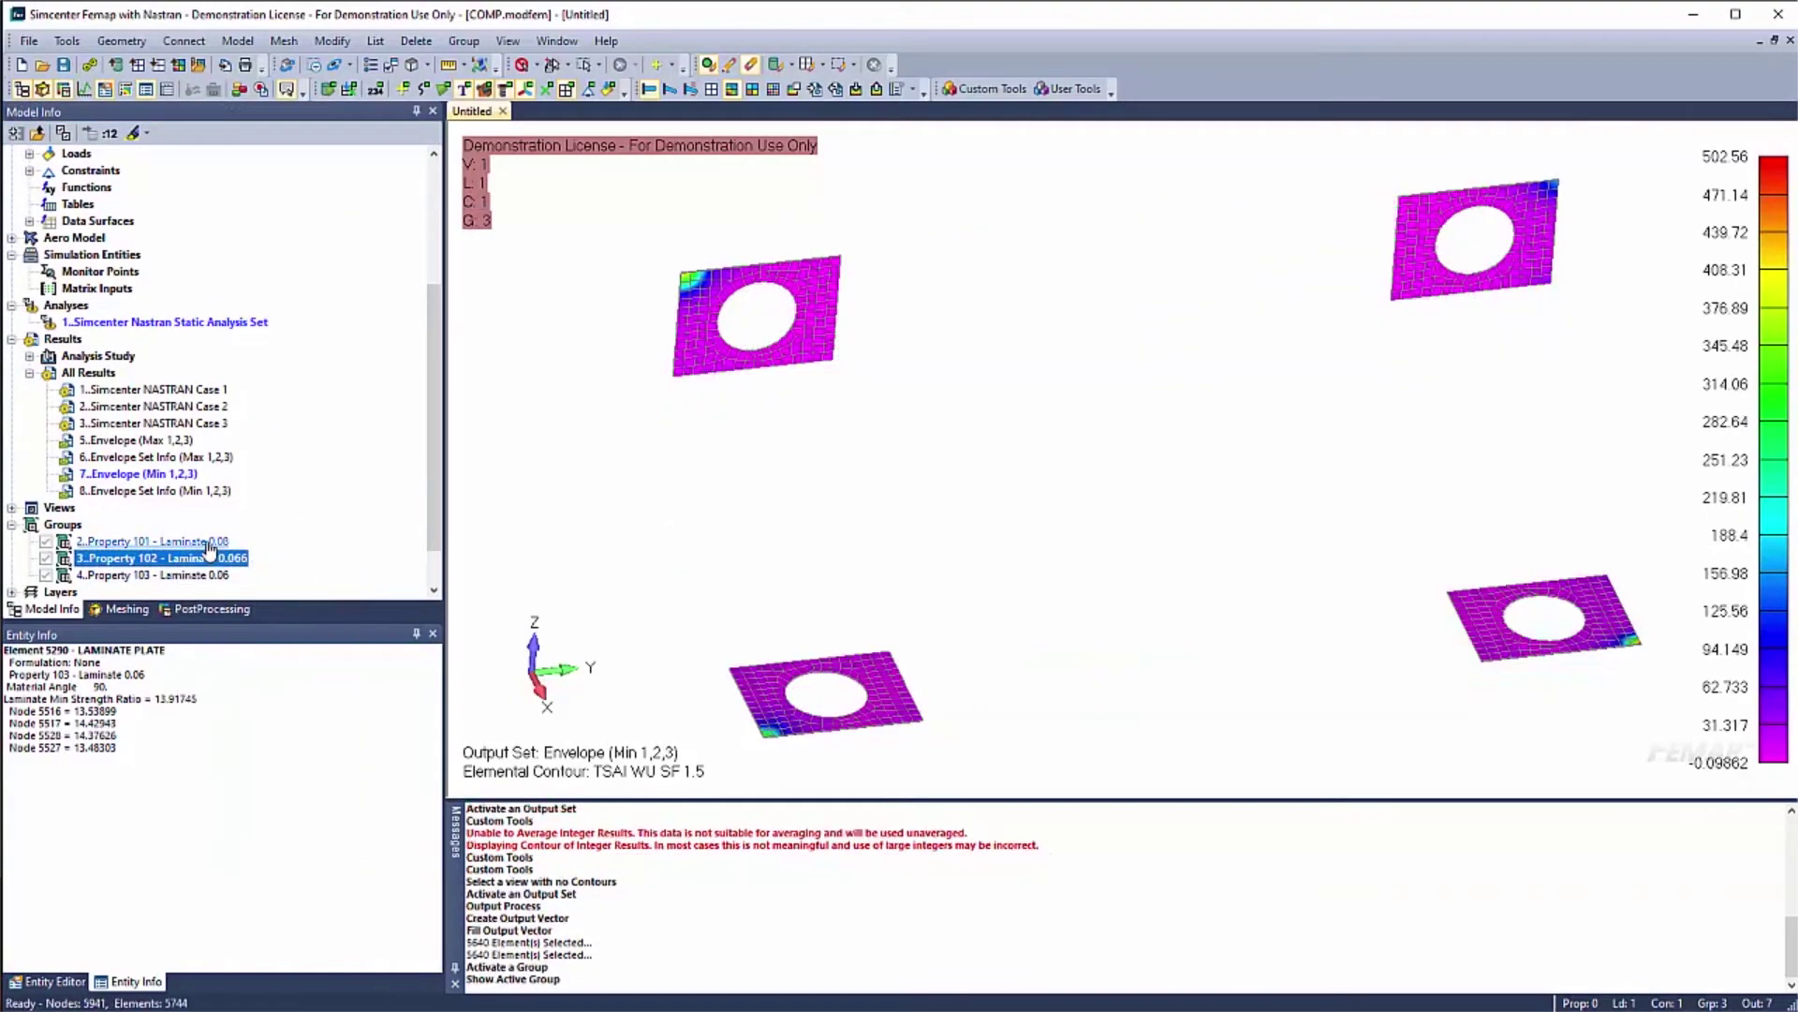
{"action": "double_click", "coordinate": [159, 575]}
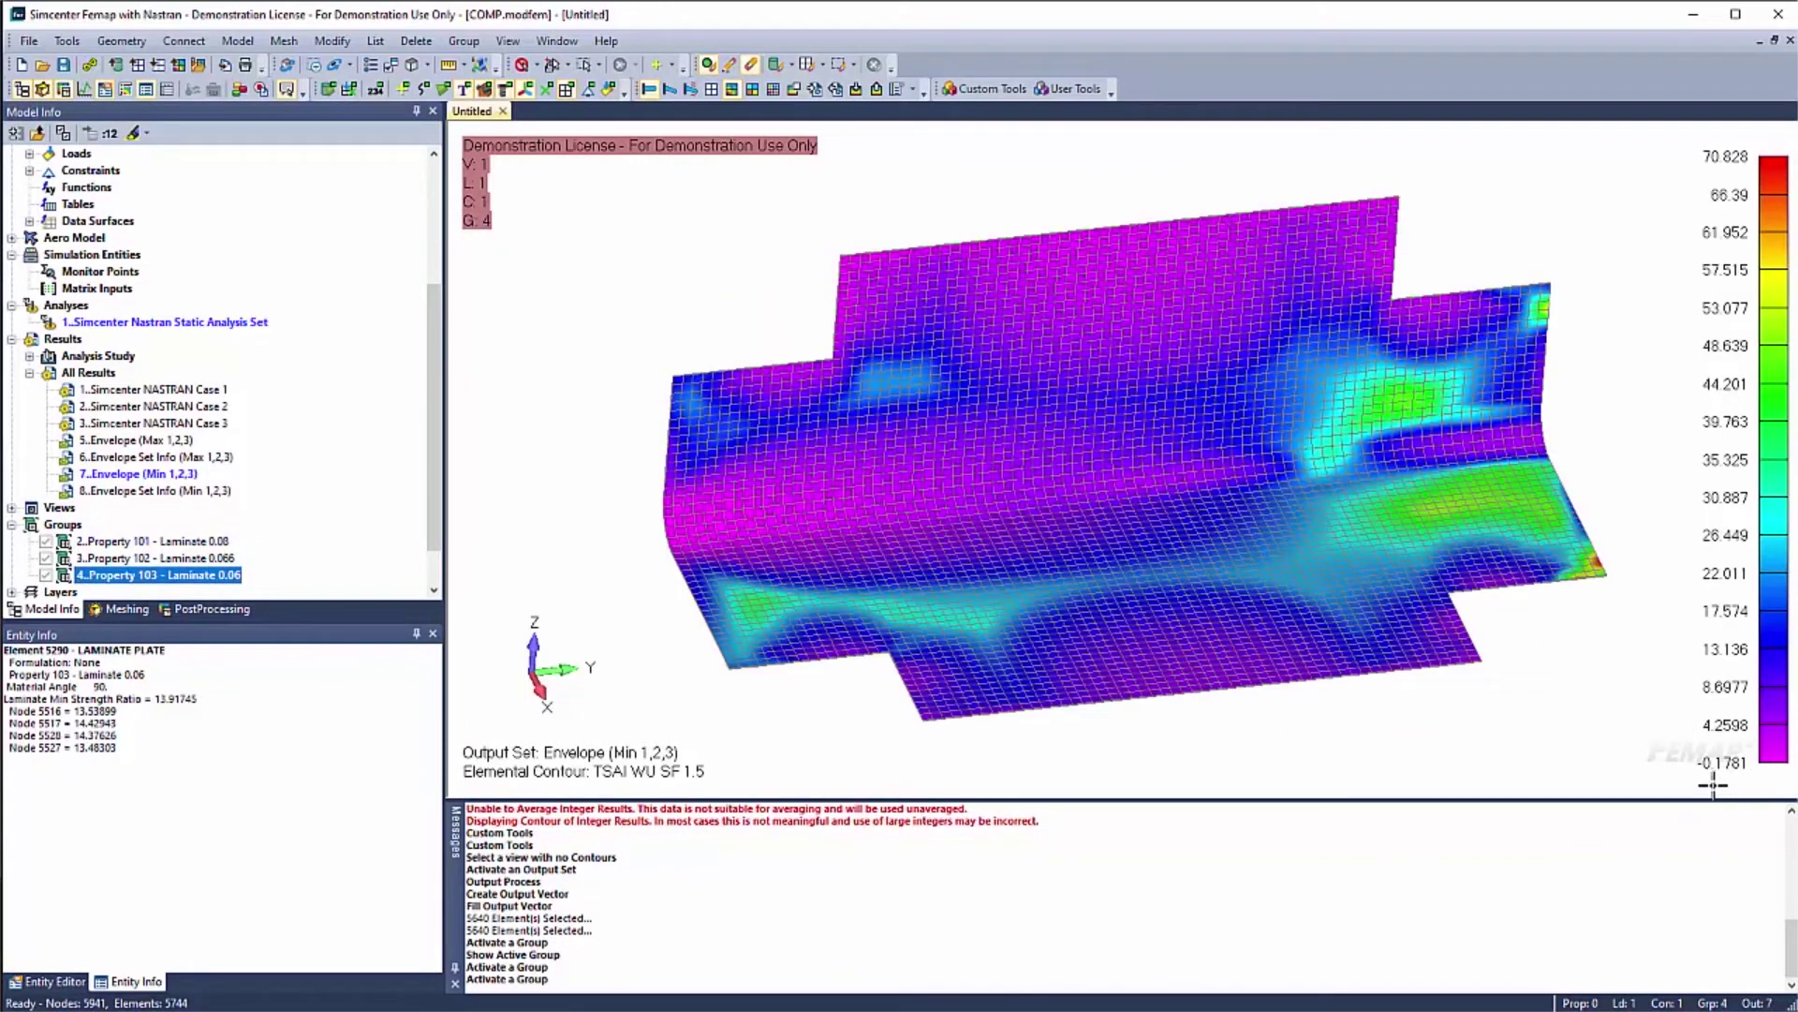
{"action": "double_click", "coordinate": [187, 558]}
{"action": "double_click", "coordinate": [185, 542]}
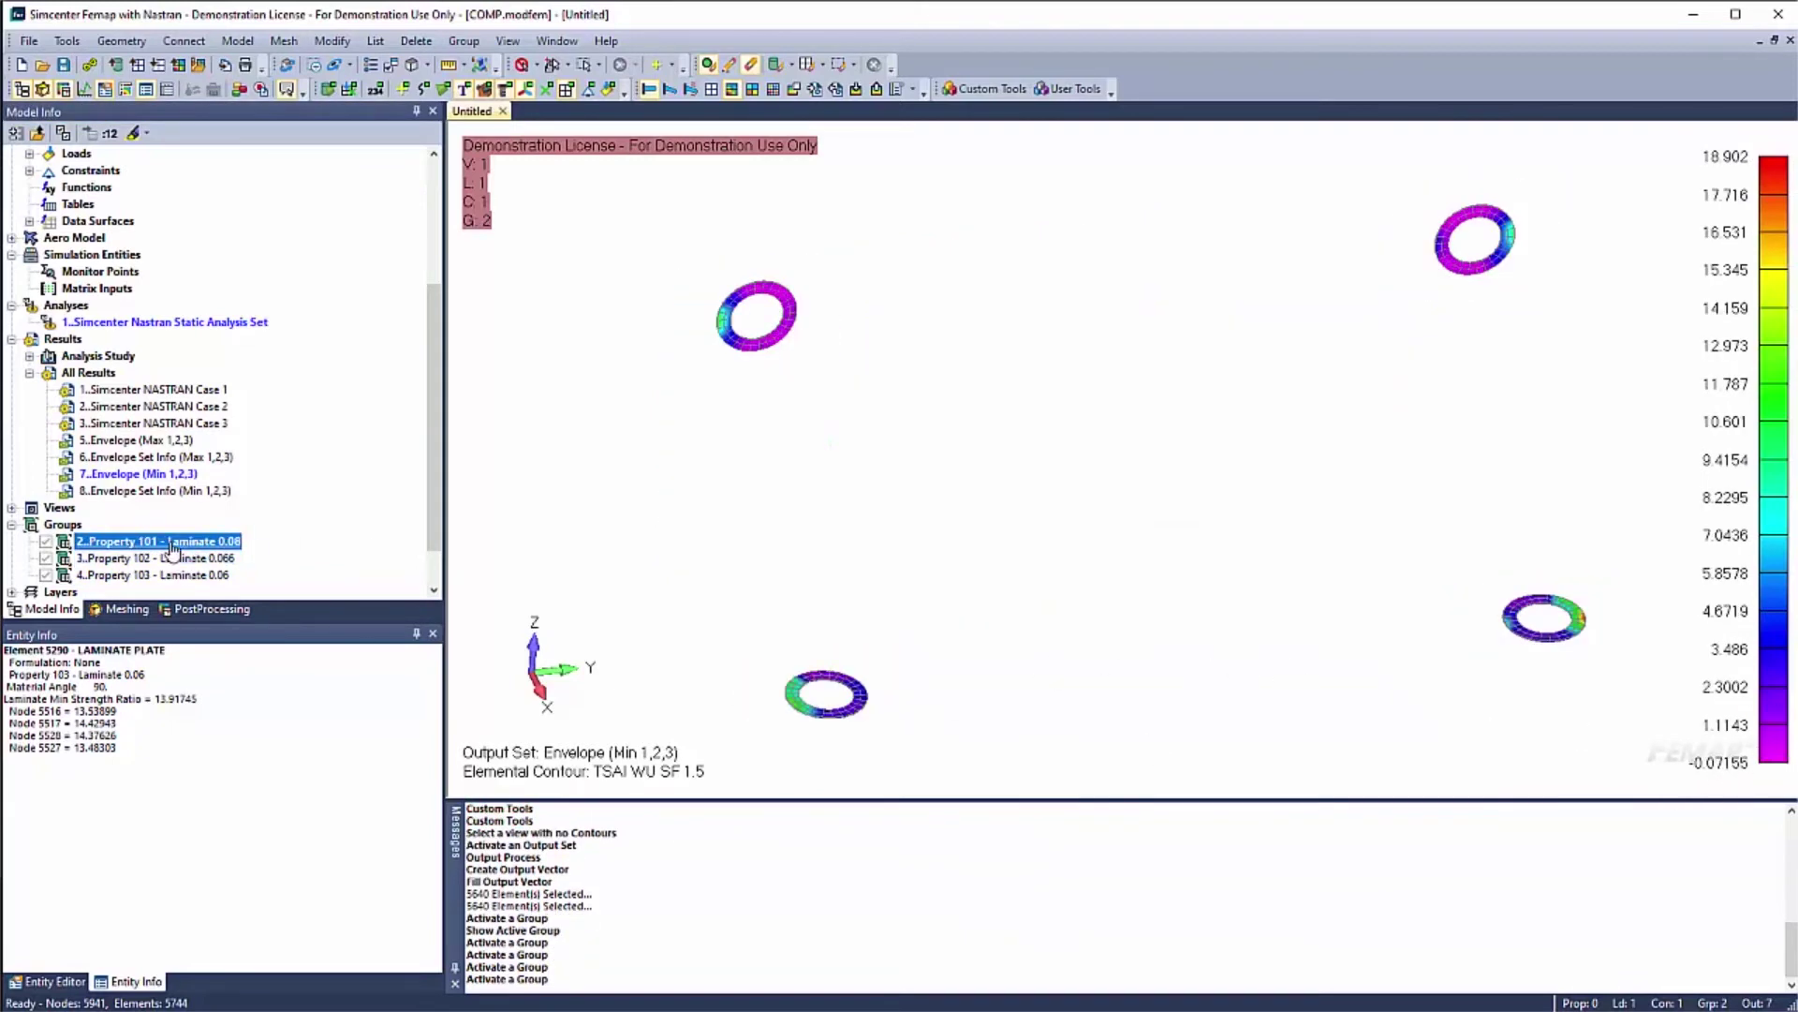
{"action": "double_click", "coordinate": [178, 558]}
{"action": "left_click", "coordinate": [182, 575]}
{"action": "double_click", "coordinate": [182, 577]}
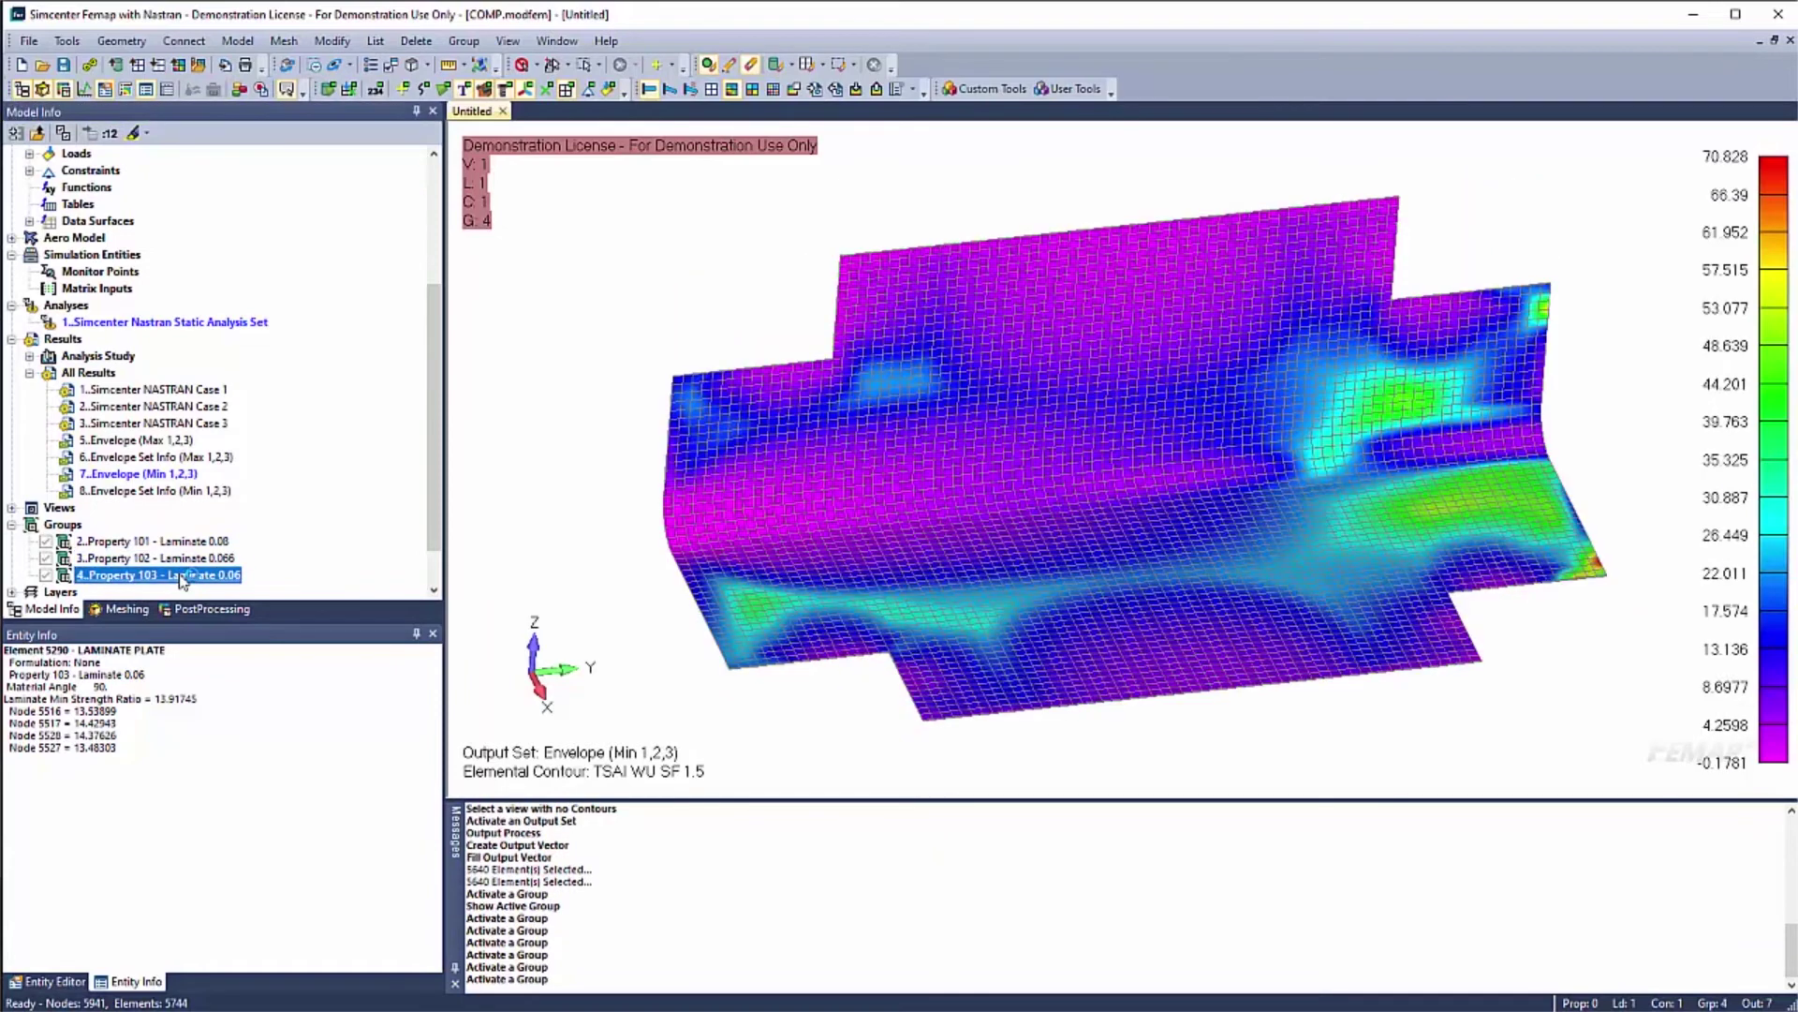
Return to the full bracket model and collapse the result sets list
{"action": "right_click", "coordinate": [63, 526]}
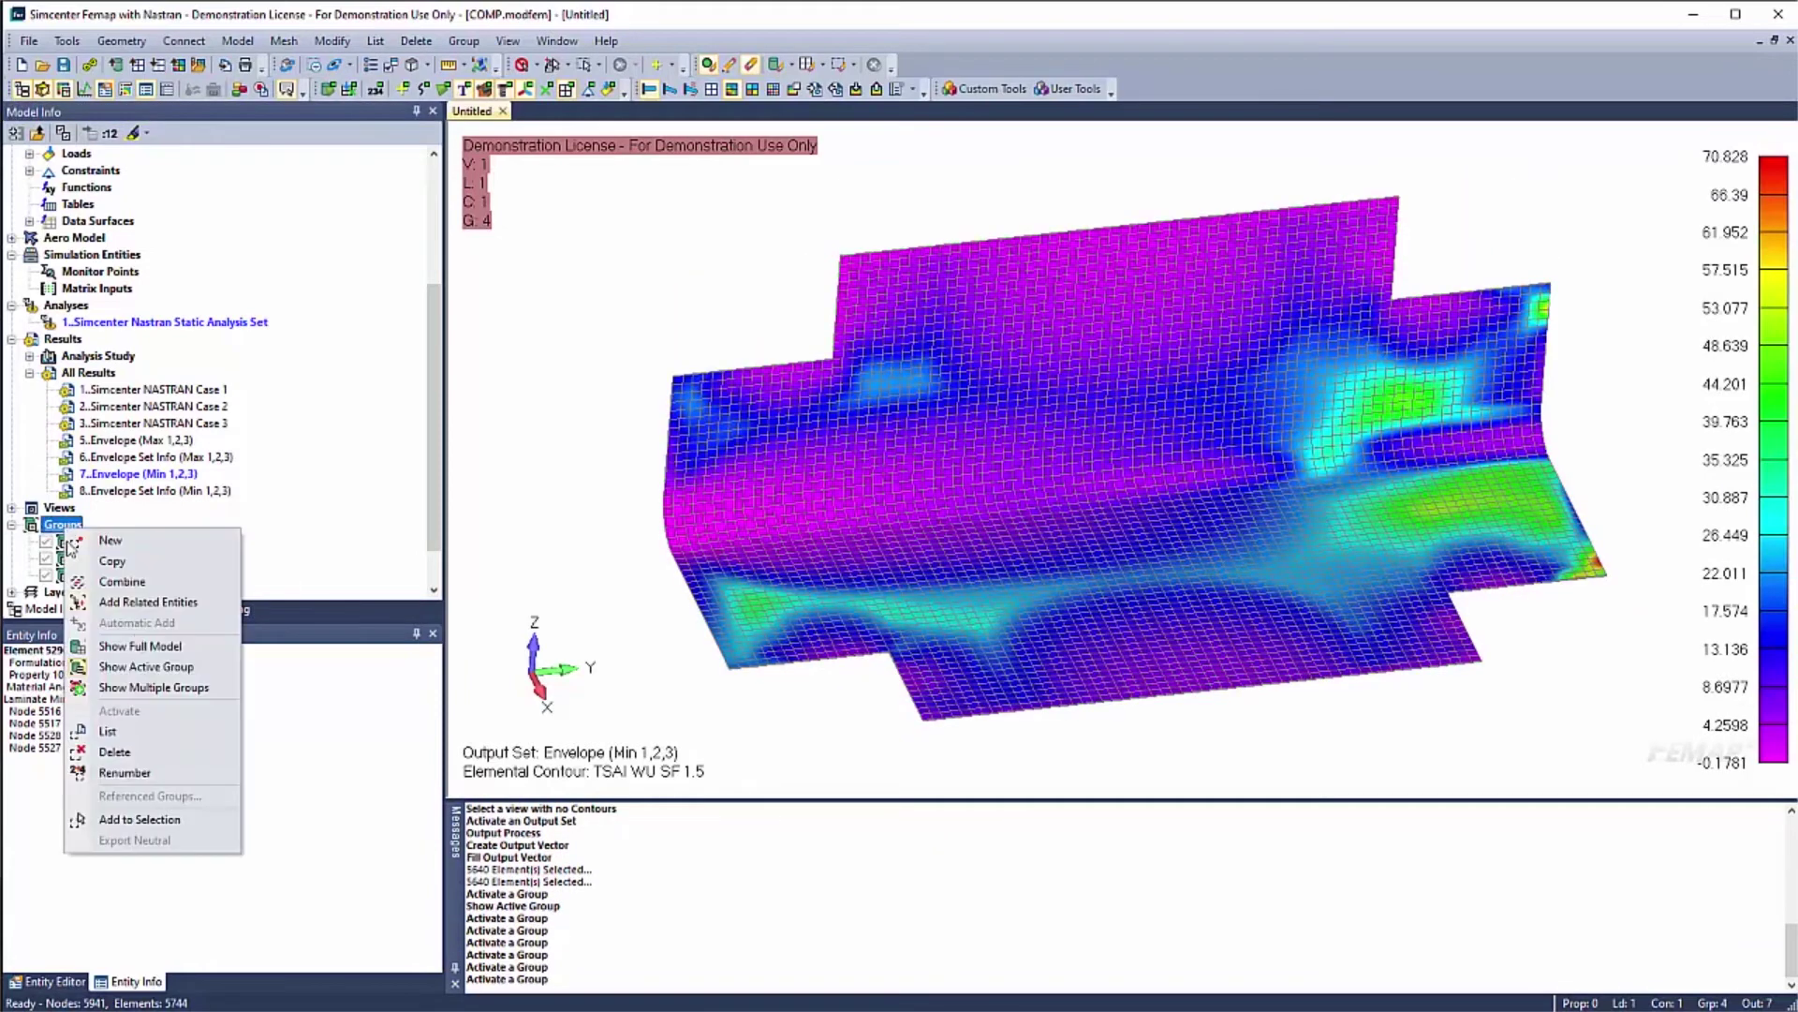
{"action": "left_click", "coordinate": [141, 646]}
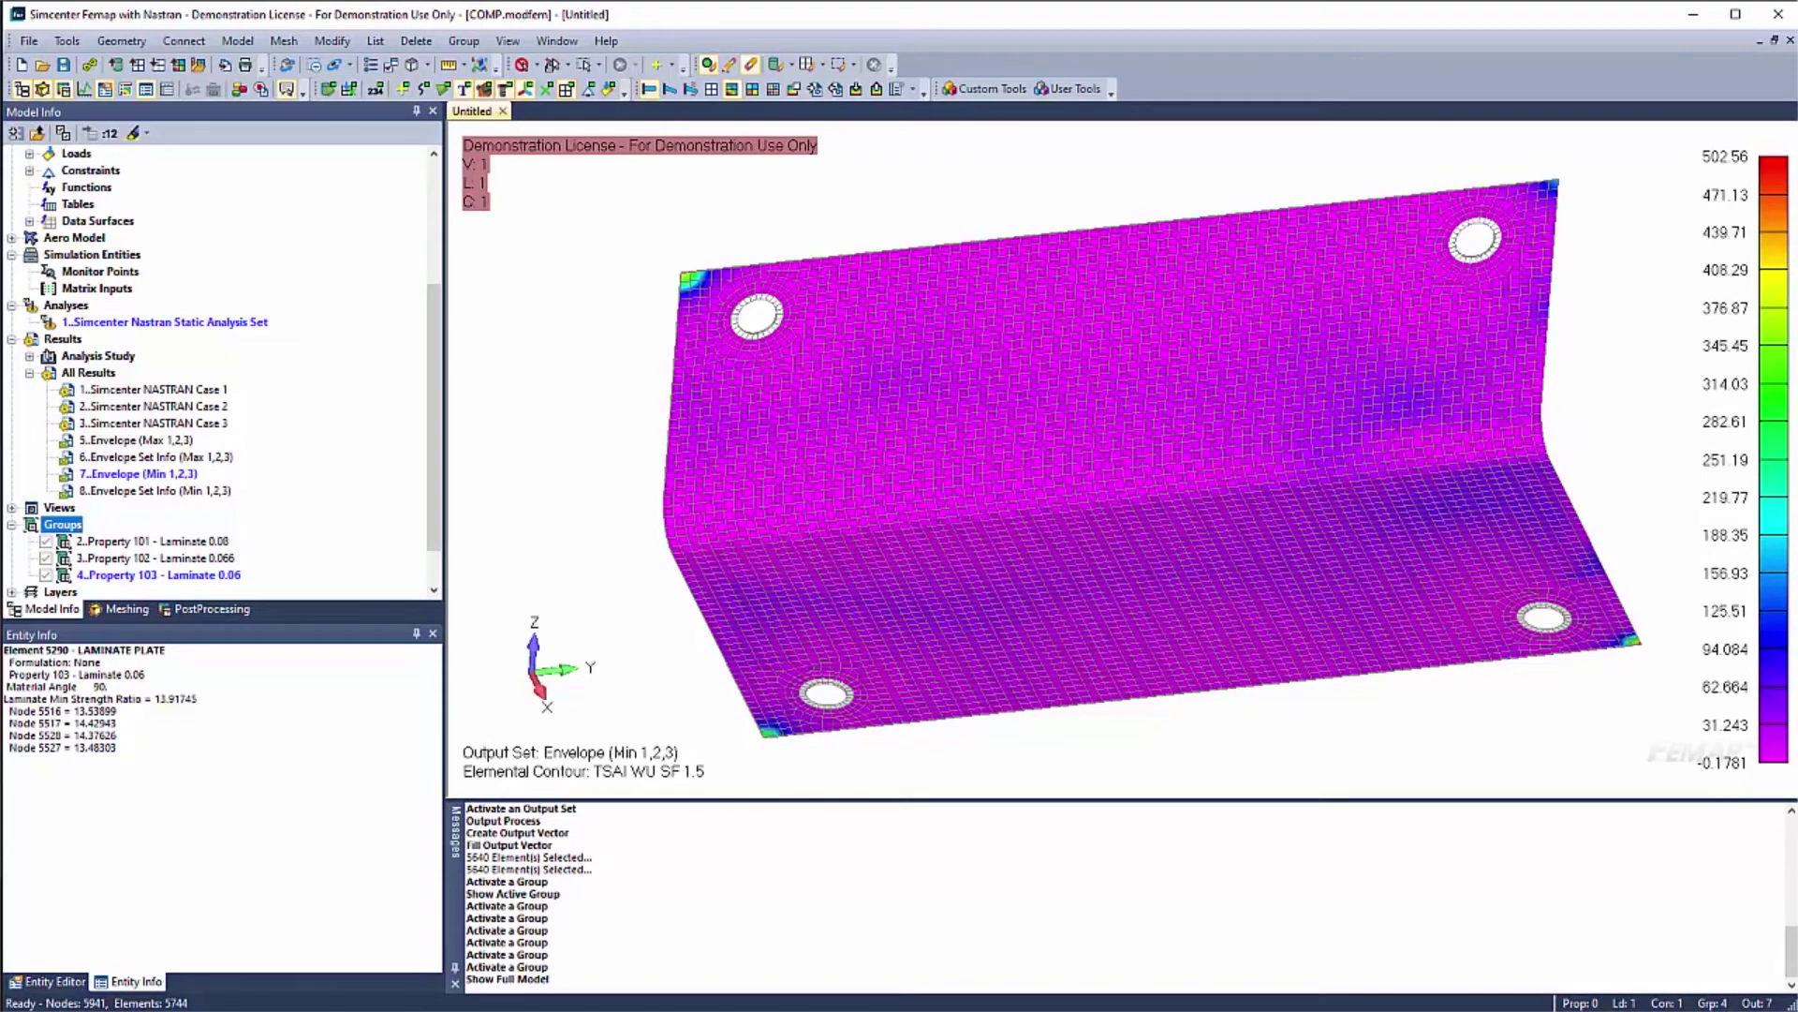
{"action": "left_click", "coordinate": [29, 373]}
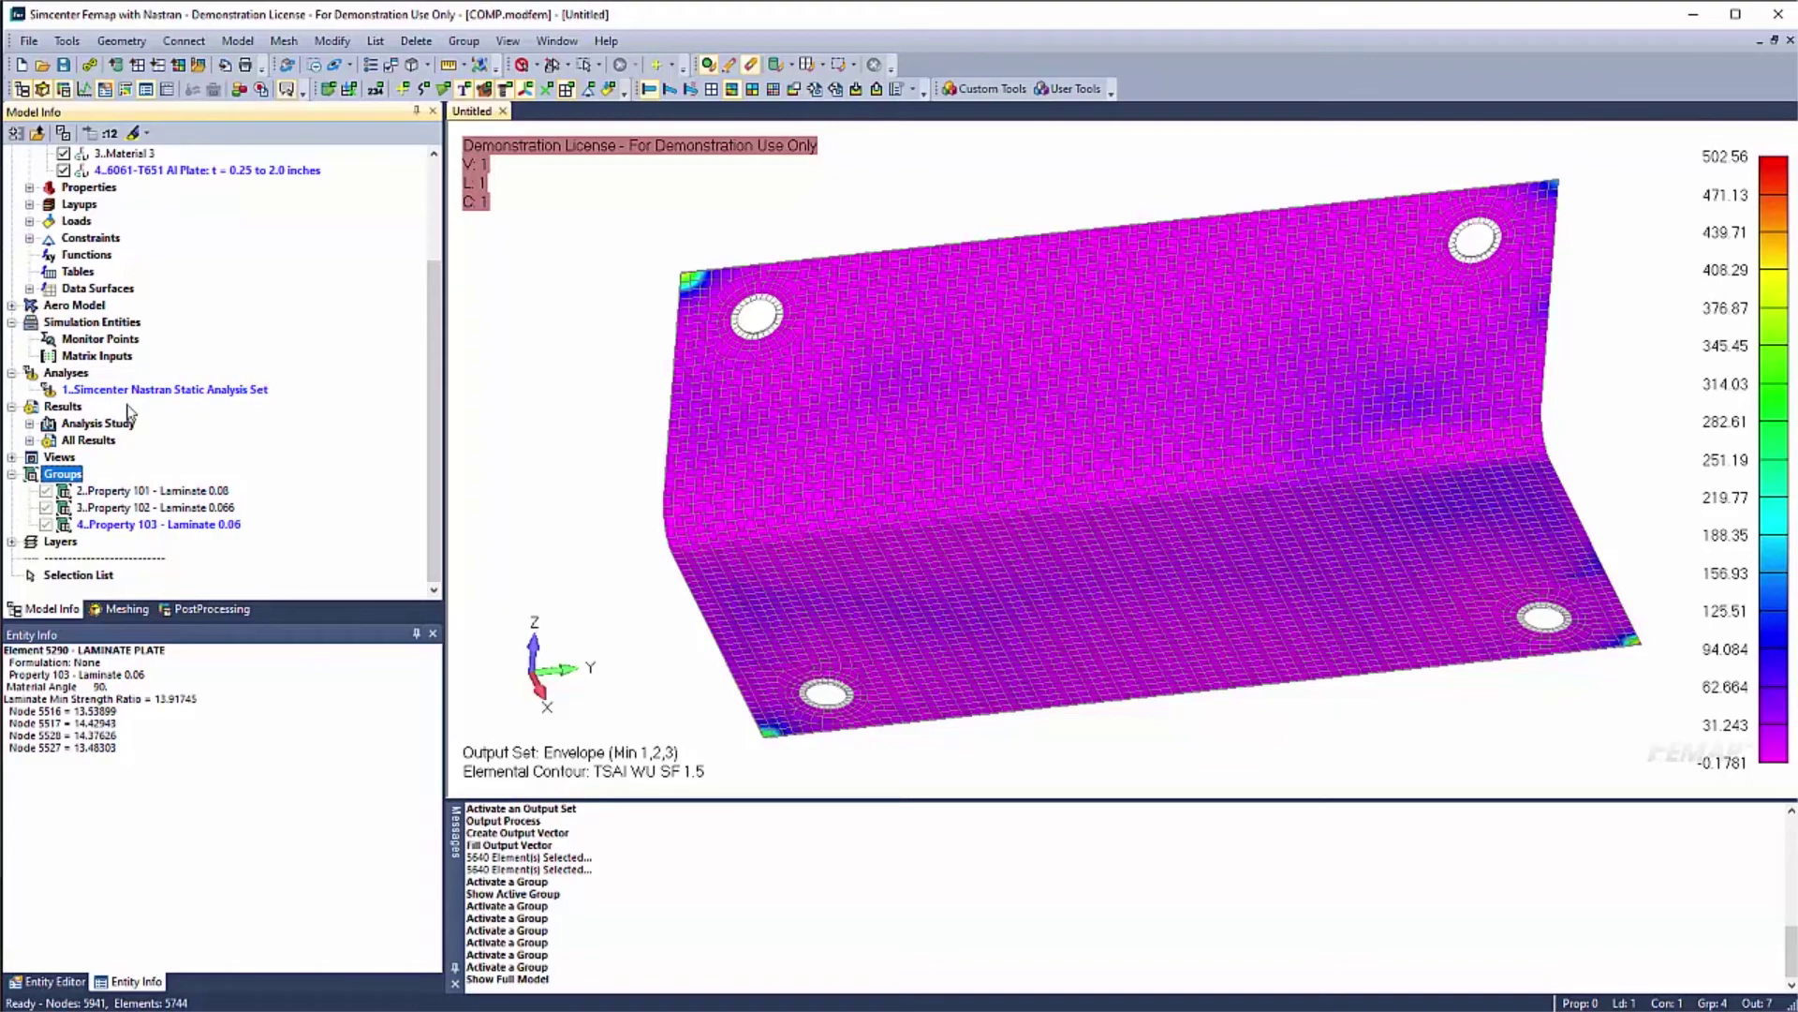
Contour vector 1000691 Lam Bond2-3 Strength Ratio, ranging 1.8786 to 1572.9
{"action": "left_click", "coordinate": [210, 610]}
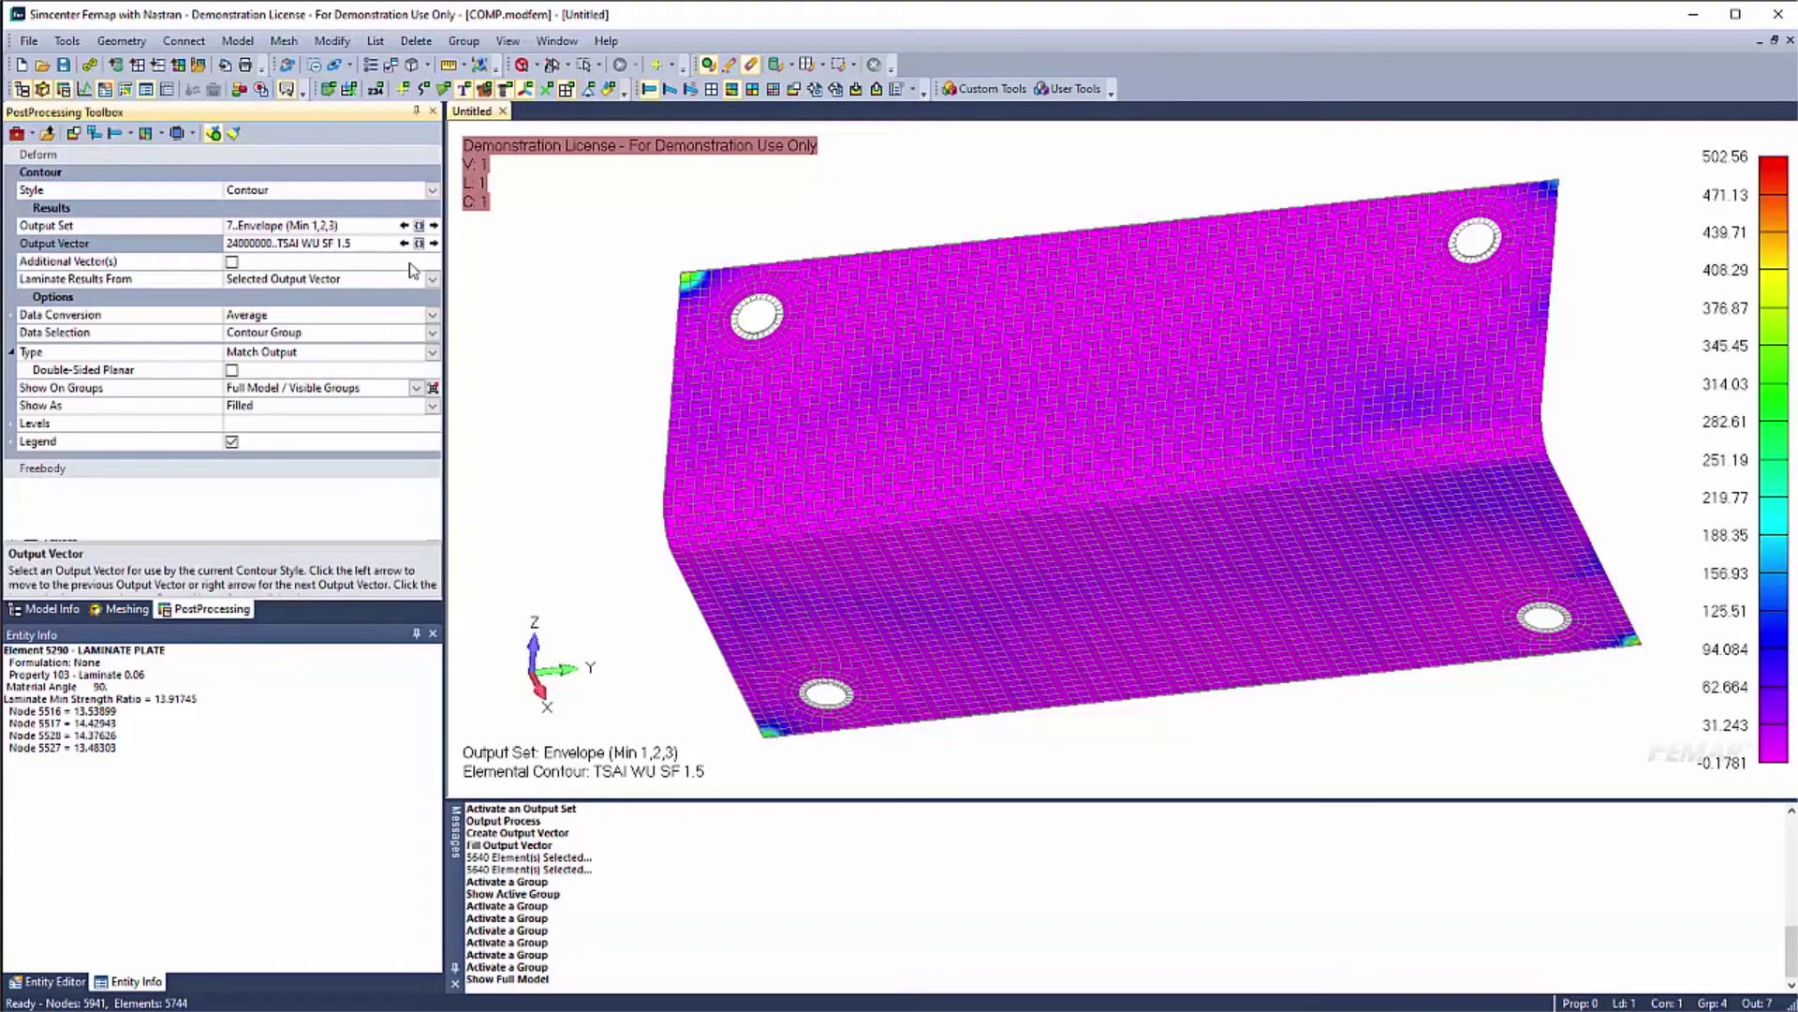
{"action": "left_click", "coordinate": [419, 244]}
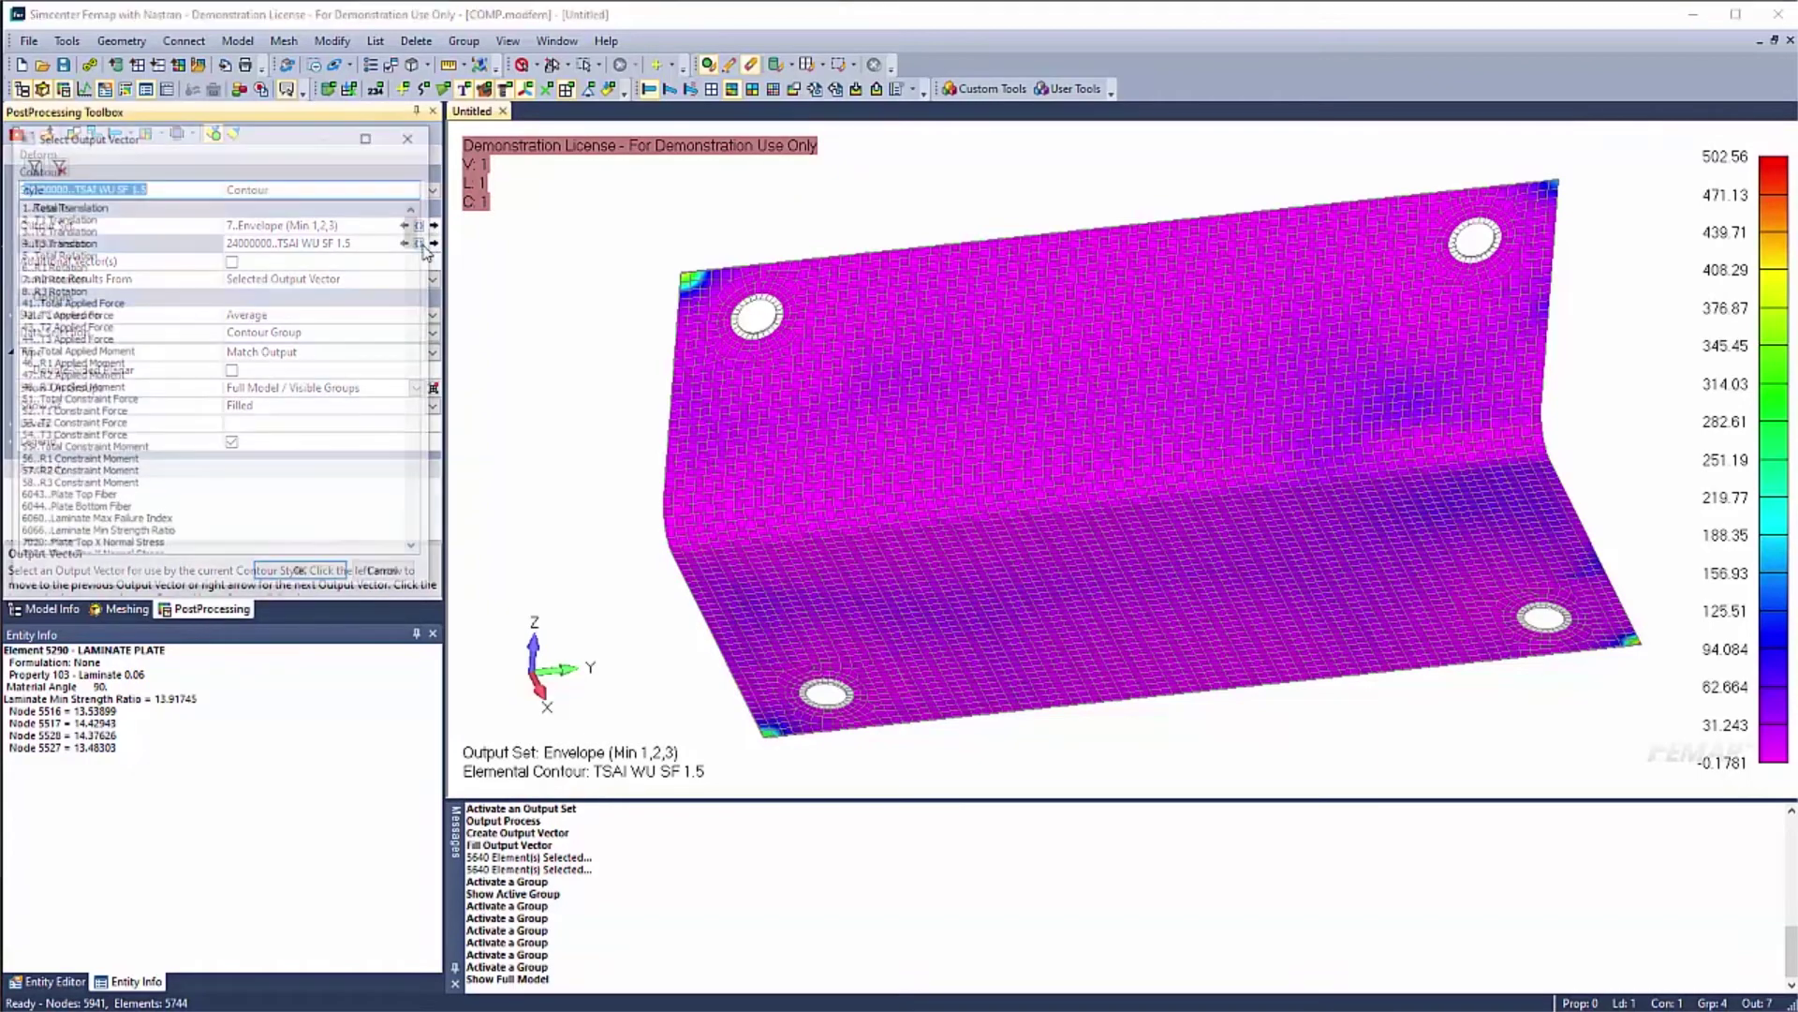
{"action": "left_click_drag", "start_coordinate": [420, 235], "coordinate": [425, 320]}
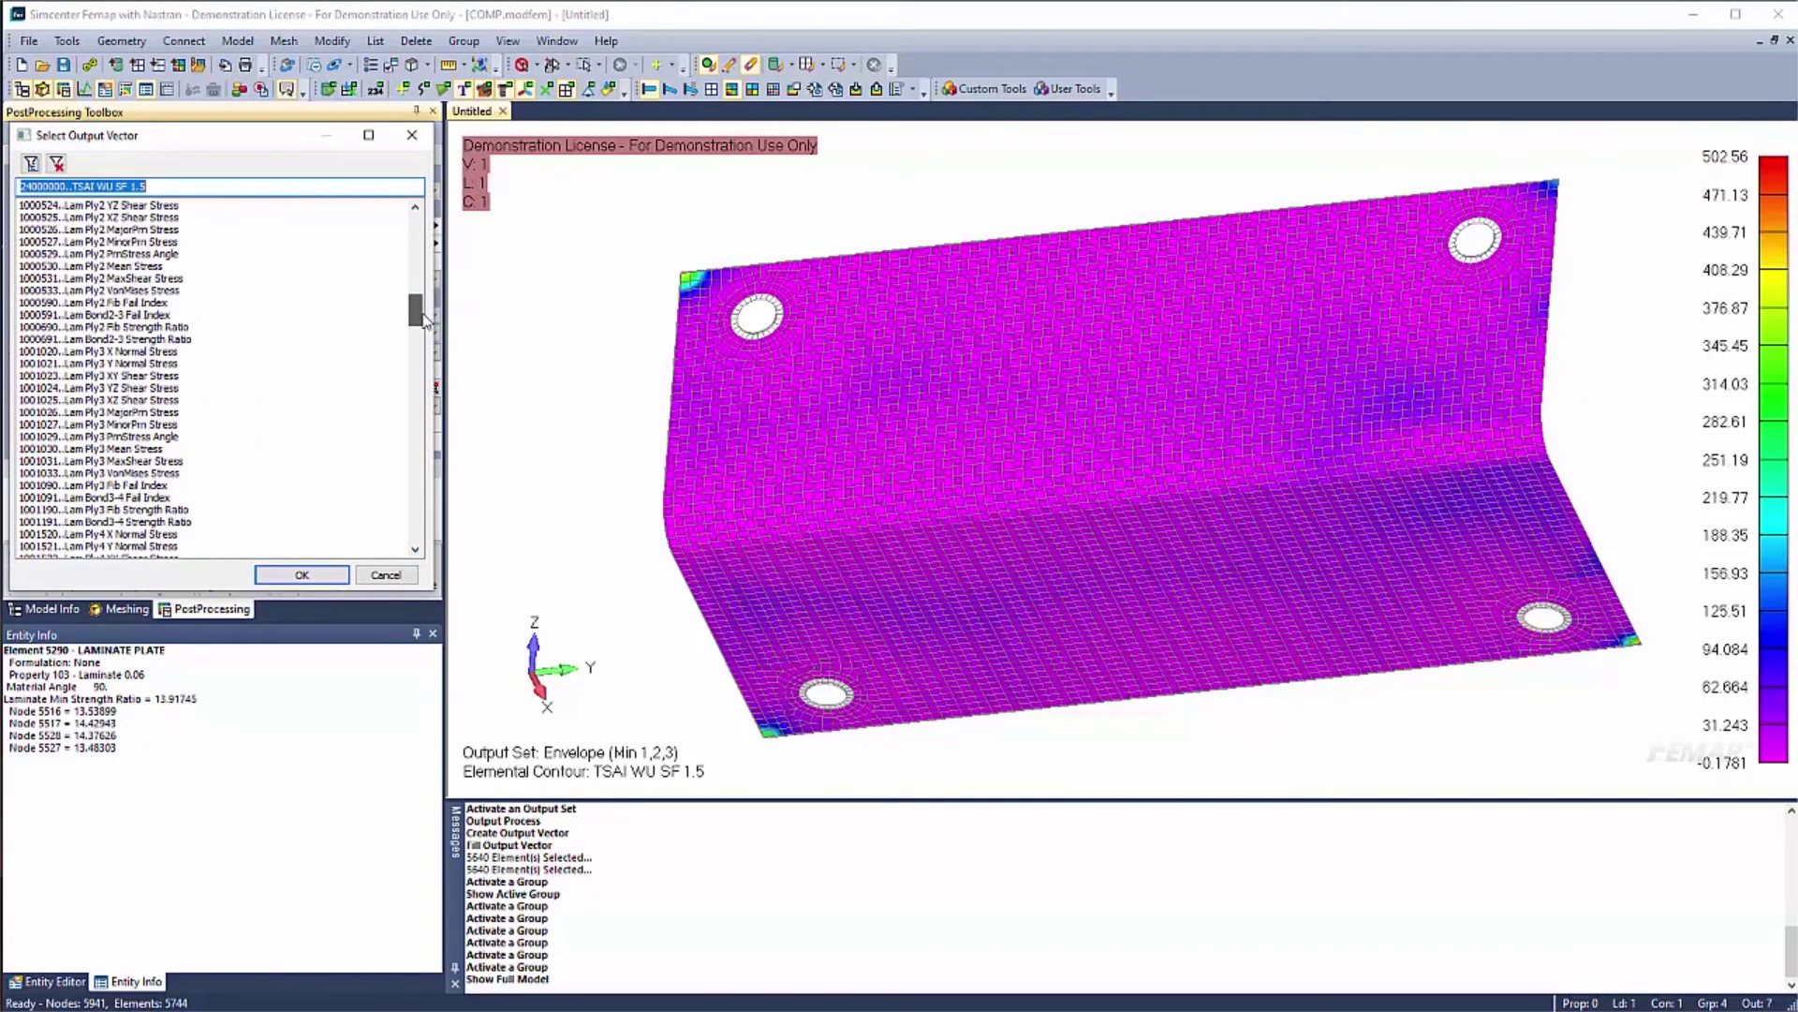
{"action": "left_click", "coordinate": [90, 339]}
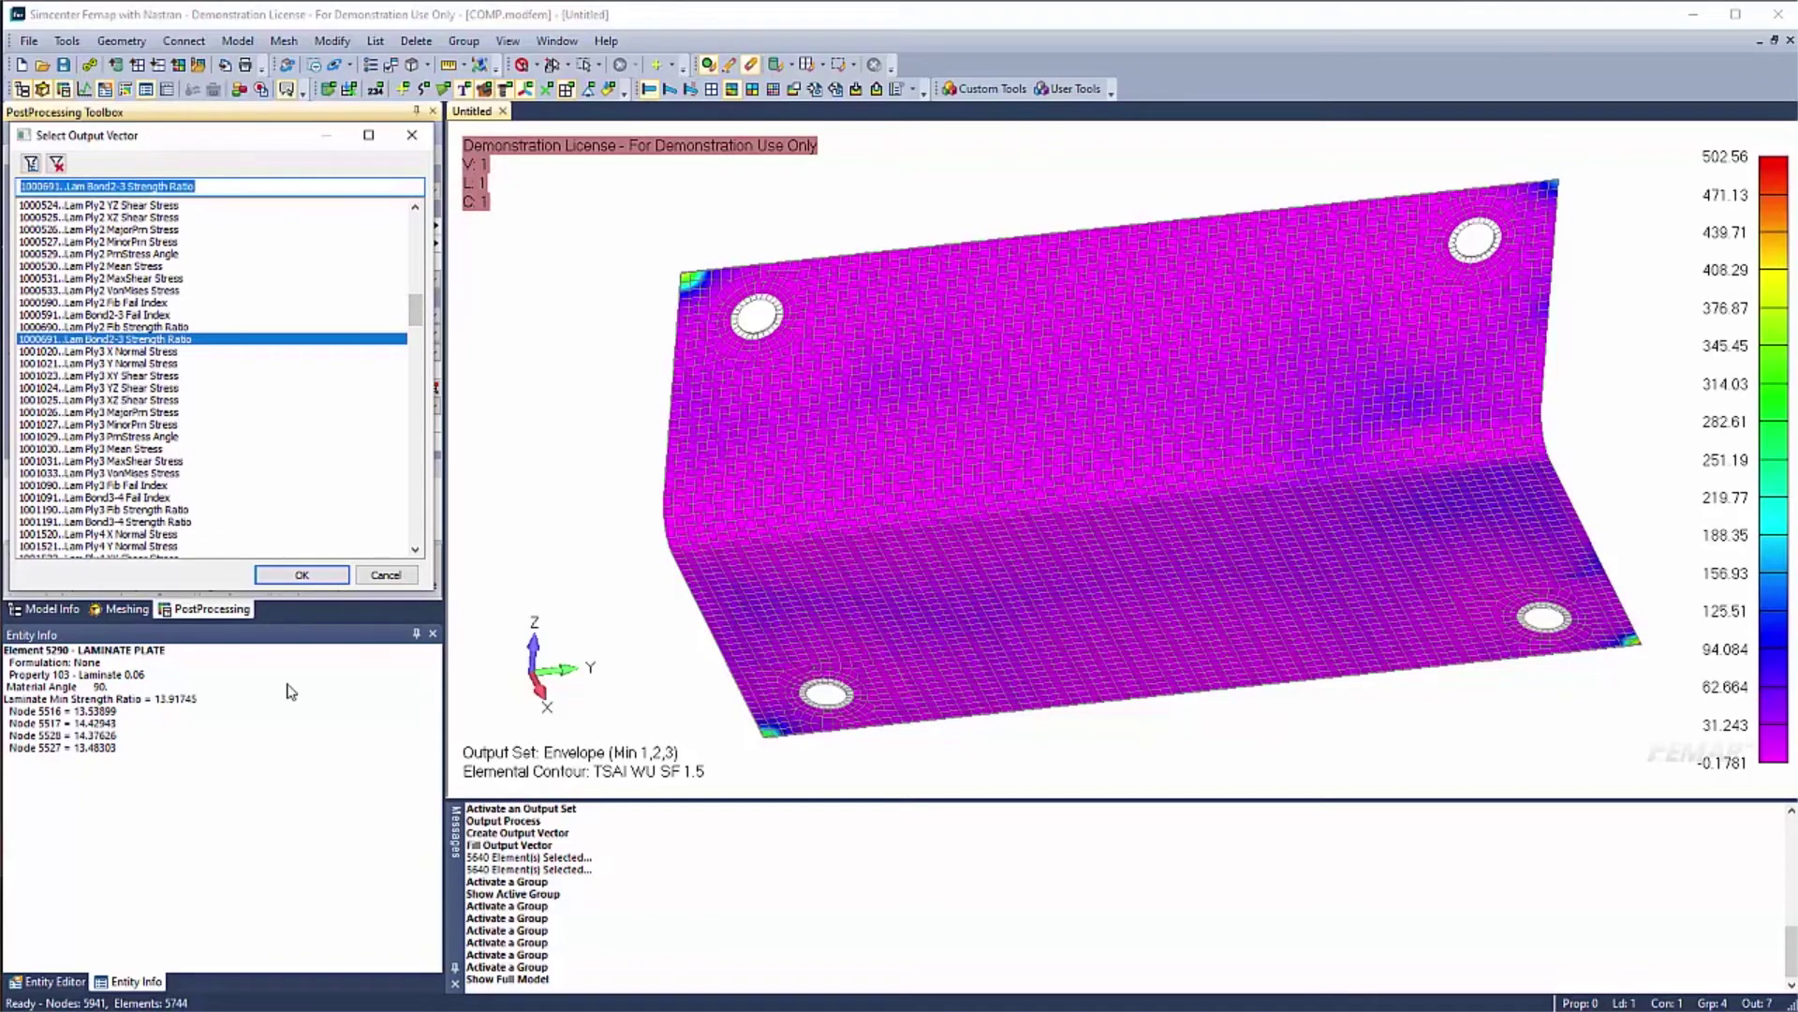
{"action": "left_click", "coordinate": [301, 574]}
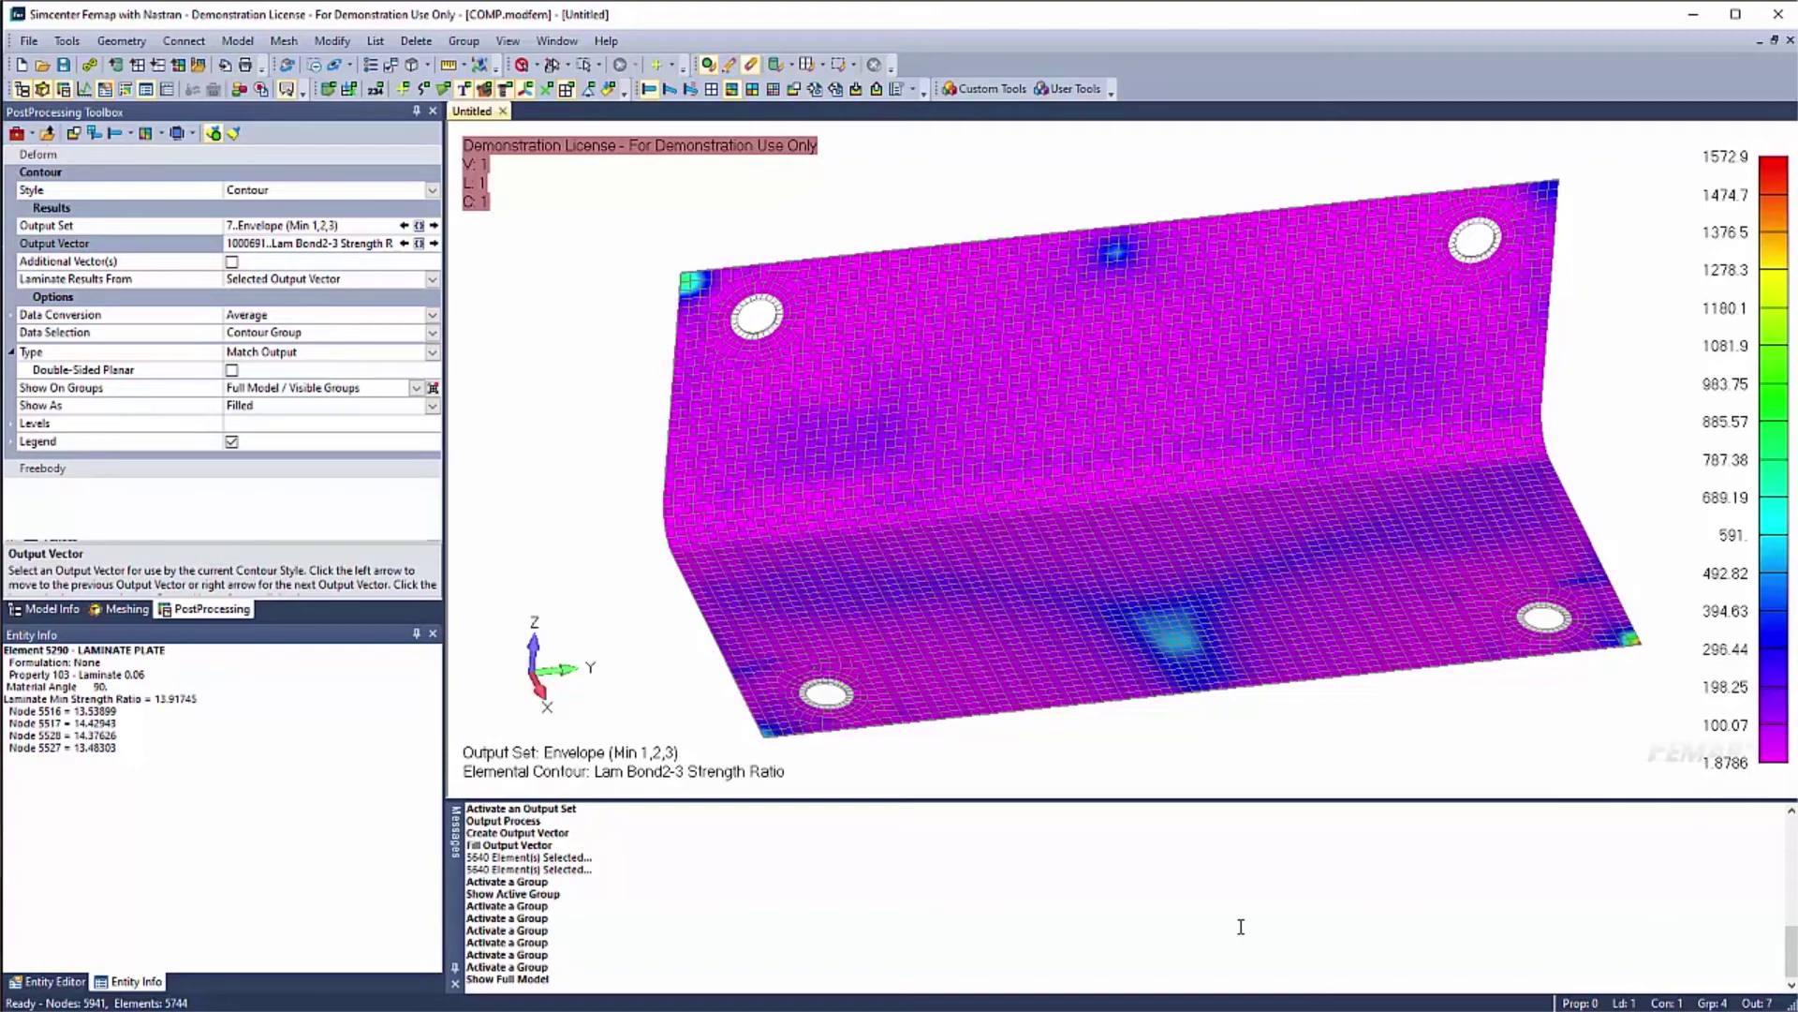
{"action": "left_click", "coordinate": [237, 40]}
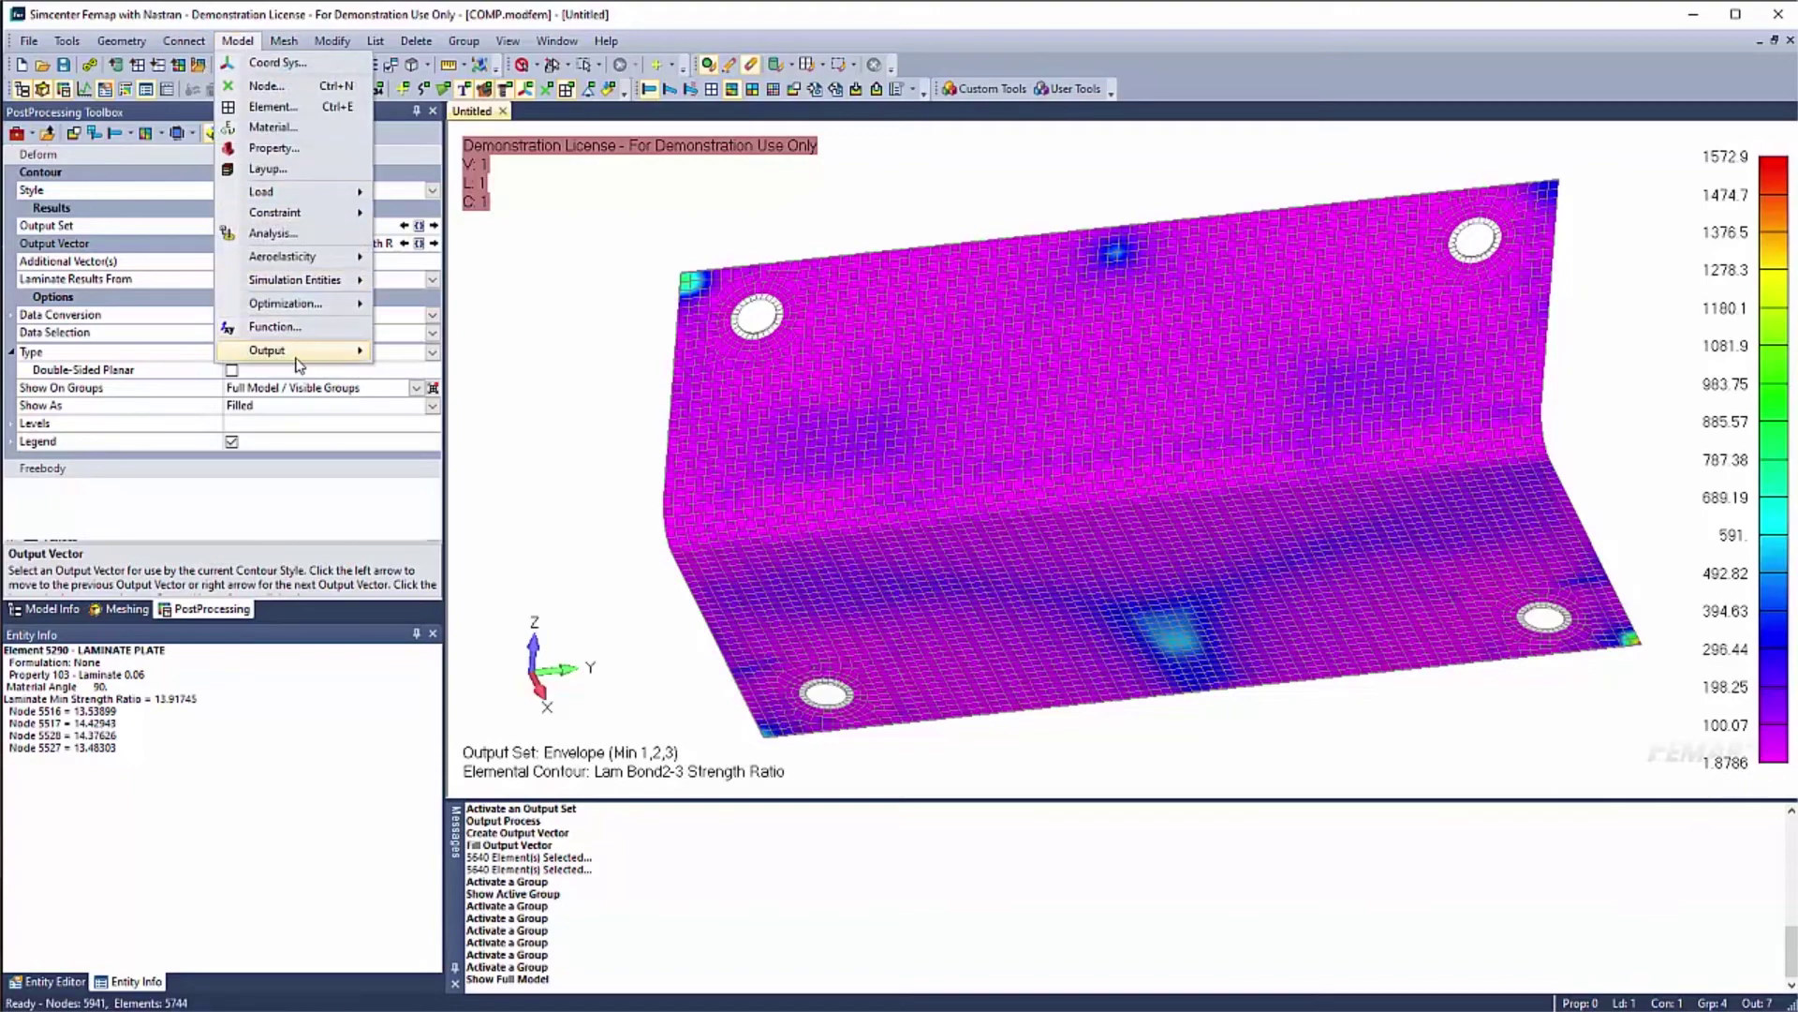
{"action": "mouse_move", "coordinate": [297, 364]}
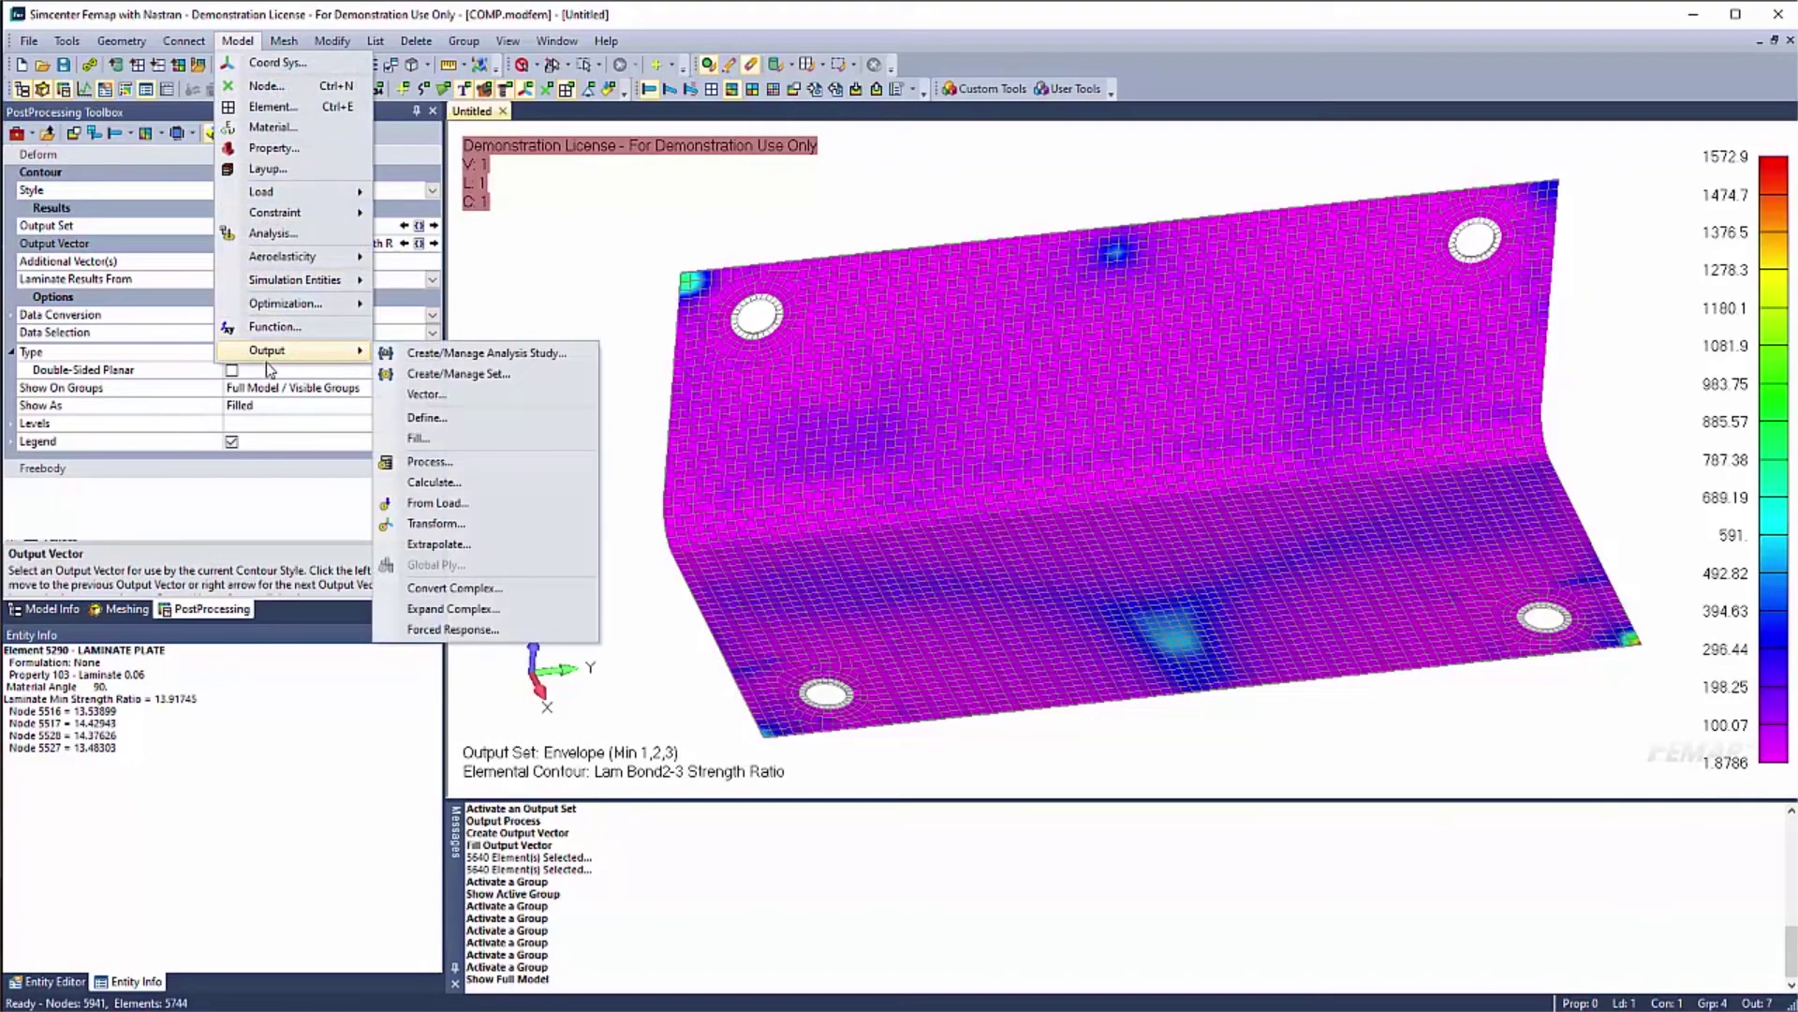
{"action": "left_click", "coordinate": [679, 718]}
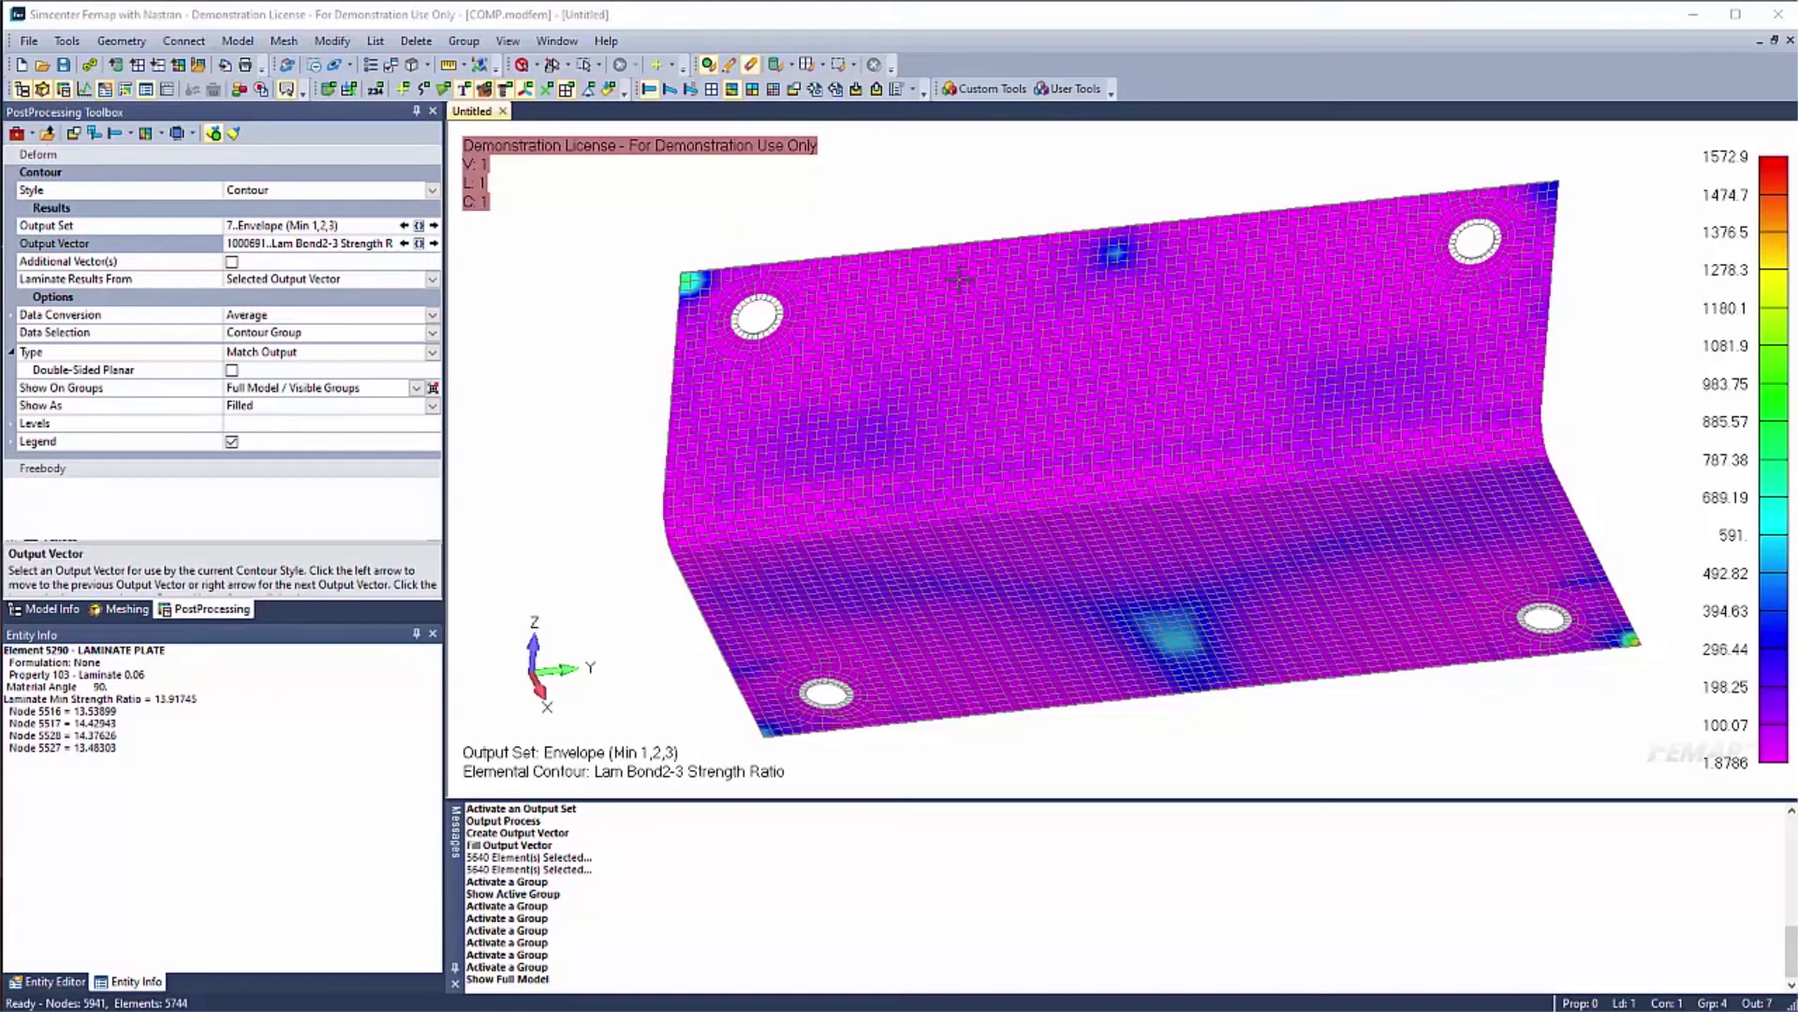
In Output Process, choose a Min Value envelope with each vector enveloped independently
{"action": "left_click", "coordinate": [236, 43]}
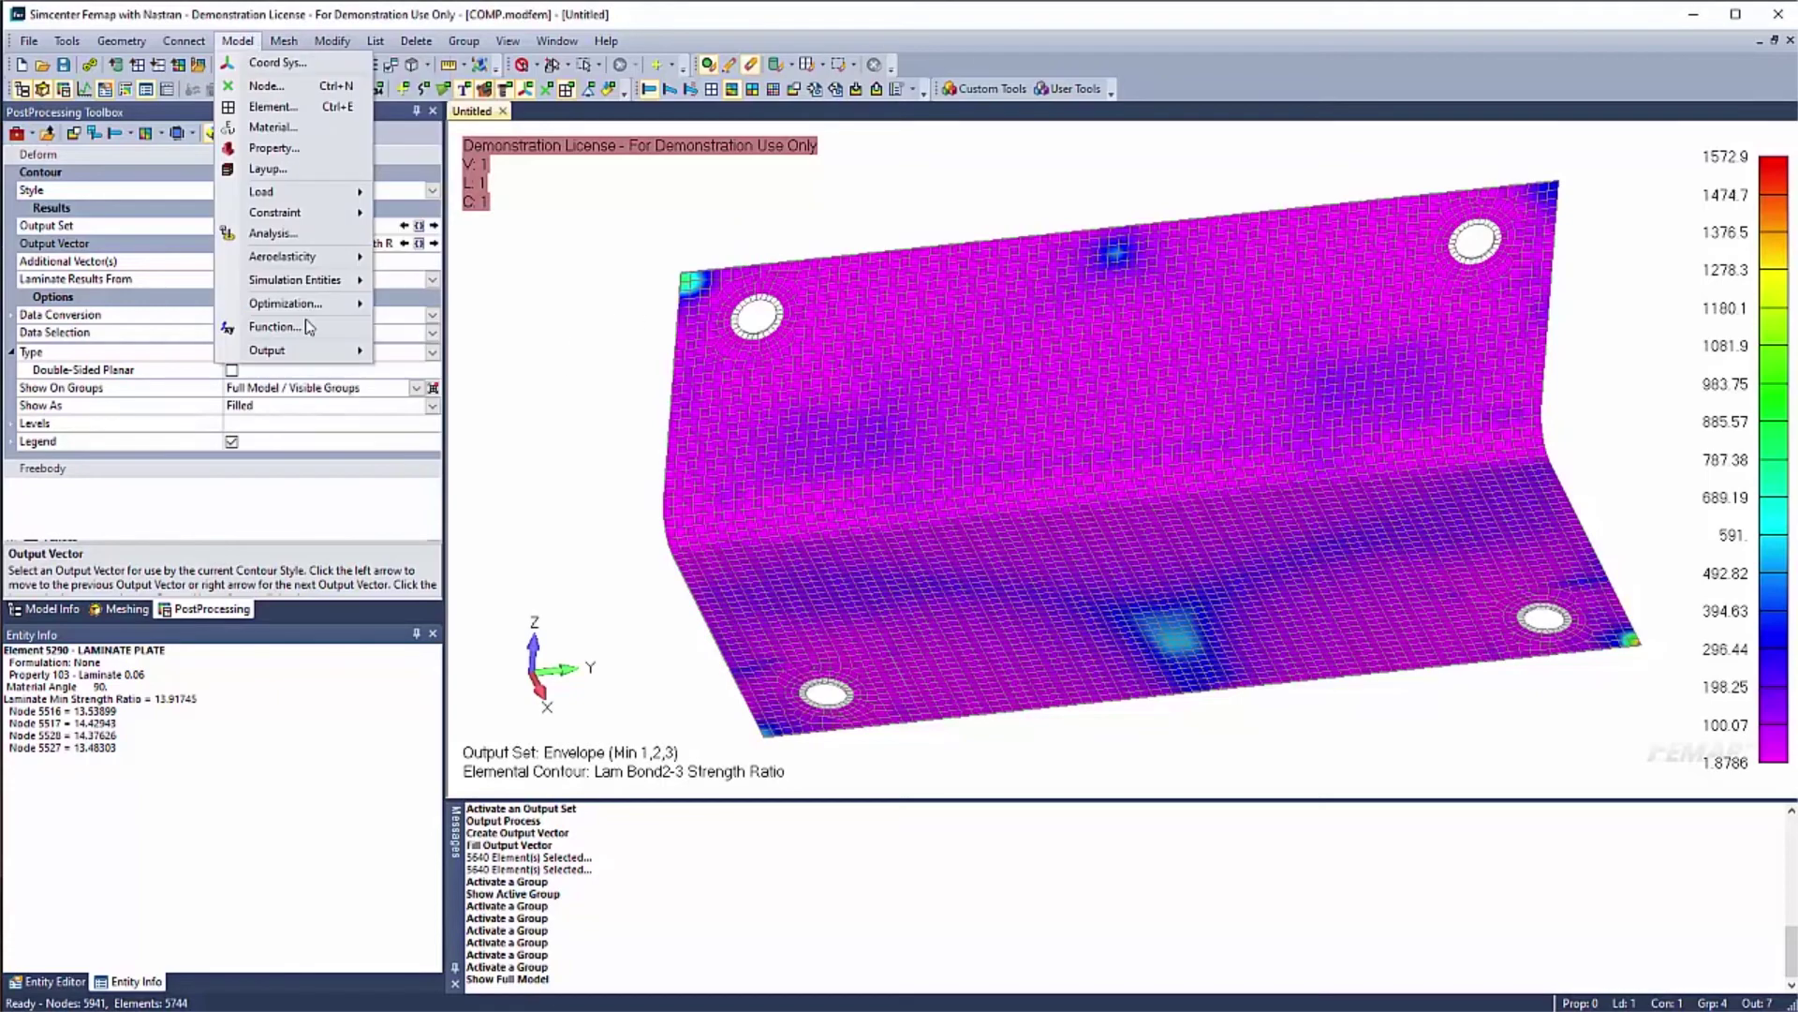
{"action": "mouse_move", "coordinate": [305, 355]}
{"action": "left_click", "coordinate": [501, 461]}
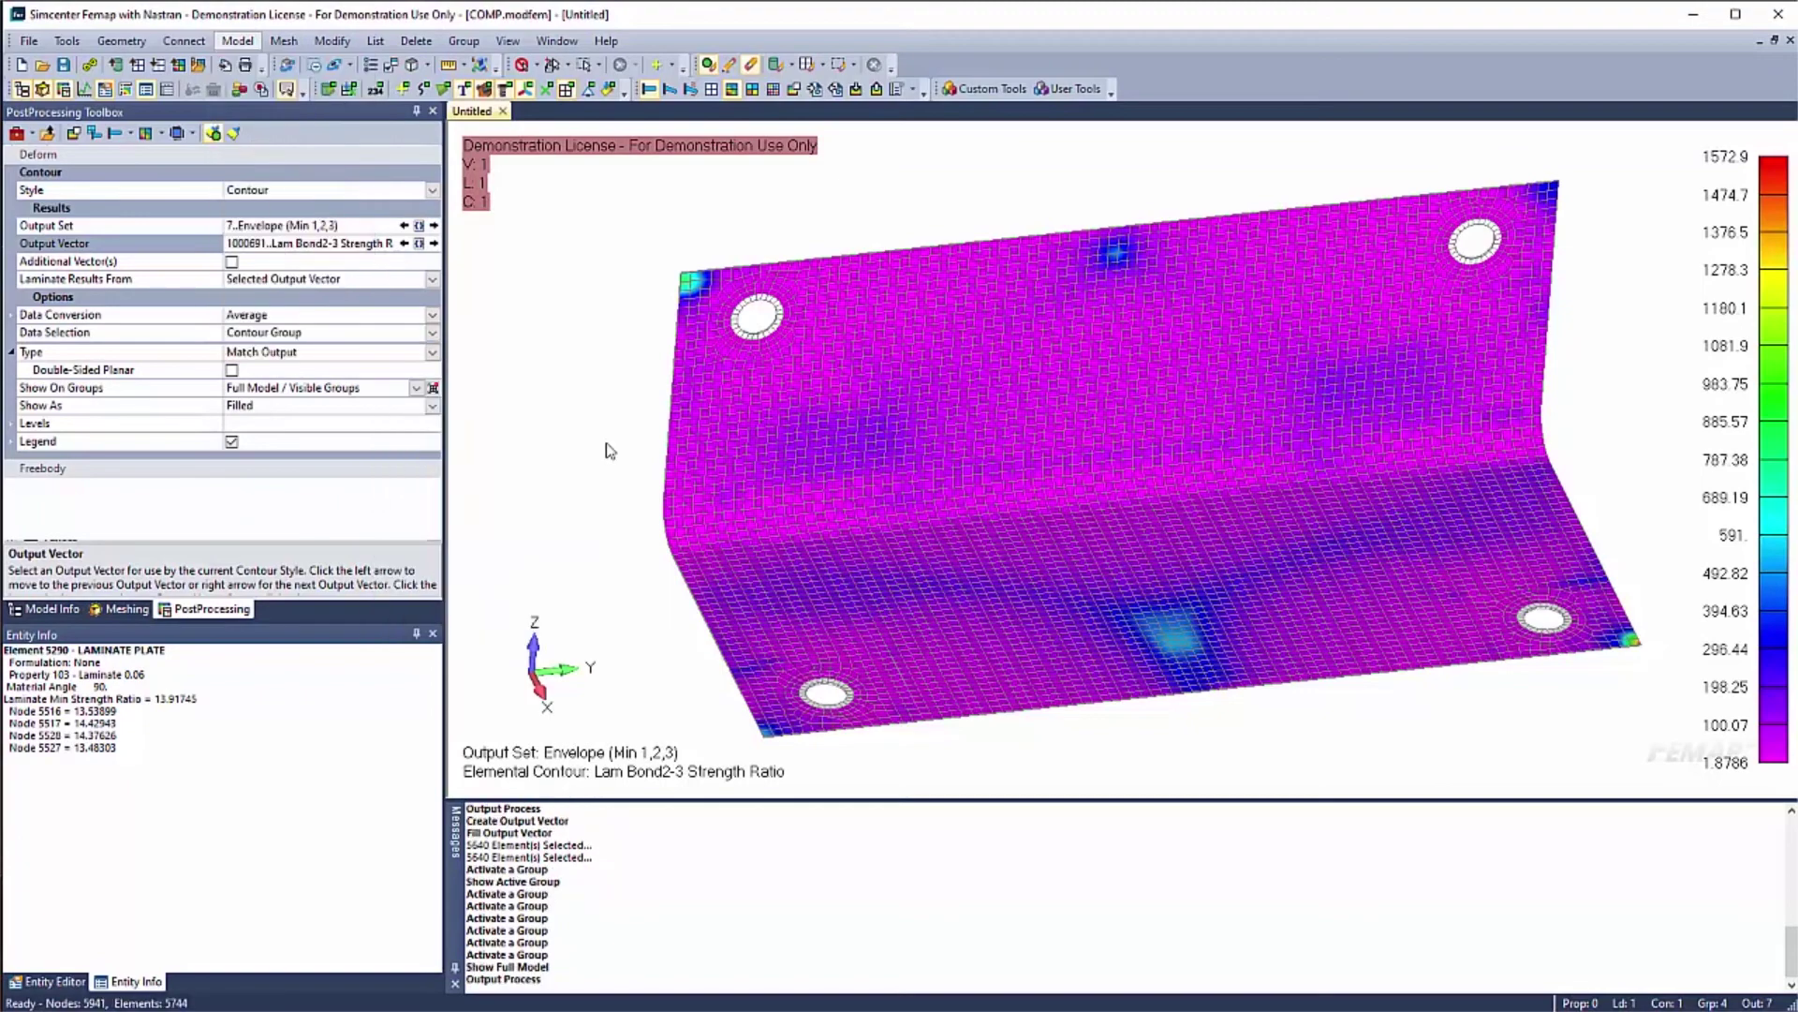
{"action": "left_click", "coordinate": [920, 392]}
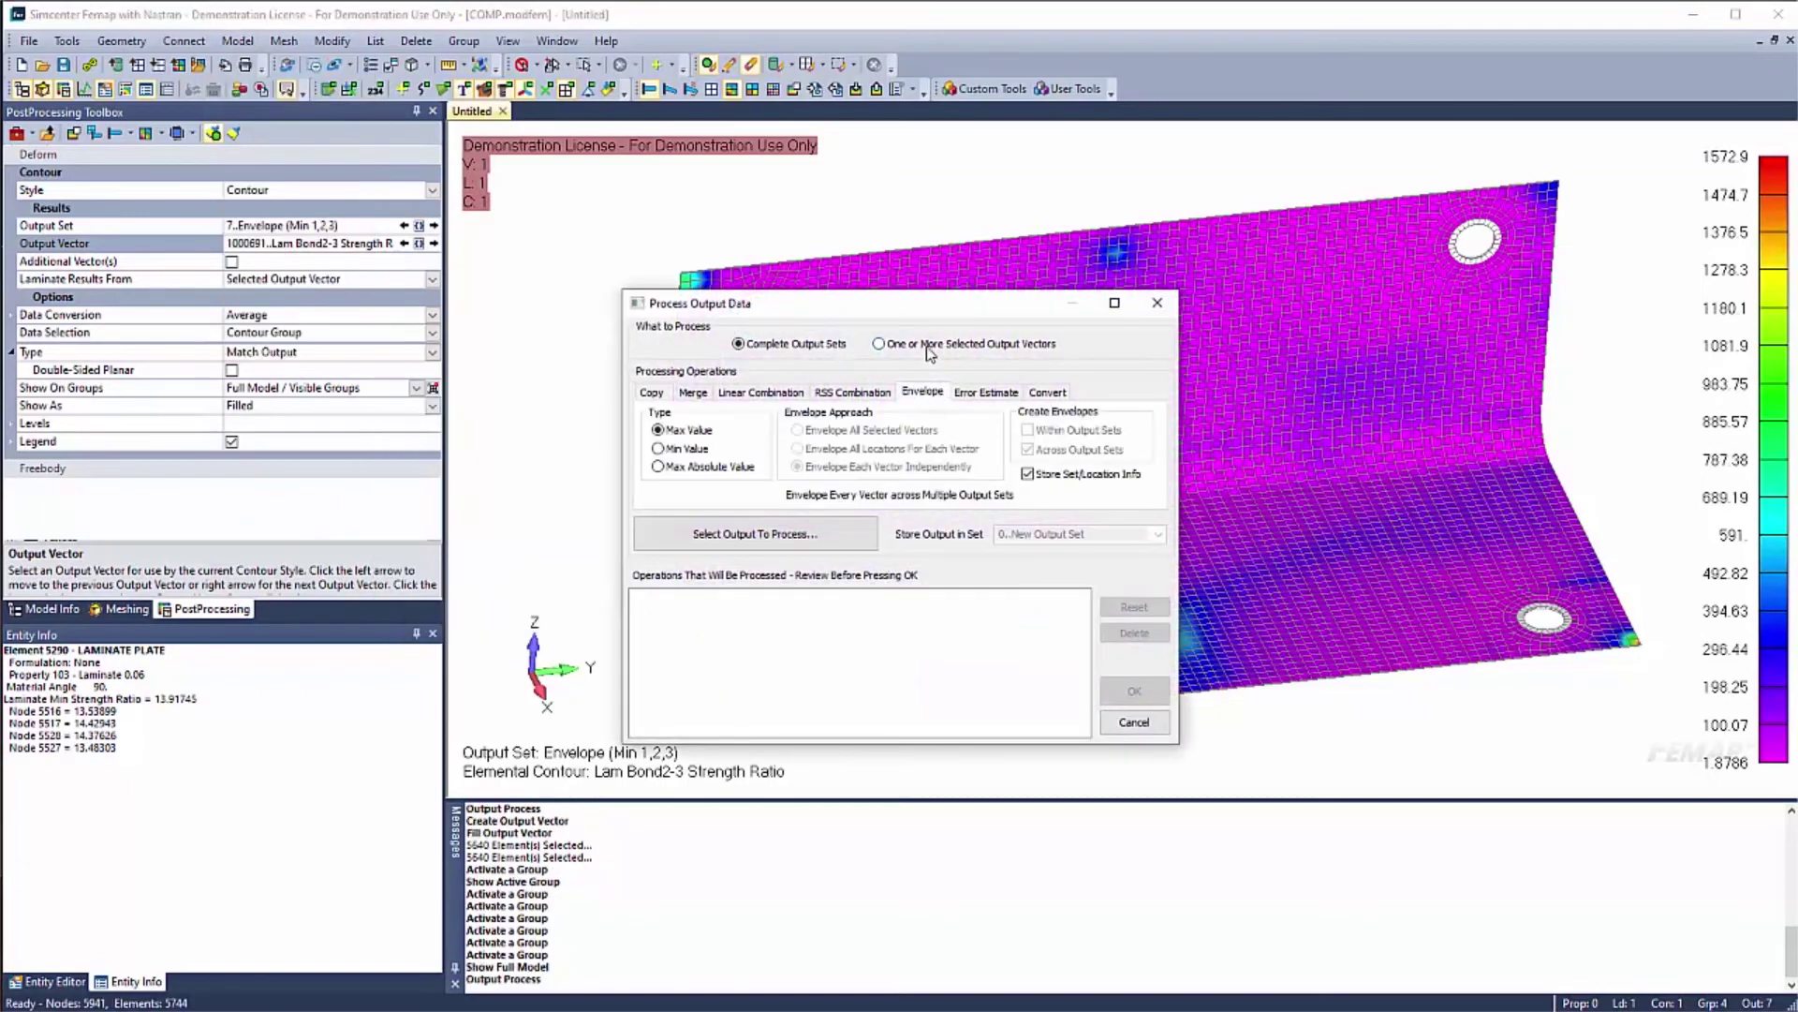
{"action": "left_click", "coordinate": [928, 345]}
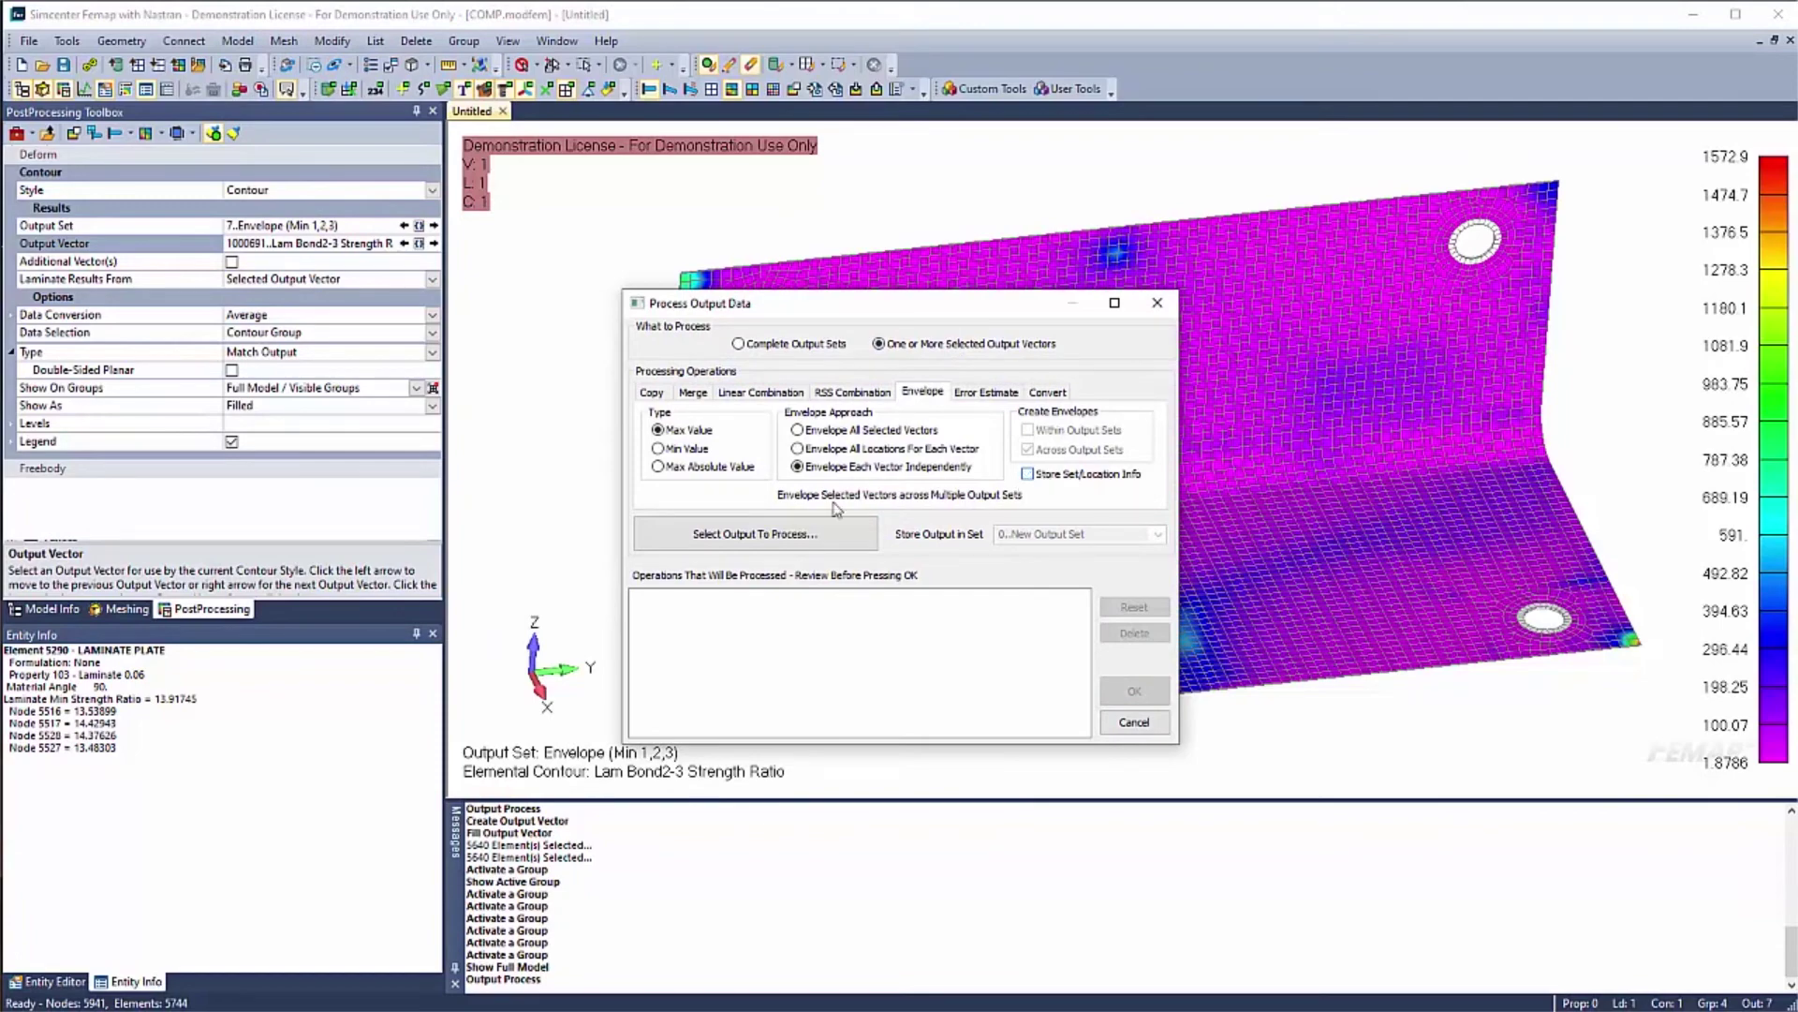
Select Simcenter NASTRAN Cases 1, 2 and 3 as the sets to envelope
{"action": "left_click", "coordinate": [785, 538]}
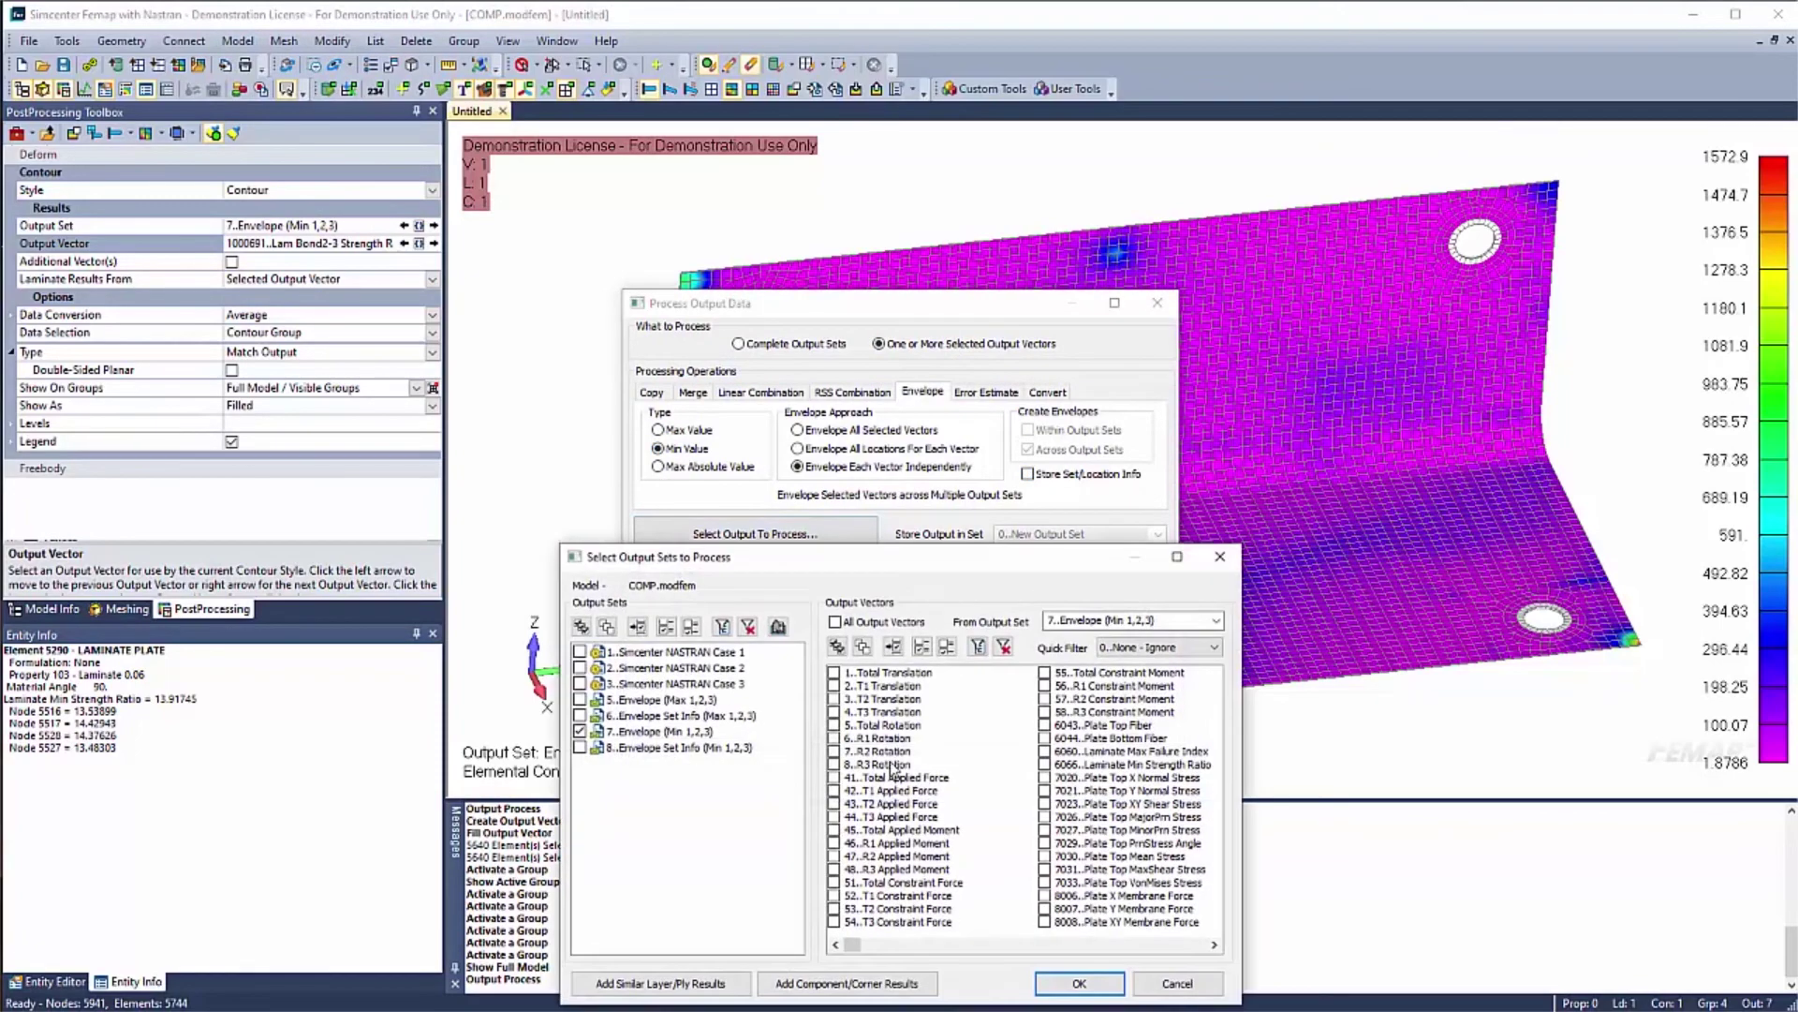
{"action": "left_click", "coordinate": [580, 731]}
{"action": "left_click", "coordinate": [580, 684]}
{"action": "left_click", "coordinate": [580, 652]}
{"action": "left_click", "coordinate": [1175, 946]}
{"action": "left_click", "coordinate": [1174, 946]}
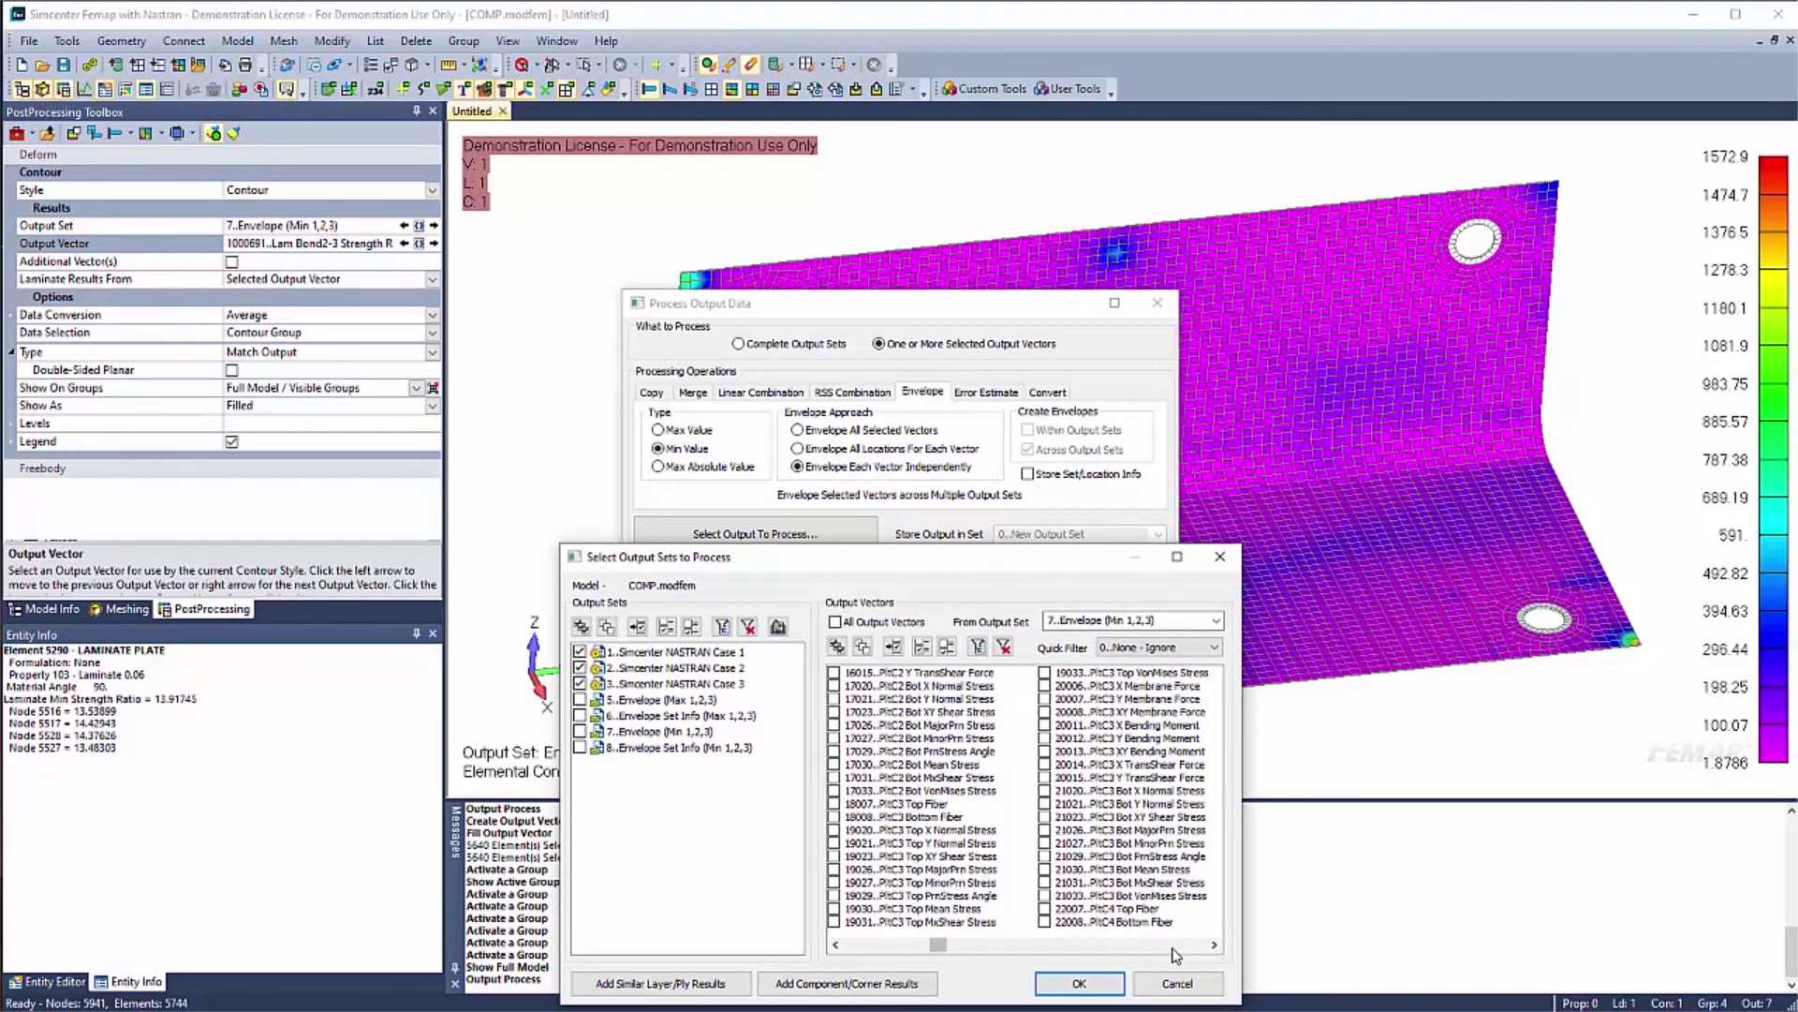
{"action": "left_click", "coordinate": [1176, 954]}
{"action": "left_click", "coordinate": [1176, 954]}
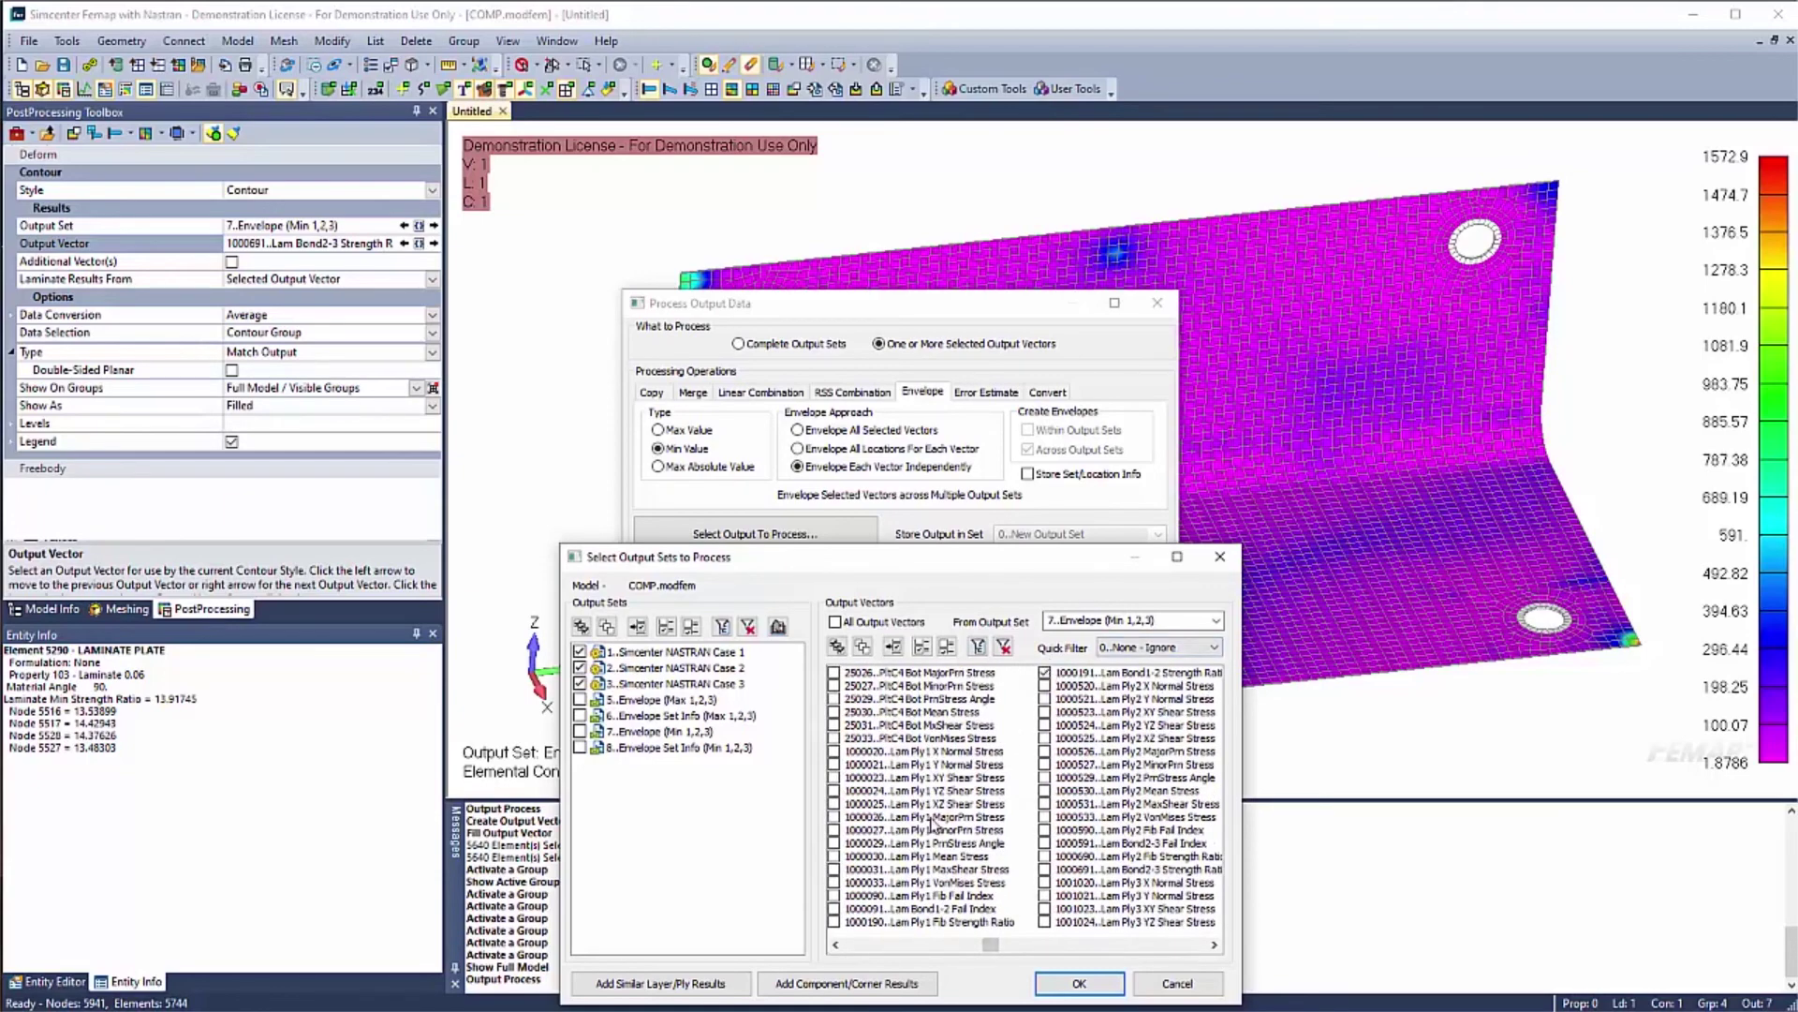
{"action": "left_click", "coordinate": [1089, 946]}
{"action": "left_click", "coordinate": [1124, 954]}
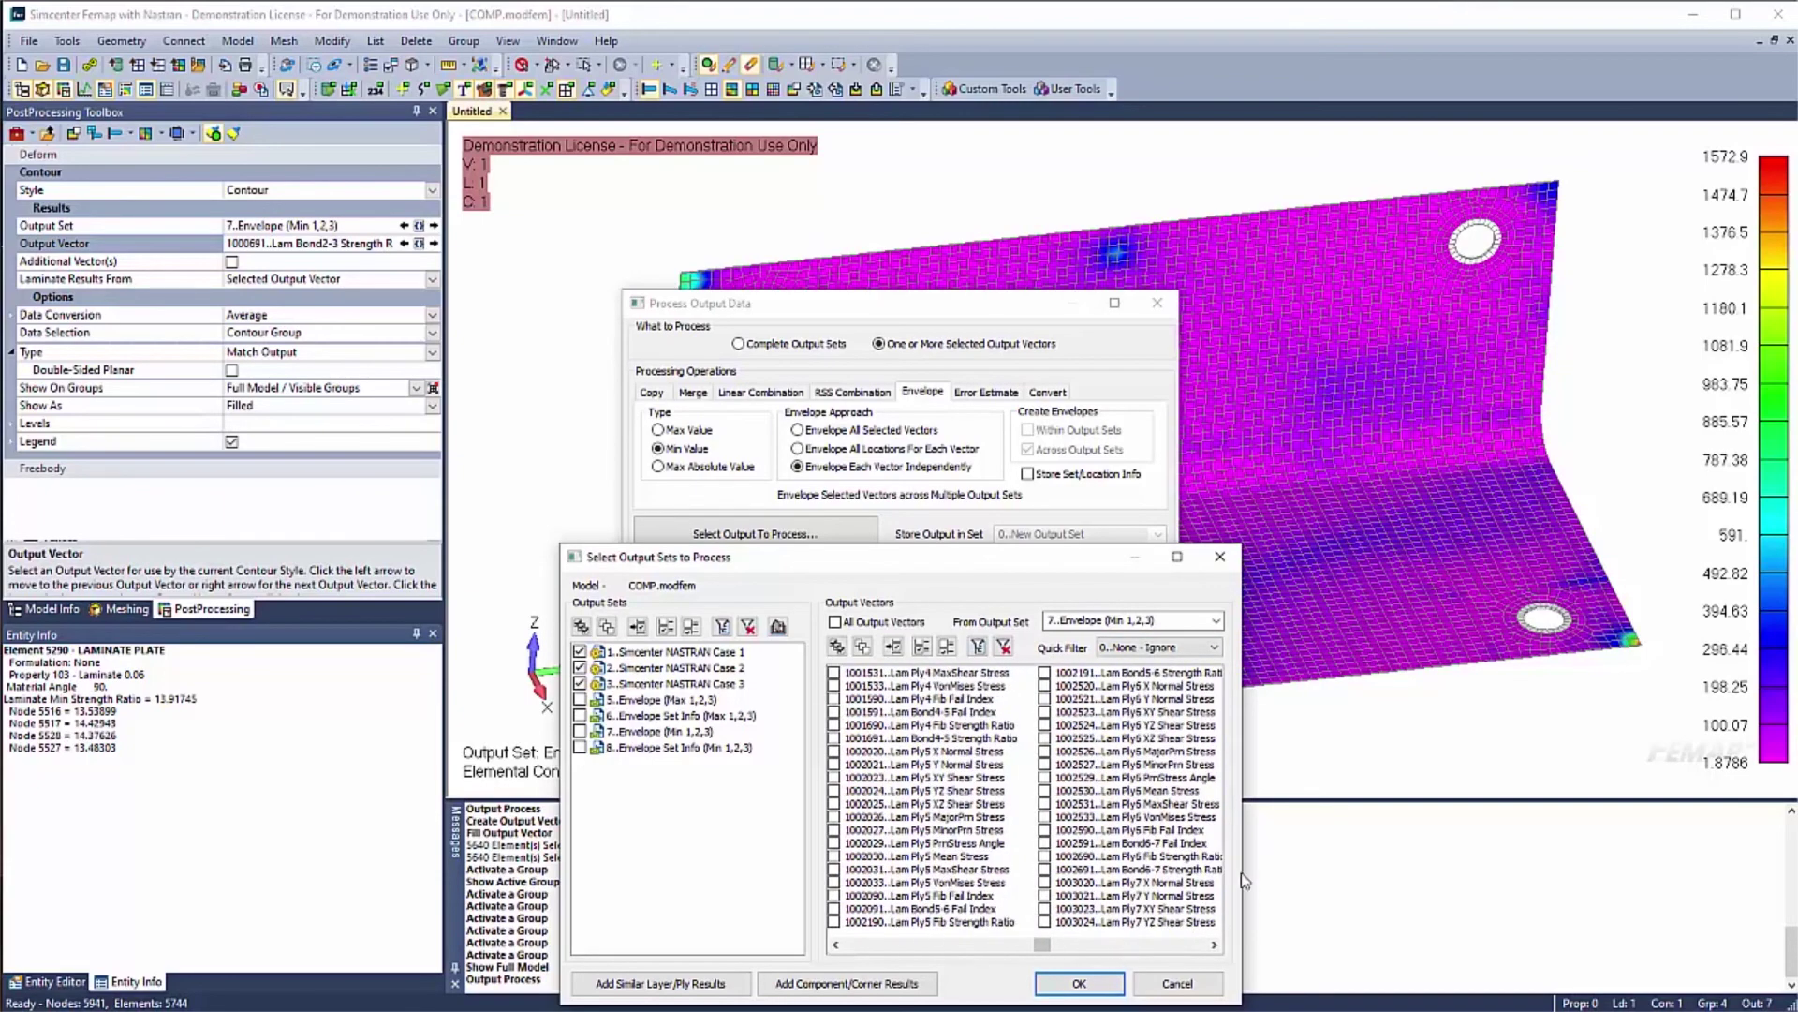
Add similar layer/ply results for every ply and bond, then run the envelope into set 9
{"action": "left_click", "coordinate": [644, 984]}
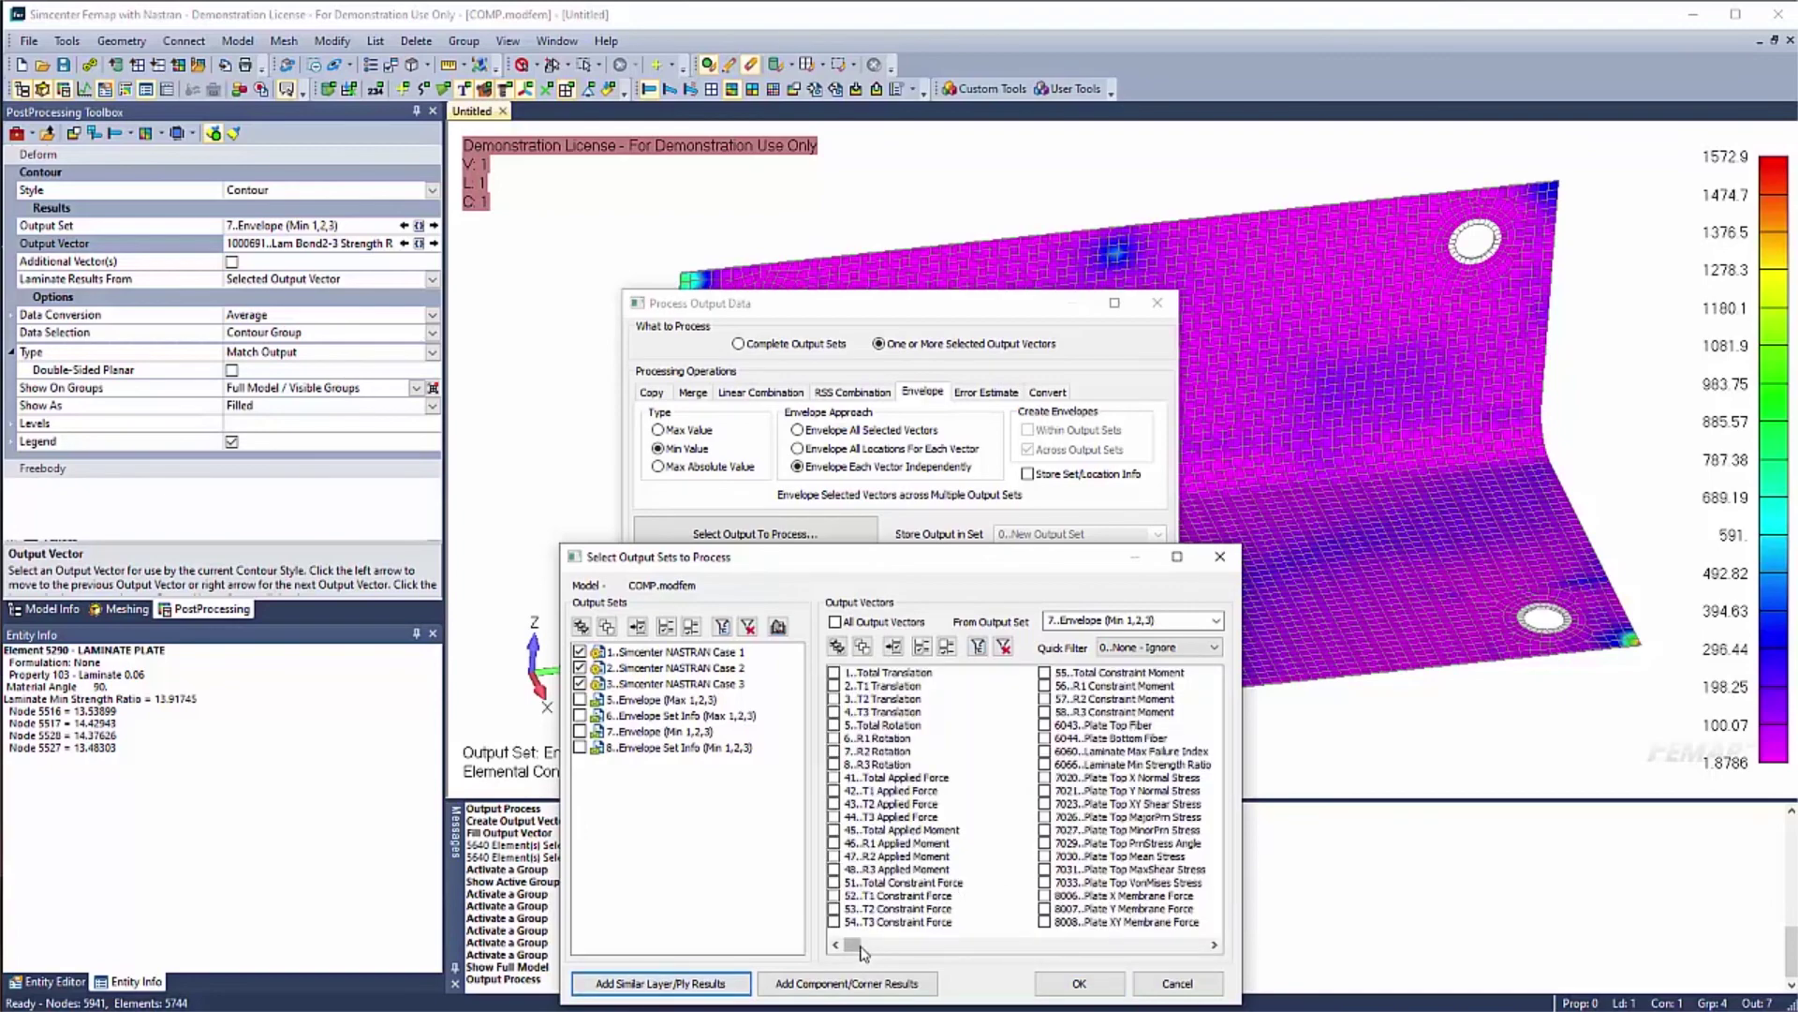
{"action": "left_click", "coordinate": [934, 947]}
{"action": "left_click", "coordinate": [934, 946]}
{"action": "left_click", "coordinate": [979, 944]}
{"action": "left_click", "coordinate": [1110, 946]}
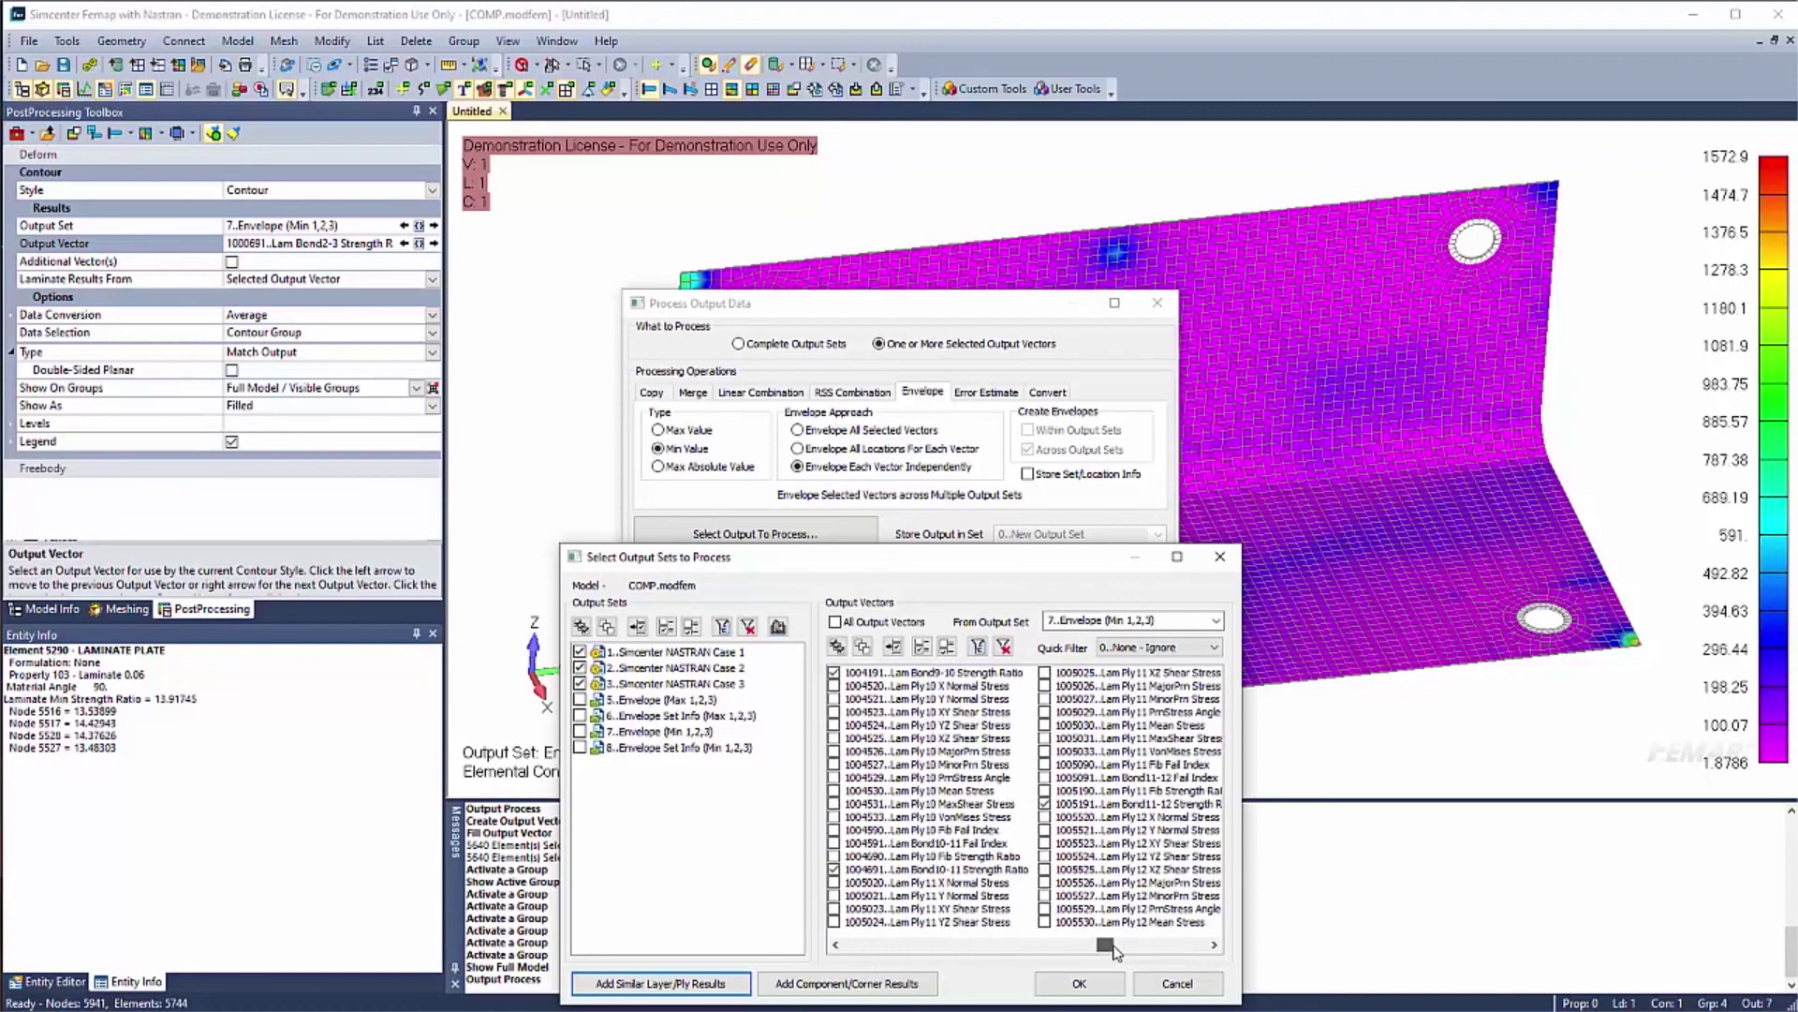
{"action": "left_click", "coordinate": [1100, 985]}
{"action": "key", "text": "Return"}
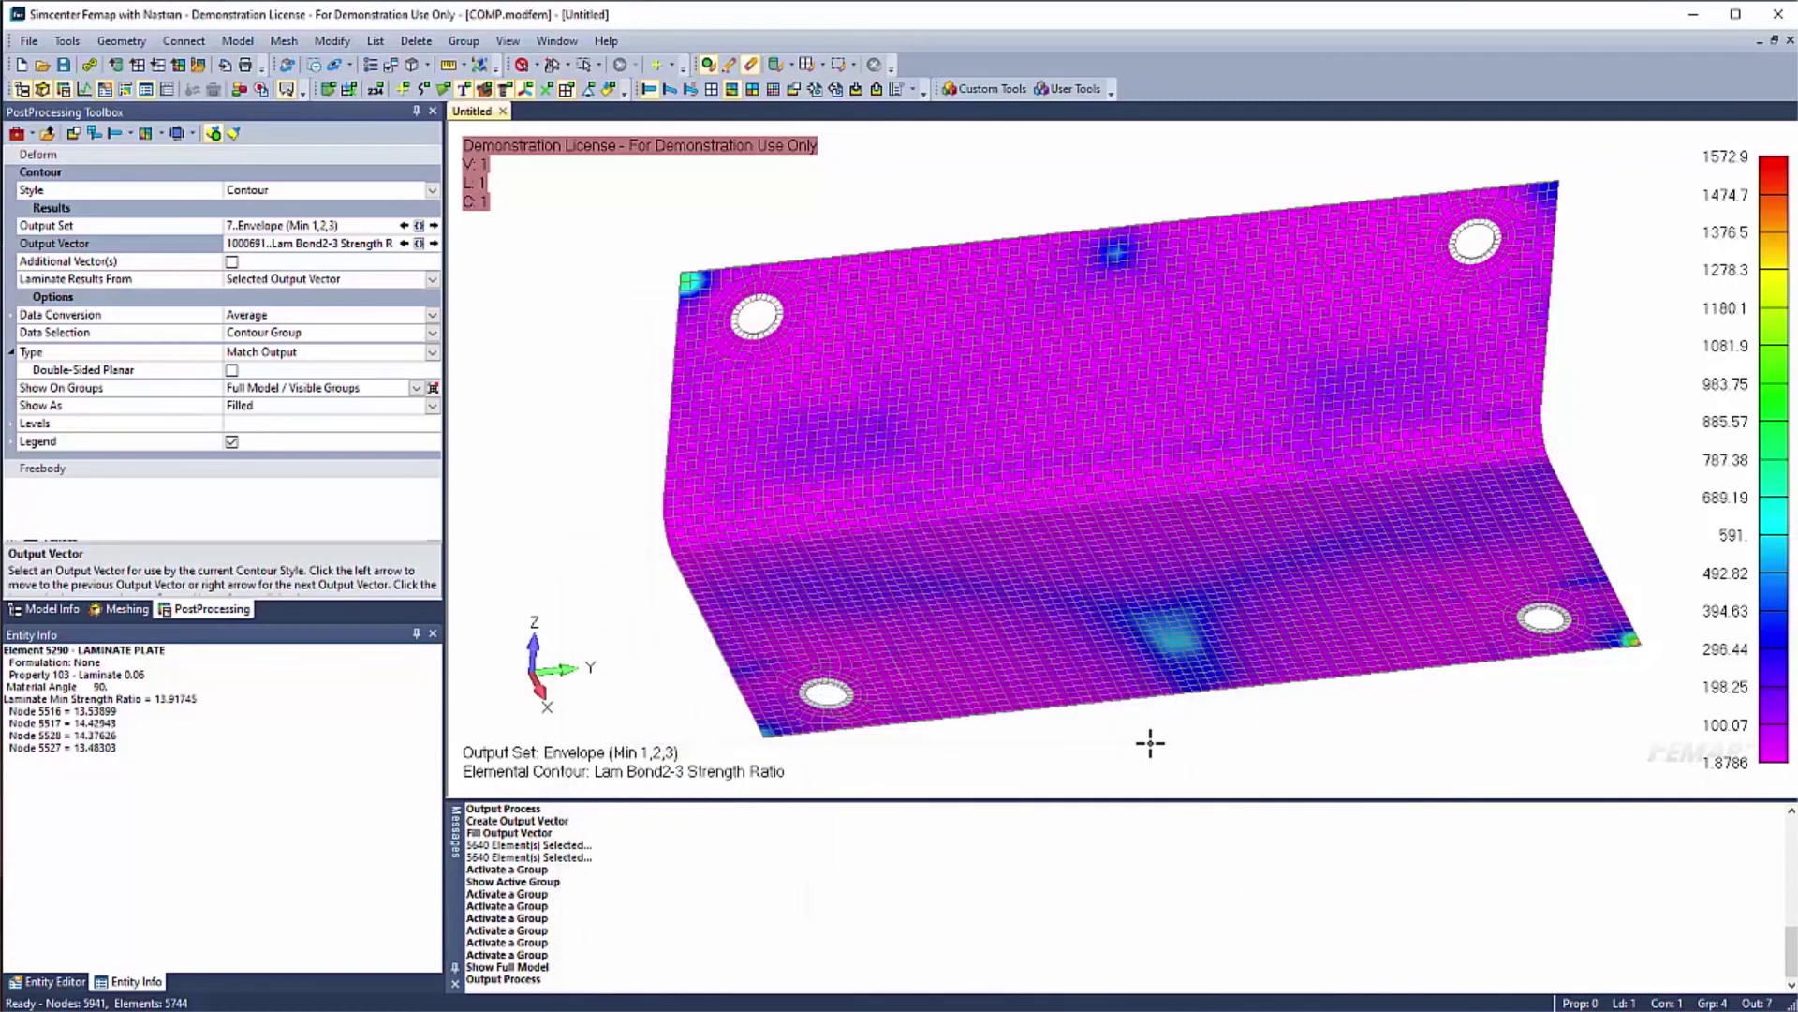
Contour Lam Bond1-2 Strength Ratio from output set 9 Envelope Each Vector
{"action": "left_click", "coordinate": [418, 225]}
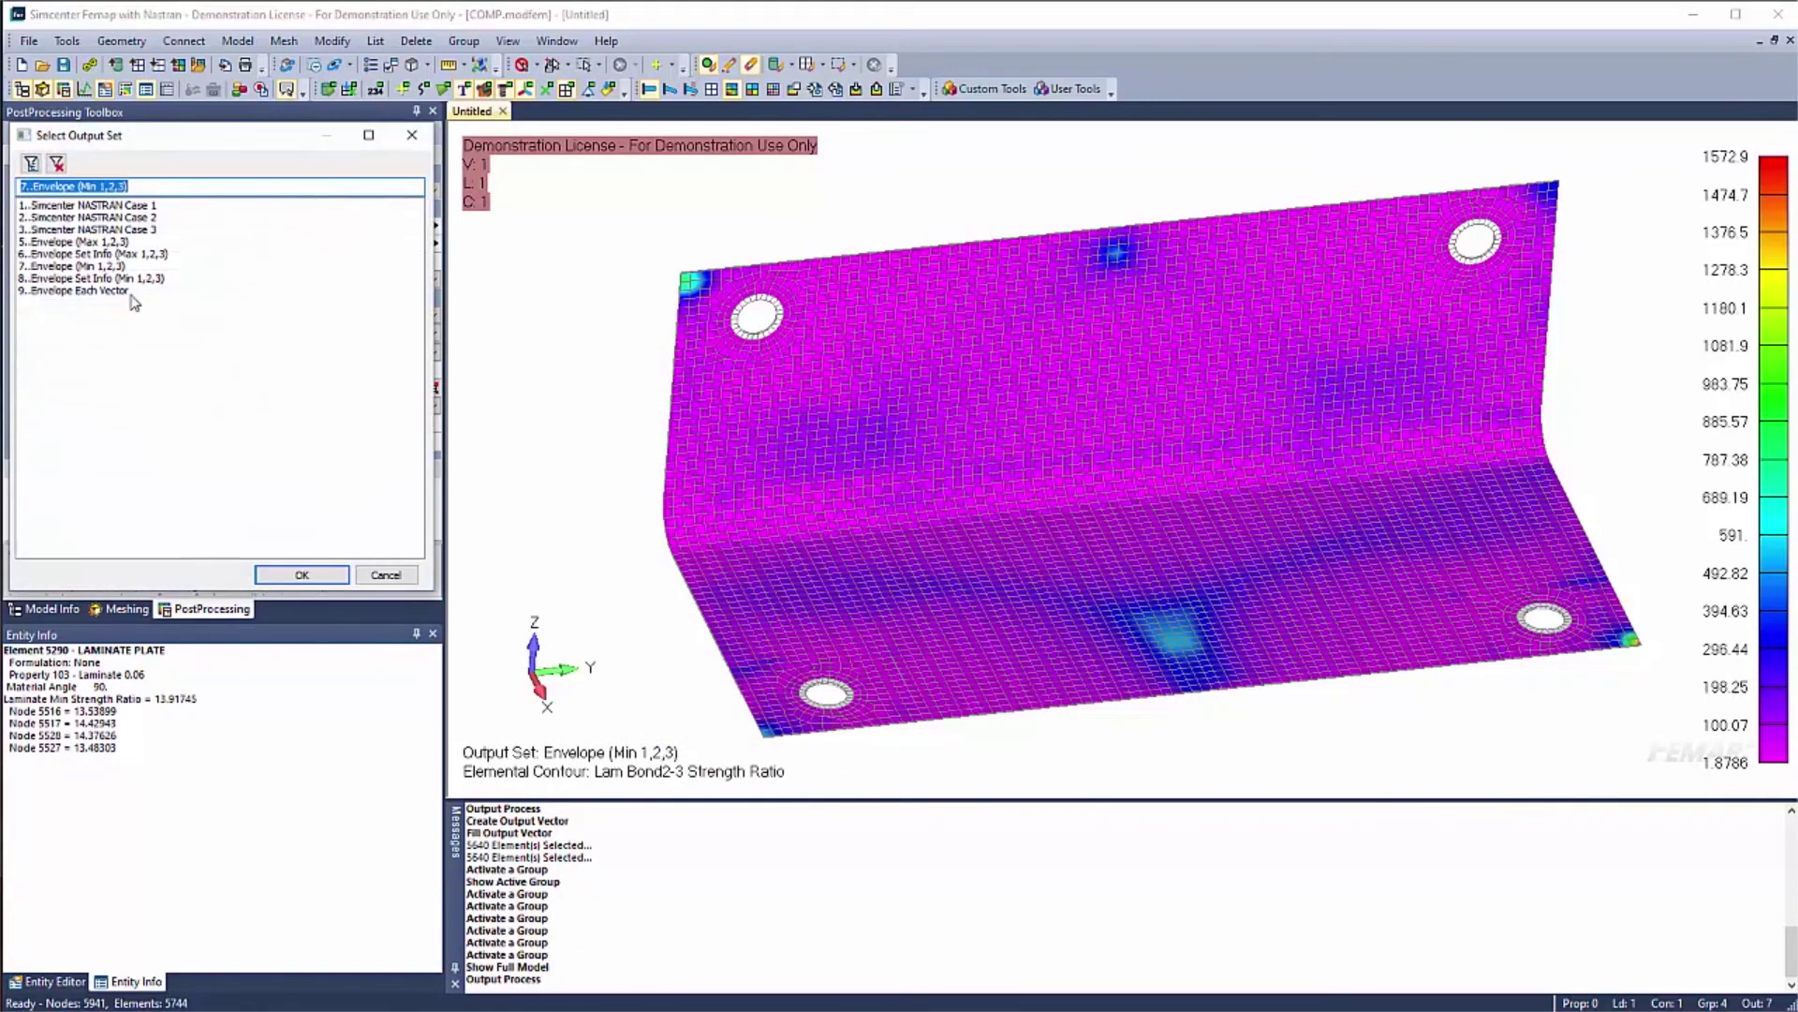
{"action": "left_click", "coordinate": [58, 290]}
{"action": "double_click", "coordinate": [58, 290]}
{"action": "left_click", "coordinate": [418, 242]}
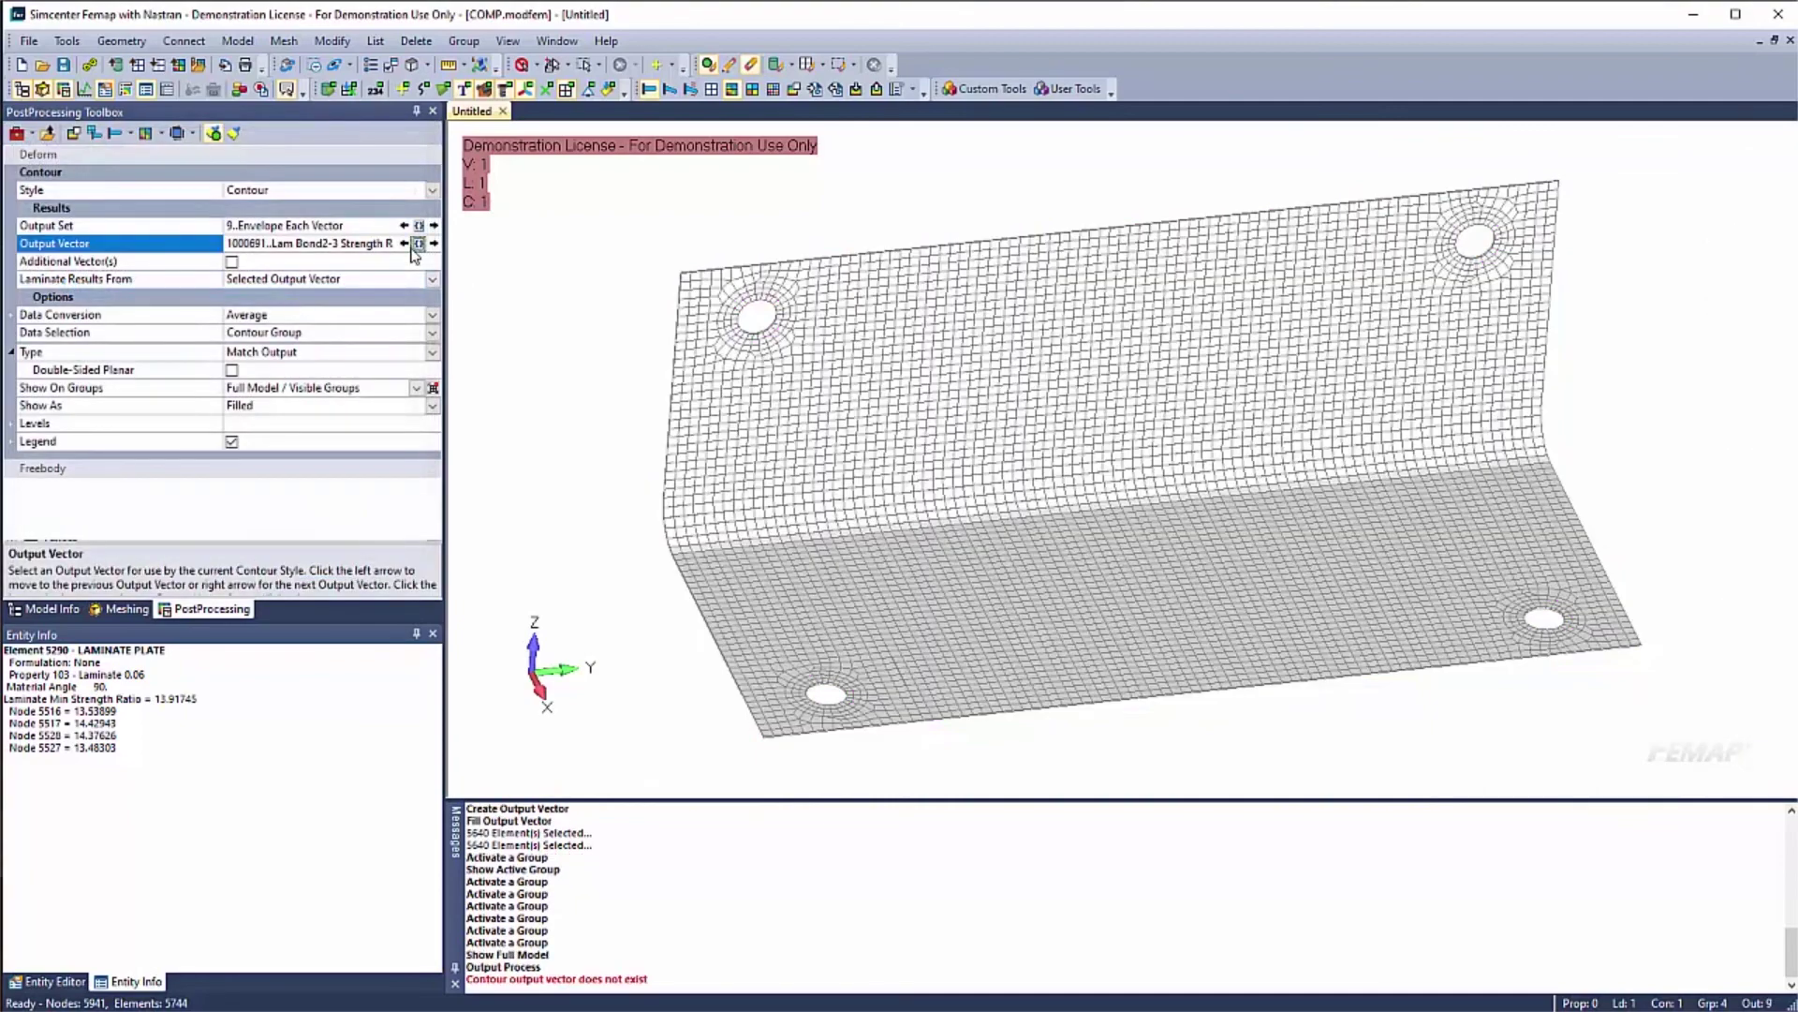
{"action": "double_click", "coordinate": [176, 205]}
Step forward through the bond strength ratios up to Lam Bond14-15
{"action": "left_click", "coordinate": [434, 242]}
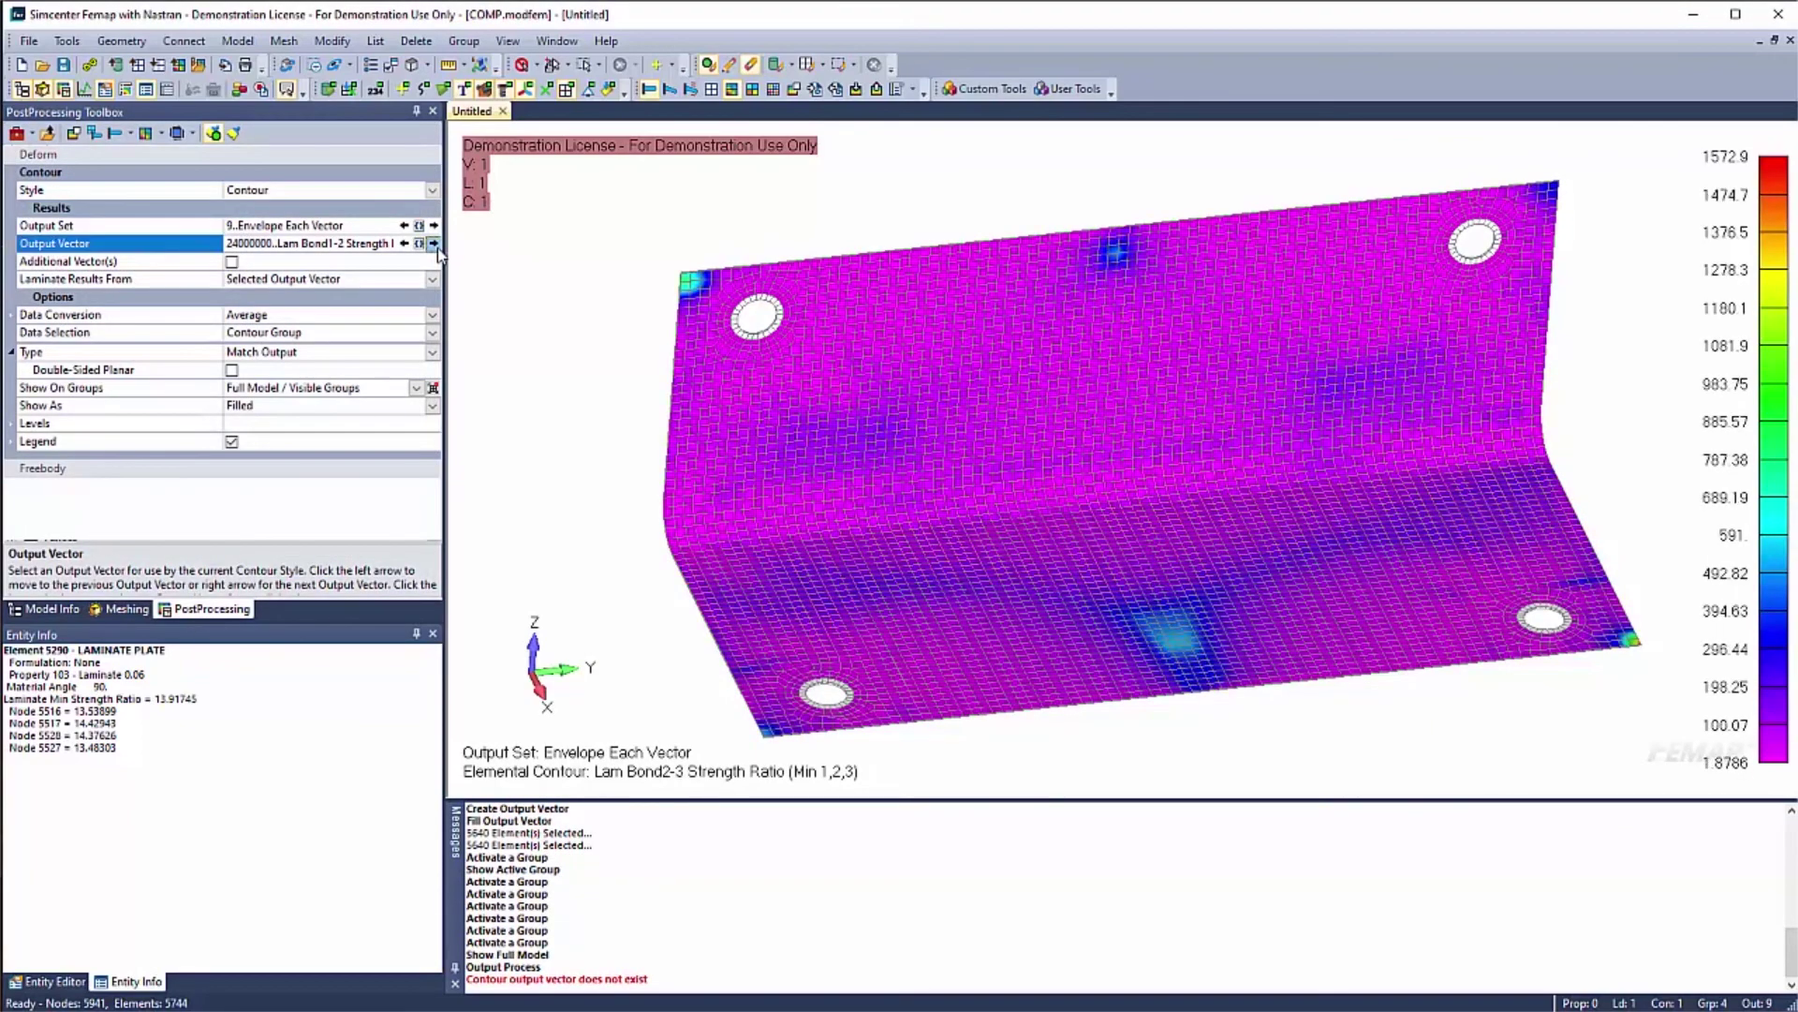
{"action": "left_click", "coordinate": [433, 242]}
{"action": "left_click", "coordinate": [436, 247]}
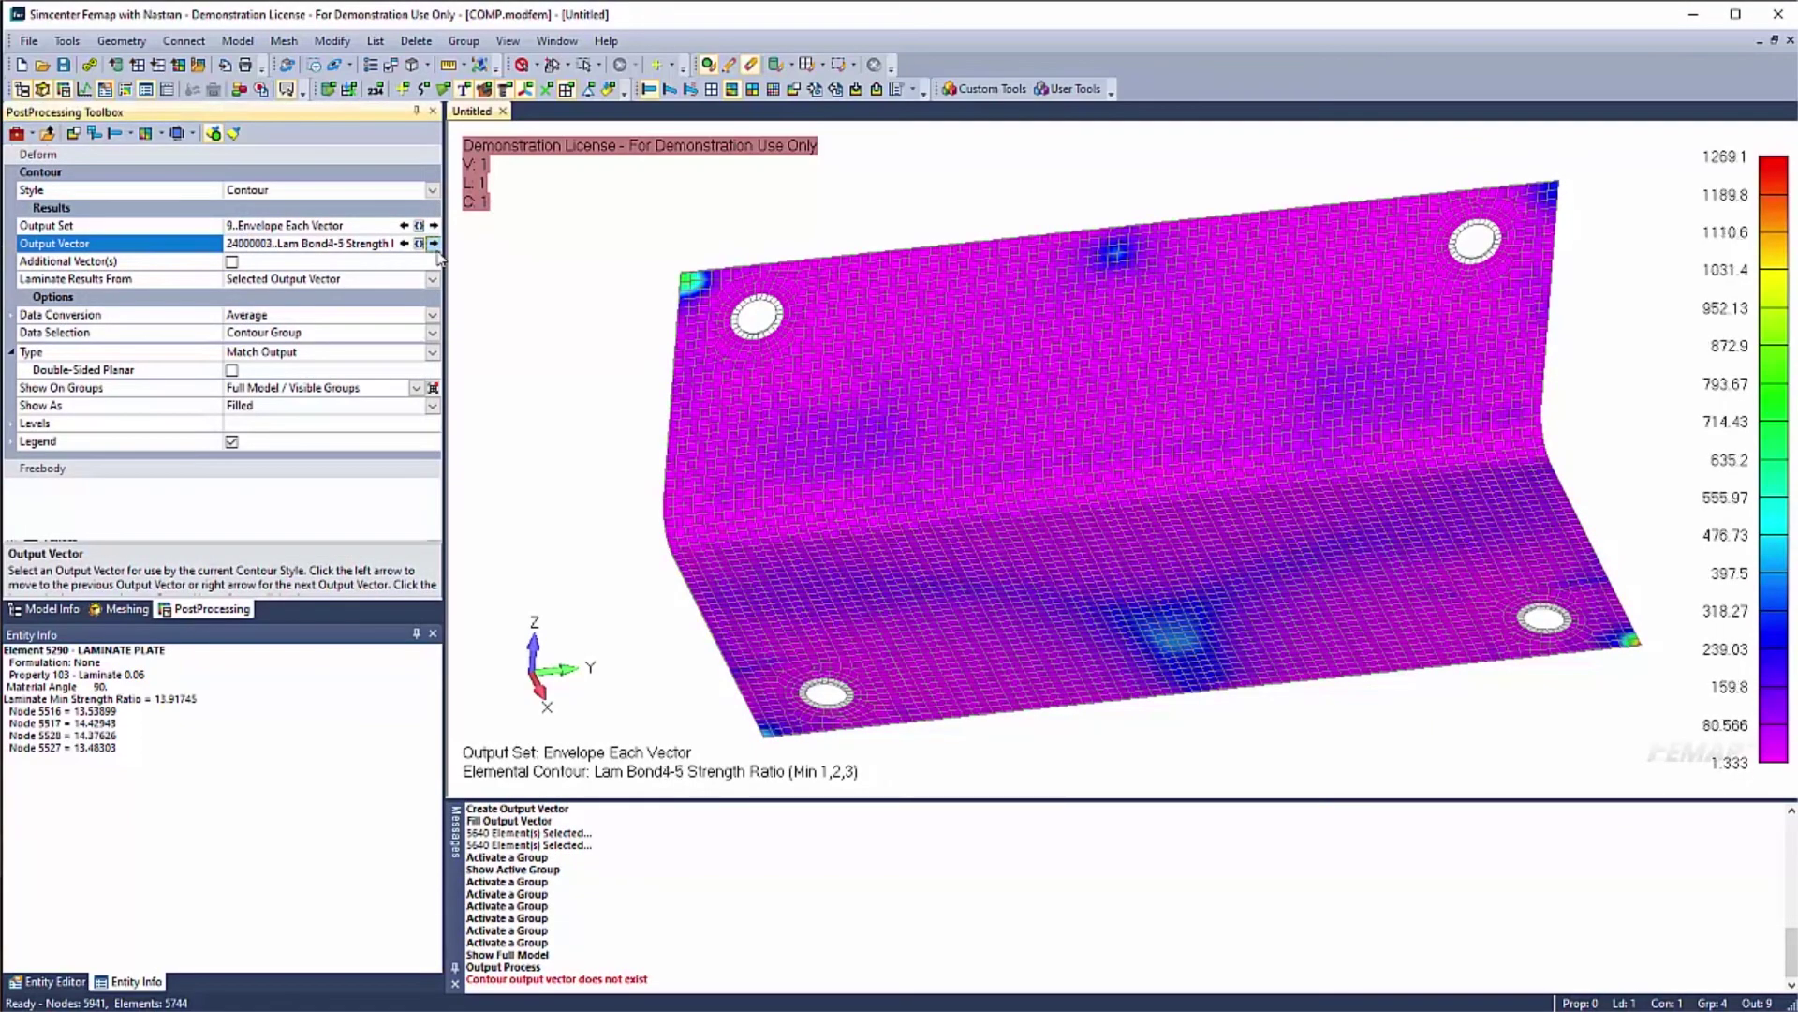
{"action": "left_click", "coordinate": [436, 247]}
{"action": "left_click", "coordinate": [434, 245]}
{"action": "left_click", "coordinate": [435, 245]}
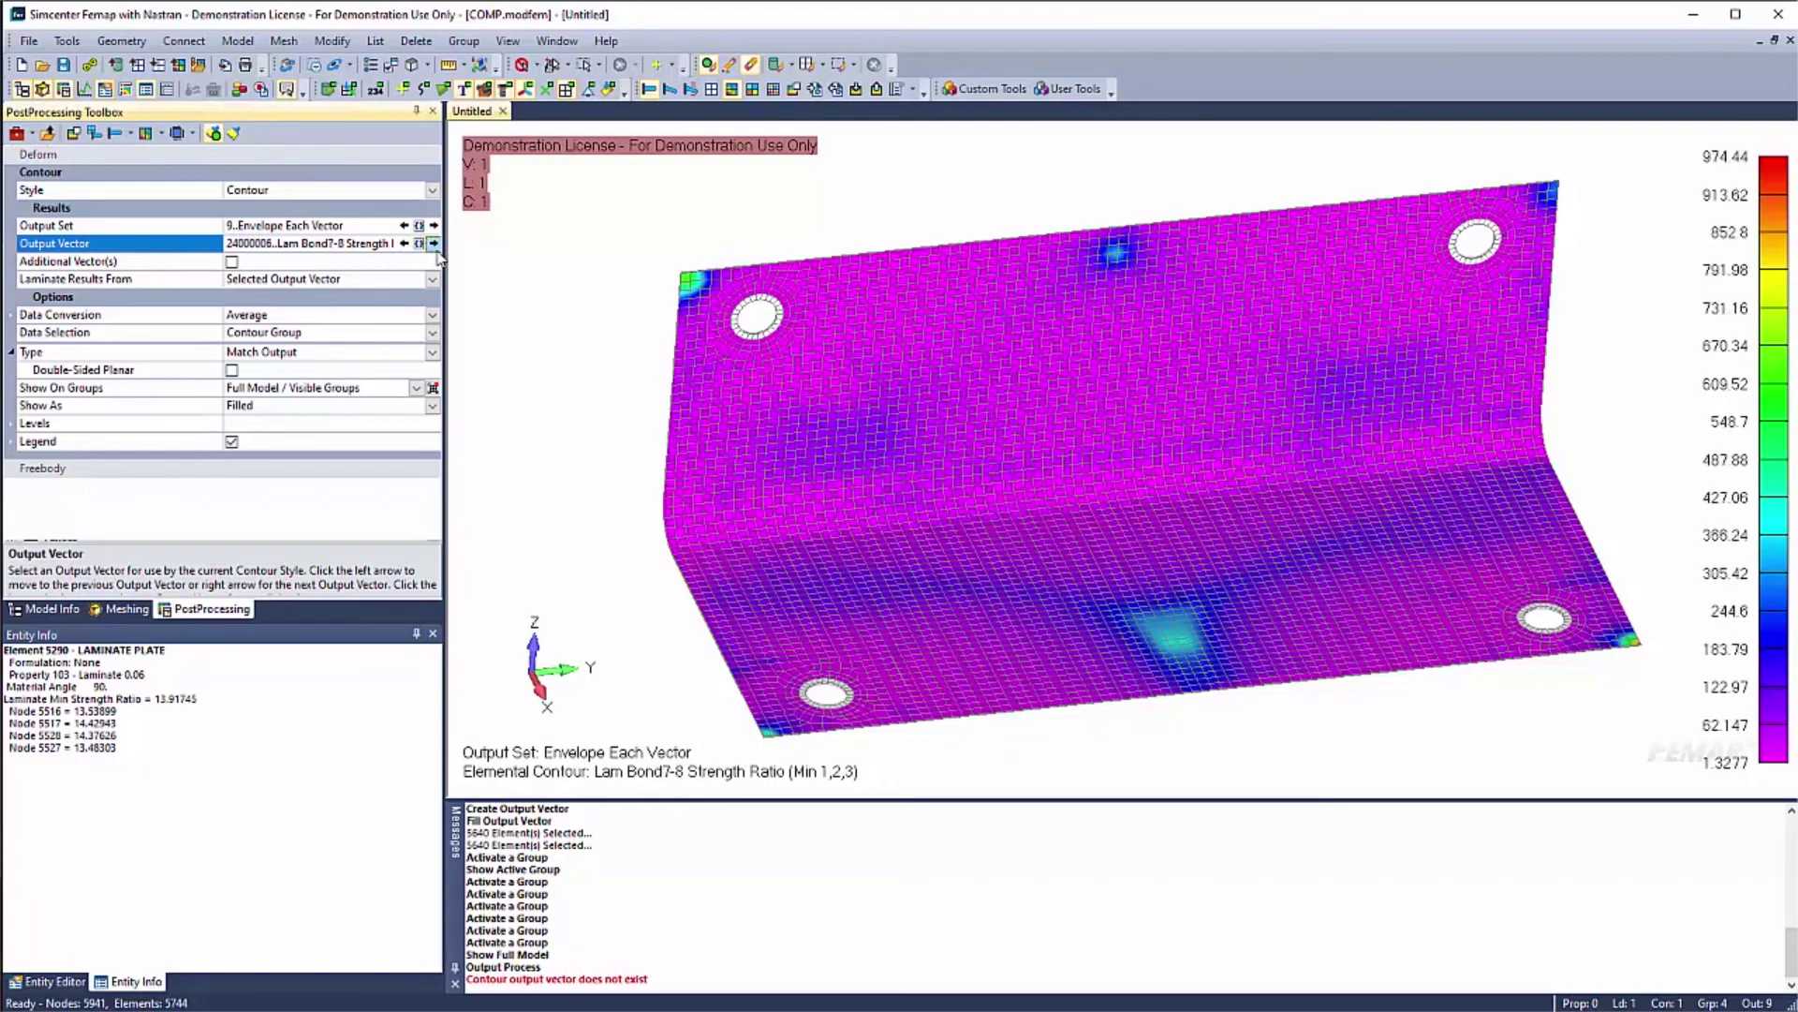
{"action": "left_click", "coordinate": [435, 245]}
{"action": "left_click", "coordinate": [434, 246]}
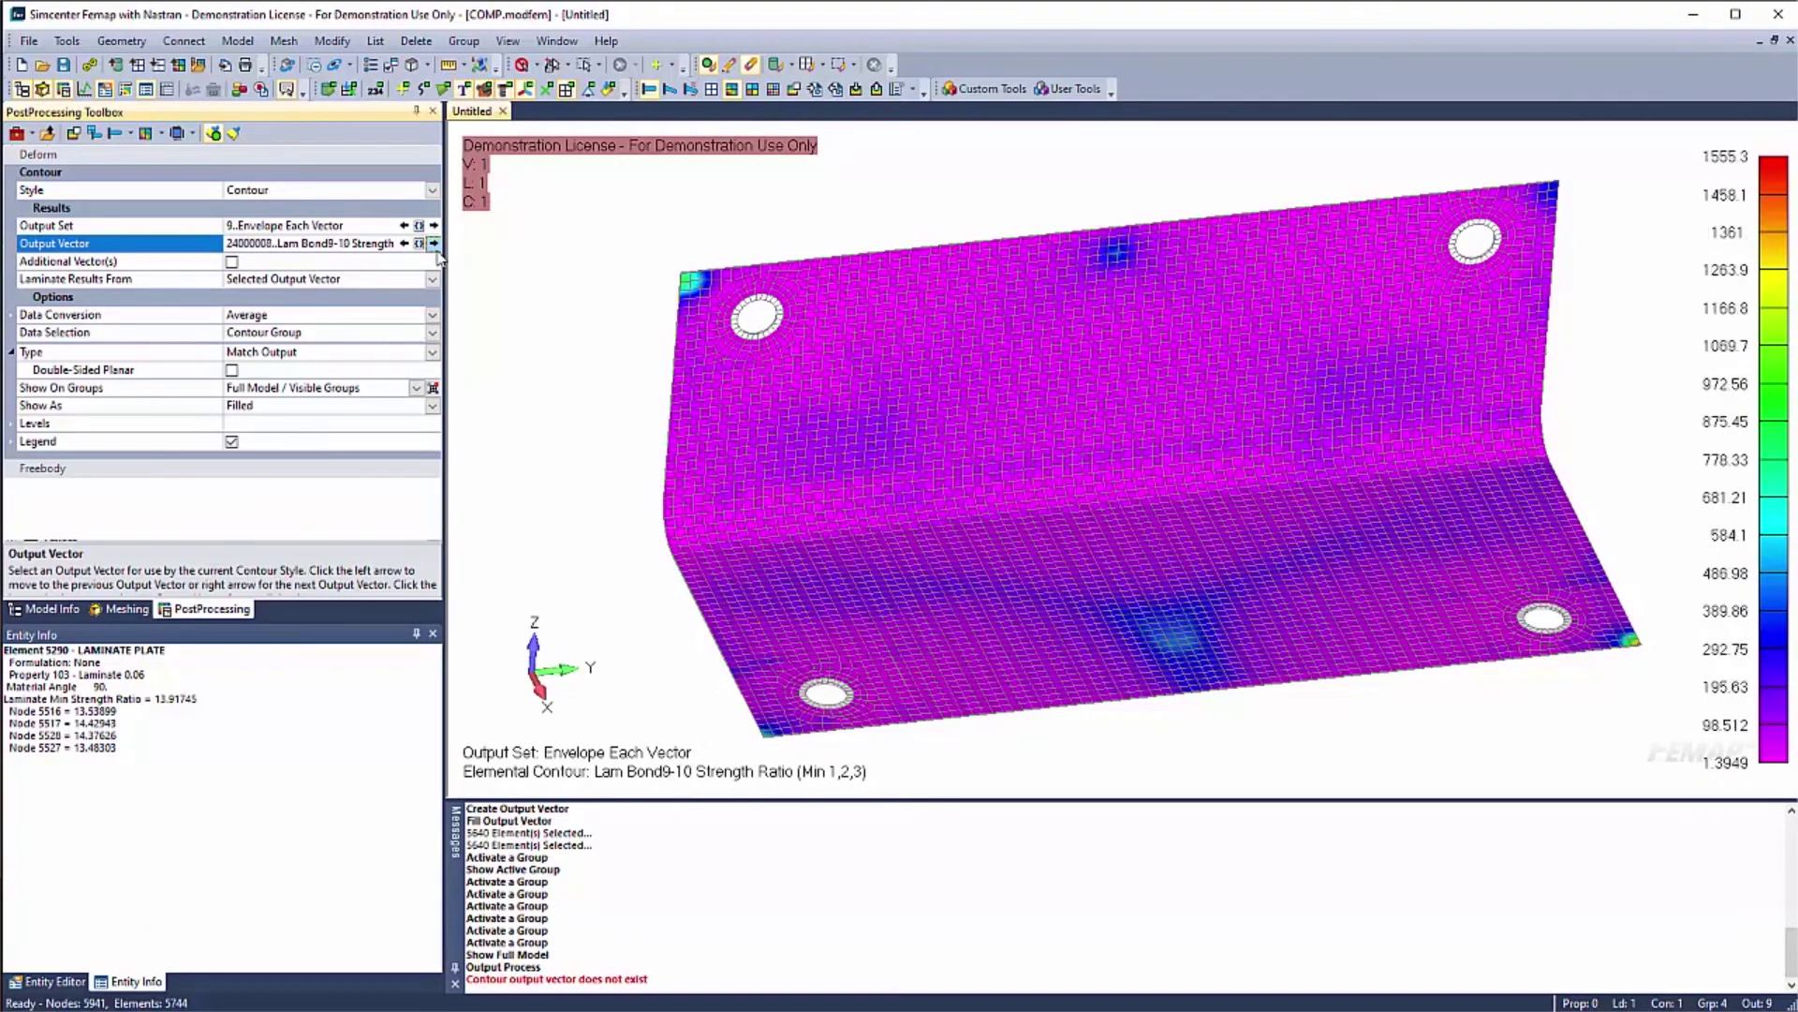
{"action": "left_click", "coordinate": [435, 245]}
{"action": "left_click", "coordinate": [434, 246]}
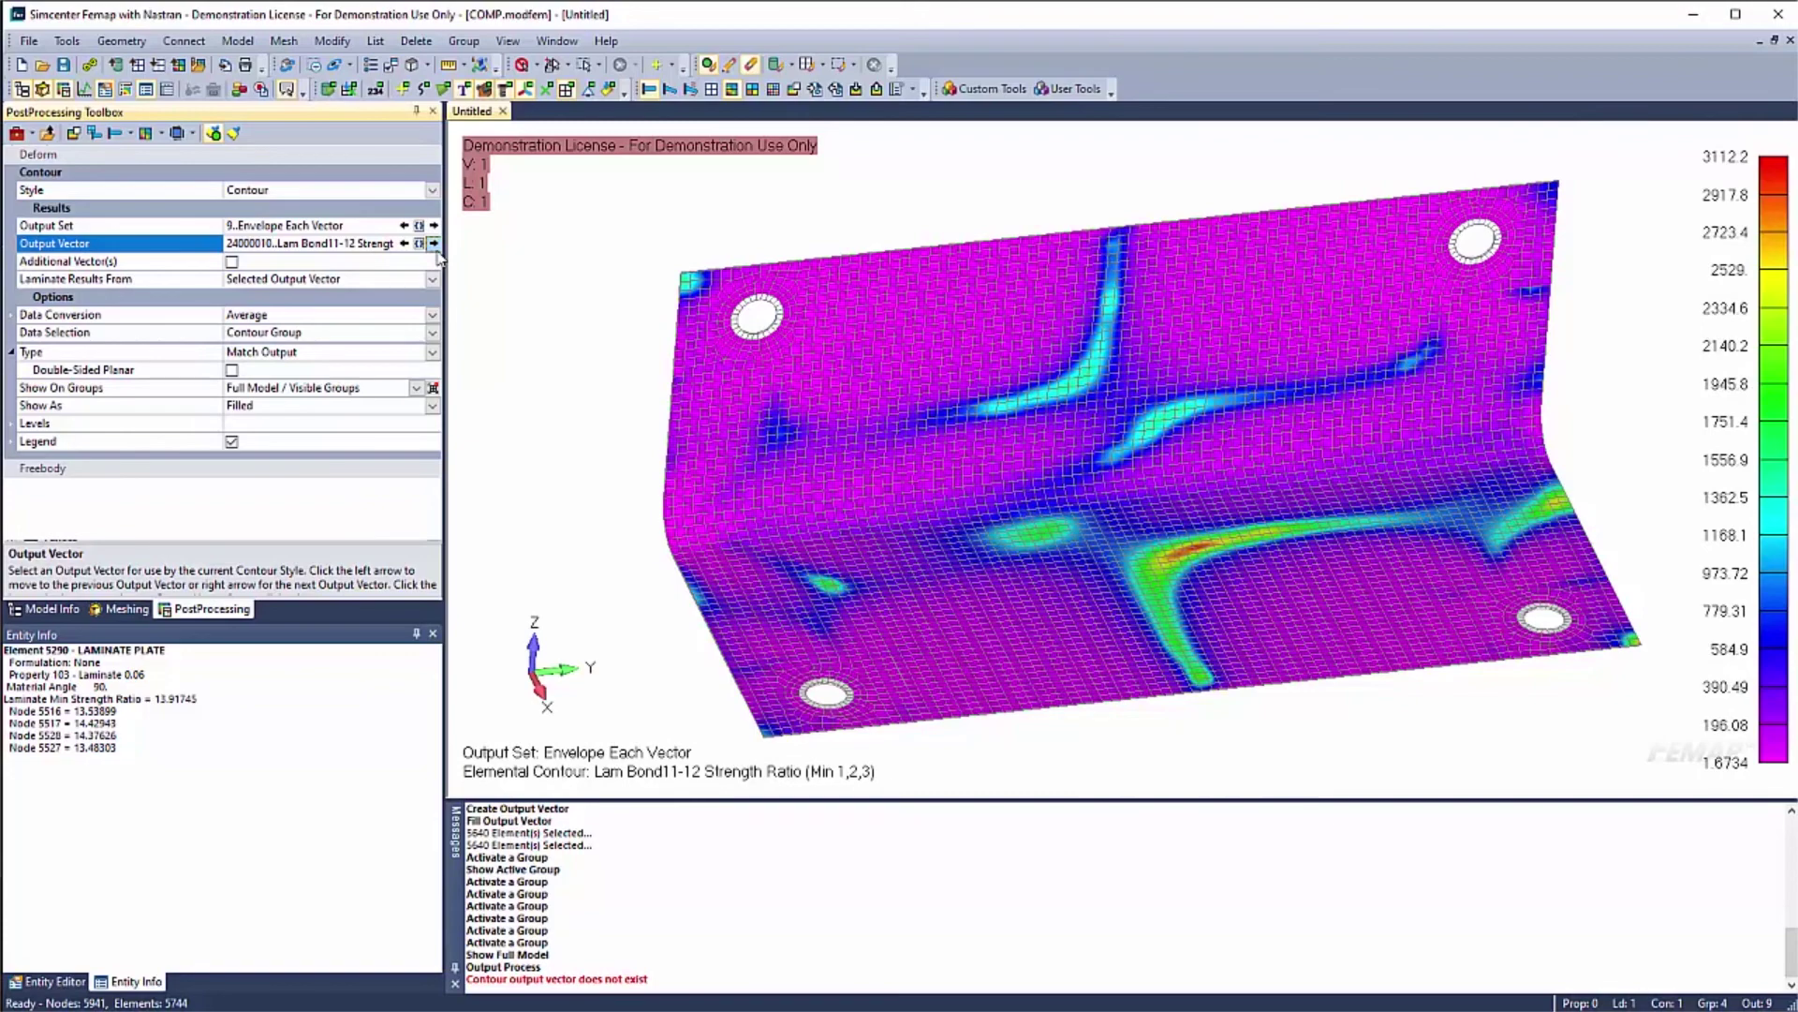
{"action": "left_click", "coordinate": [435, 246]}
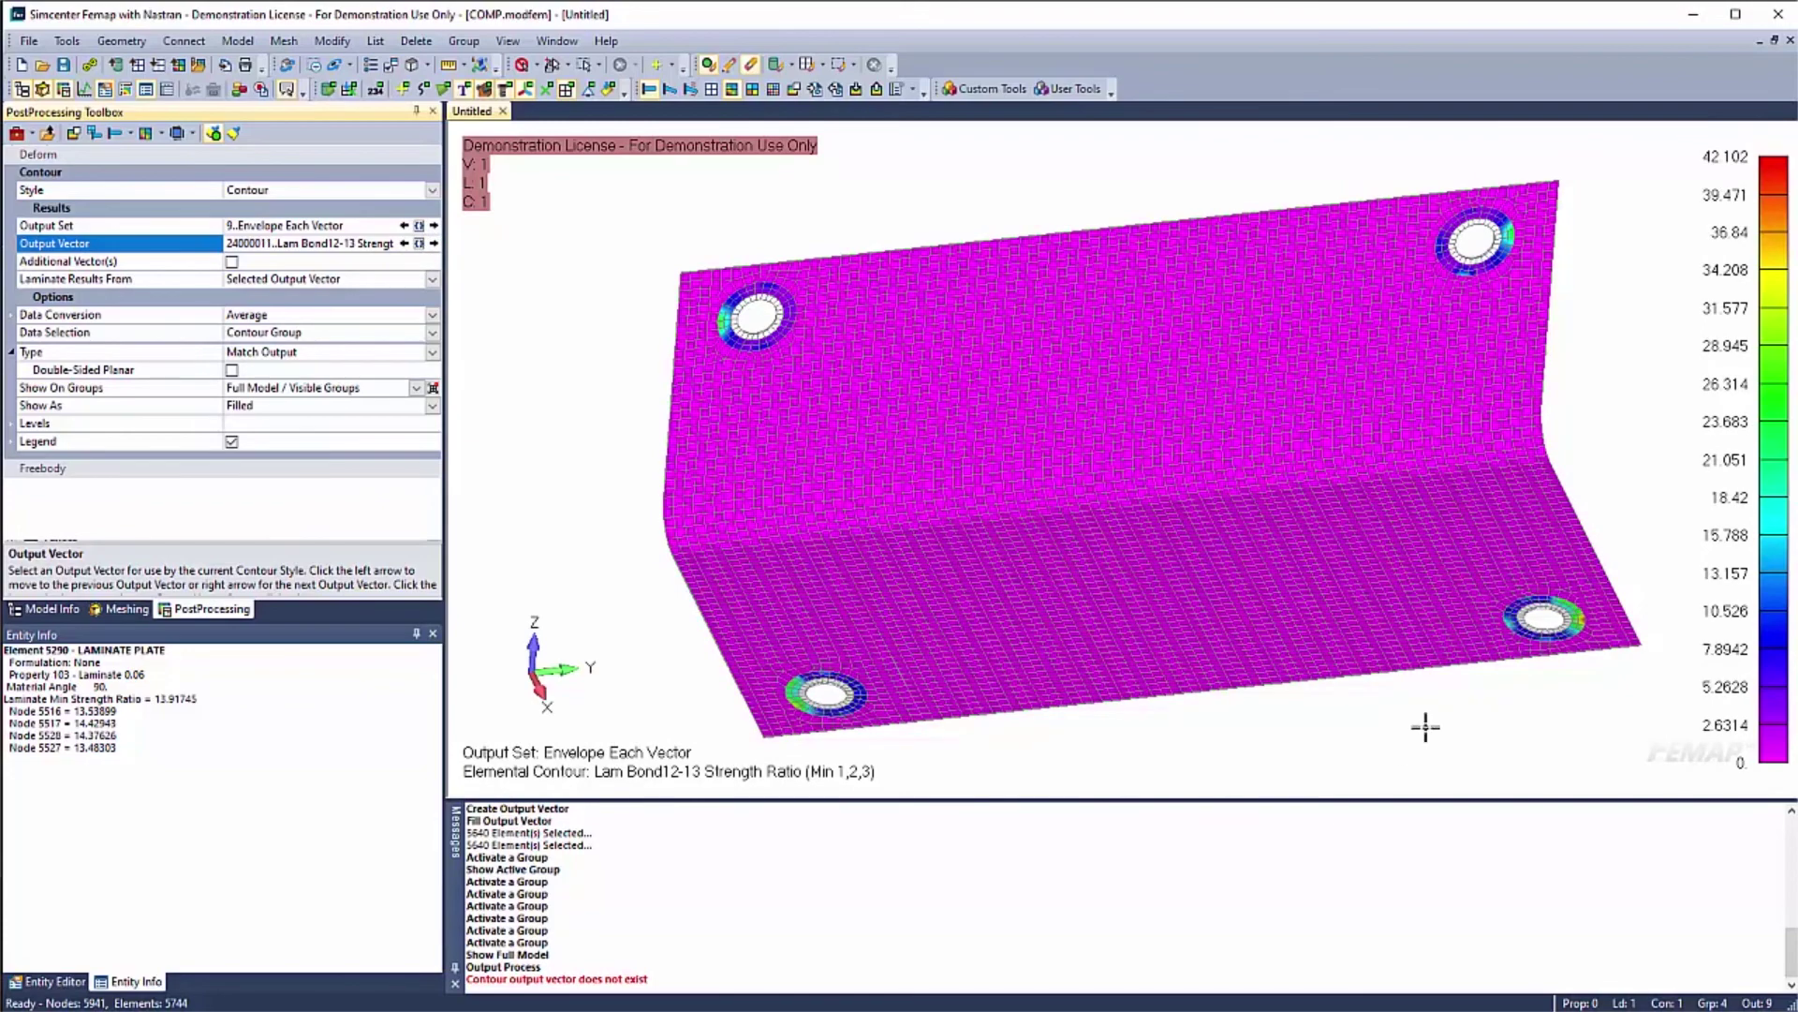
{"action": "left_click", "coordinate": [434, 245]}
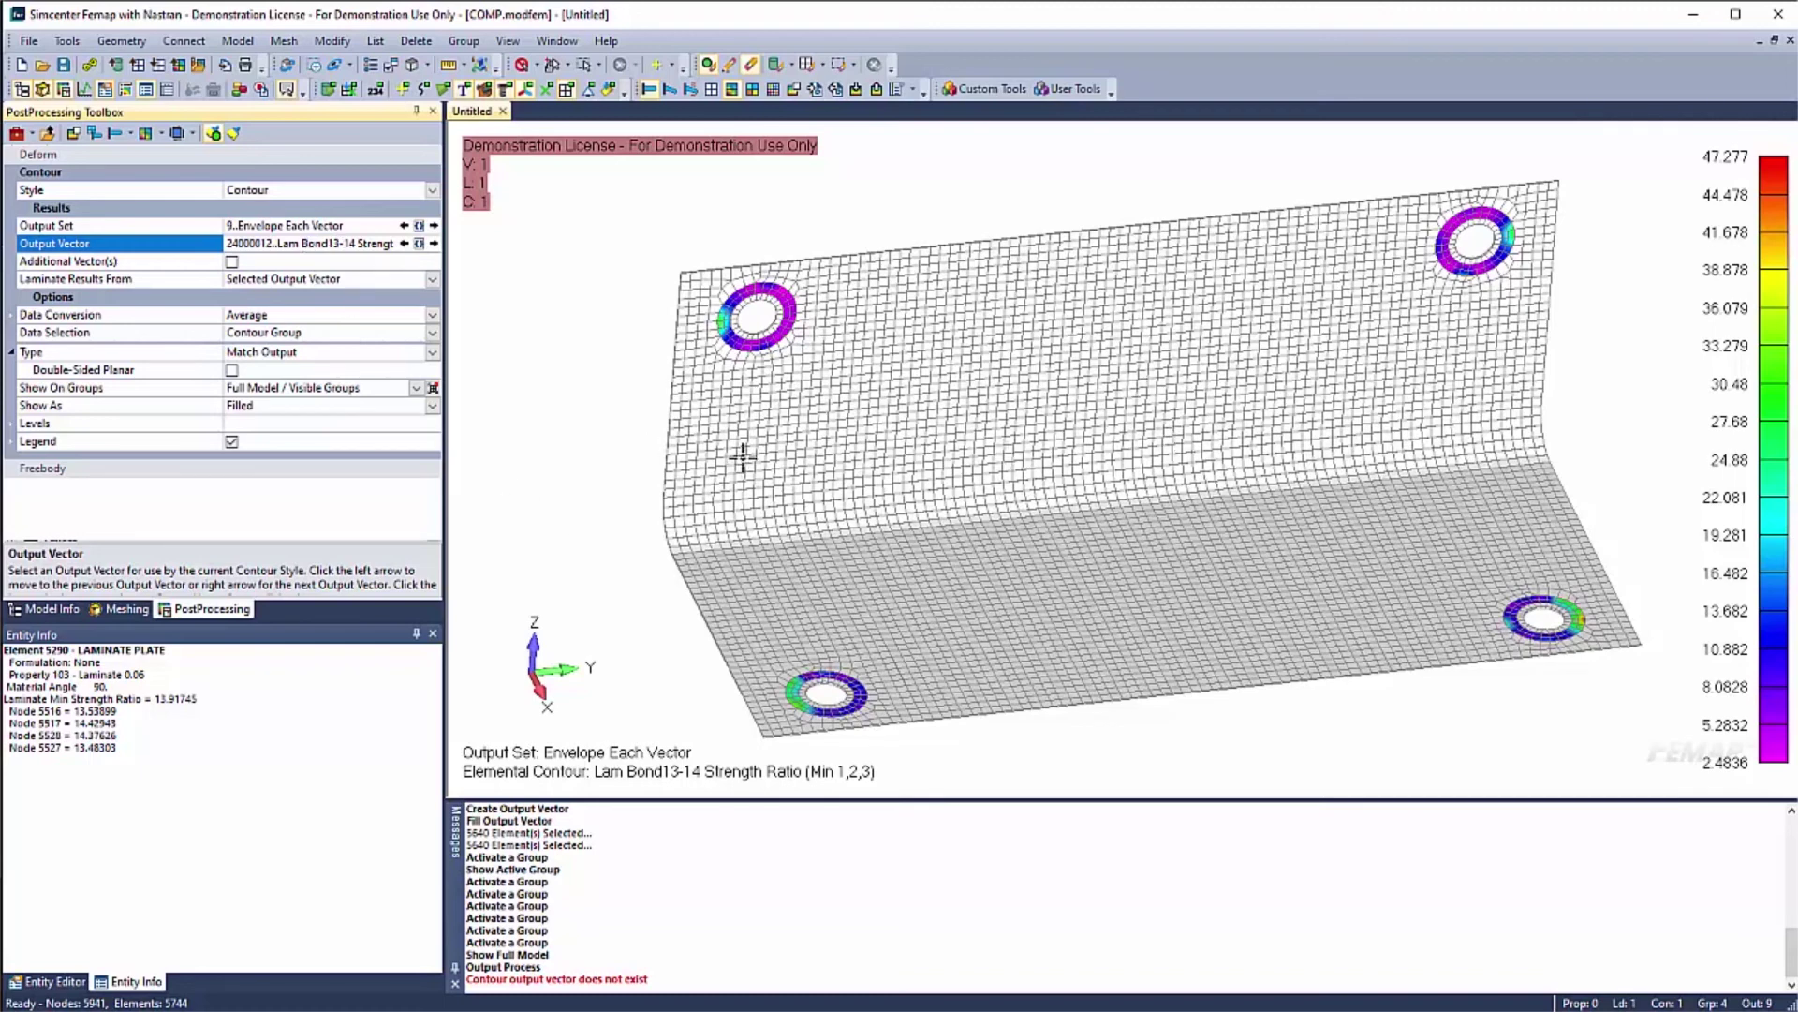
{"action": "left_click", "coordinate": [434, 243]}
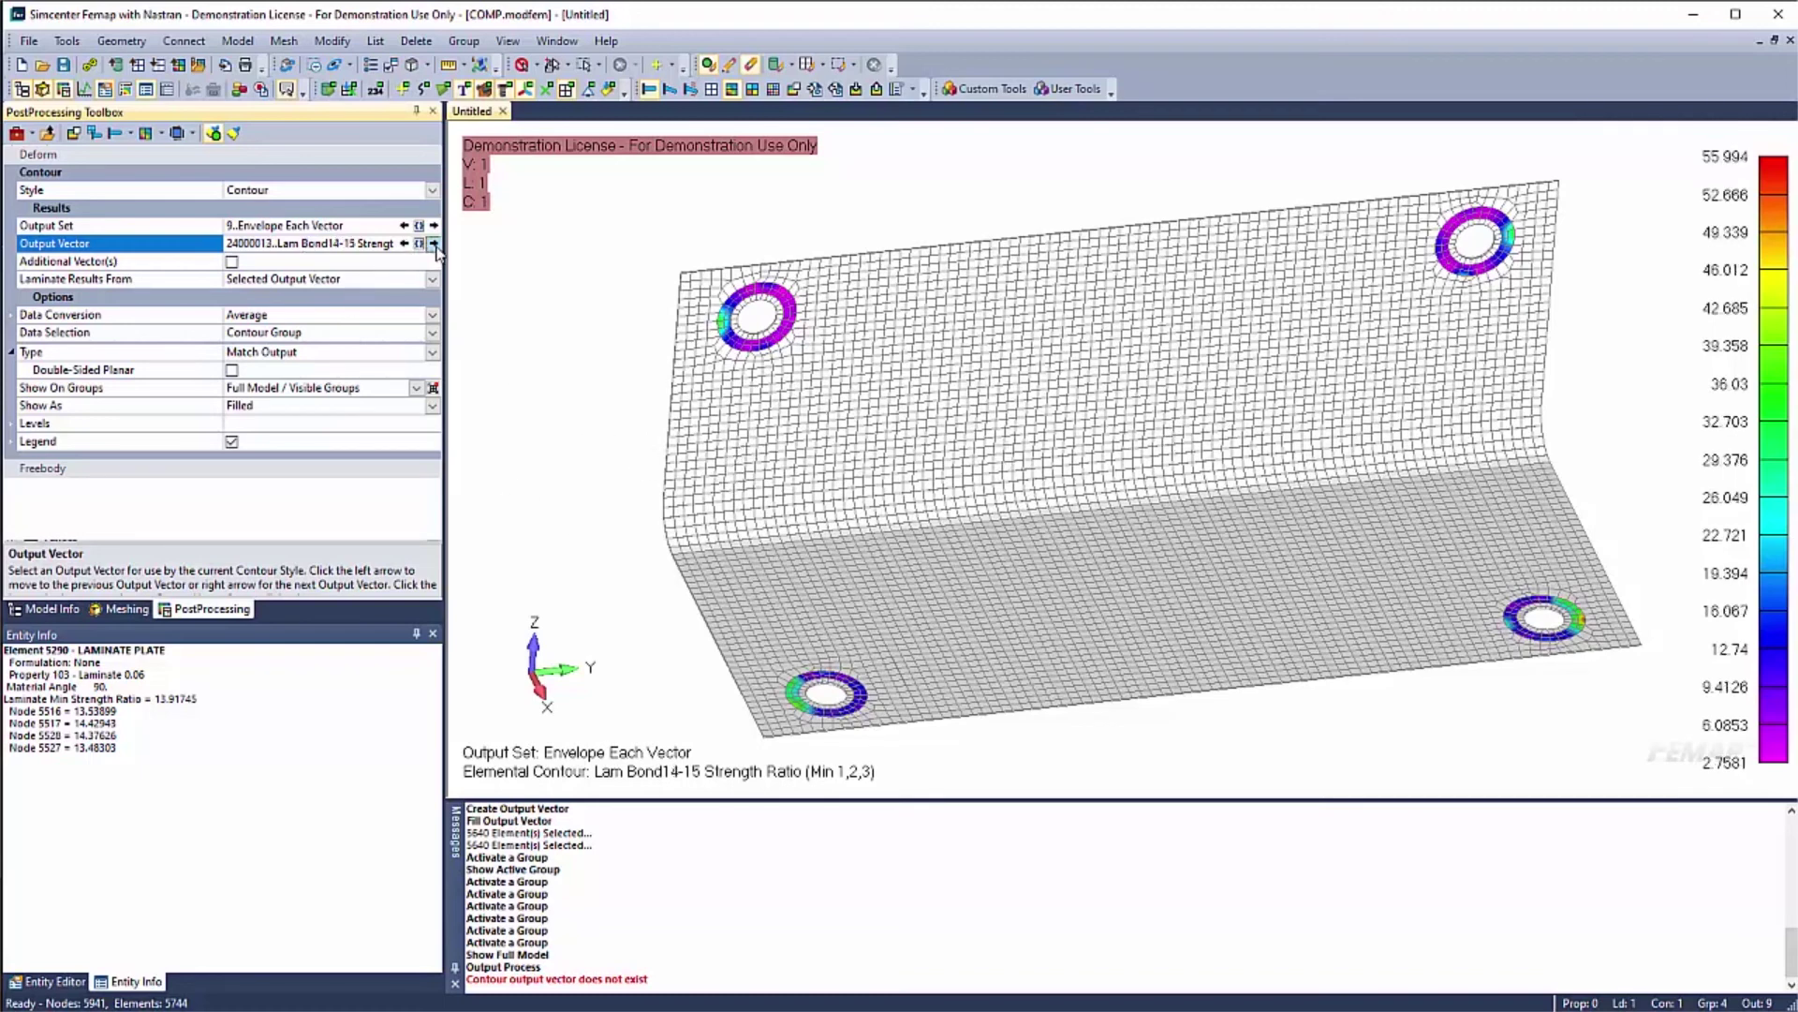
Step back to Lam Bond10-11 Strength Ratio, ranging 1.4018 to 1572.9
{"action": "left_click", "coordinate": [405, 243]}
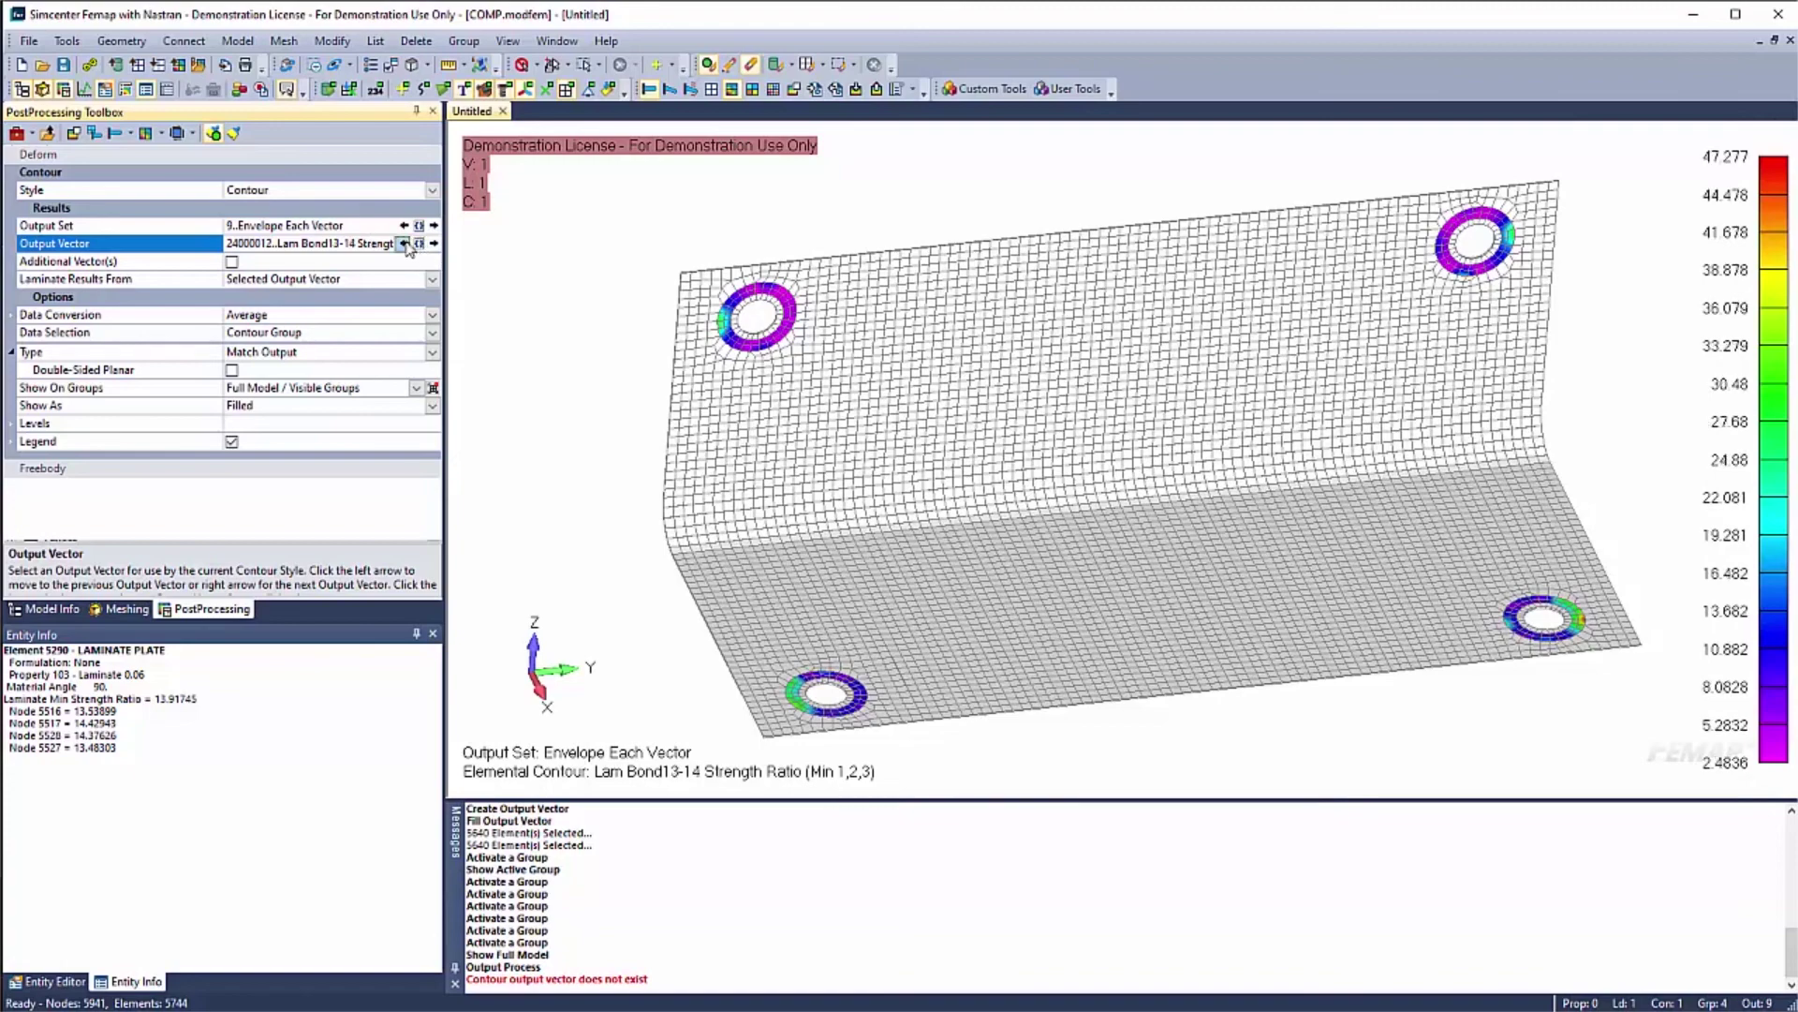
{"action": "left_click", "coordinate": [404, 243]}
{"action": "left_click", "coordinate": [405, 243]}
{"action": "left_click", "coordinate": [405, 244]}
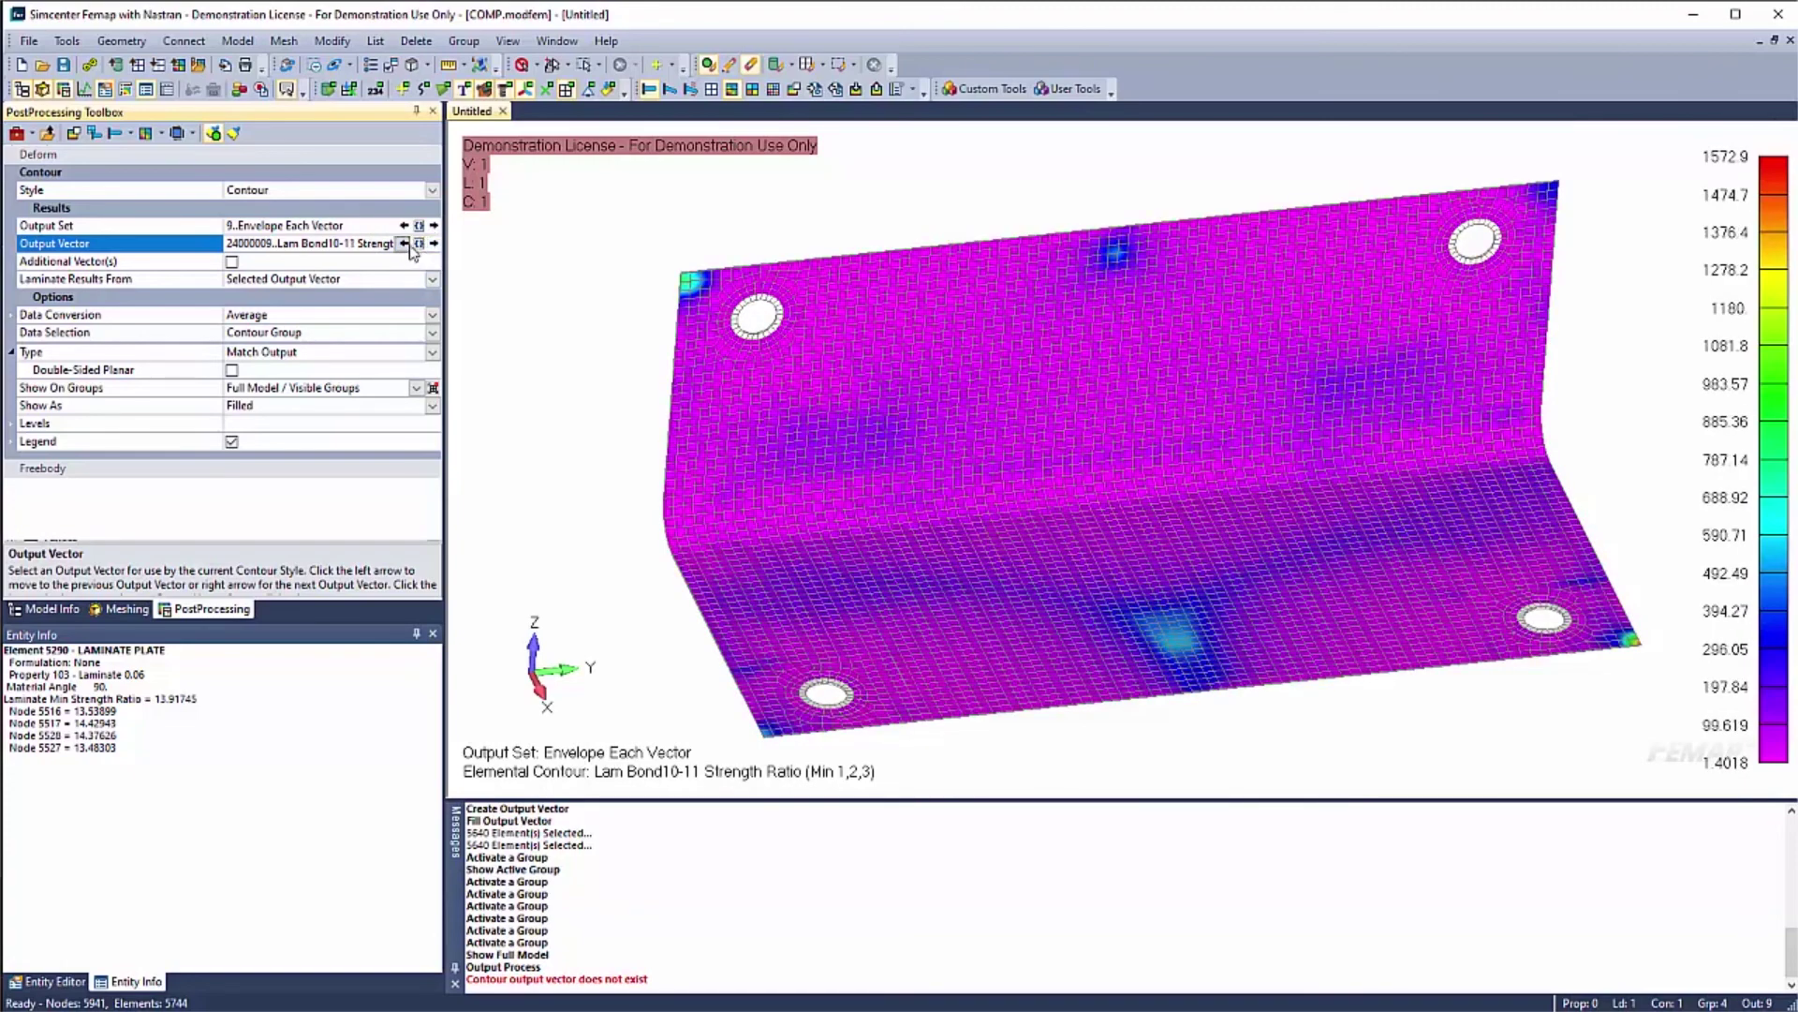
Load Simcenter NASTRAN Case 1 and contour 6060 Laminate Max Failure Index
{"action": "left_click", "coordinate": [418, 226]}
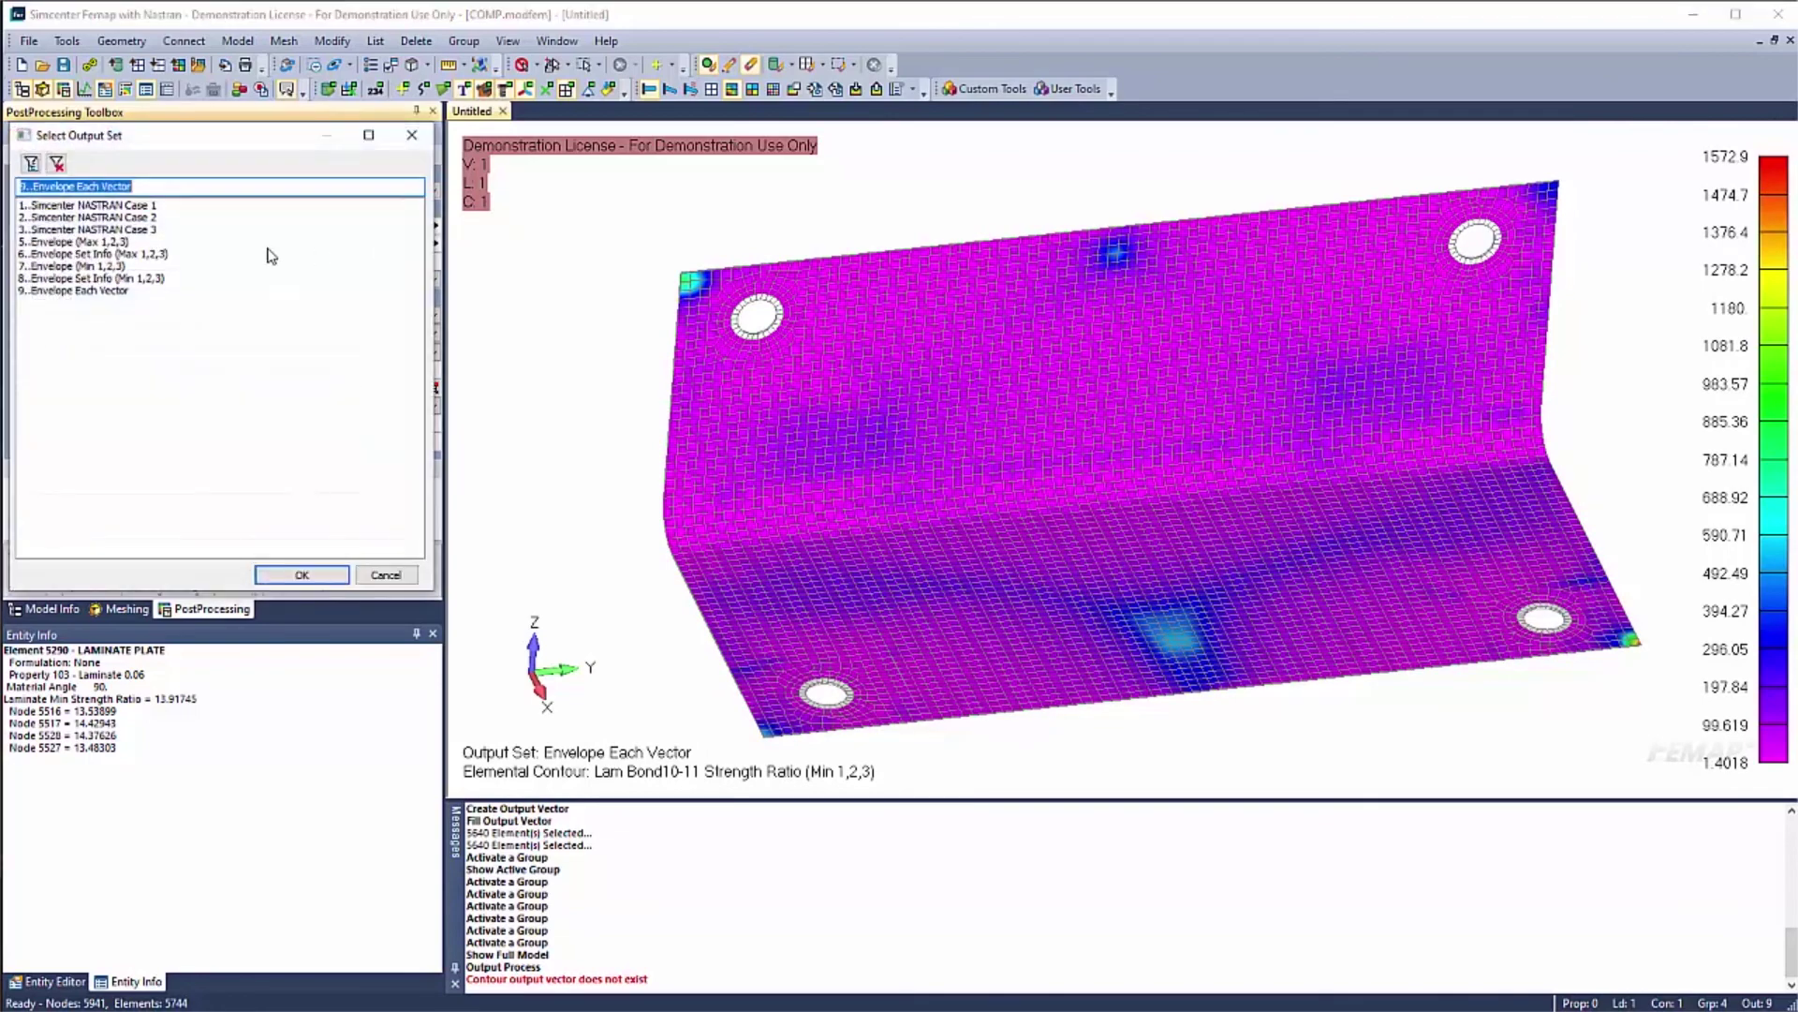
{"action": "left_click", "coordinate": [155, 205]}
{"action": "double_click", "coordinate": [155, 206]}
{"action": "left_click", "coordinate": [418, 243]}
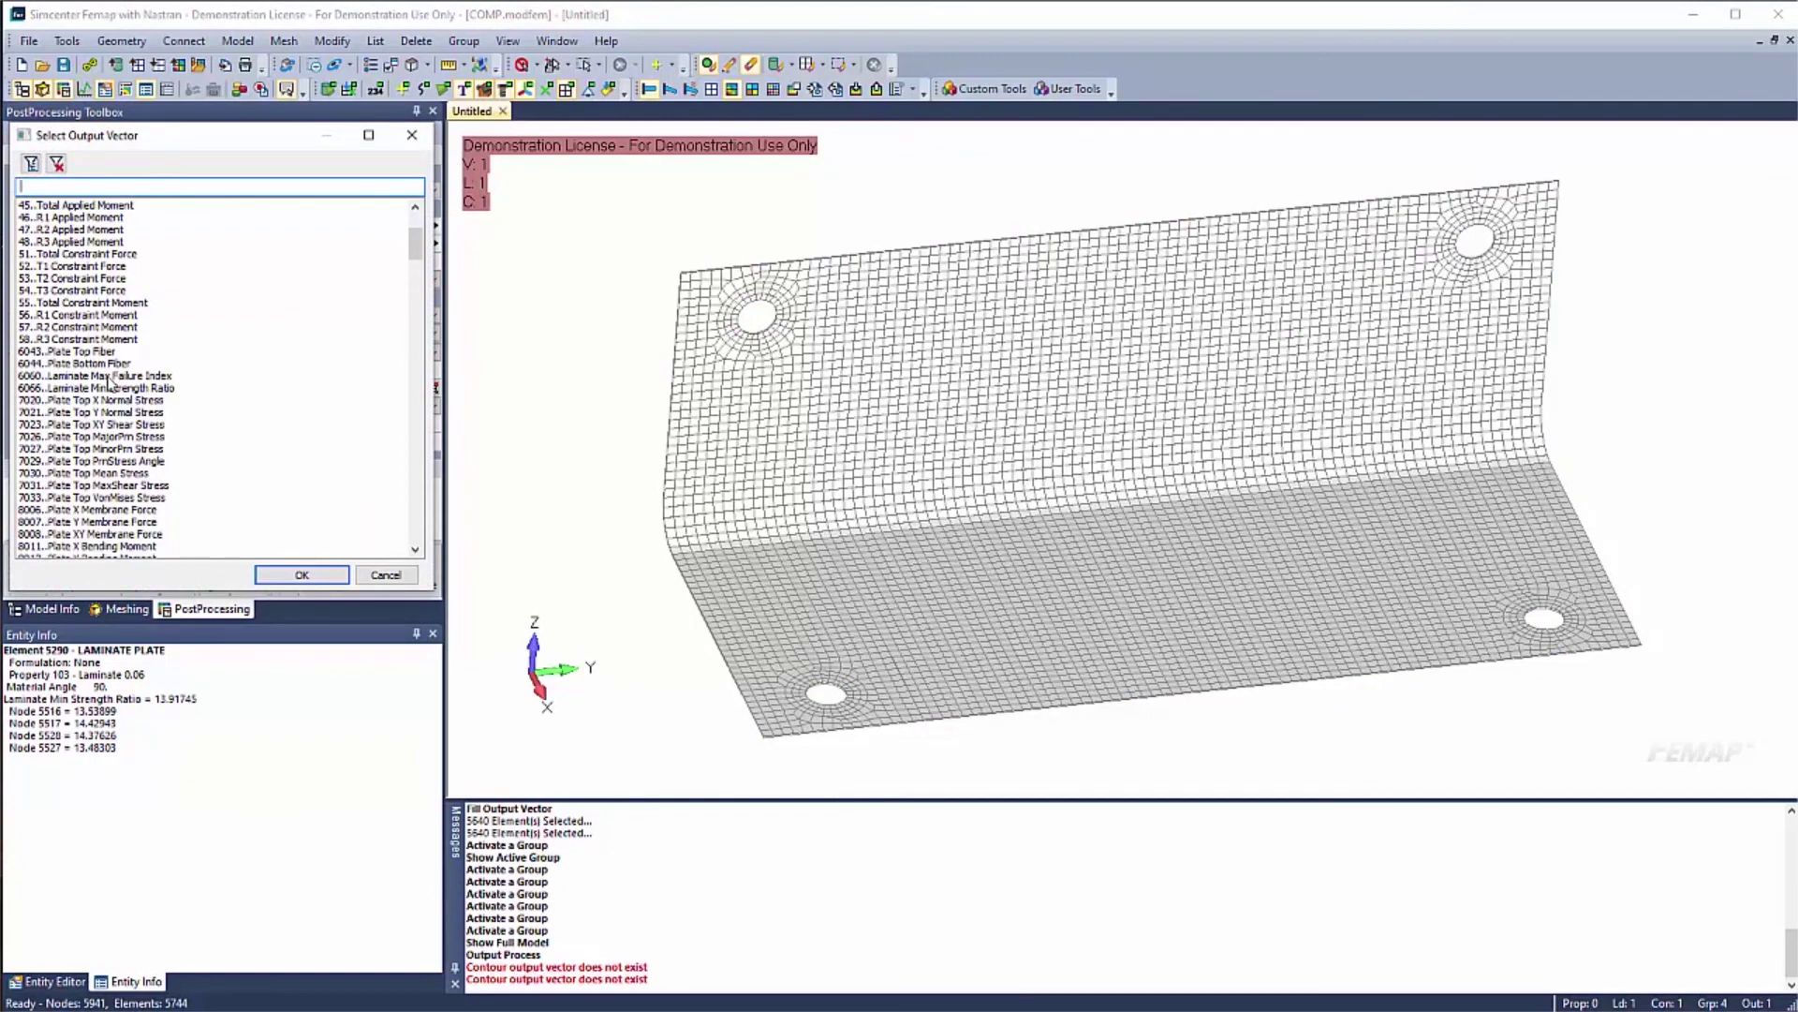
{"action": "double_click", "coordinate": [110, 378]}
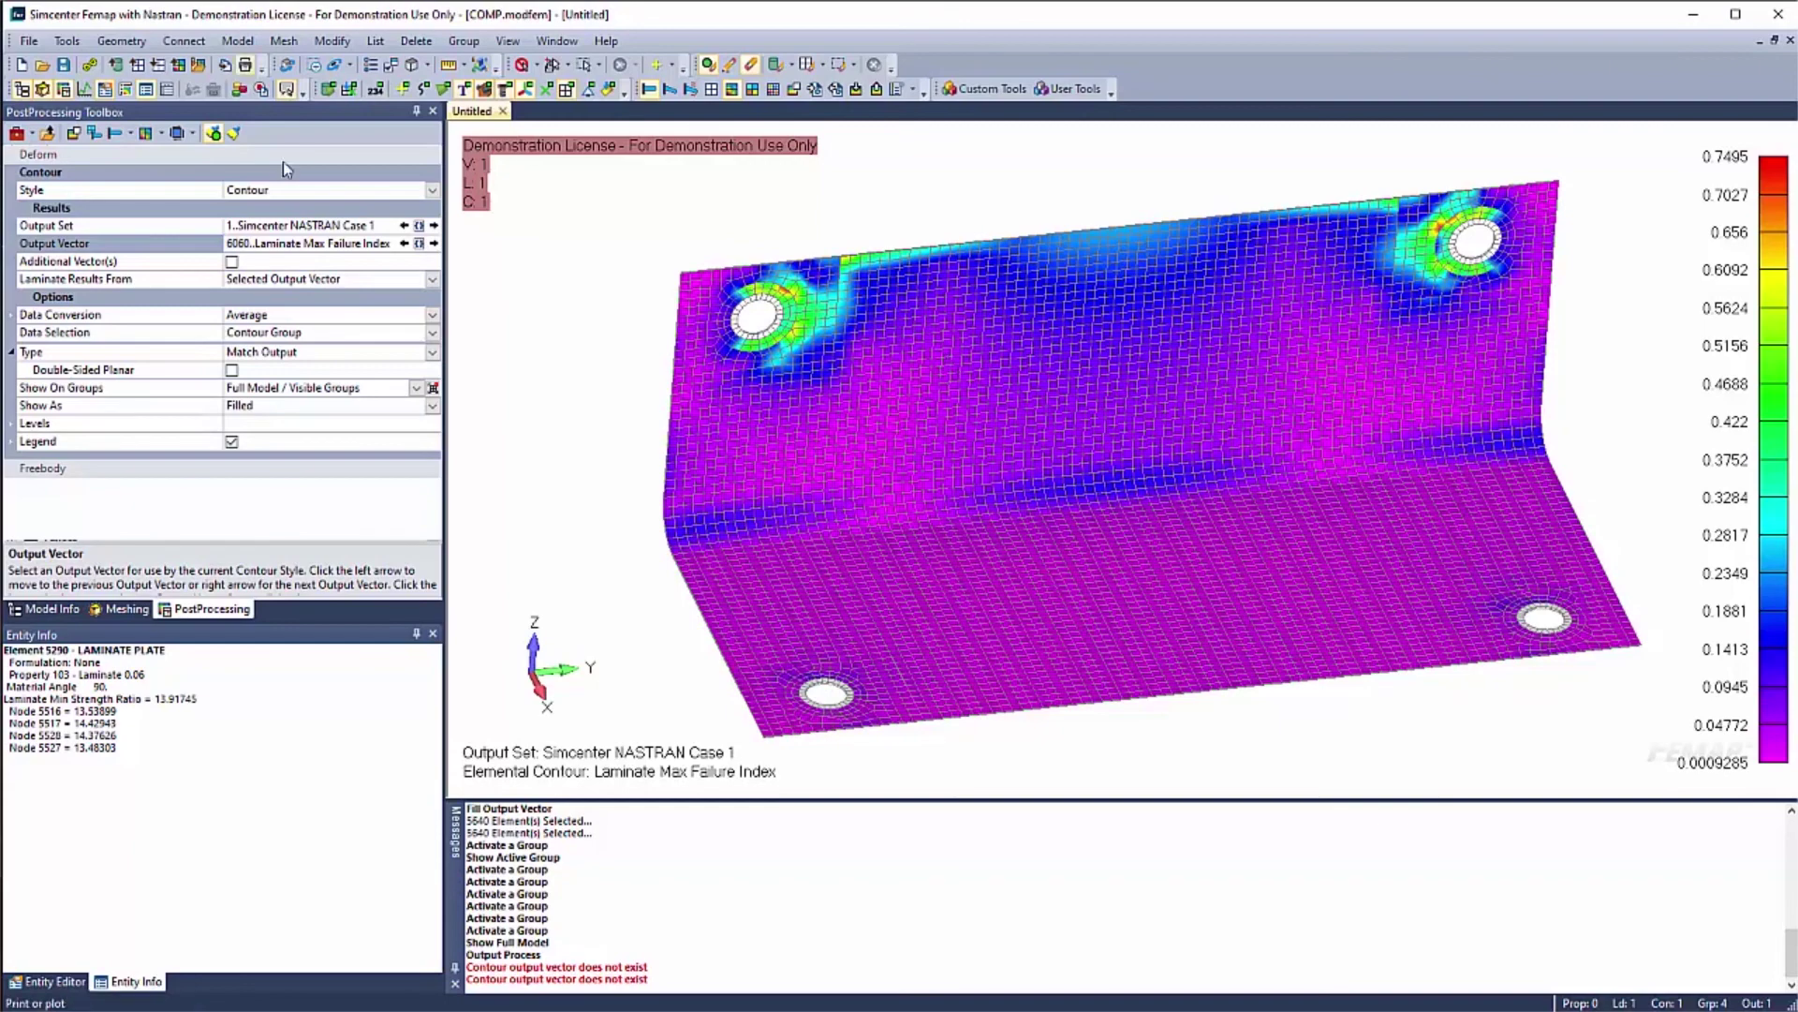
Switch the contour to 6066 Laminate Min Strength Ratio (1.3521 to 1117.7) and scroll the output vector list
{"action": "left_click", "coordinate": [433, 243]}
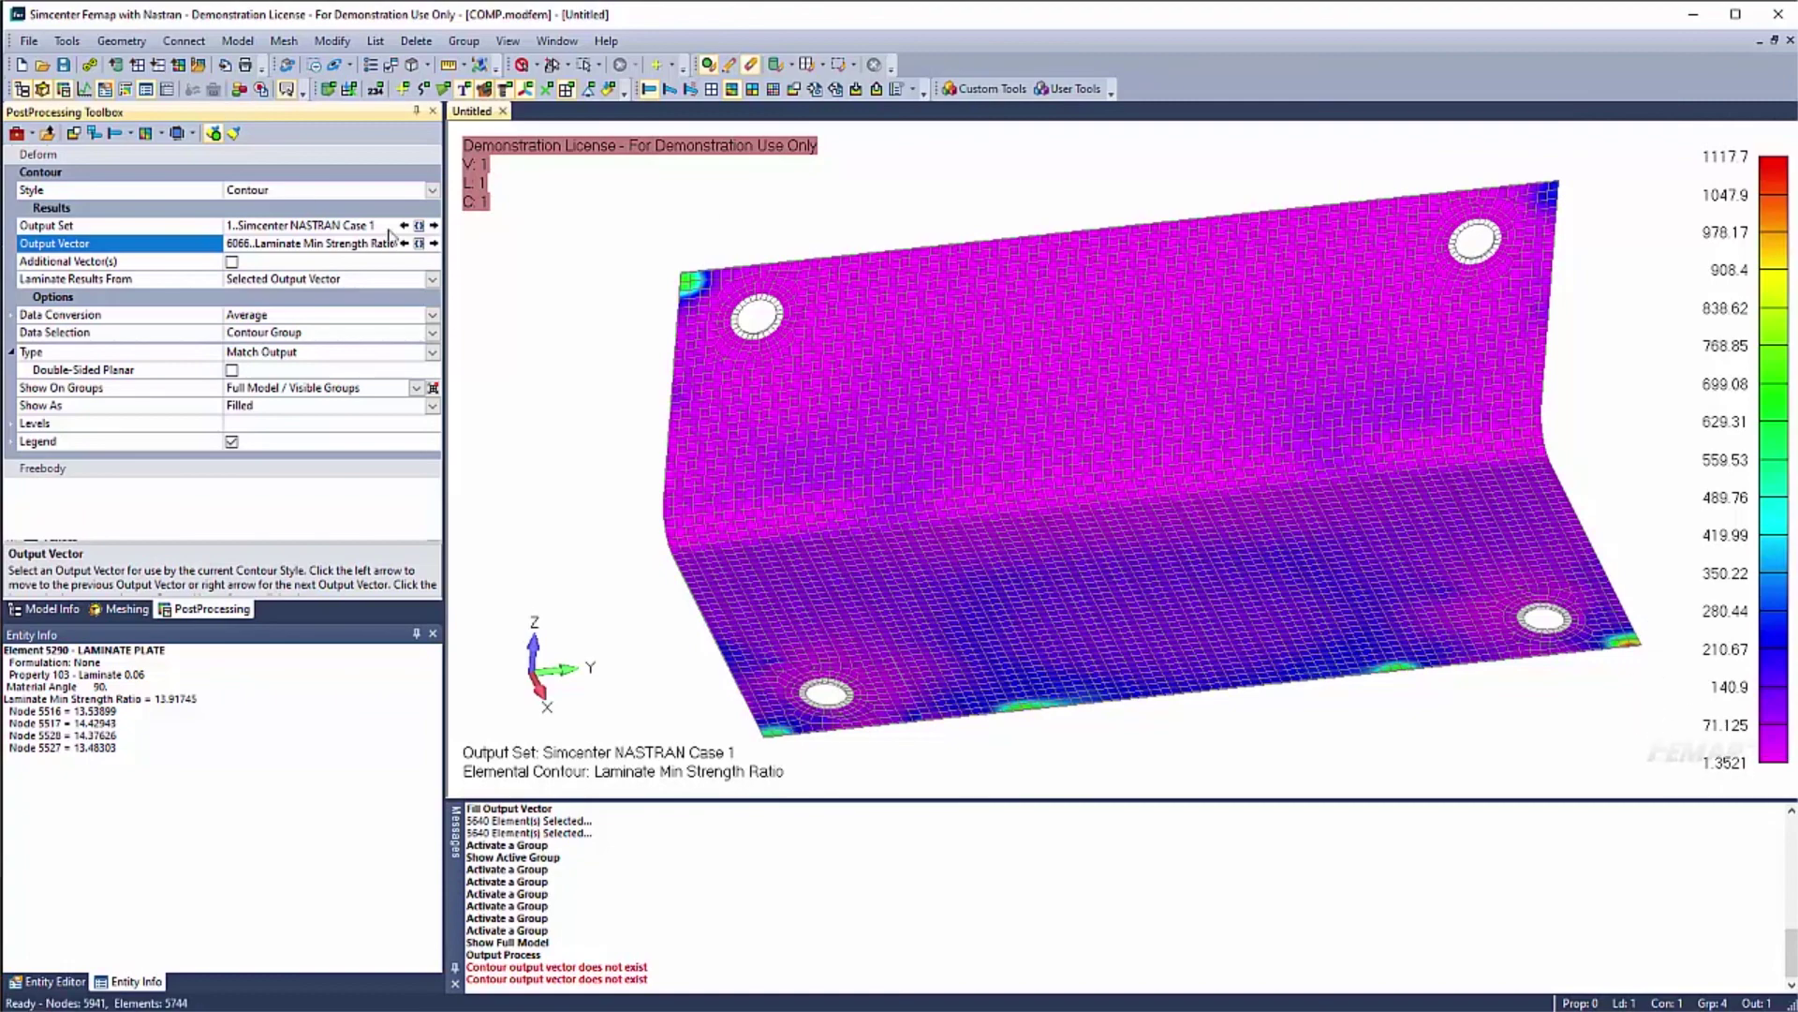
{"action": "left_click", "coordinate": [418, 242]}
{"action": "left_click_drag", "start_coordinate": [420, 248], "coordinate": [420, 270]}
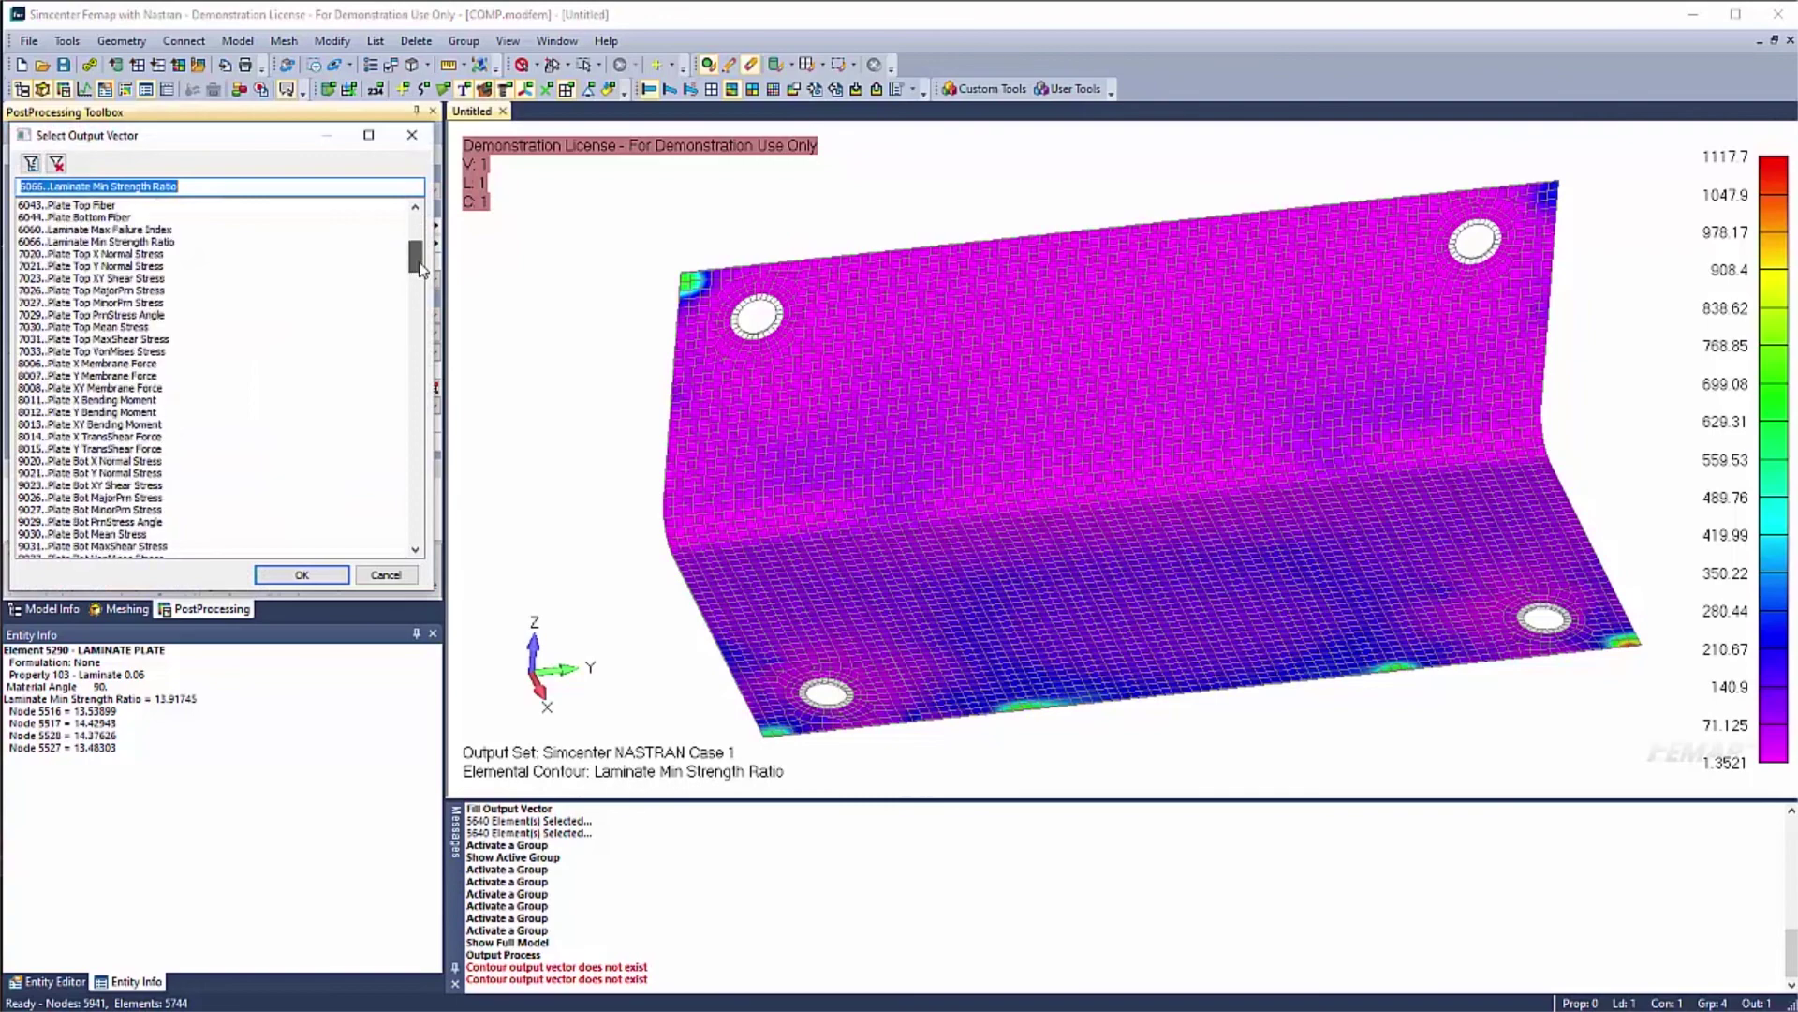
{"action": "left_click_drag", "start_coordinate": [419, 272], "coordinate": [419, 313]}
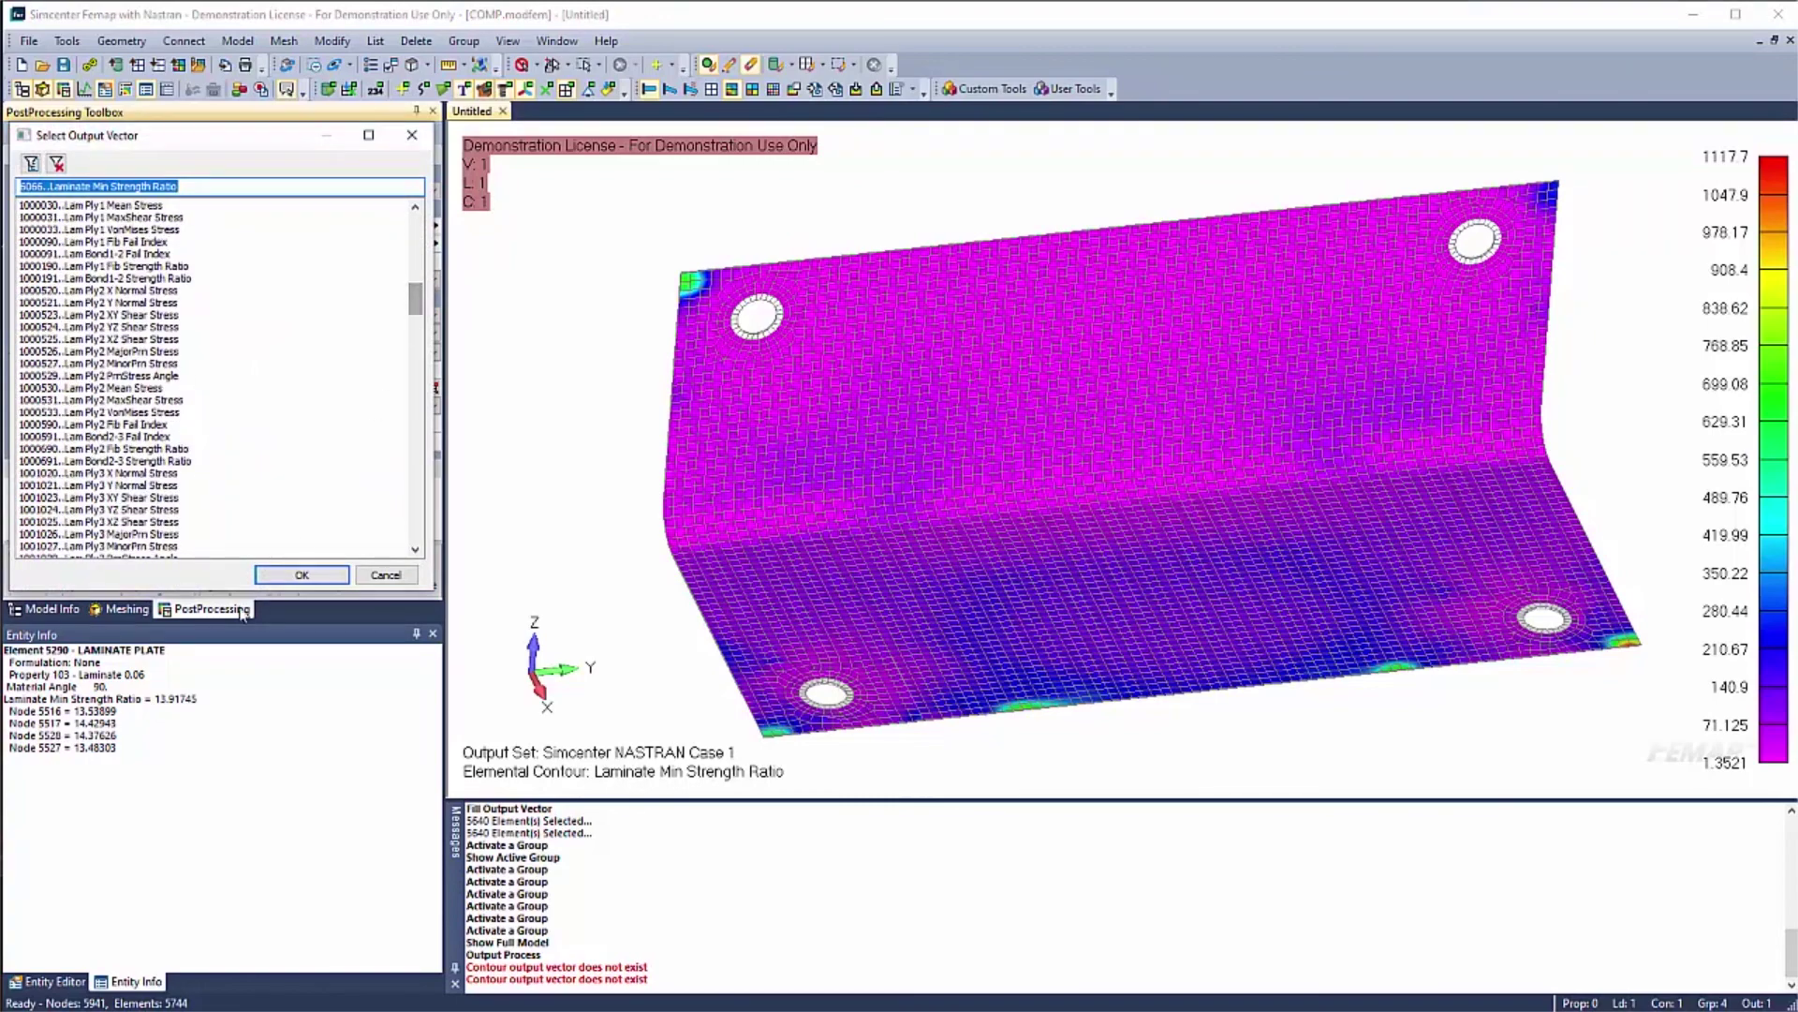